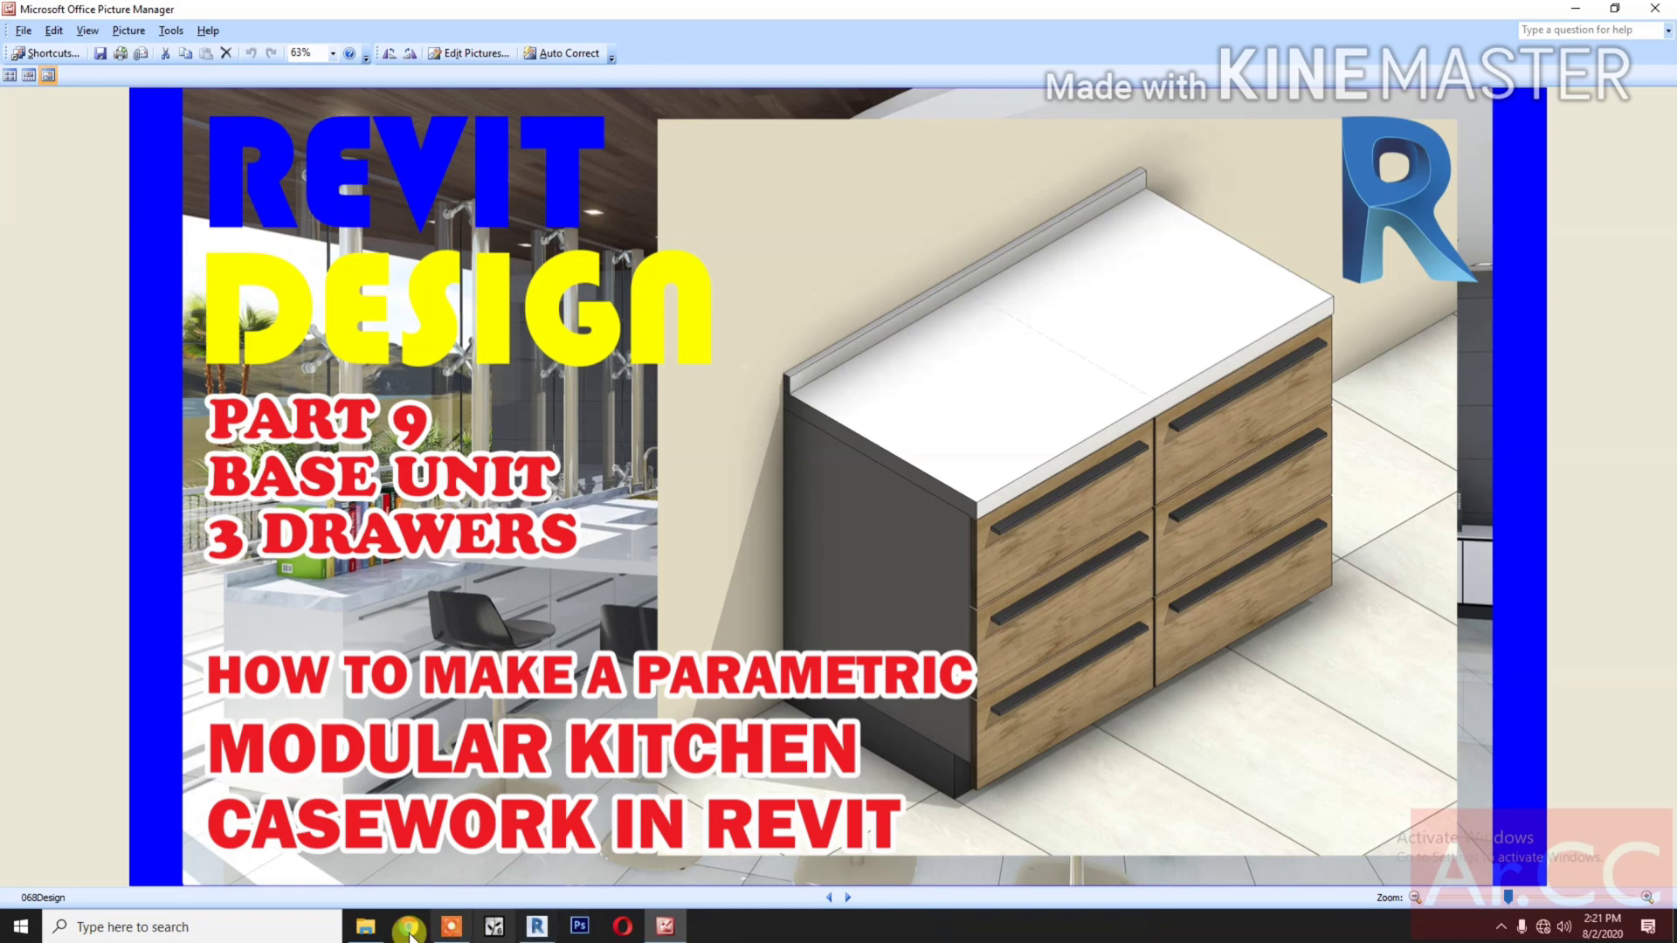
- Copy and paste the Base Unit 1 Door family file within the Youtube Casework folder
{"action": "left_click", "coordinate": [365, 926]}
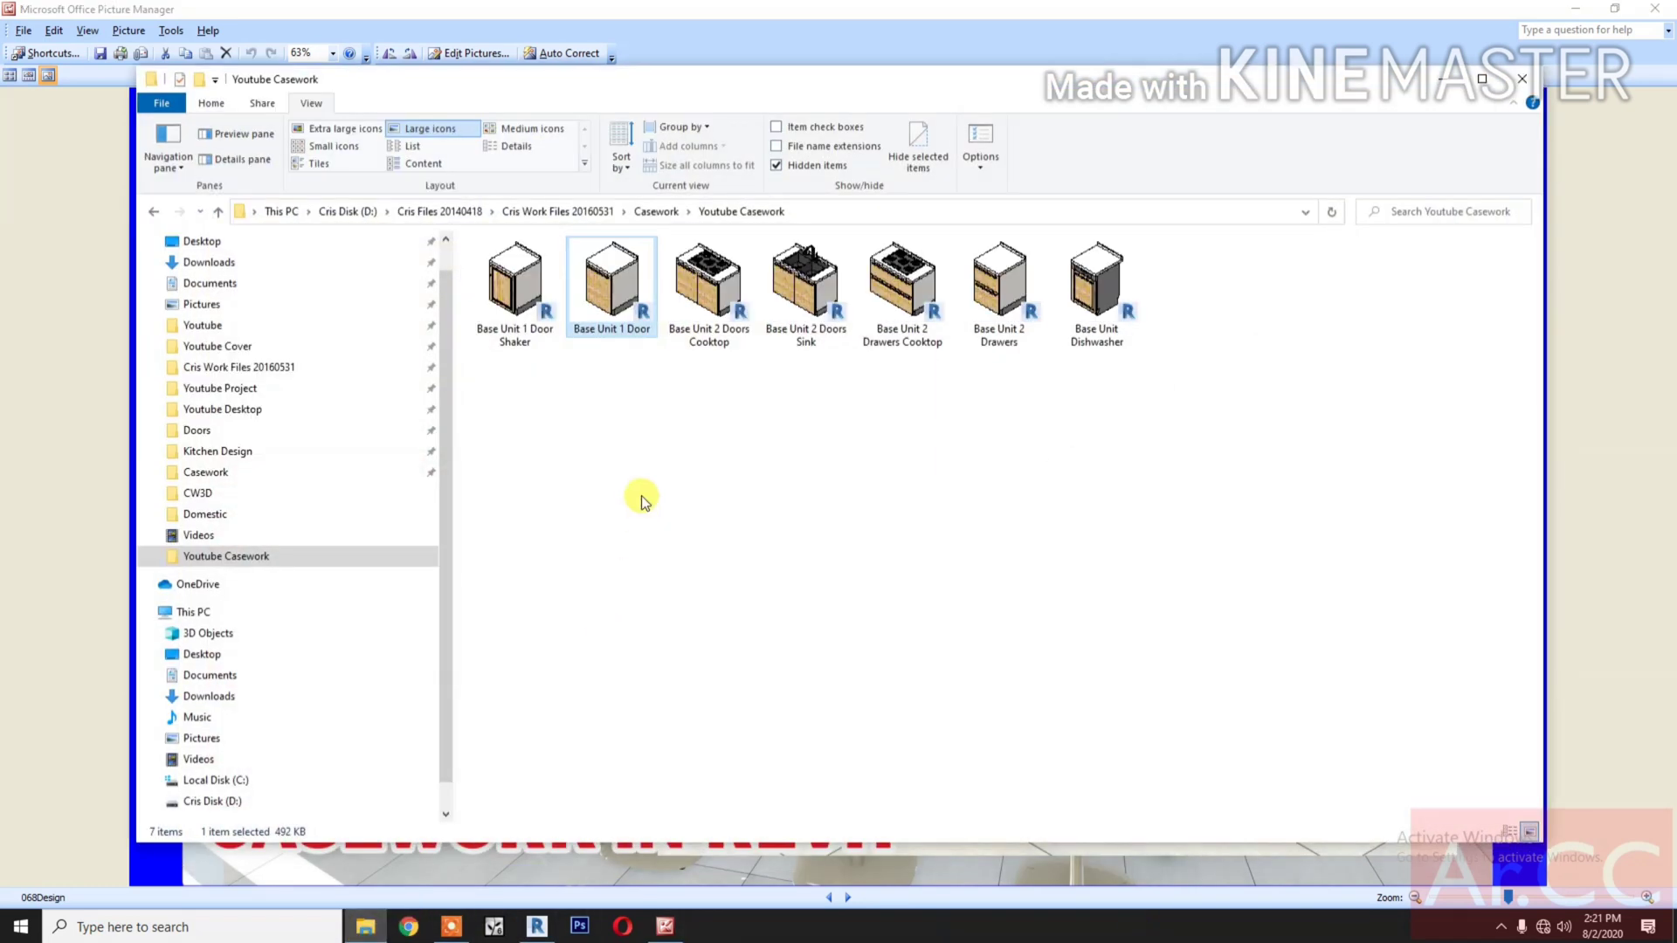
{"action": "right_click", "coordinate": [608, 319]}
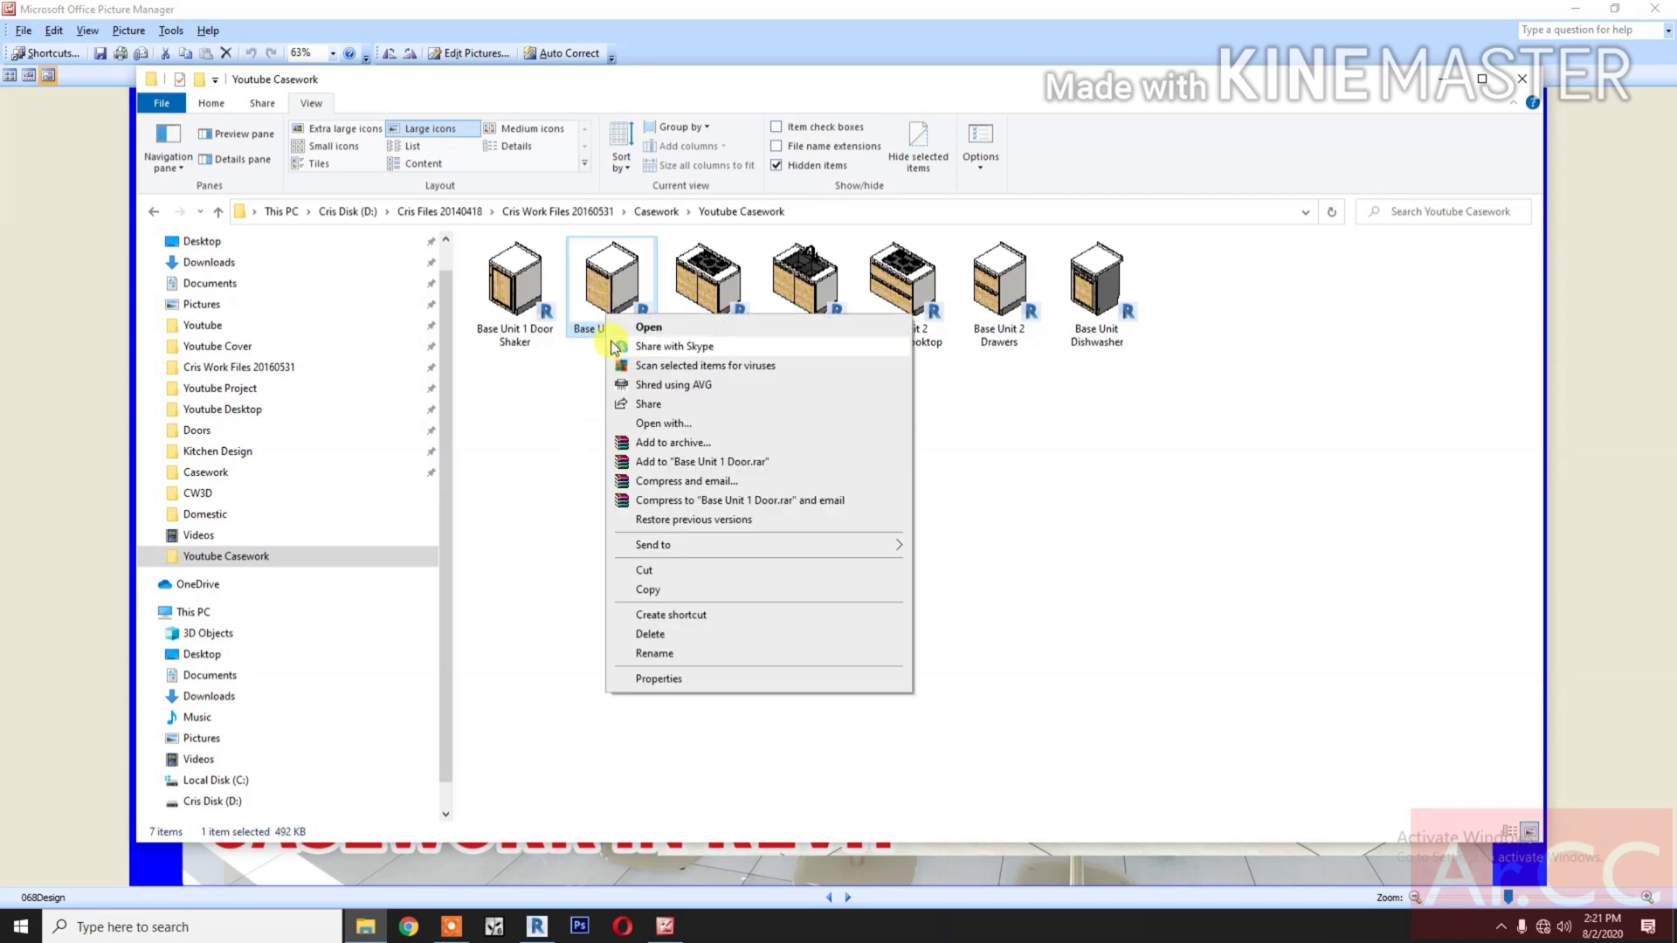
{"action": "left_click", "coordinate": [680, 592]}
{"action": "right_click", "coordinate": [677, 525]}
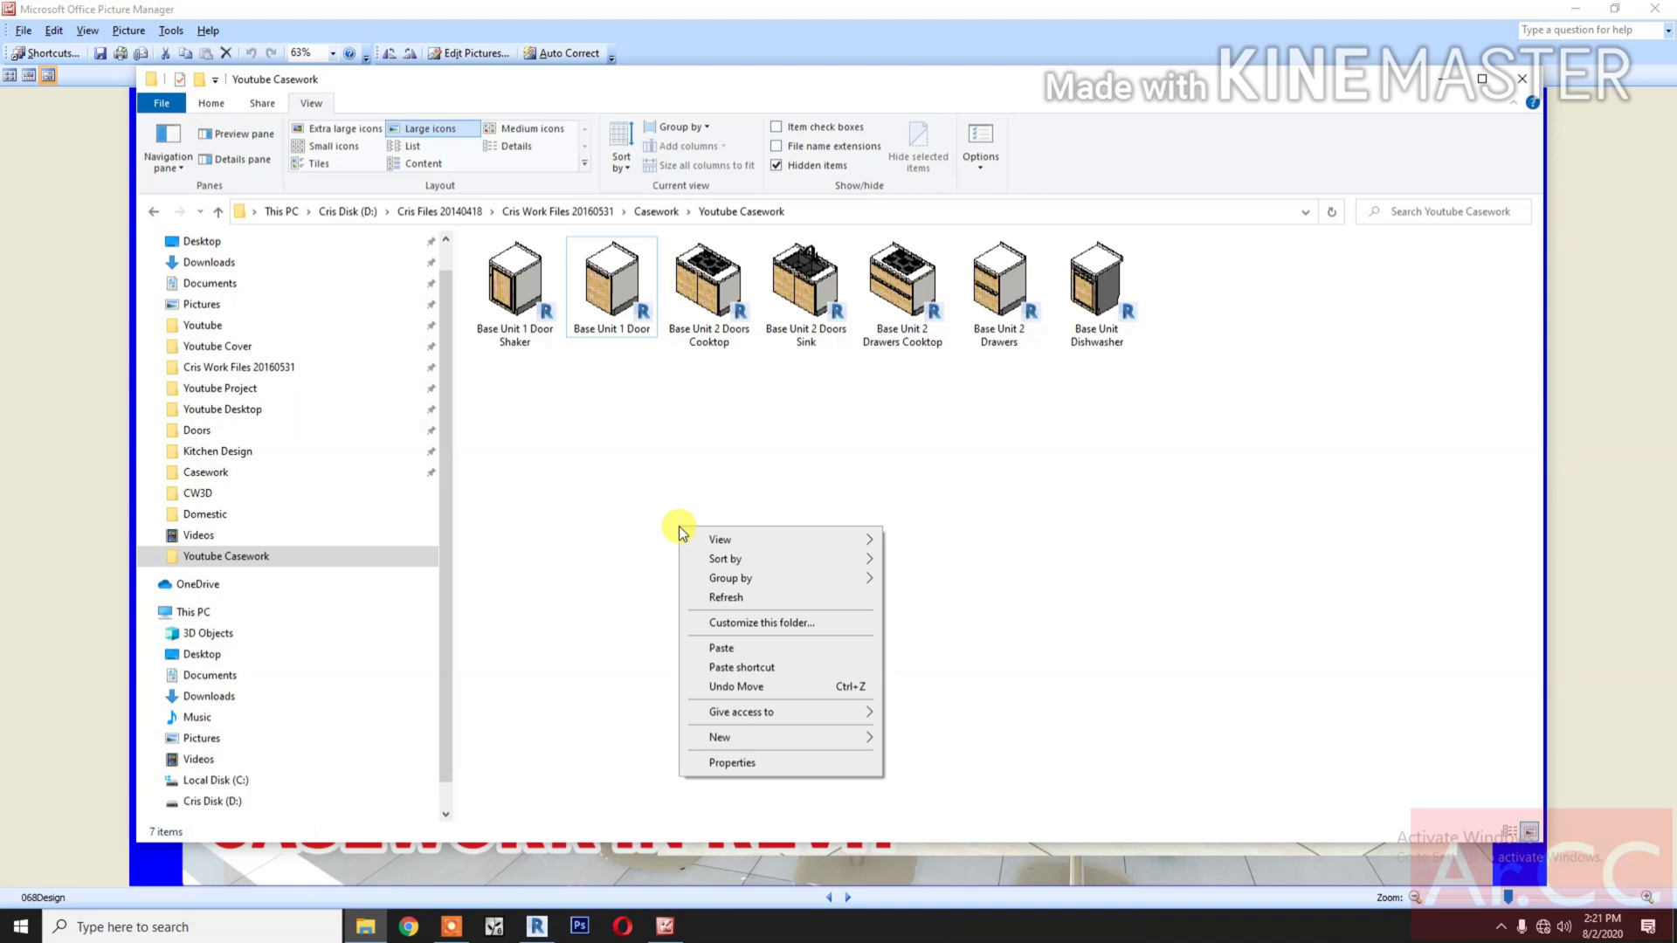
{"action": "left_click", "coordinate": [730, 650]}
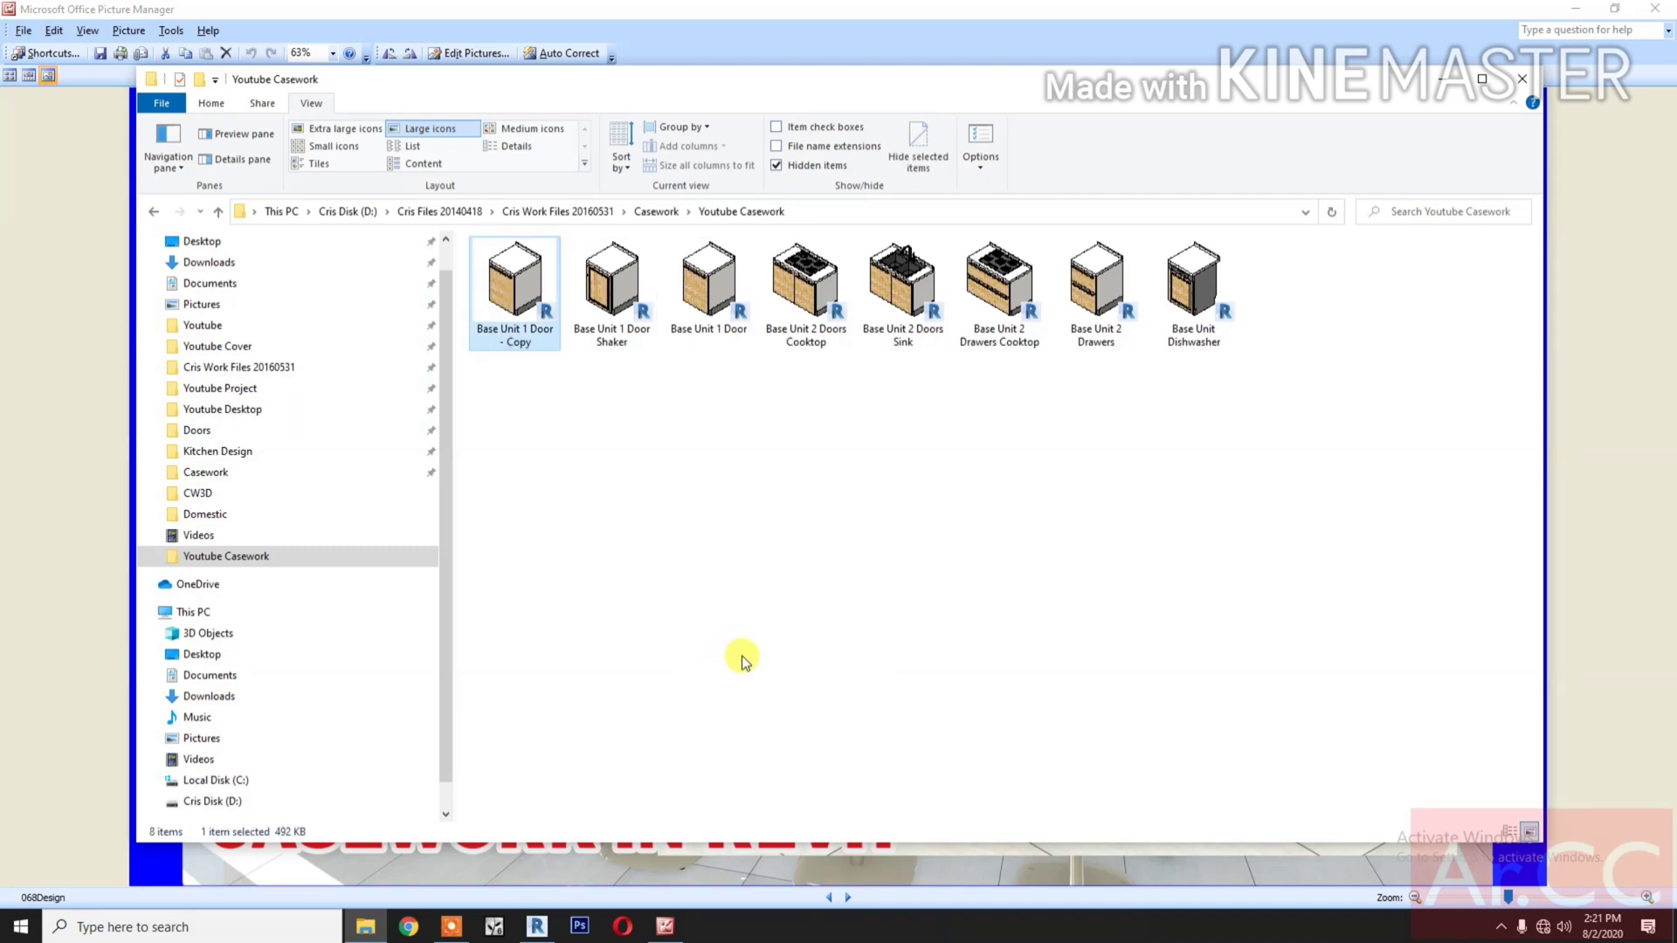
- Rename the copy to 'Base Unit 3 Drawers' and open it in Revit
{"action": "left_click", "coordinate": [518, 317]}
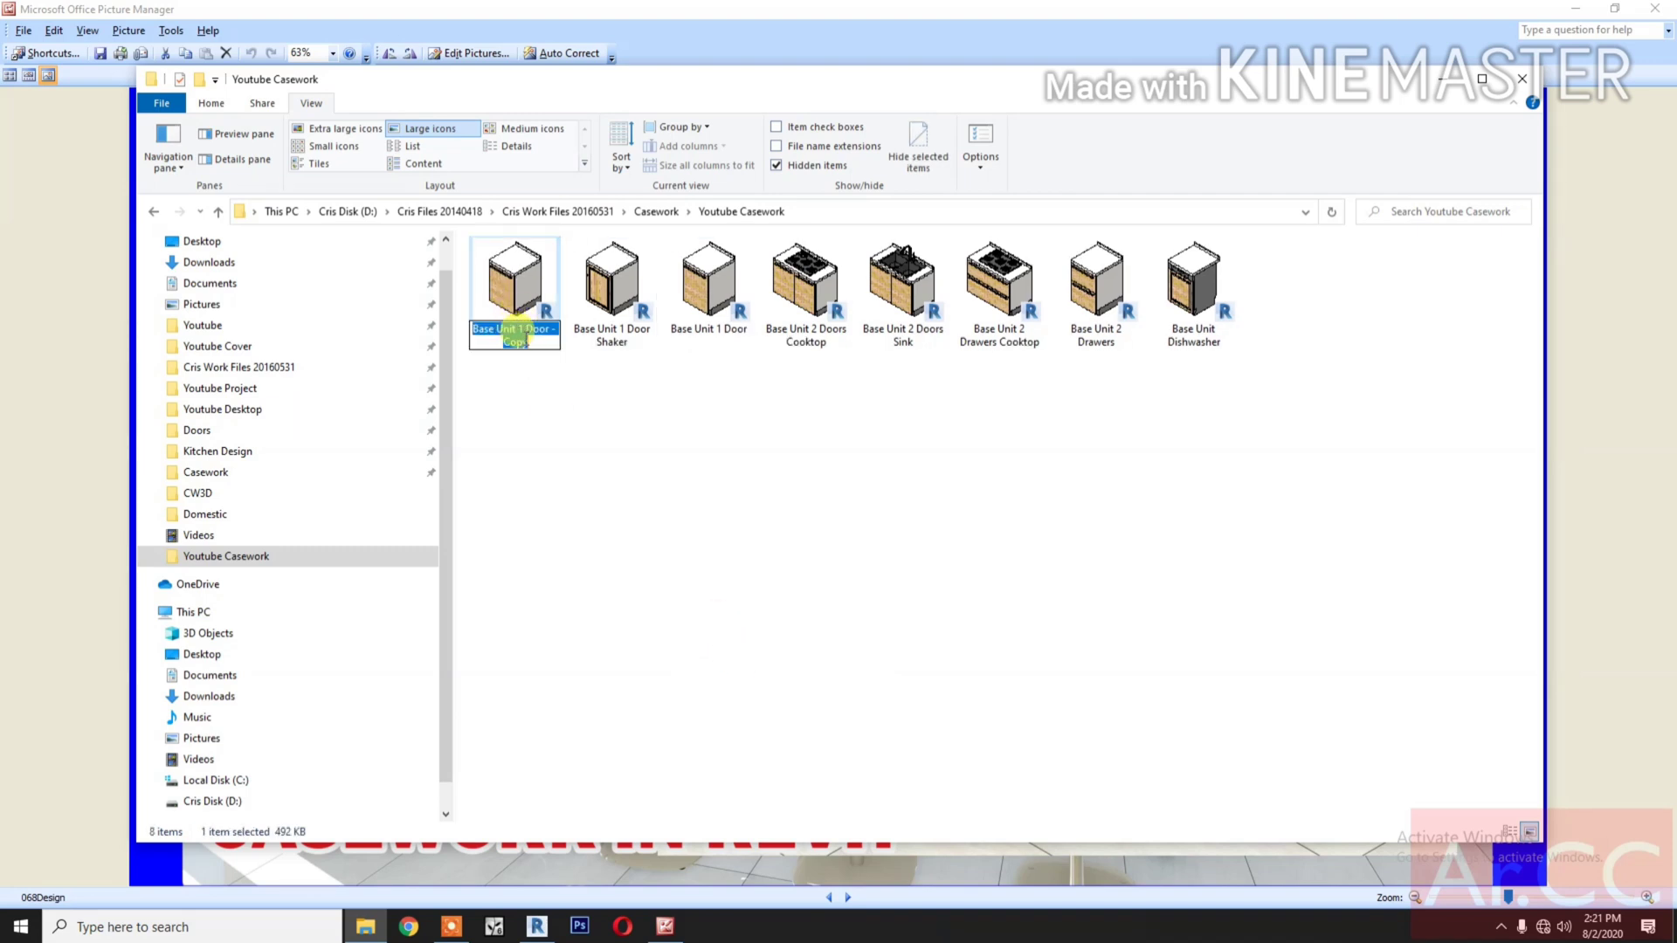
{"action": "left_click", "coordinate": [537, 344]}
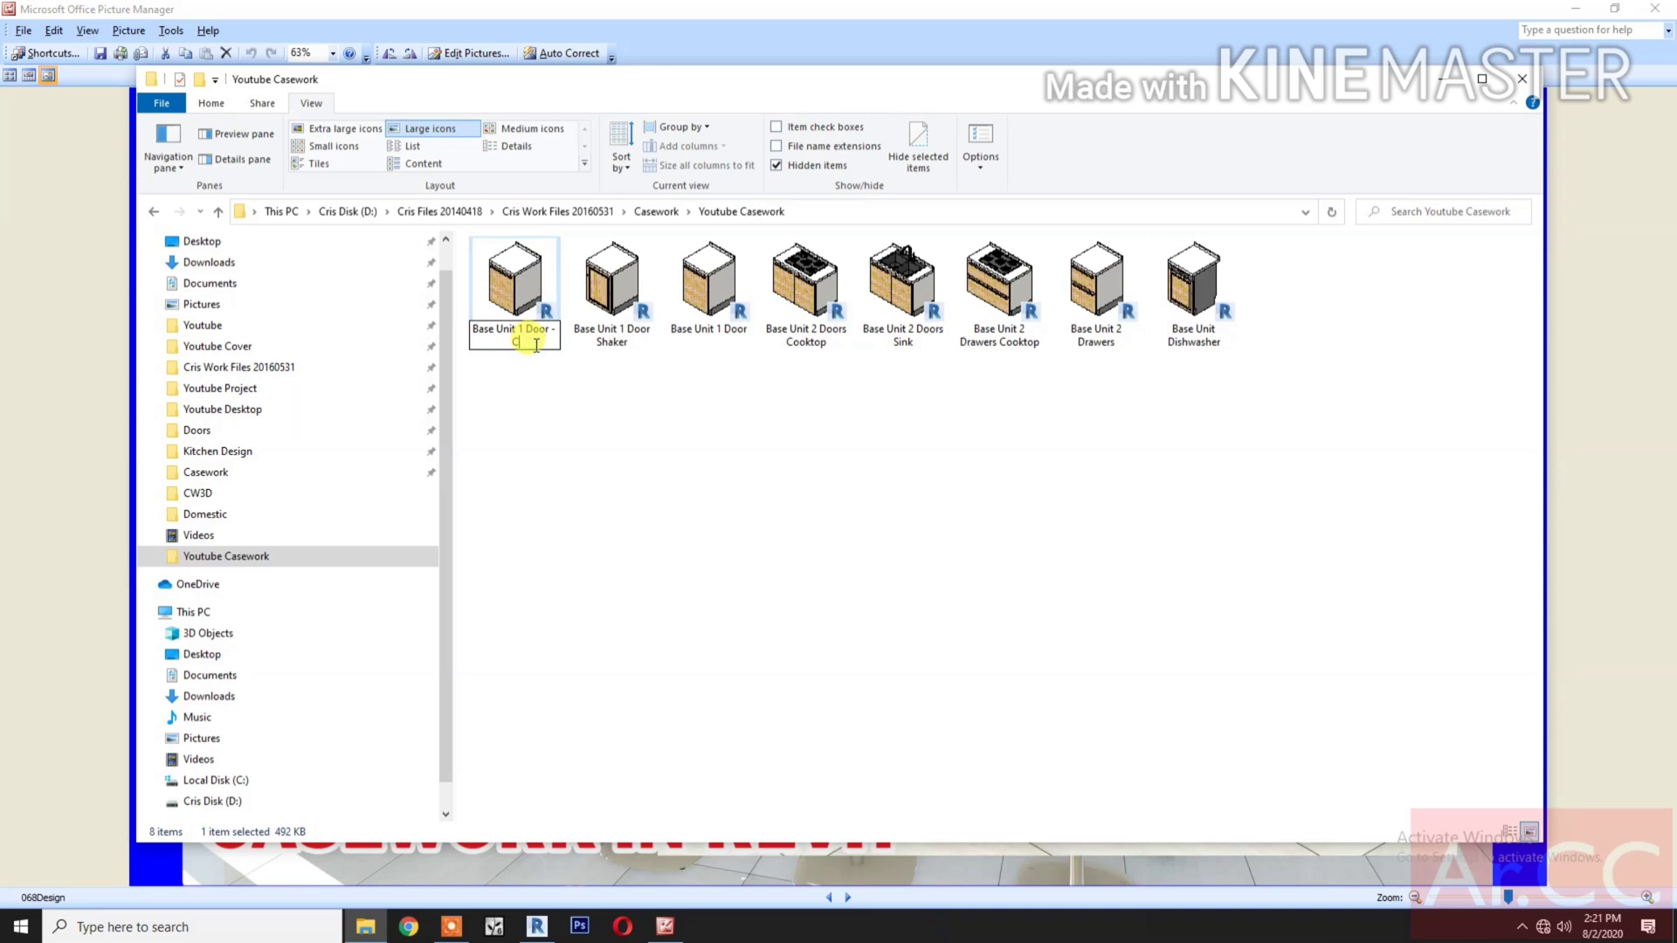
{"action": "key", "text": "BackSpace"}
{"action": "key", "text": "BackSpace"}
{"action": "key", "text": "BackSpace"}
{"action": "key", "text": "BackSpace"}
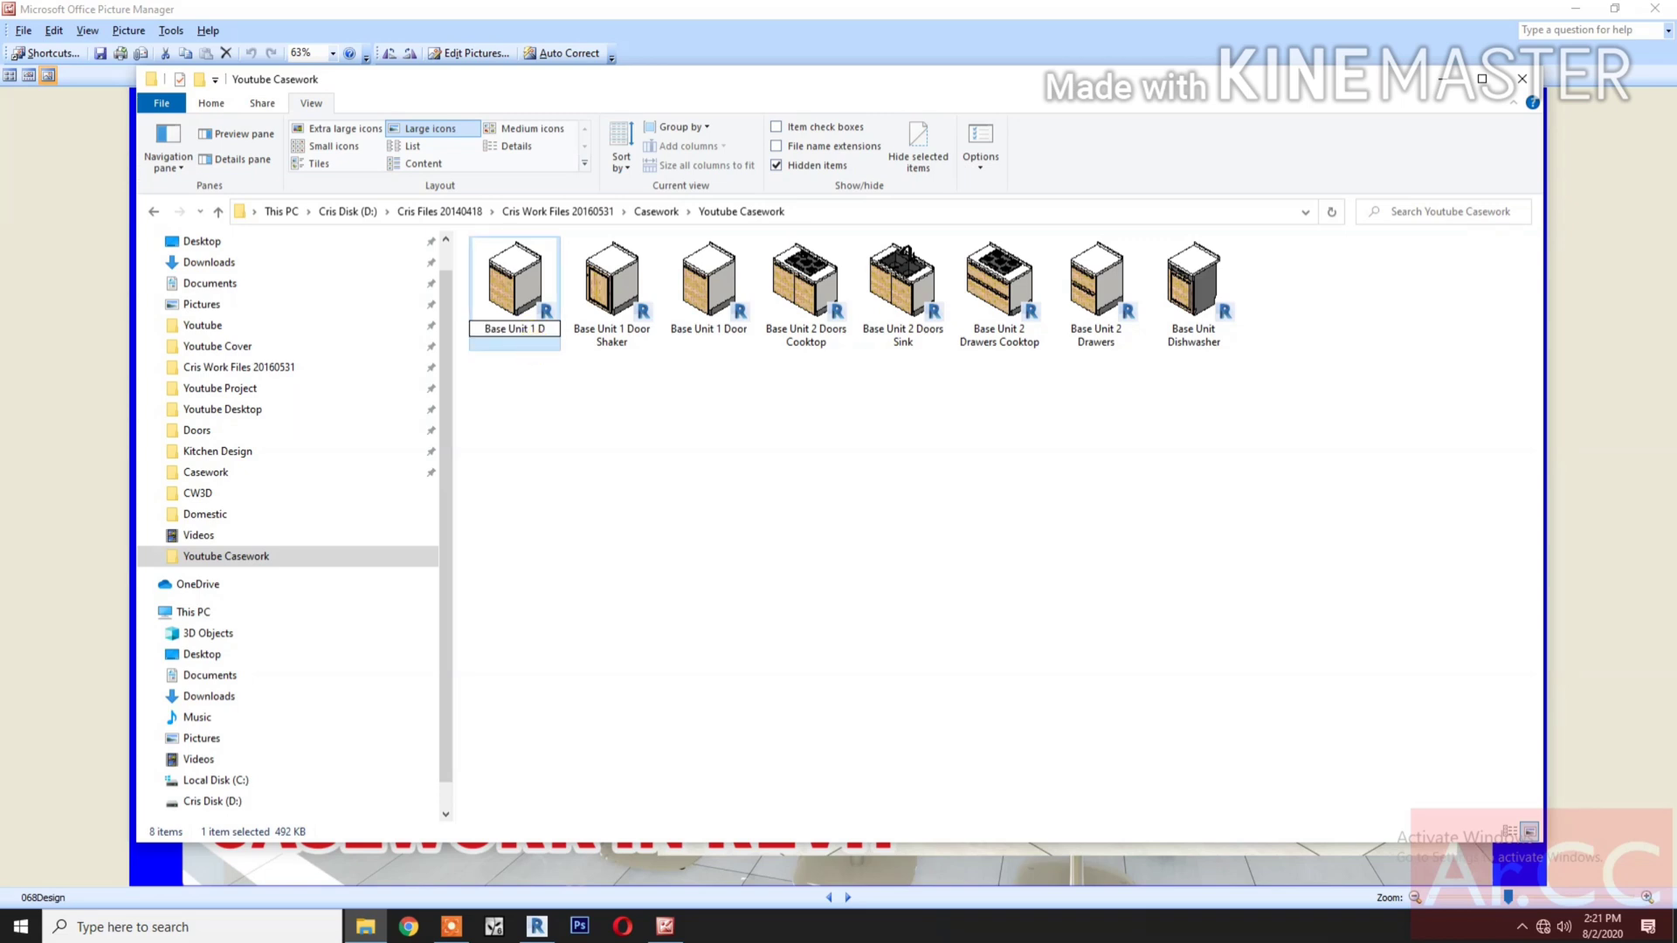
{"action": "type", "text": "Drawers"}
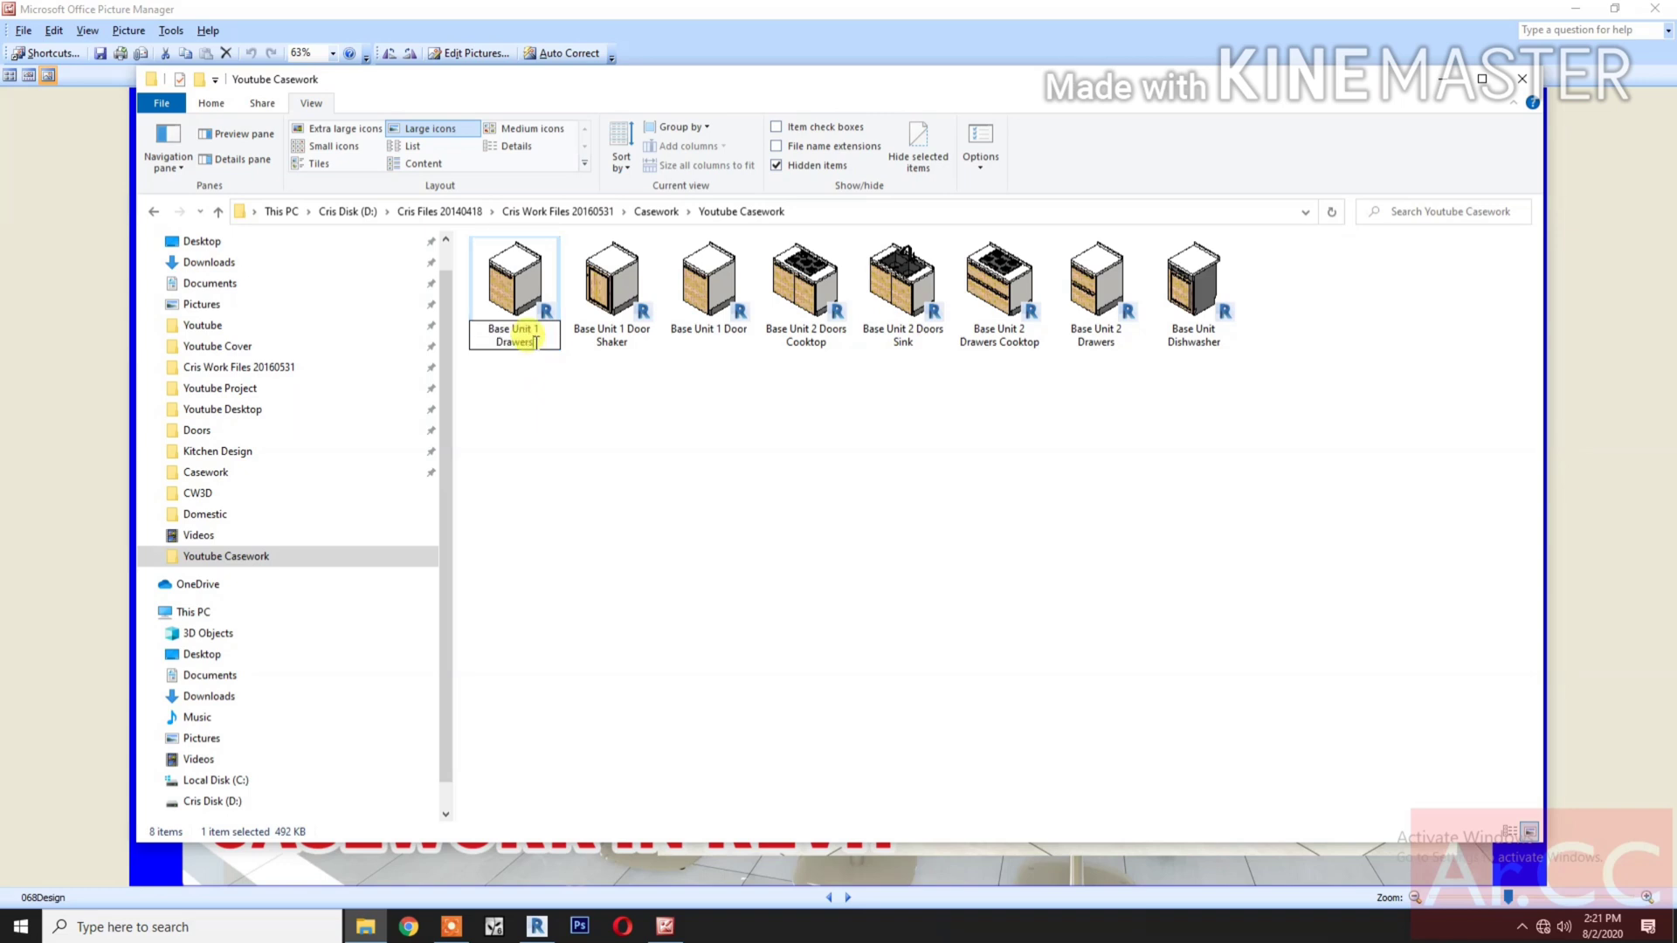
{"action": "left_click", "coordinate": [538, 328]}
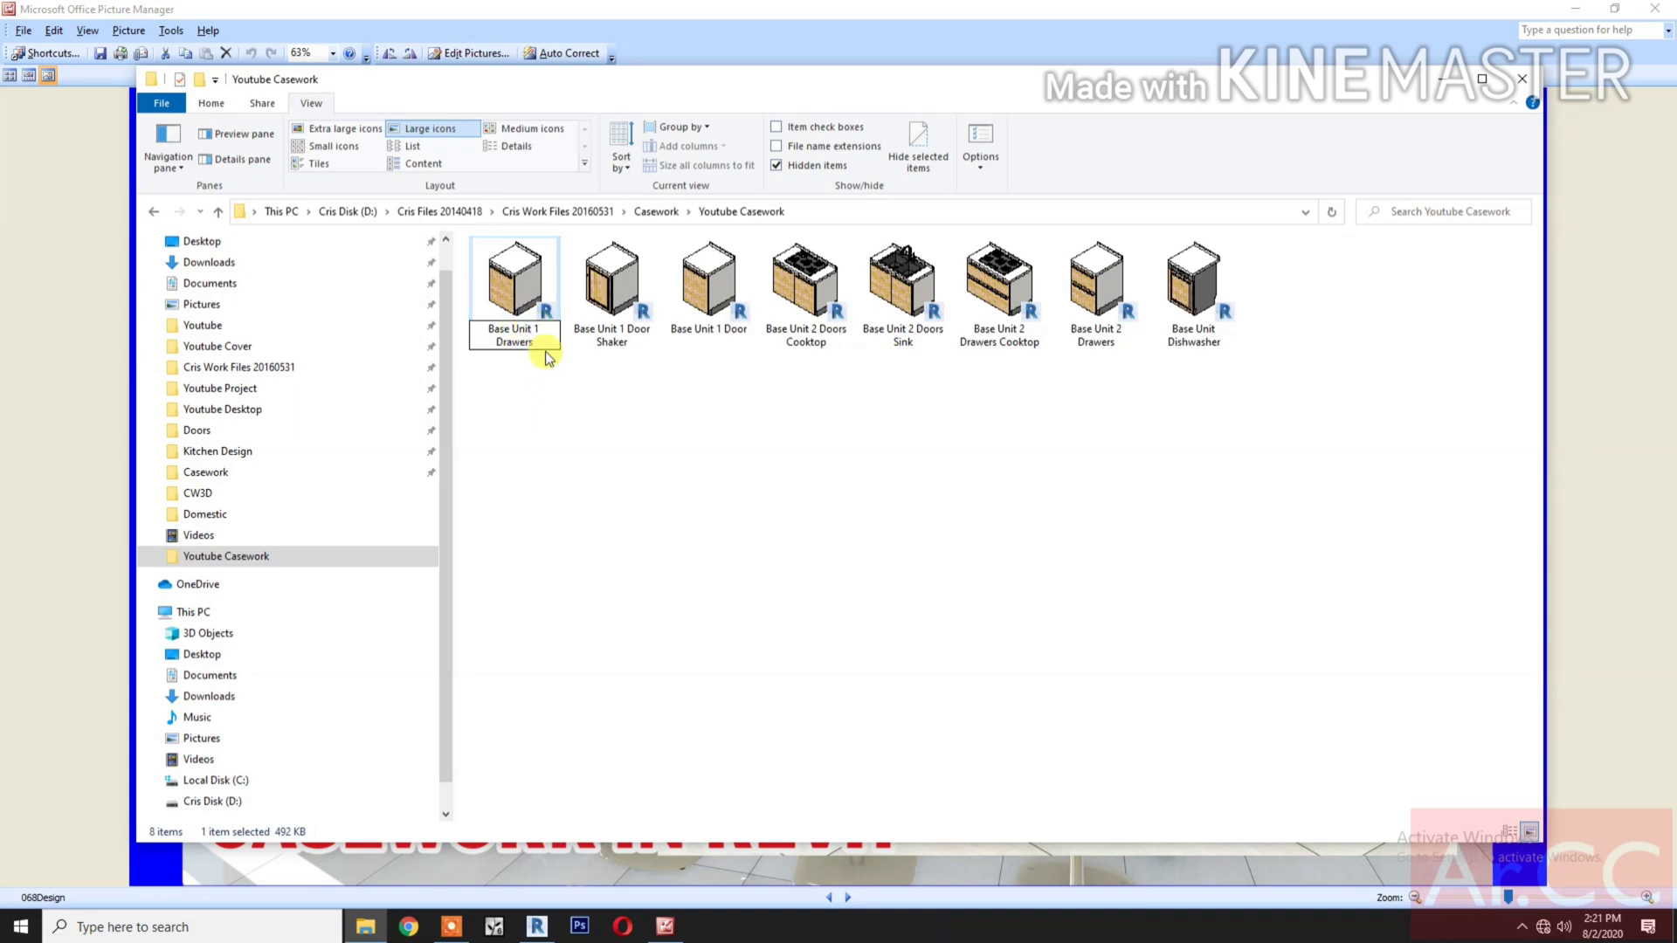
{"action": "key", "text": "BackSpace"}
{"action": "key", "text": "BackSpace"}
{"action": "type", "text": "3"}
{"action": "key", "text": "Return"}
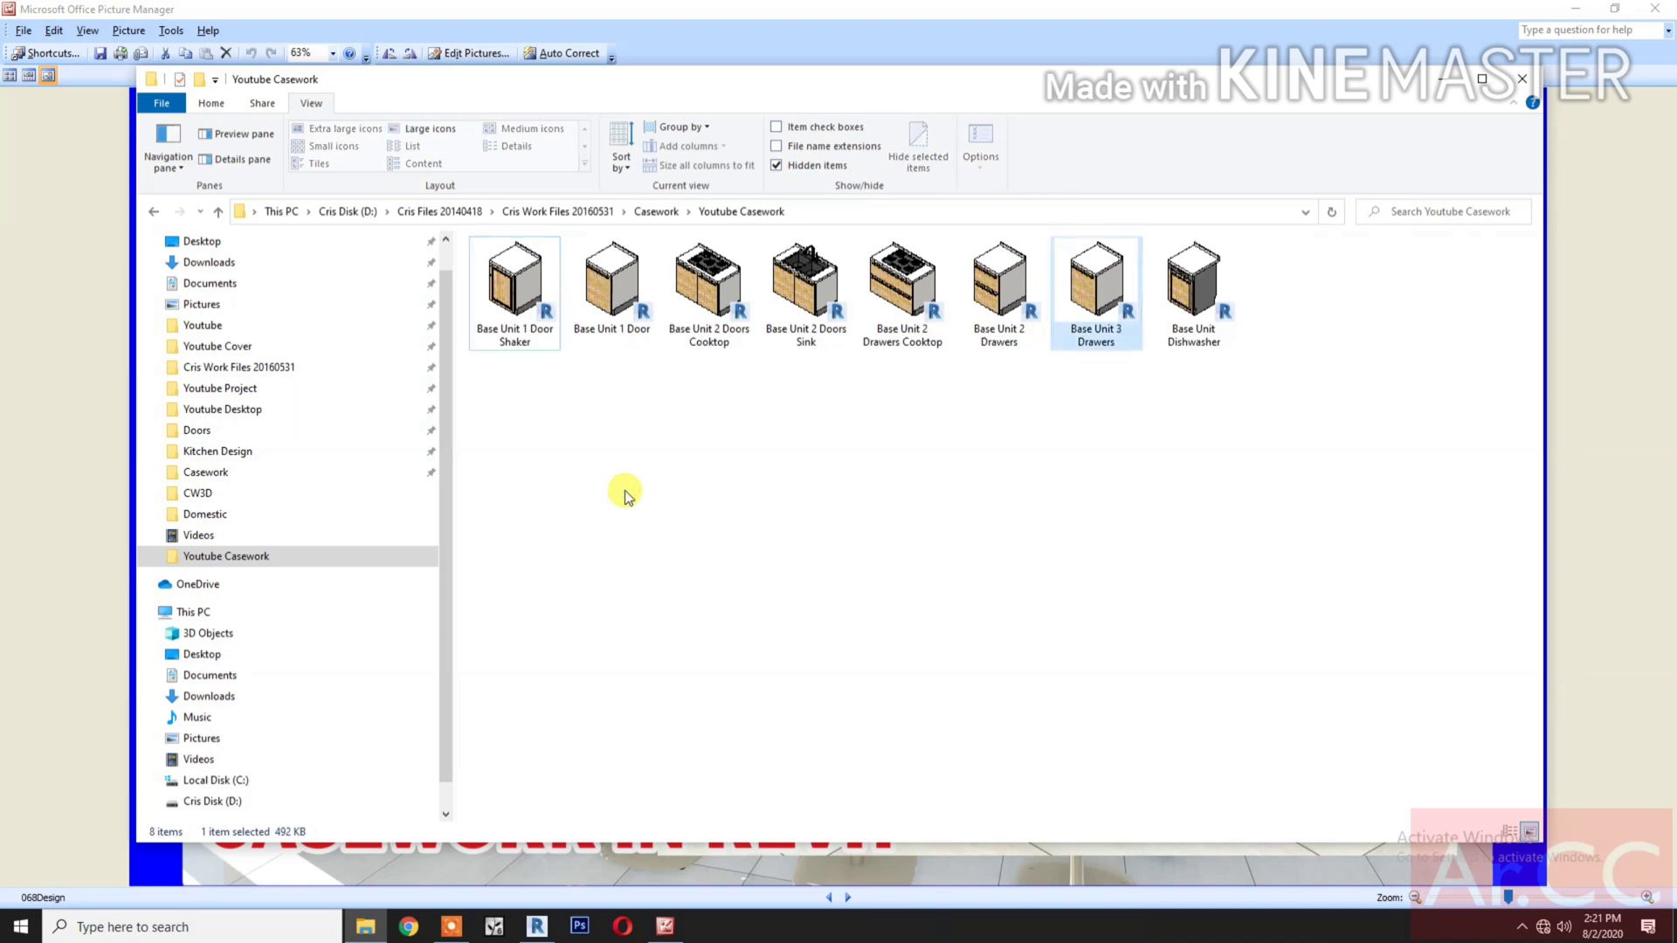
{"action": "left_click", "coordinate": [626, 491]}
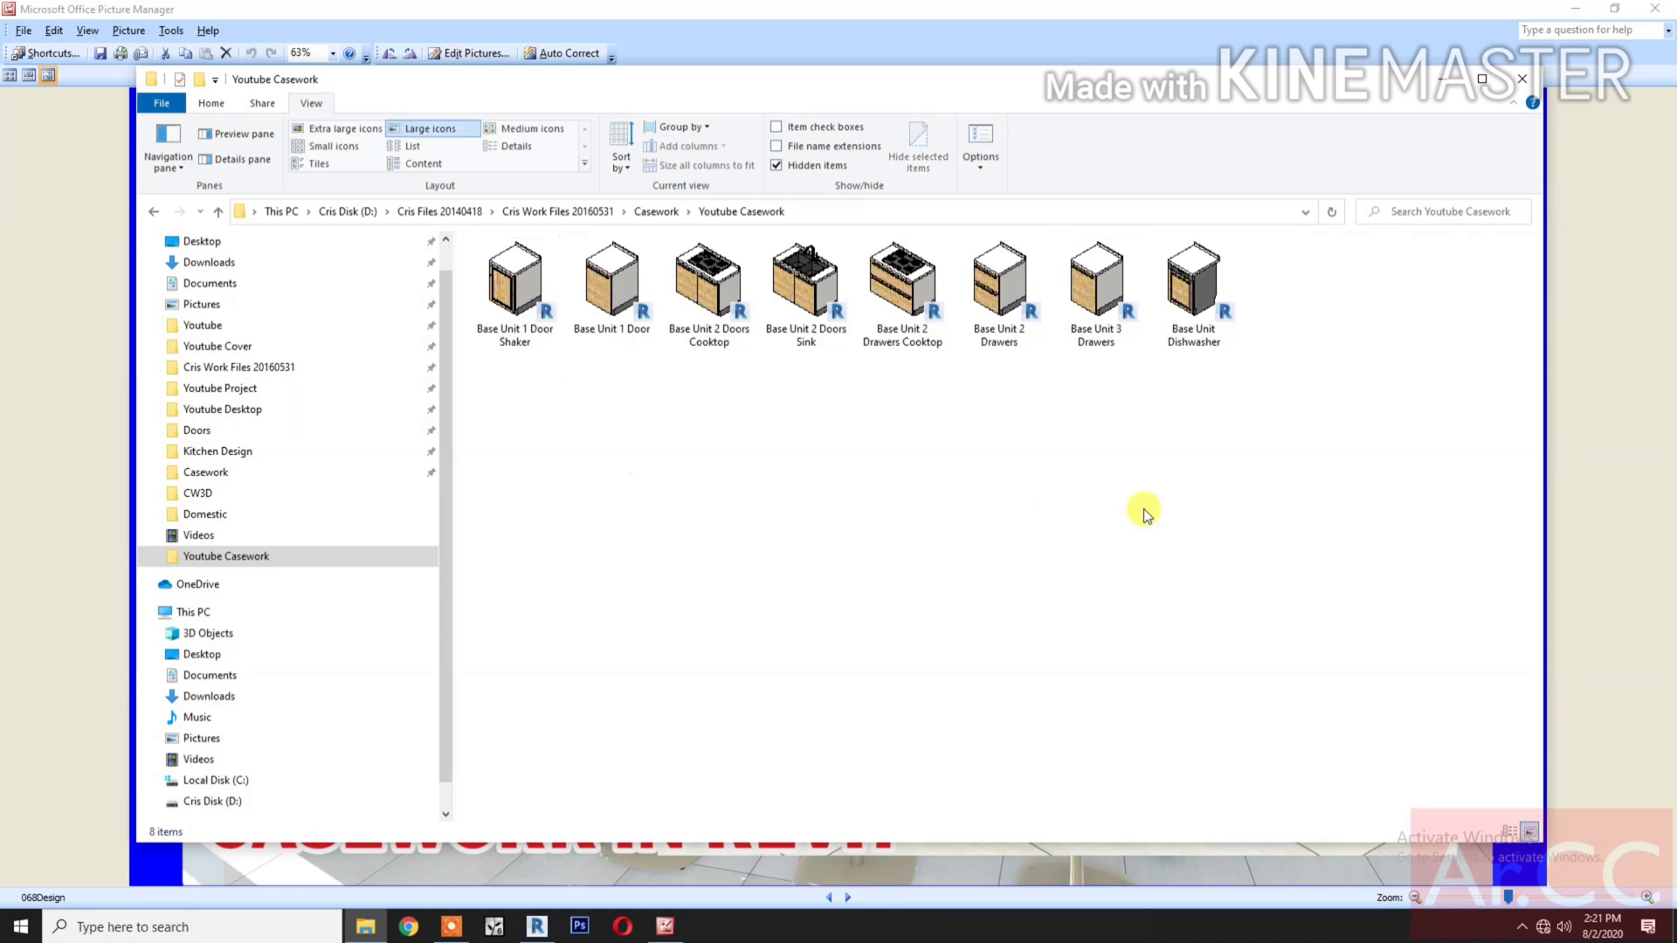
{"action": "left_click", "coordinate": [1115, 333]}
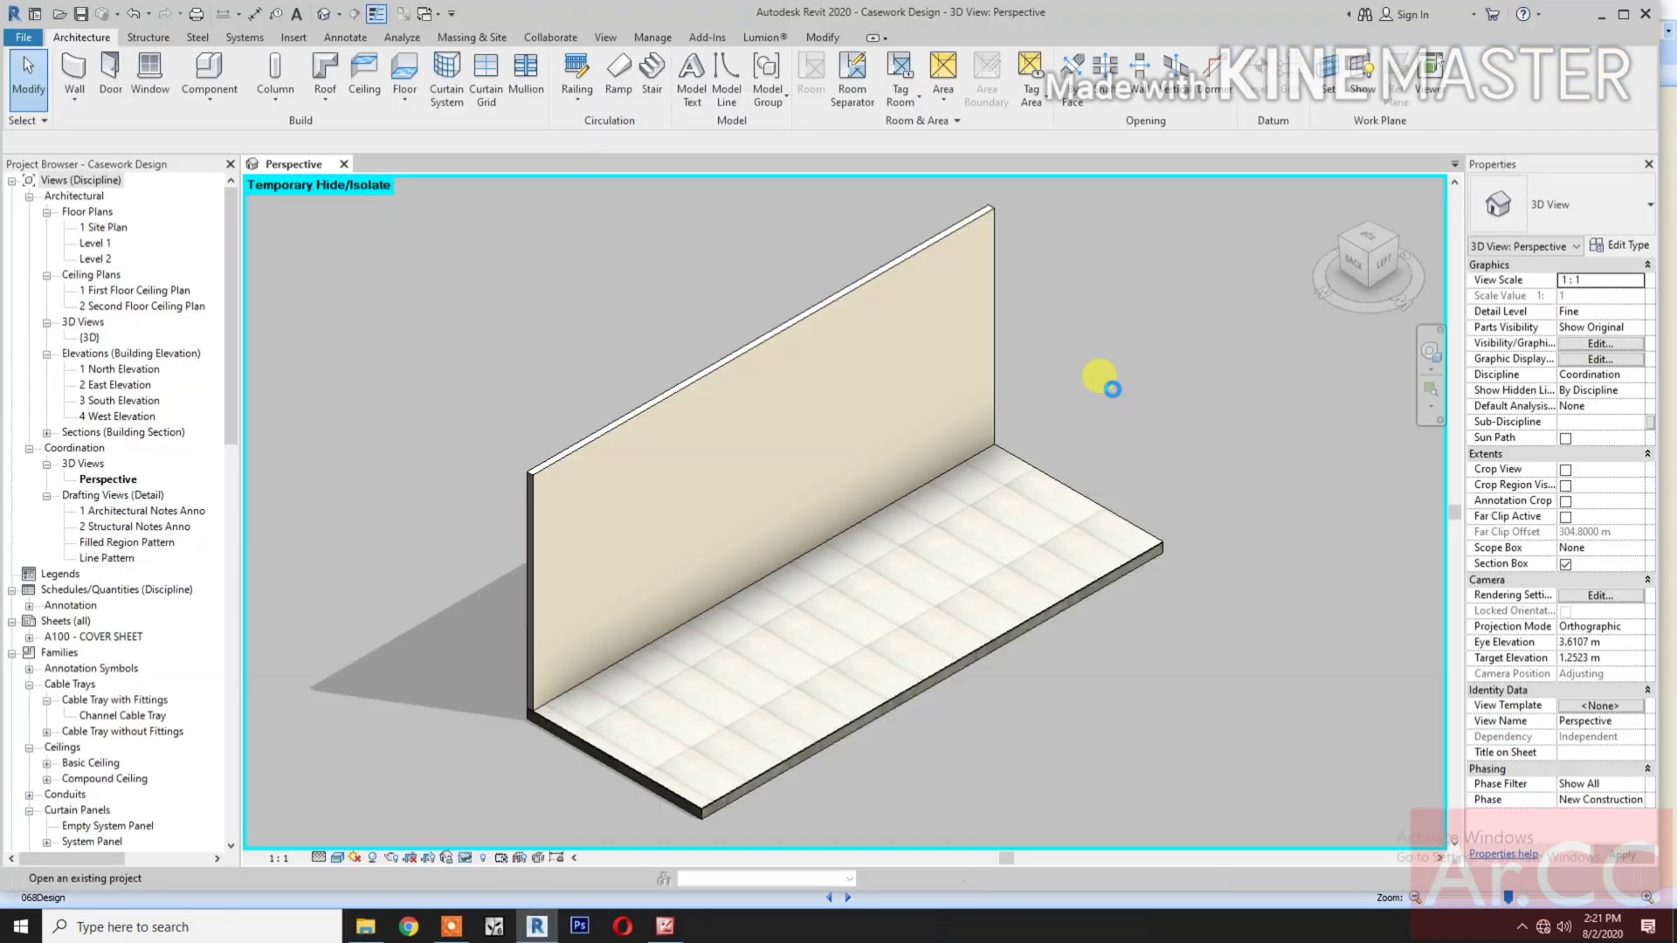
- Maximize Revit and view the one-door cabinet from the top-front-right ViewCube corner
{"action": "left_click", "coordinate": [1627, 15]}
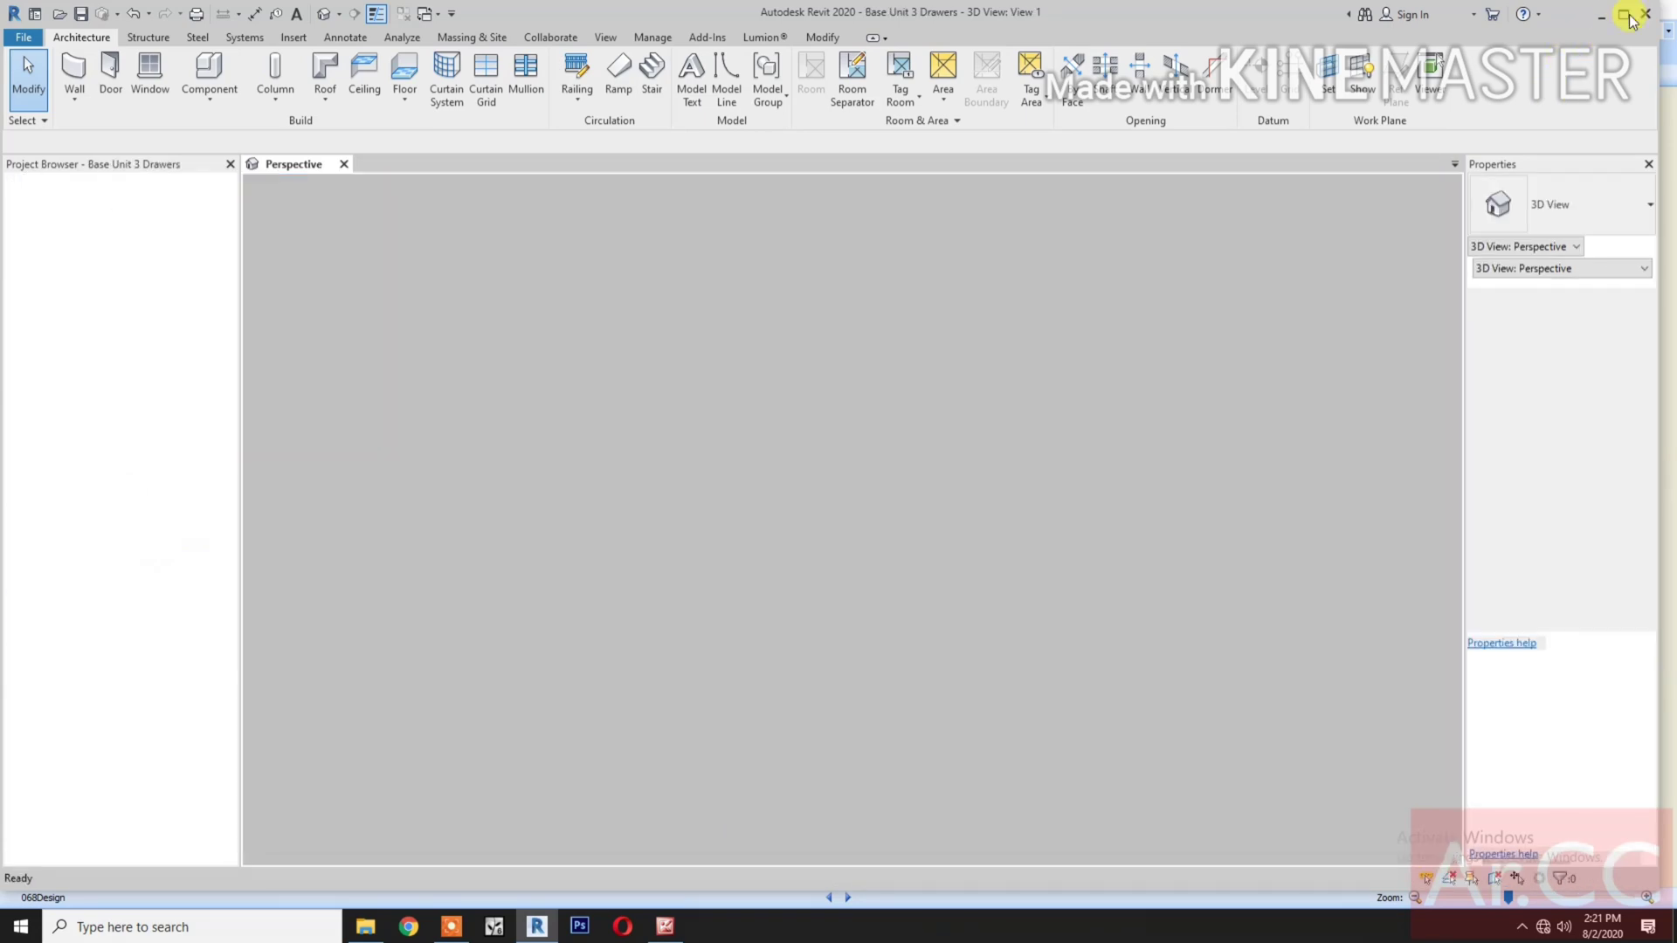
{"action": "left_click", "coordinate": [1629, 16]}
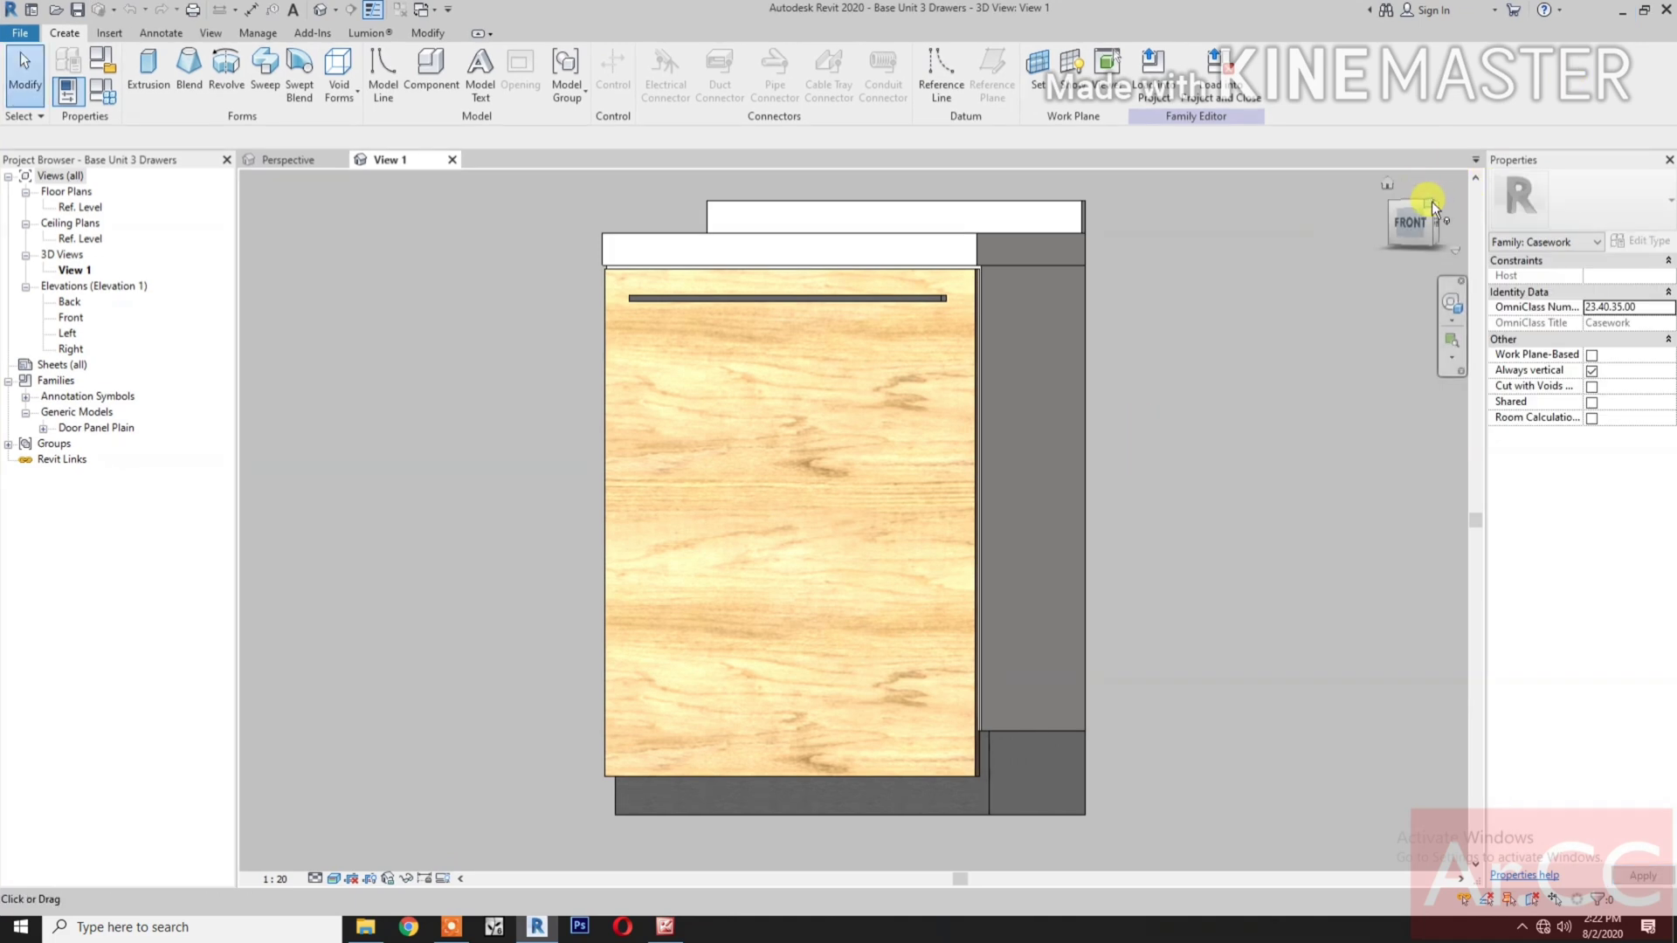
{"action": "left_click", "coordinate": [1431, 199]}
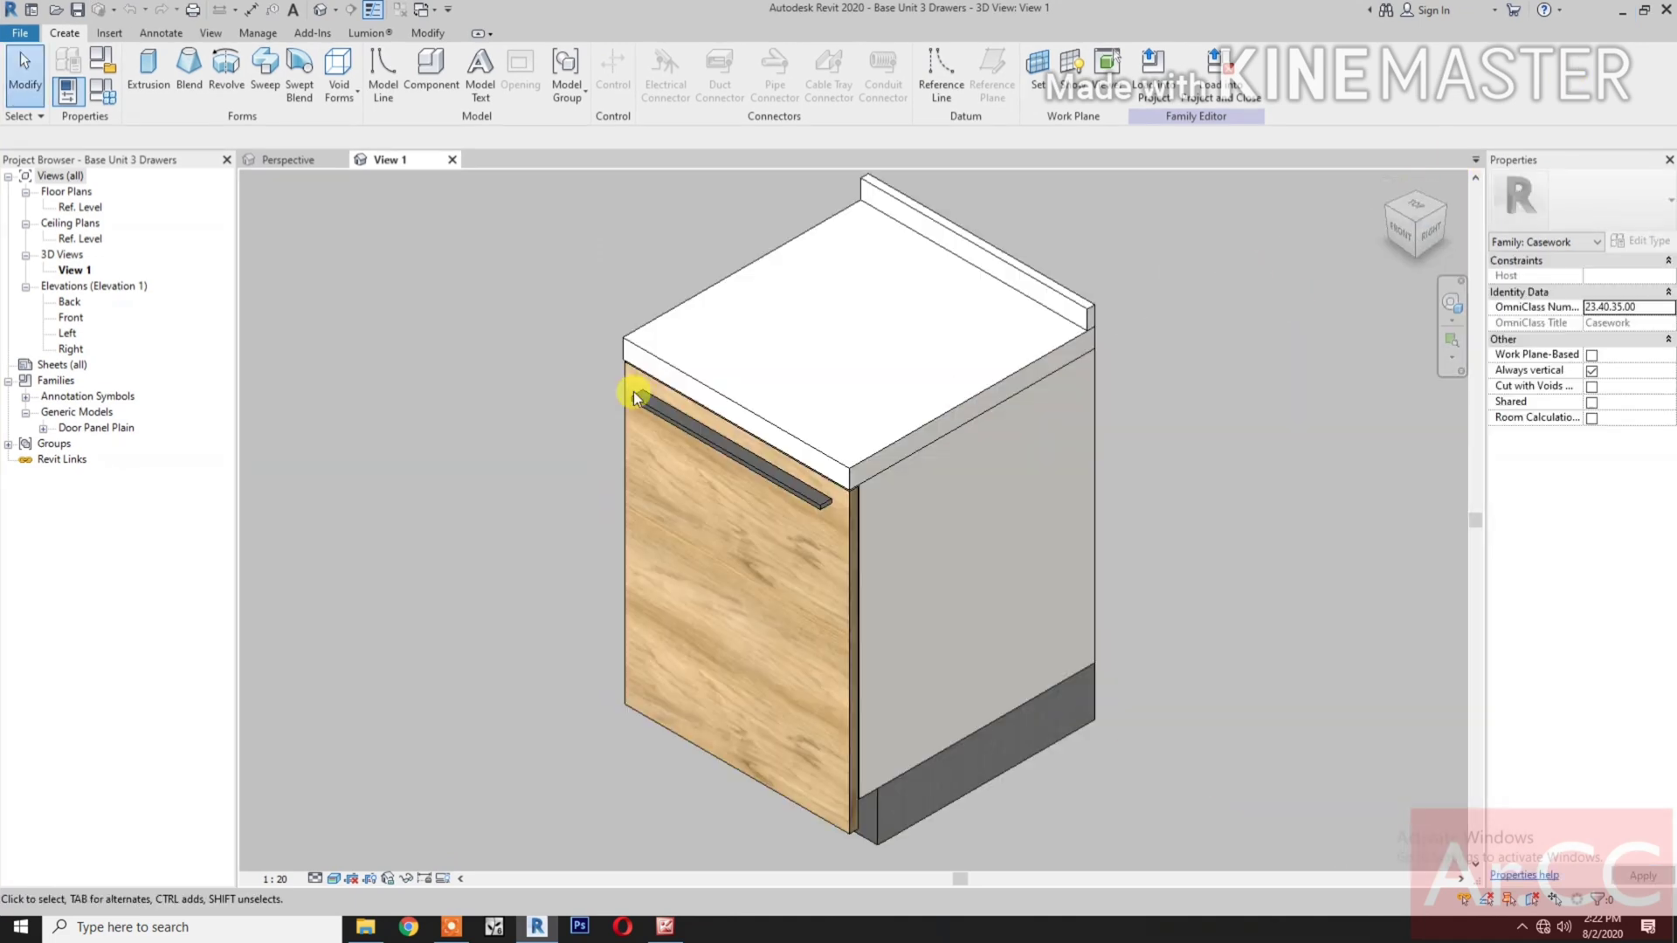
- Delete the Shelf Depth = 400 dimension in the Ref. Level plan
{"action": "double_click", "coordinate": [87, 210]}
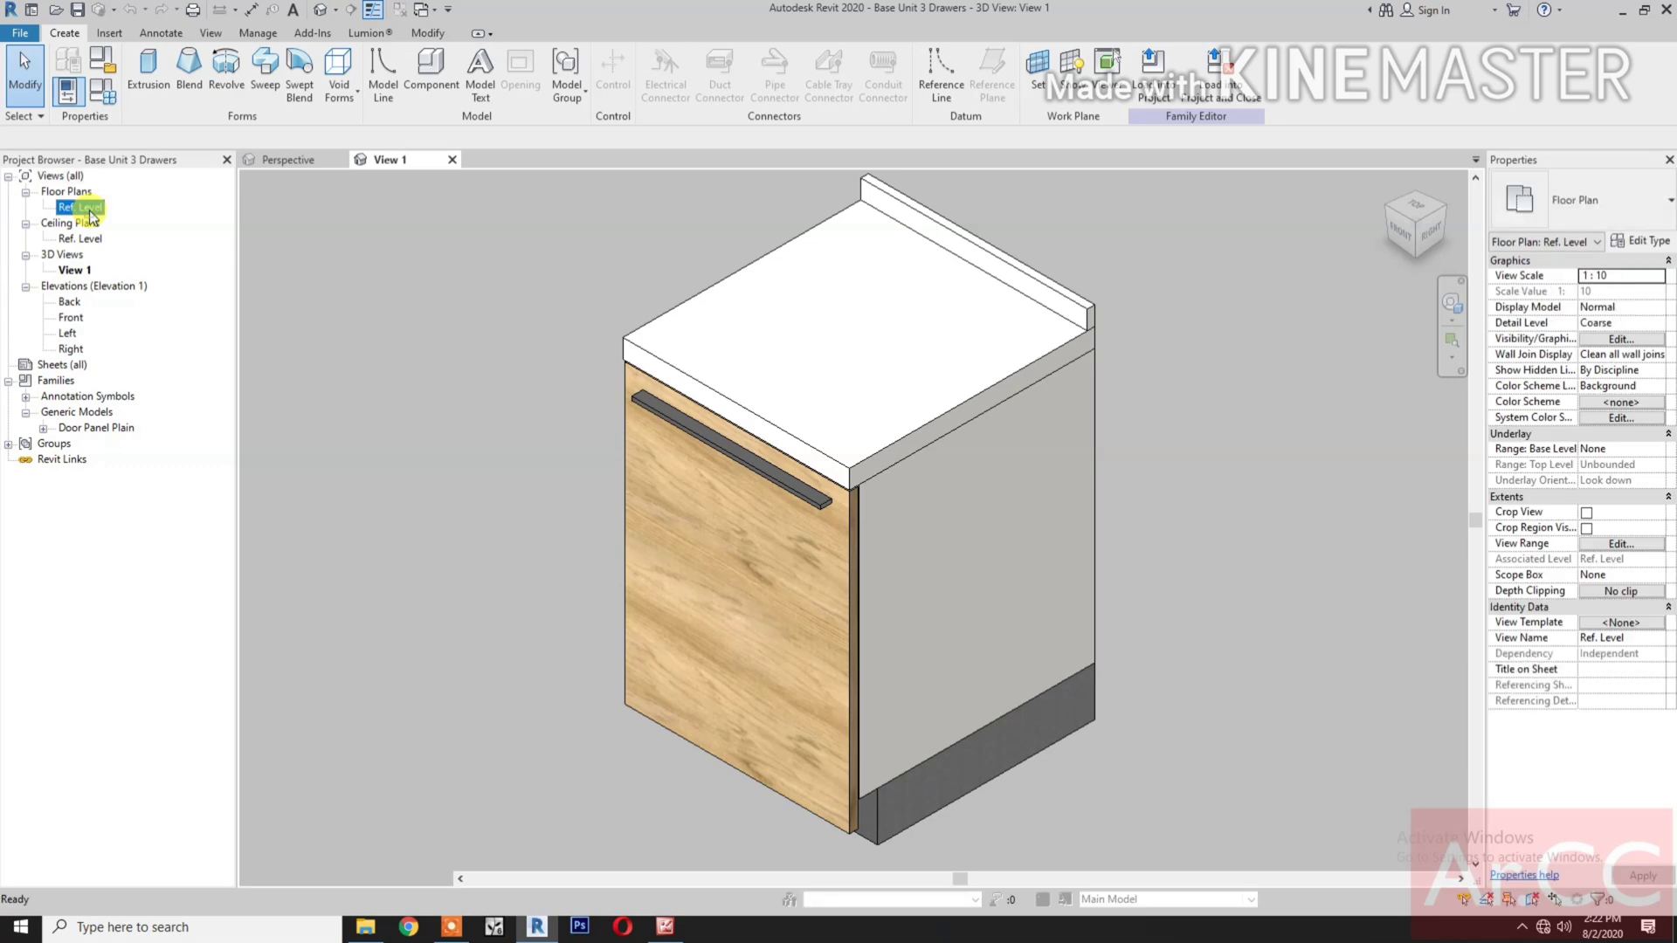
{"action": "left_click", "coordinate": [725, 552]}
{"action": "scroll", "coordinate": [689, 534], "scroll_direction": "up", "scroll_amount": 1}
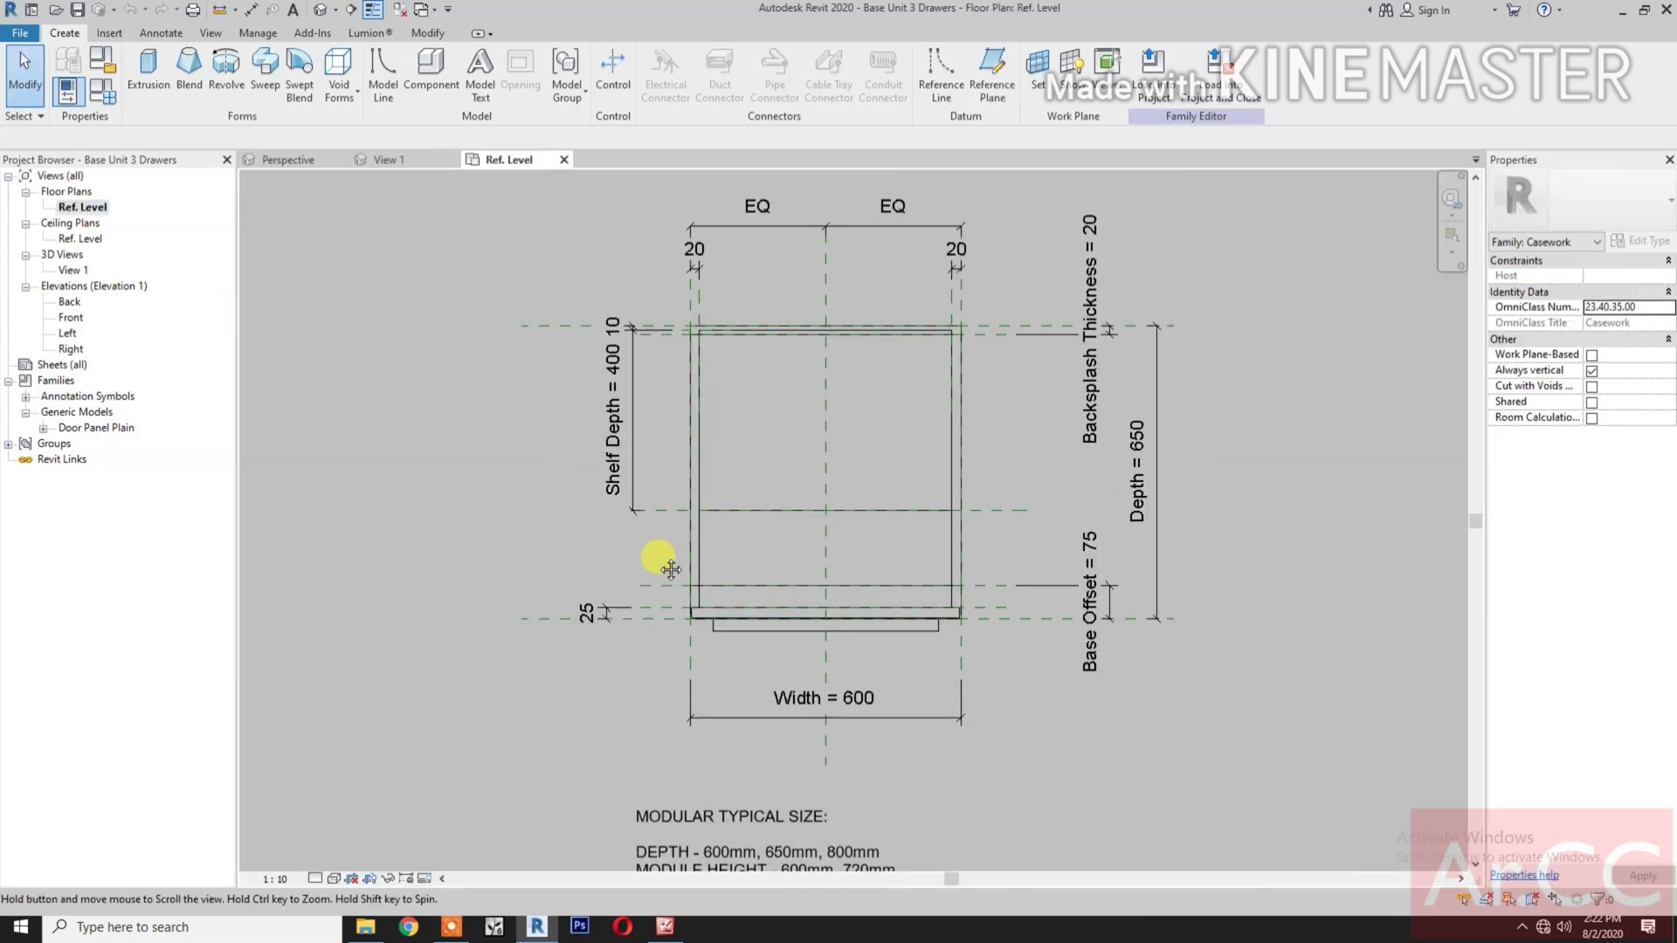
{"action": "left_click", "coordinate": [628, 493]}
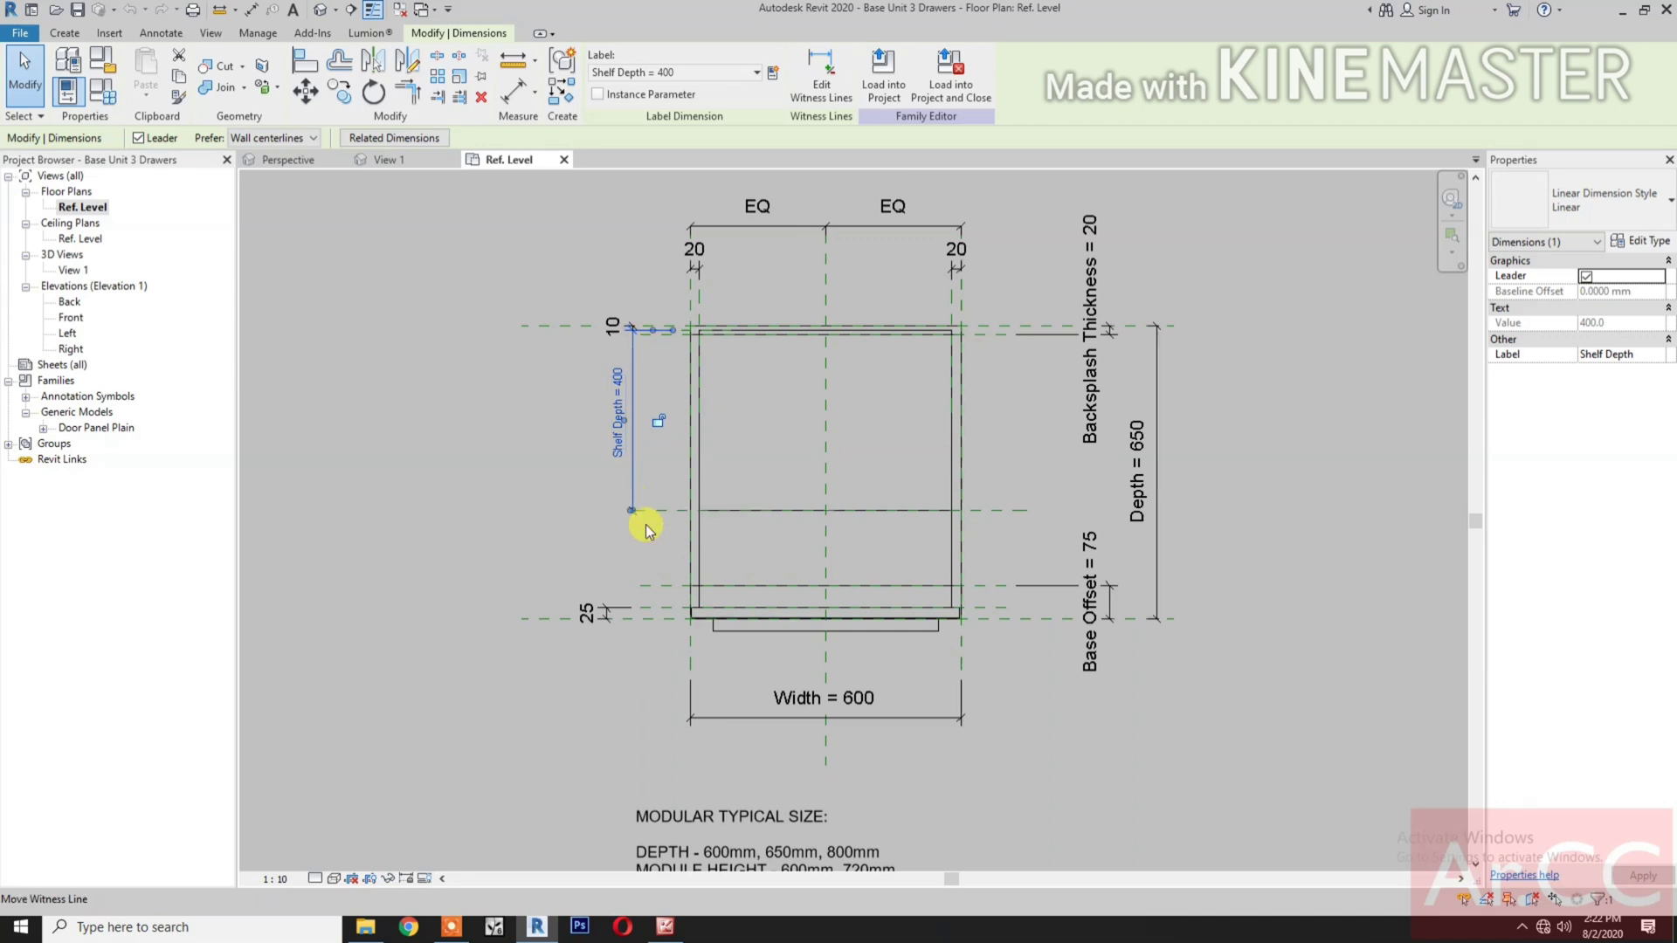
{"action": "key", "text": "Delete"}
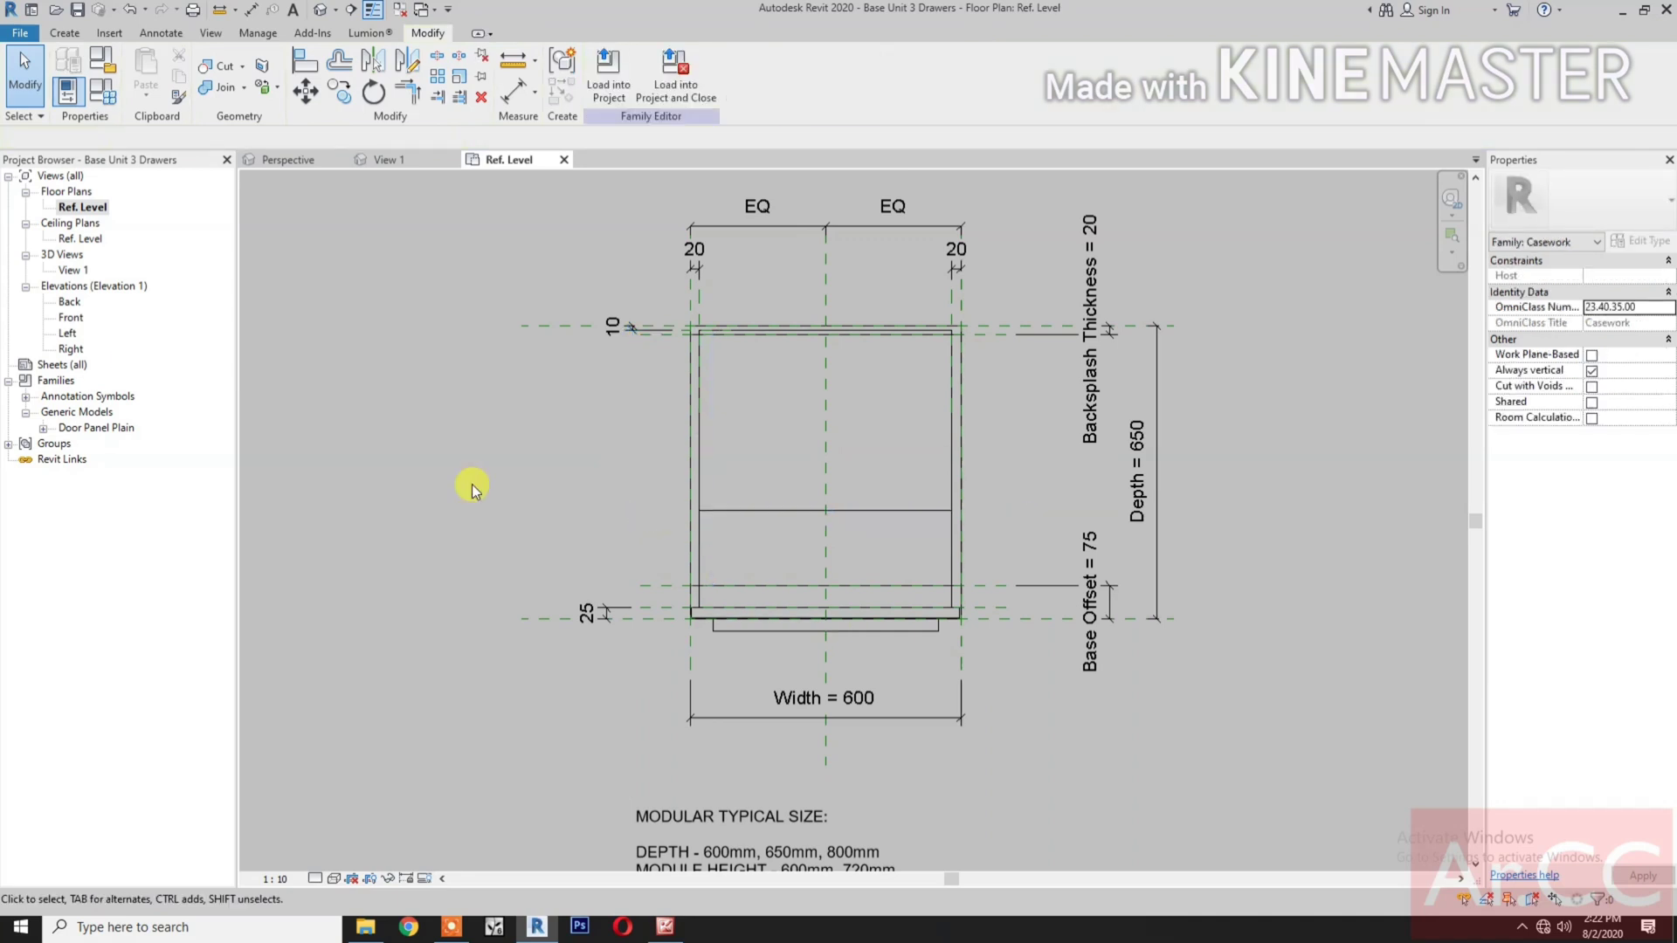
- In the Front elevation, delete the three shelf lines with their dimensions and both 720 dimensions
{"action": "double_click", "coordinate": [72, 318]}
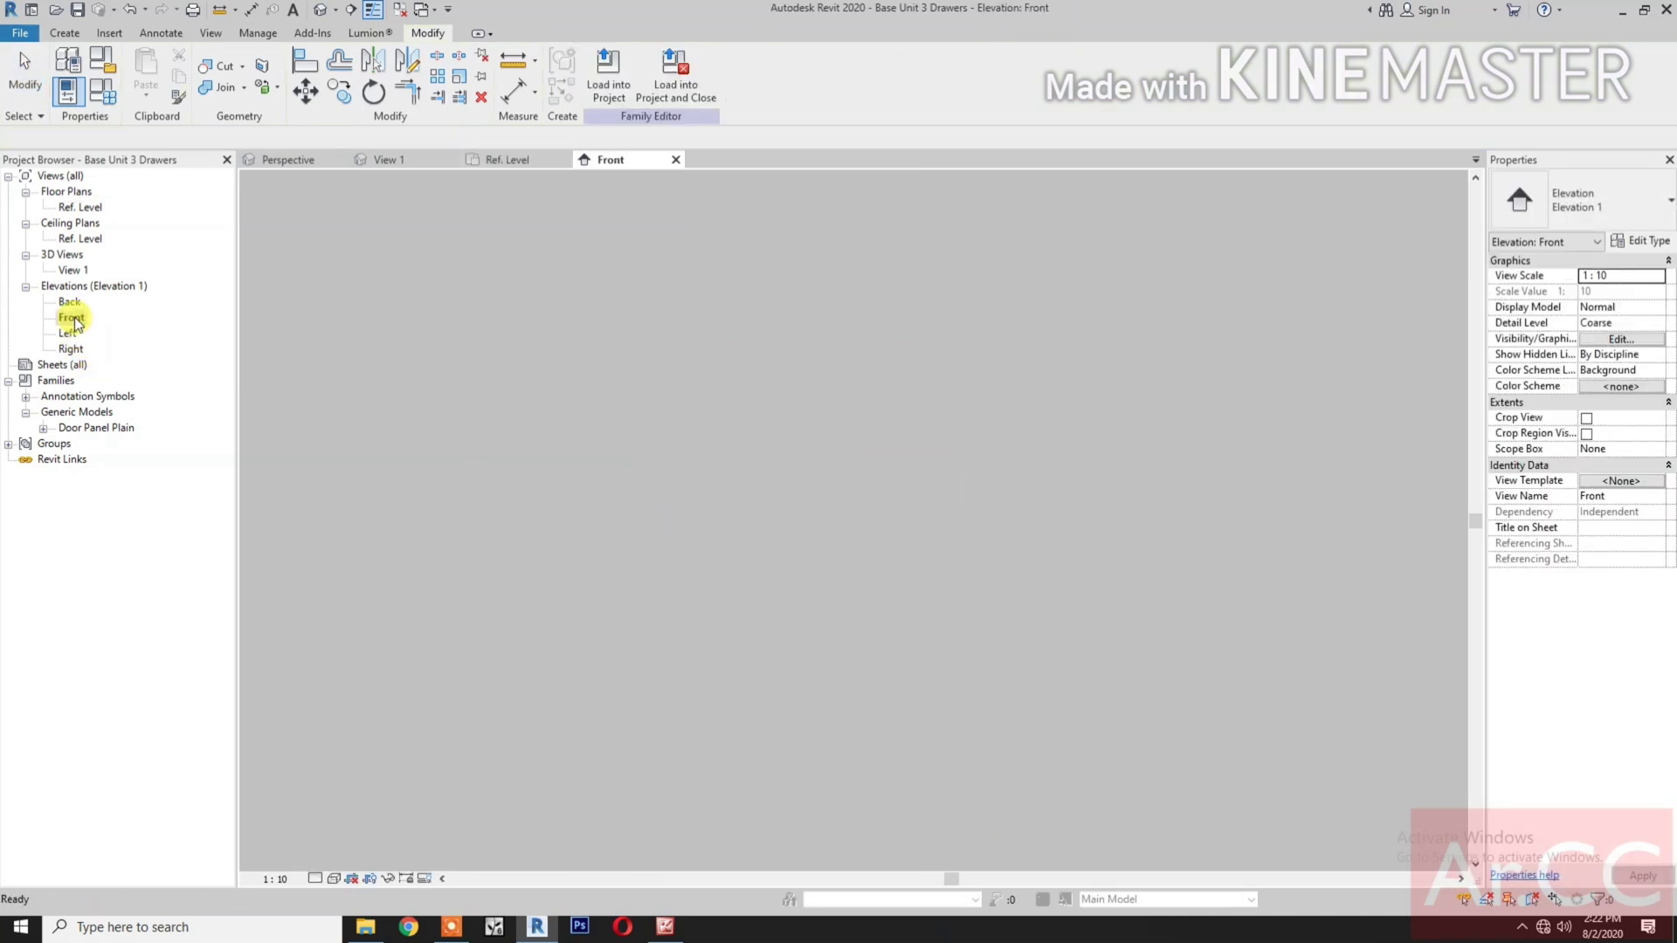
{"action": "scroll", "coordinate": [682, 627], "scroll_direction": "up", "scroll_amount": 2}
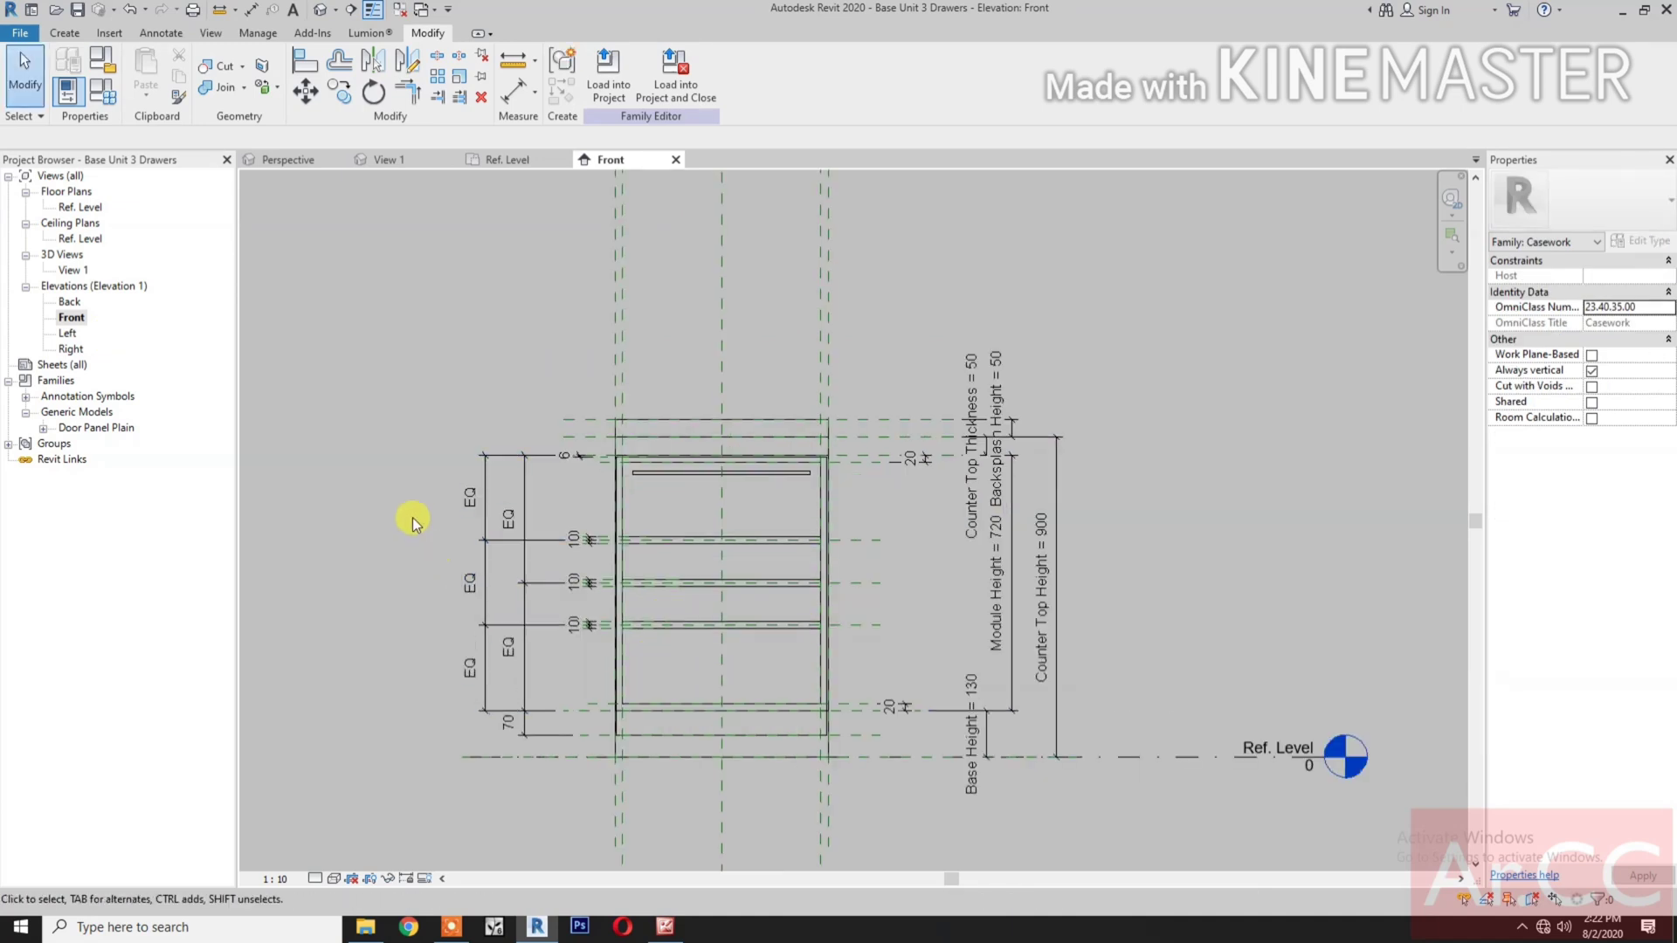
{"action": "left_click_drag", "start_coordinate": [413, 514], "coordinate": [917, 647]}
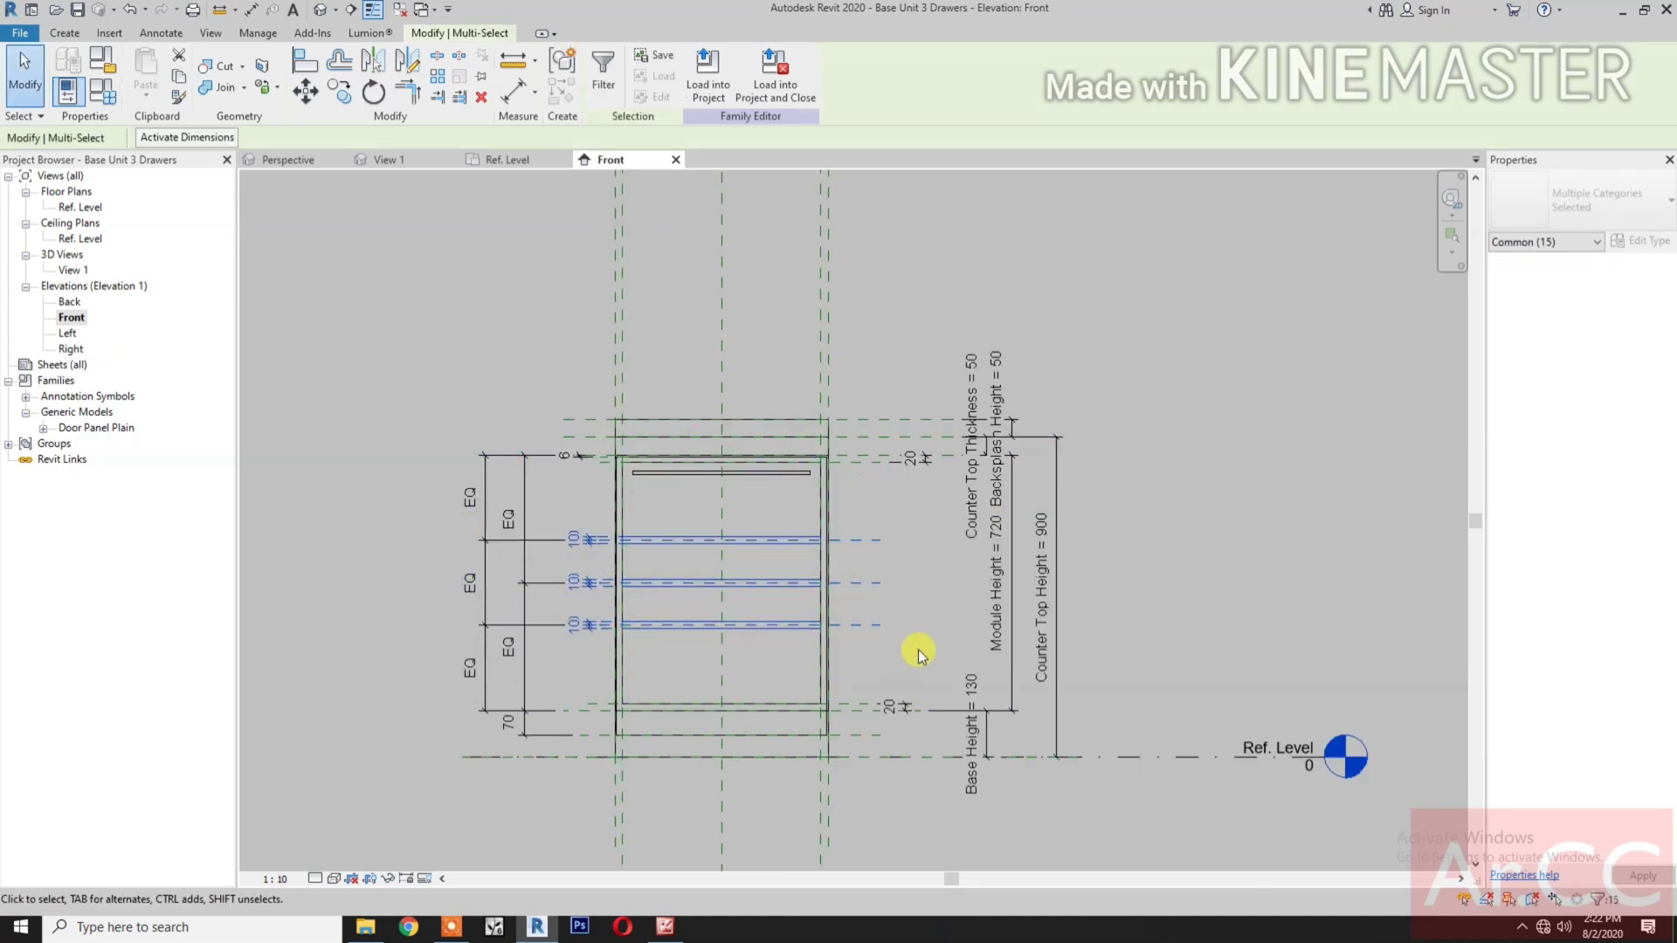
{"action": "key", "text": "Delete"}
{"action": "left_click_drag", "start_coordinate": [547, 573], "coordinate": [433, 580]}
{"action": "key", "text": "Delete"}
- Open the Family Types dialog and move it clear of the elevation dimensions
{"action": "middle_click_drag", "start_coordinate": [434, 580], "coordinate": [521, 565]}
{"action": "scroll", "coordinate": [502, 565], "scroll_direction": "up", "scroll_amount": 2}
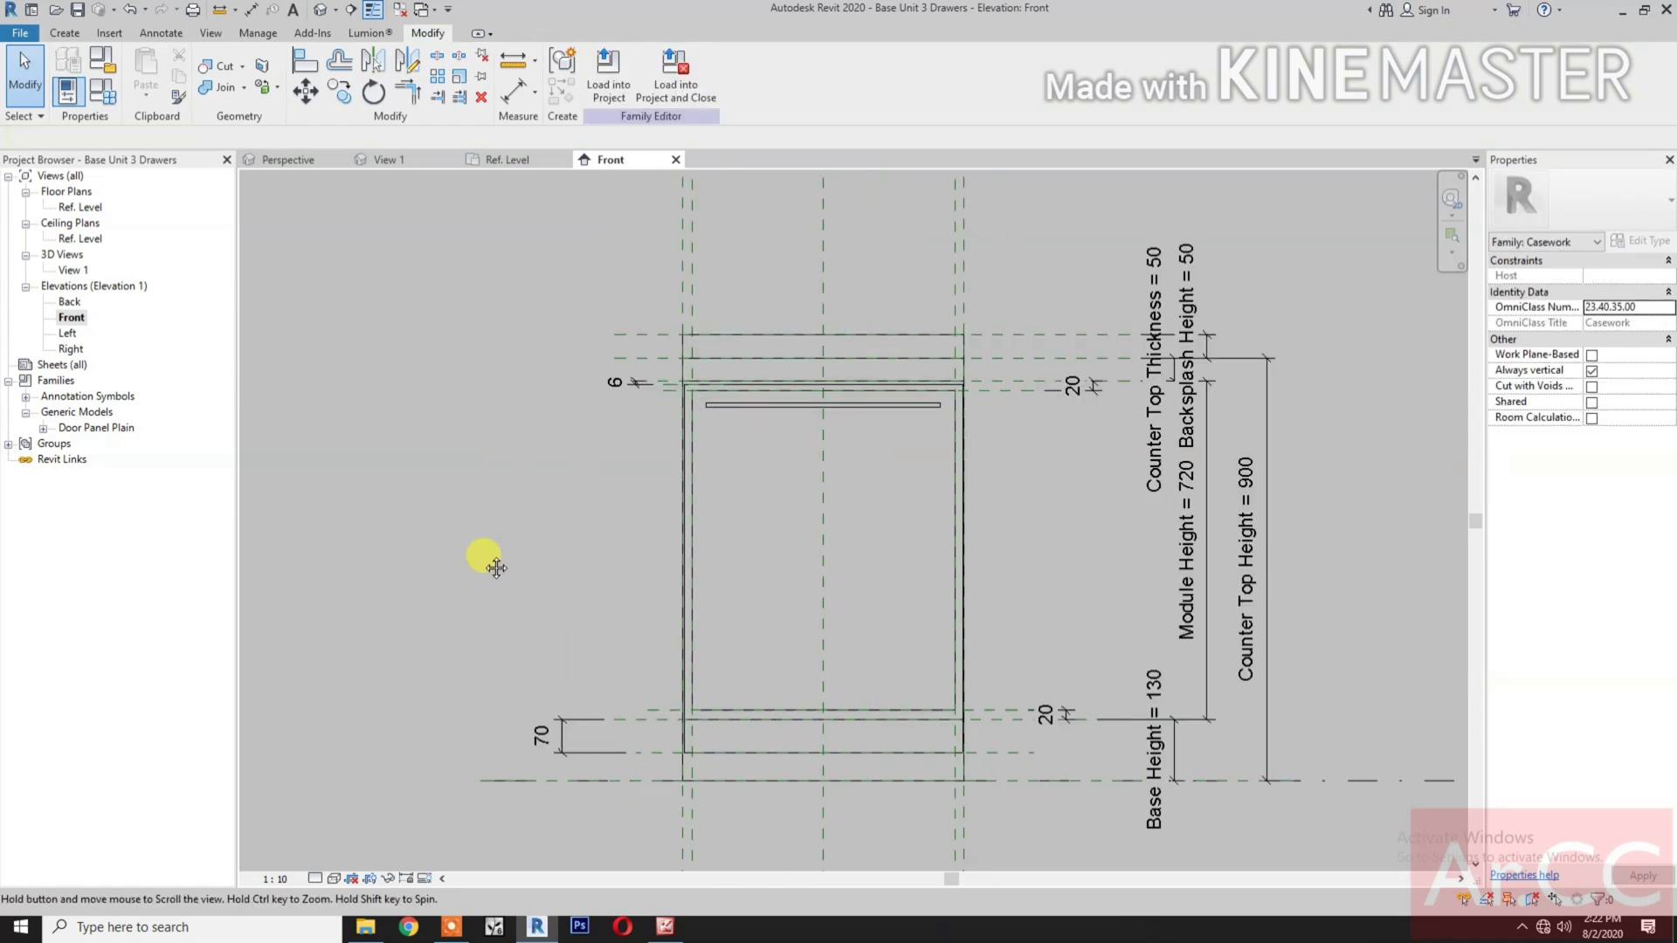
{"action": "left_click", "coordinate": [106, 93]}
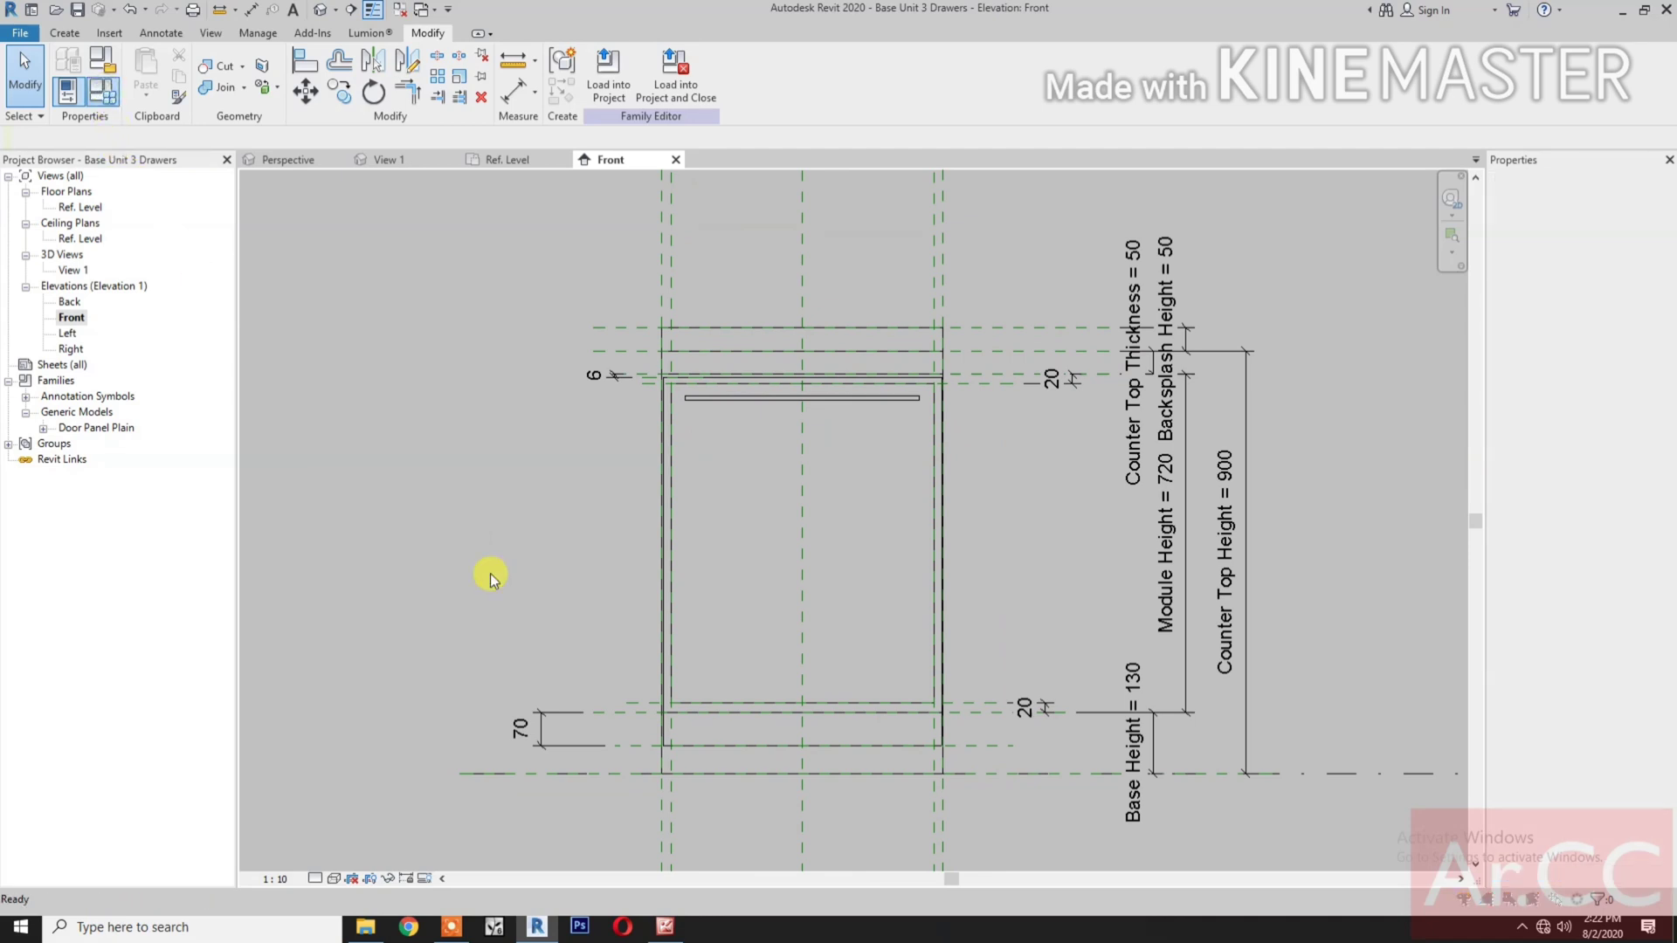
{"action": "left_click_drag", "start_coordinate": [894, 247], "coordinate": [513, 237]}
- Delete the Double Shelves and Single Shelf parameters
{"action": "scroll", "coordinate": [390, 525], "scroll_direction": "down", "scroll_amount": 5}
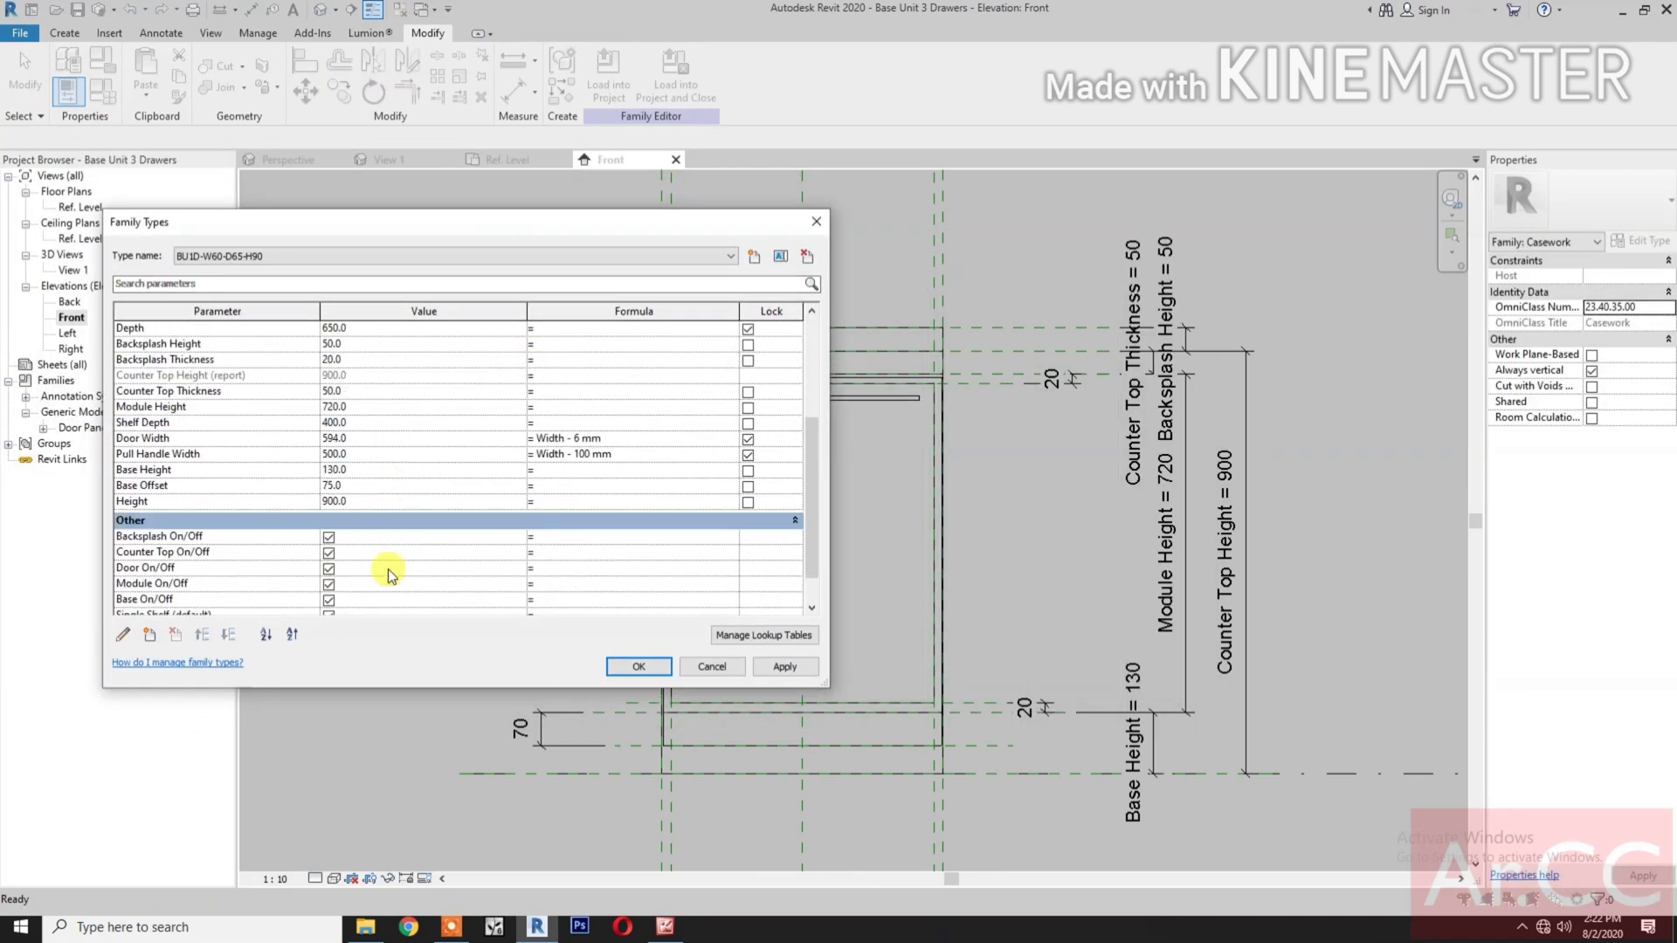
{"action": "scroll", "coordinate": [374, 588], "scroll_direction": "down", "scroll_amount": 1}
{"action": "left_click", "coordinate": [258, 572]}
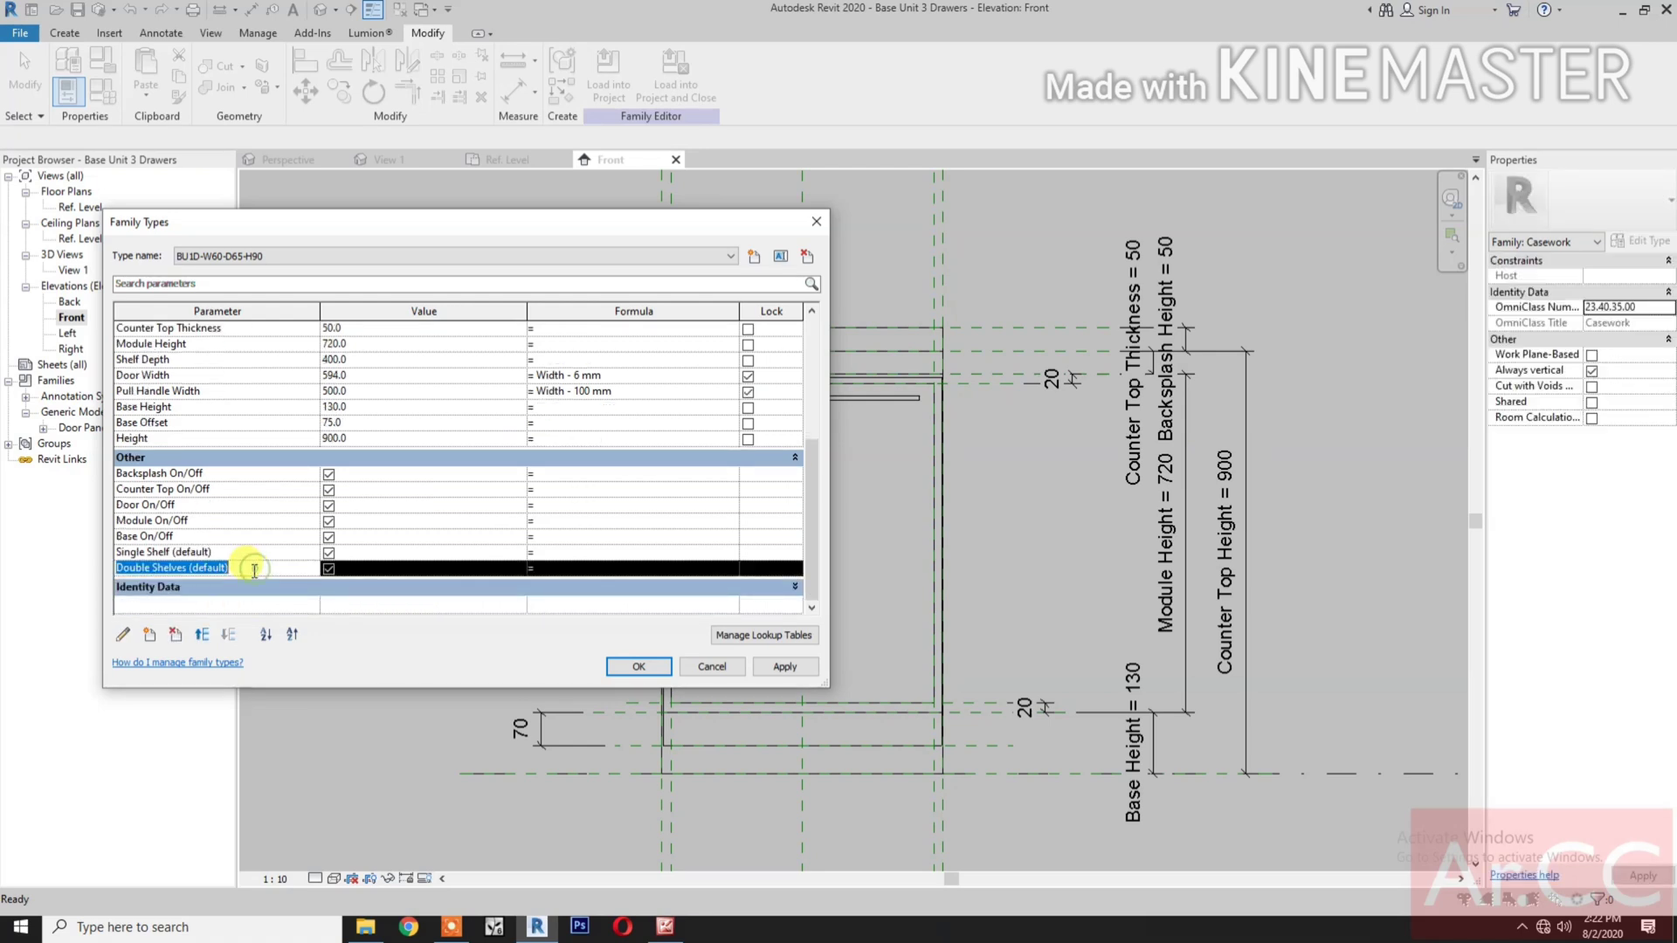
{"action": "left_click", "coordinate": [175, 635]}
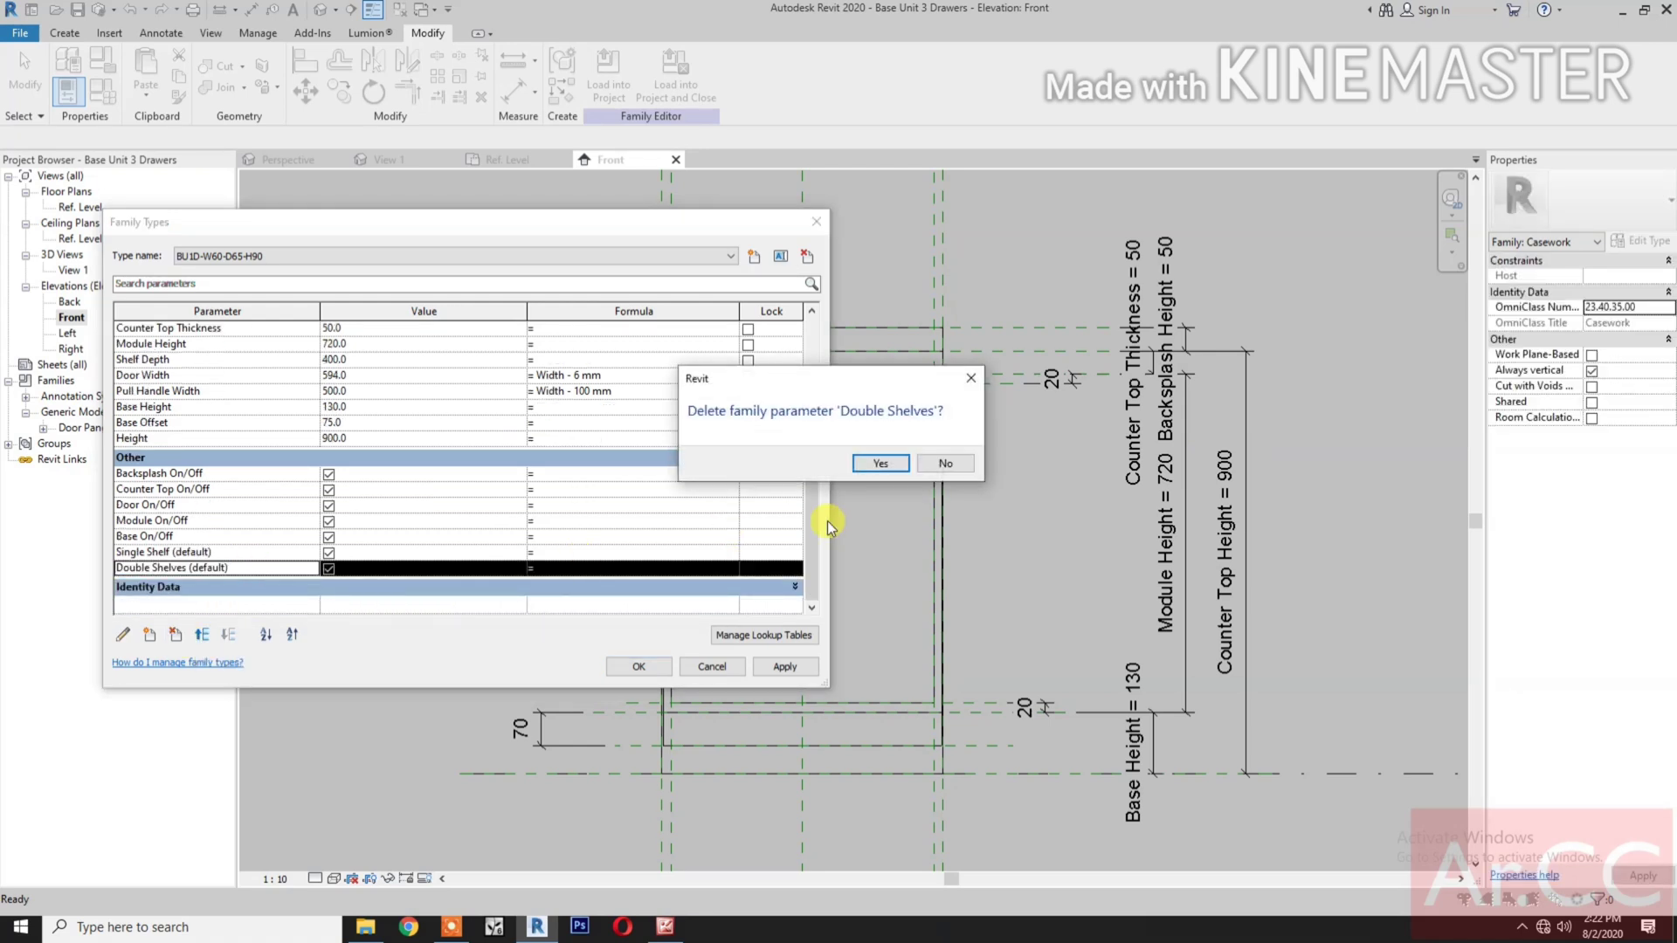
{"action": "left_click", "coordinate": [876, 464]}
{"action": "left_click", "coordinate": [229, 568]}
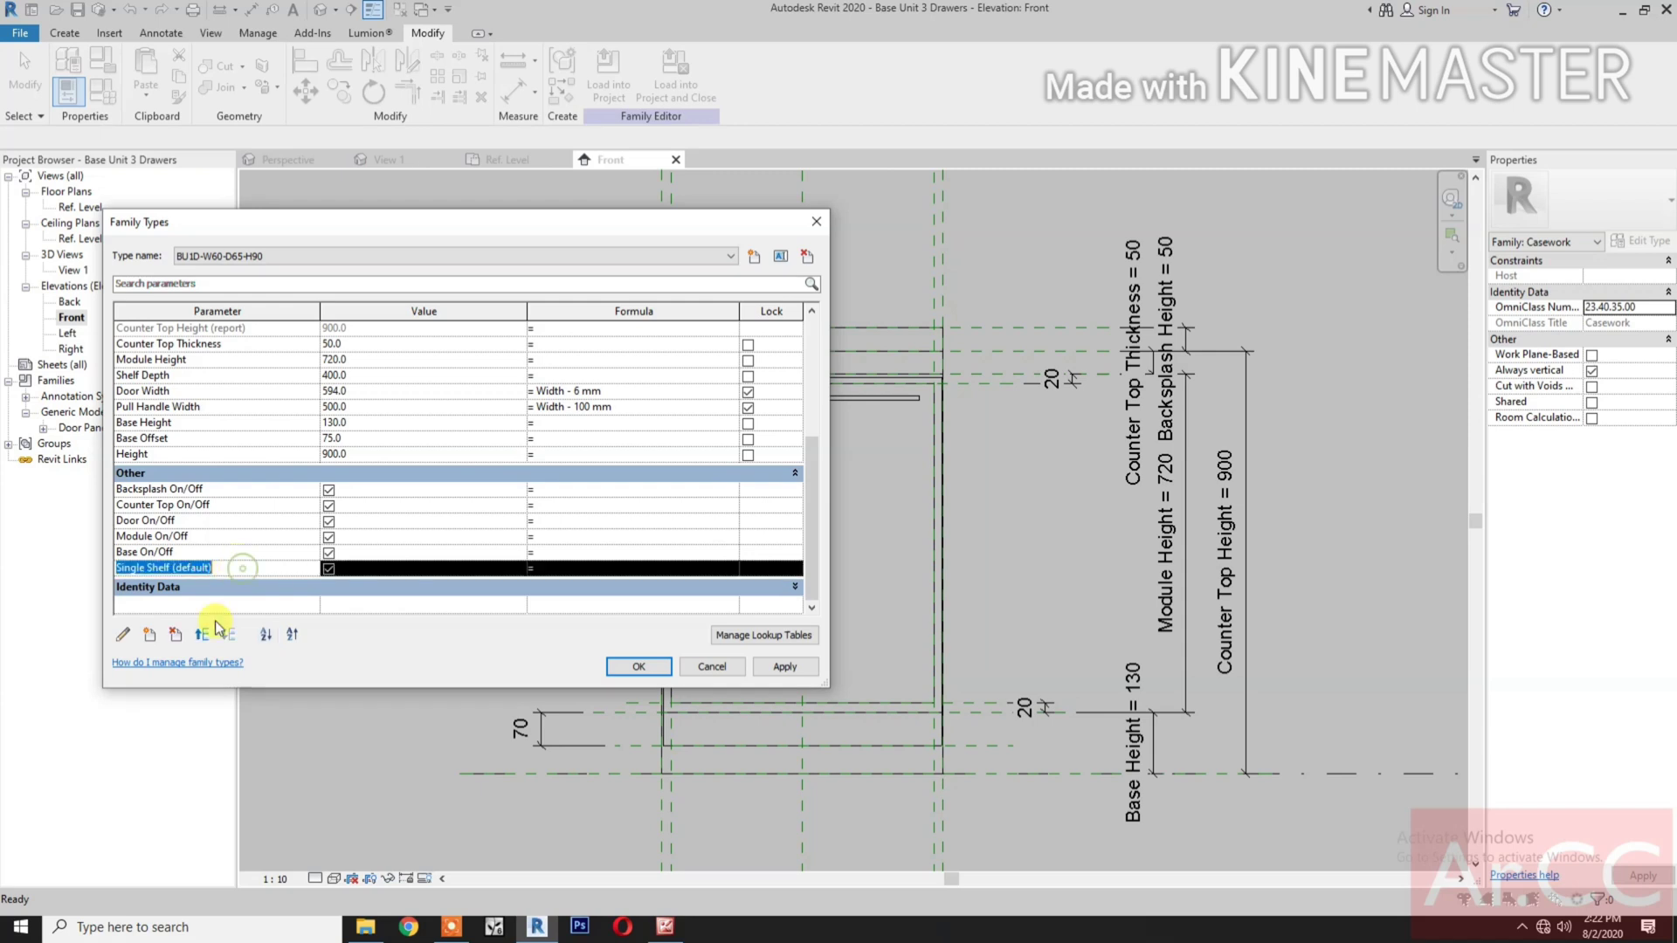
{"action": "left_click", "coordinate": [176, 635]}
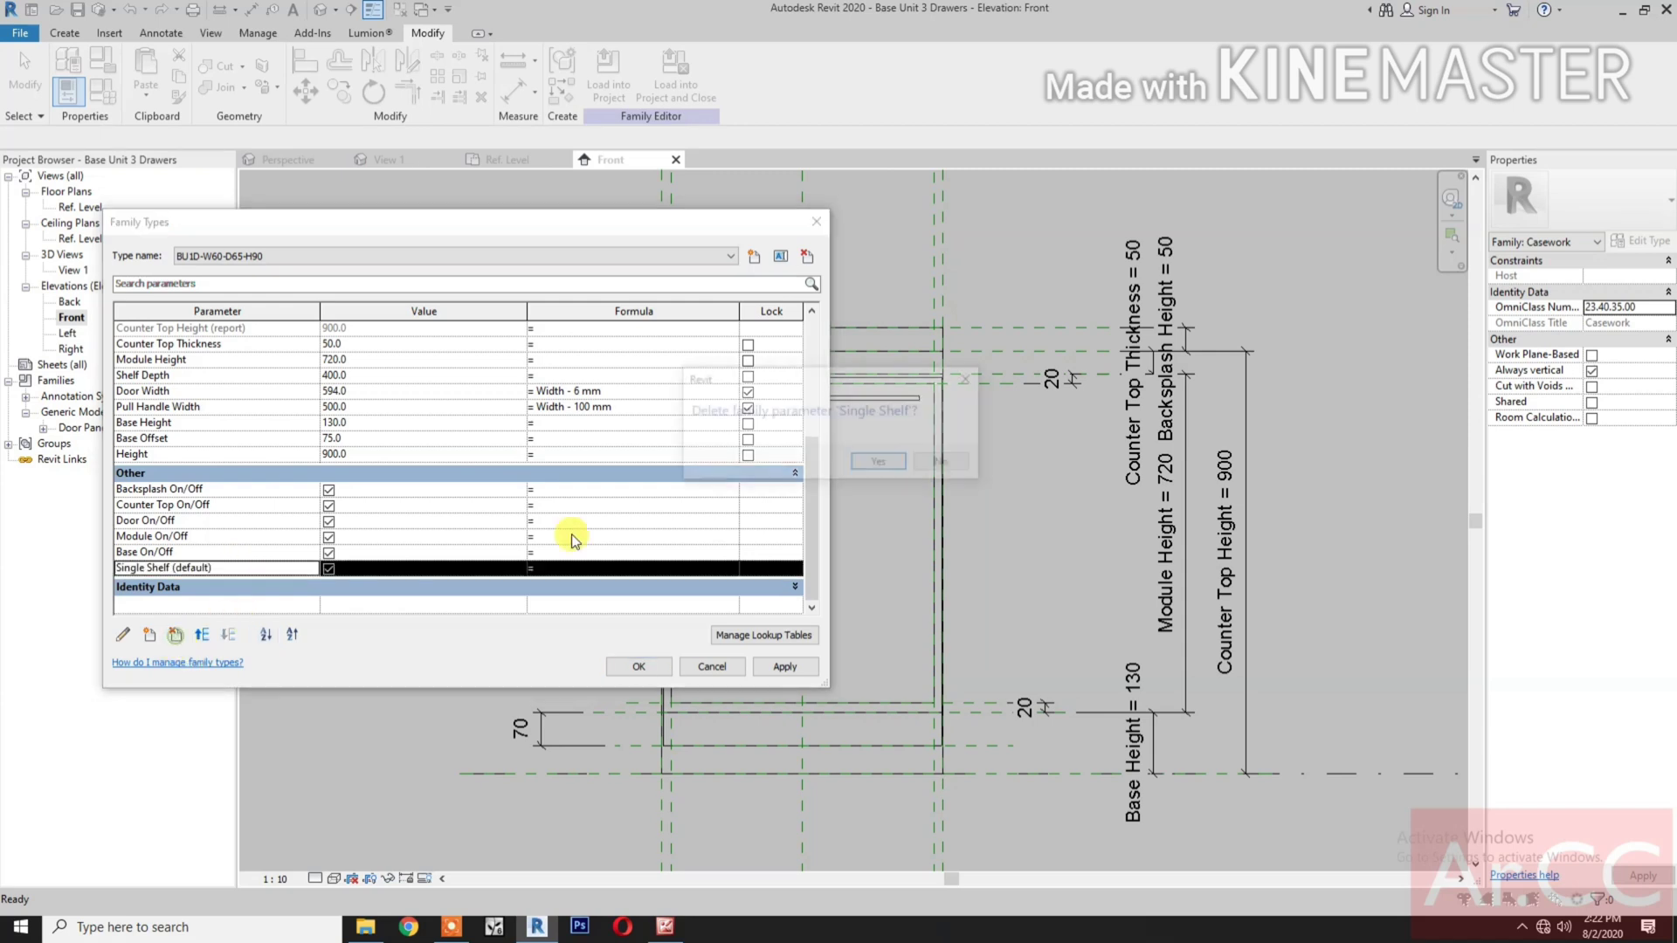
{"action": "left_click", "coordinate": [875, 462]}
- Delete the Door On/Off and Shelf Depth parameters
{"action": "left_click", "coordinate": [225, 536]}
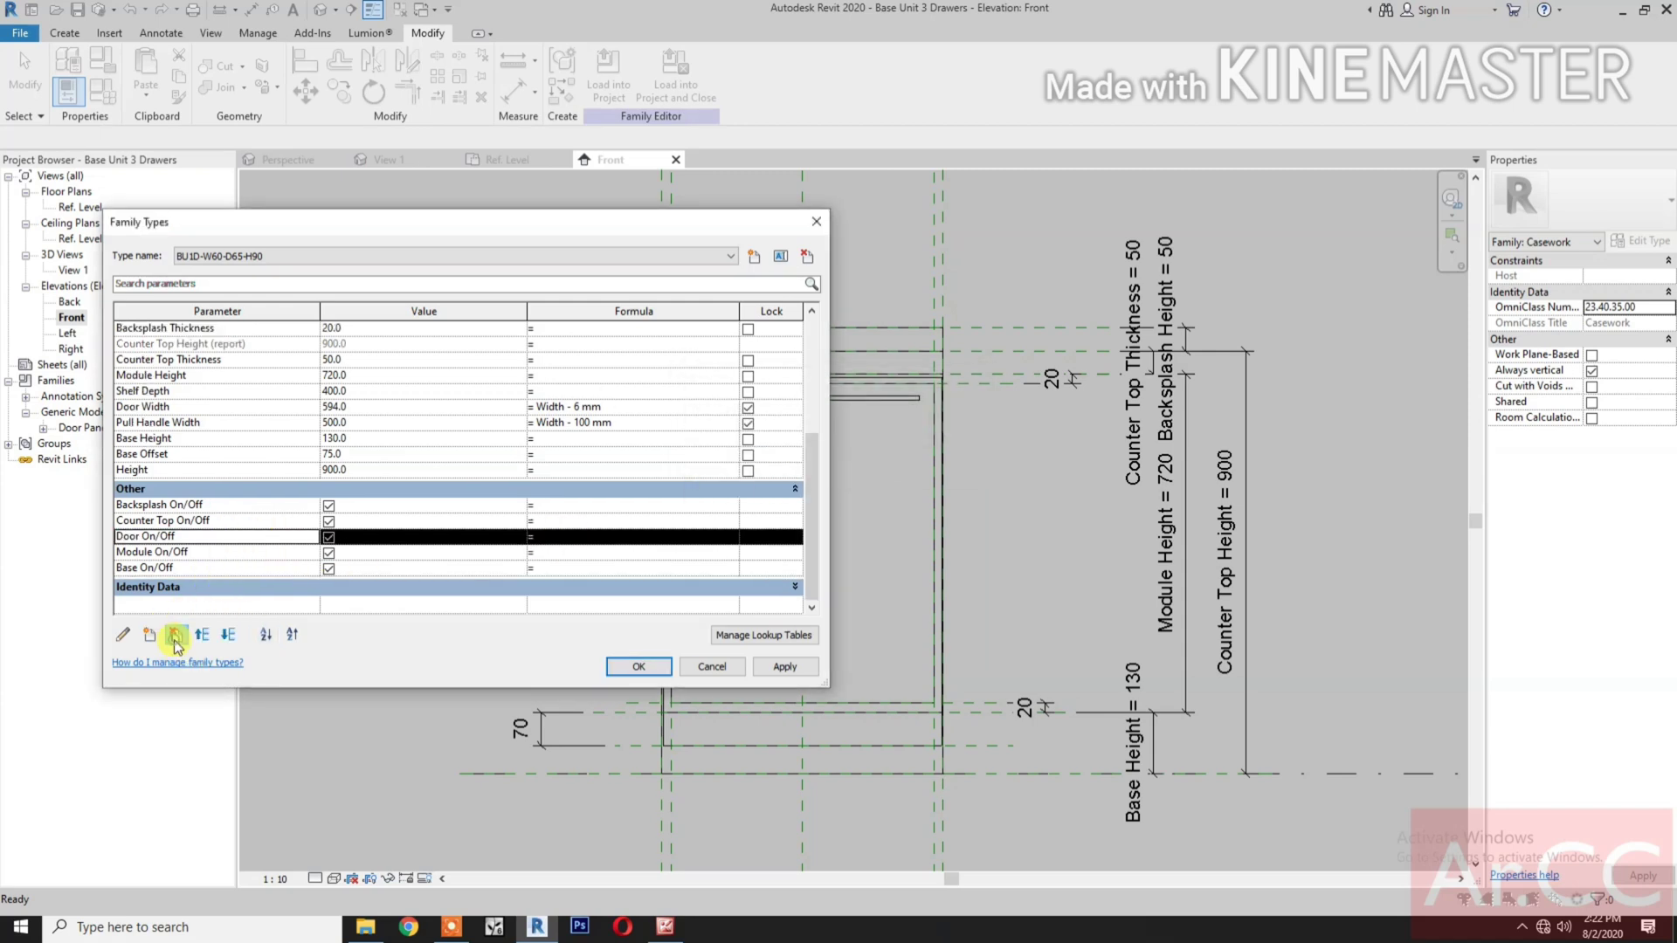
{"action": "left_click", "coordinate": [176, 636]}
{"action": "left_click", "coordinate": [874, 489]}
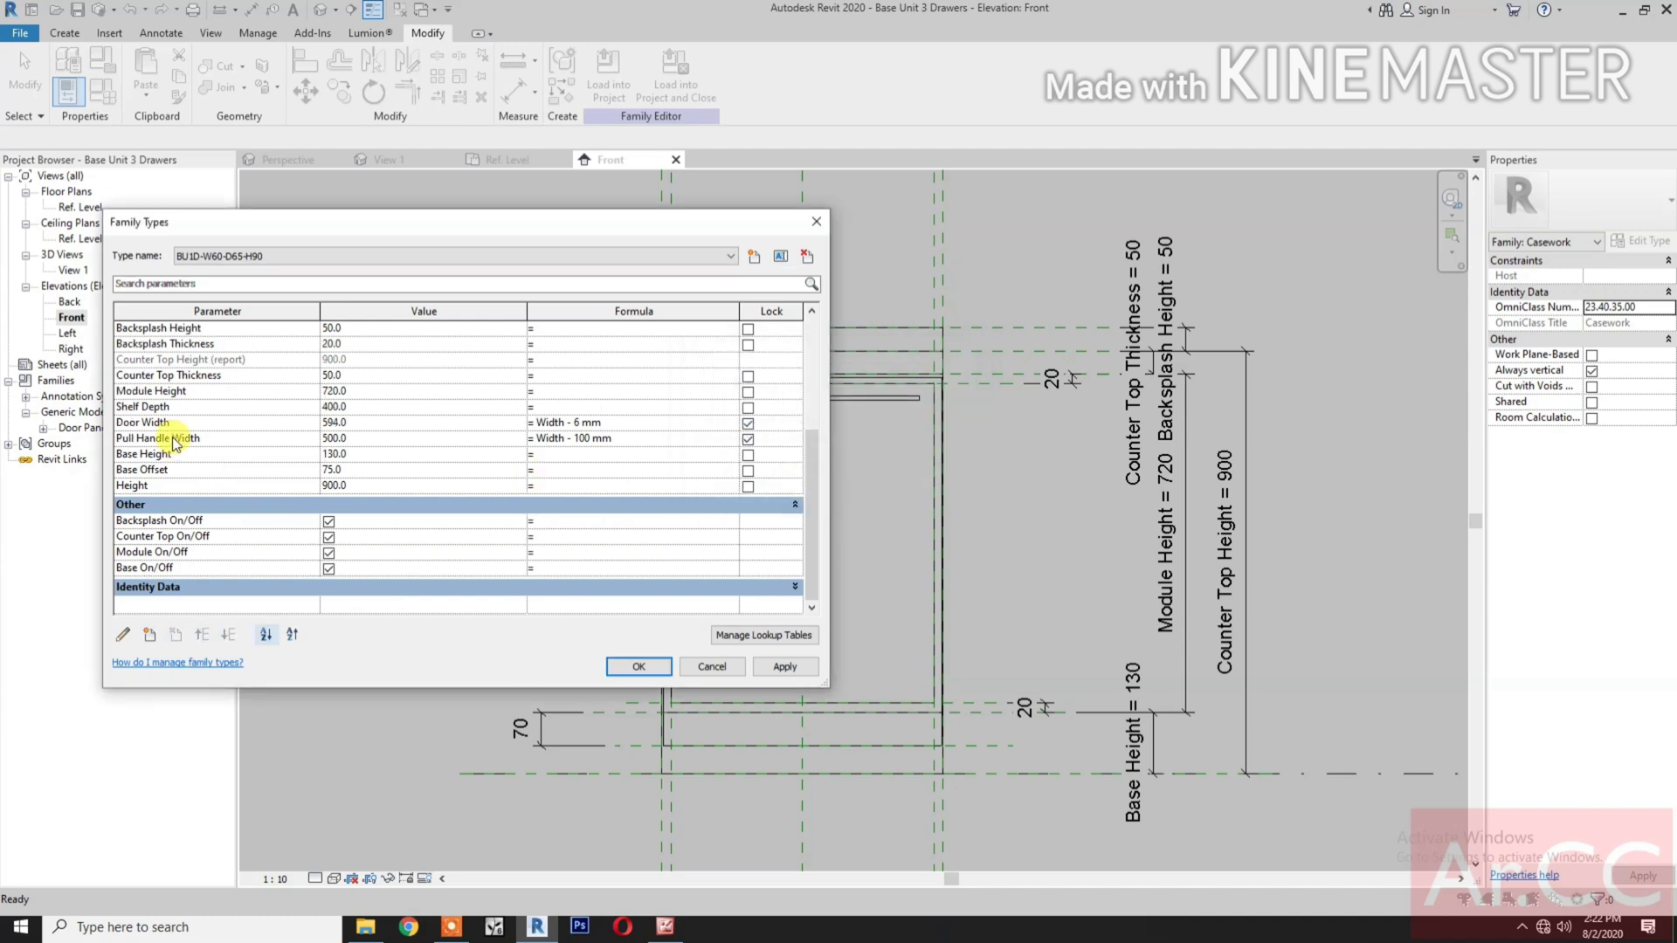
{"action": "left_click", "coordinate": [191, 407]}
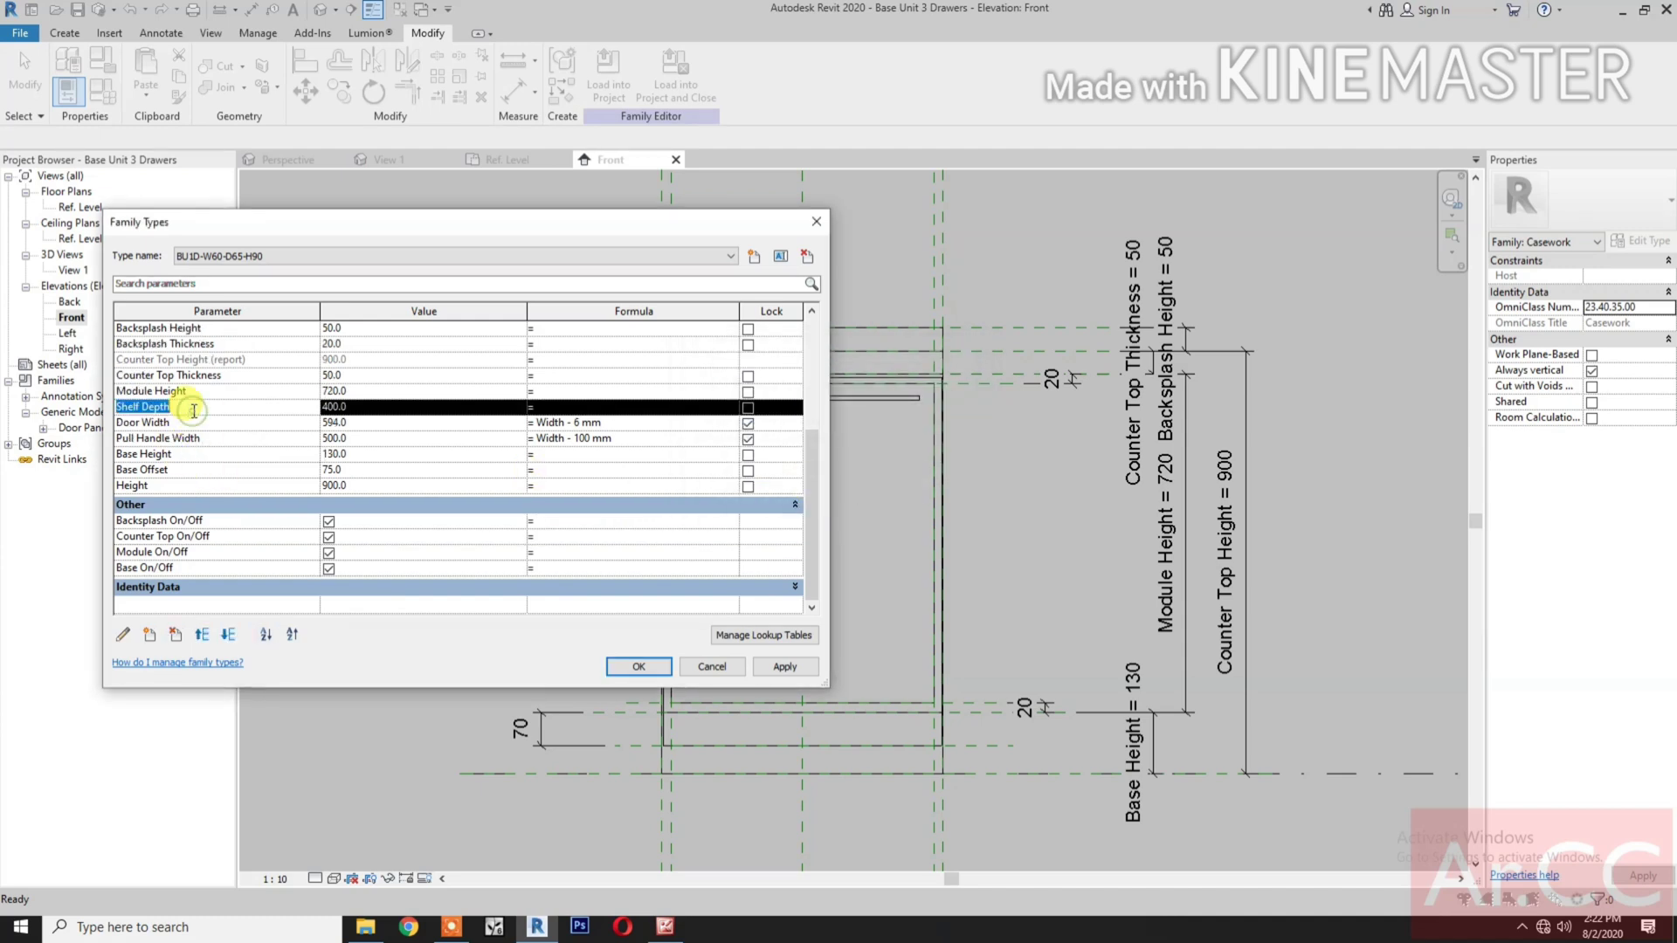
{"action": "left_click", "coordinate": [175, 635]}
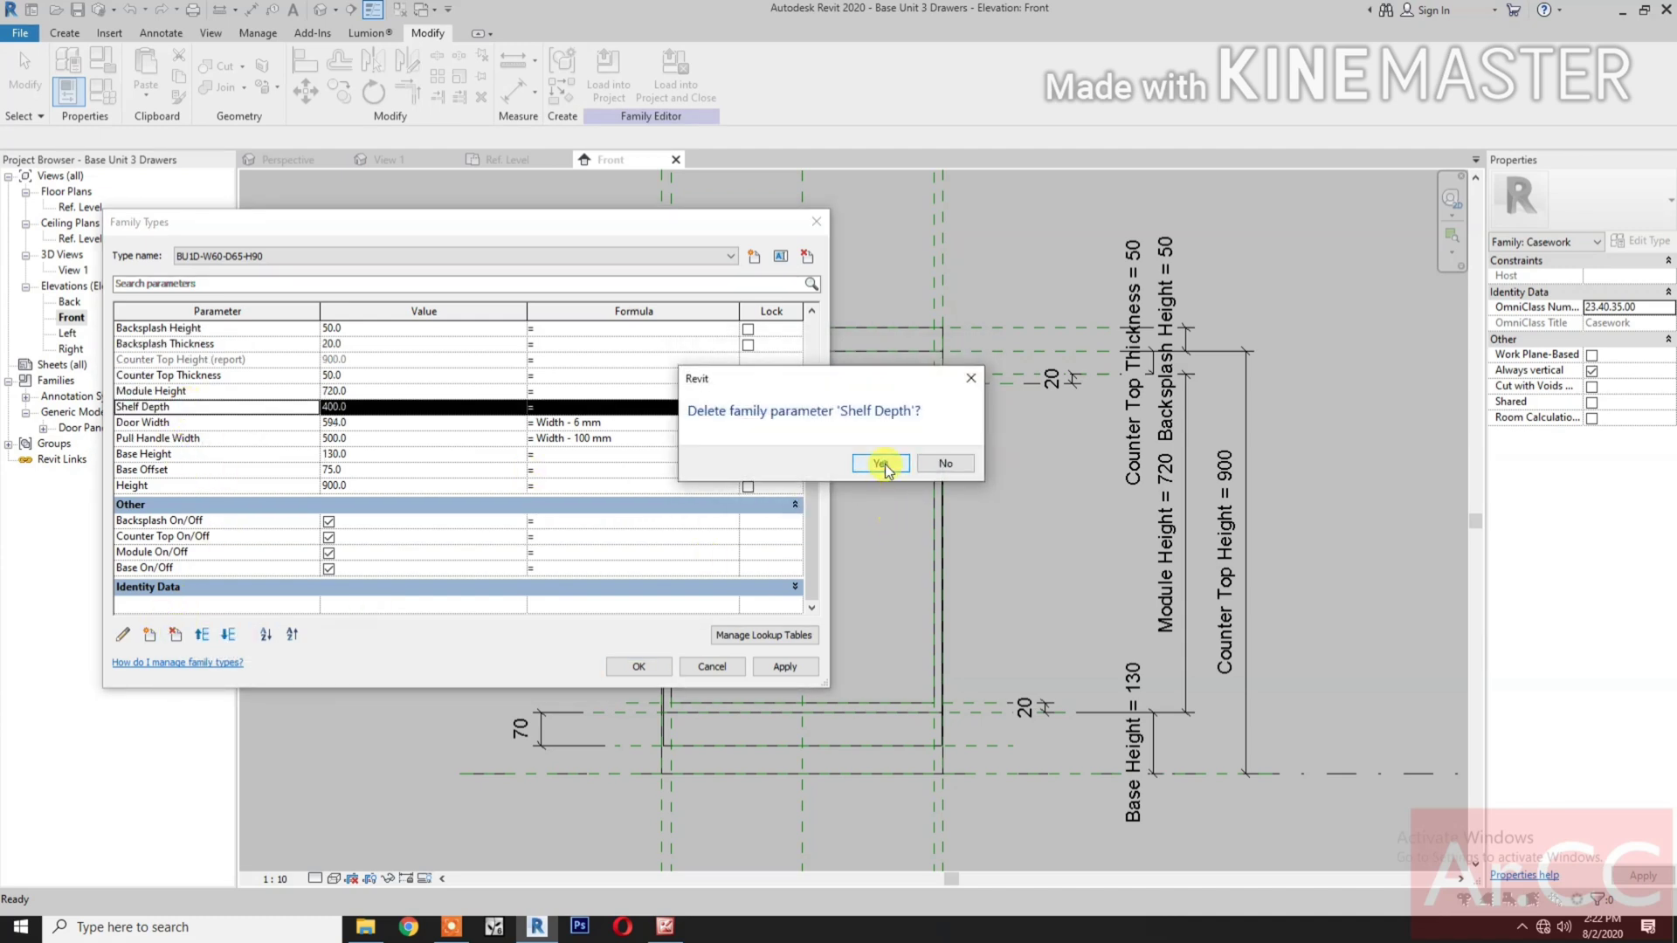
{"action": "left_click", "coordinate": [879, 459]}
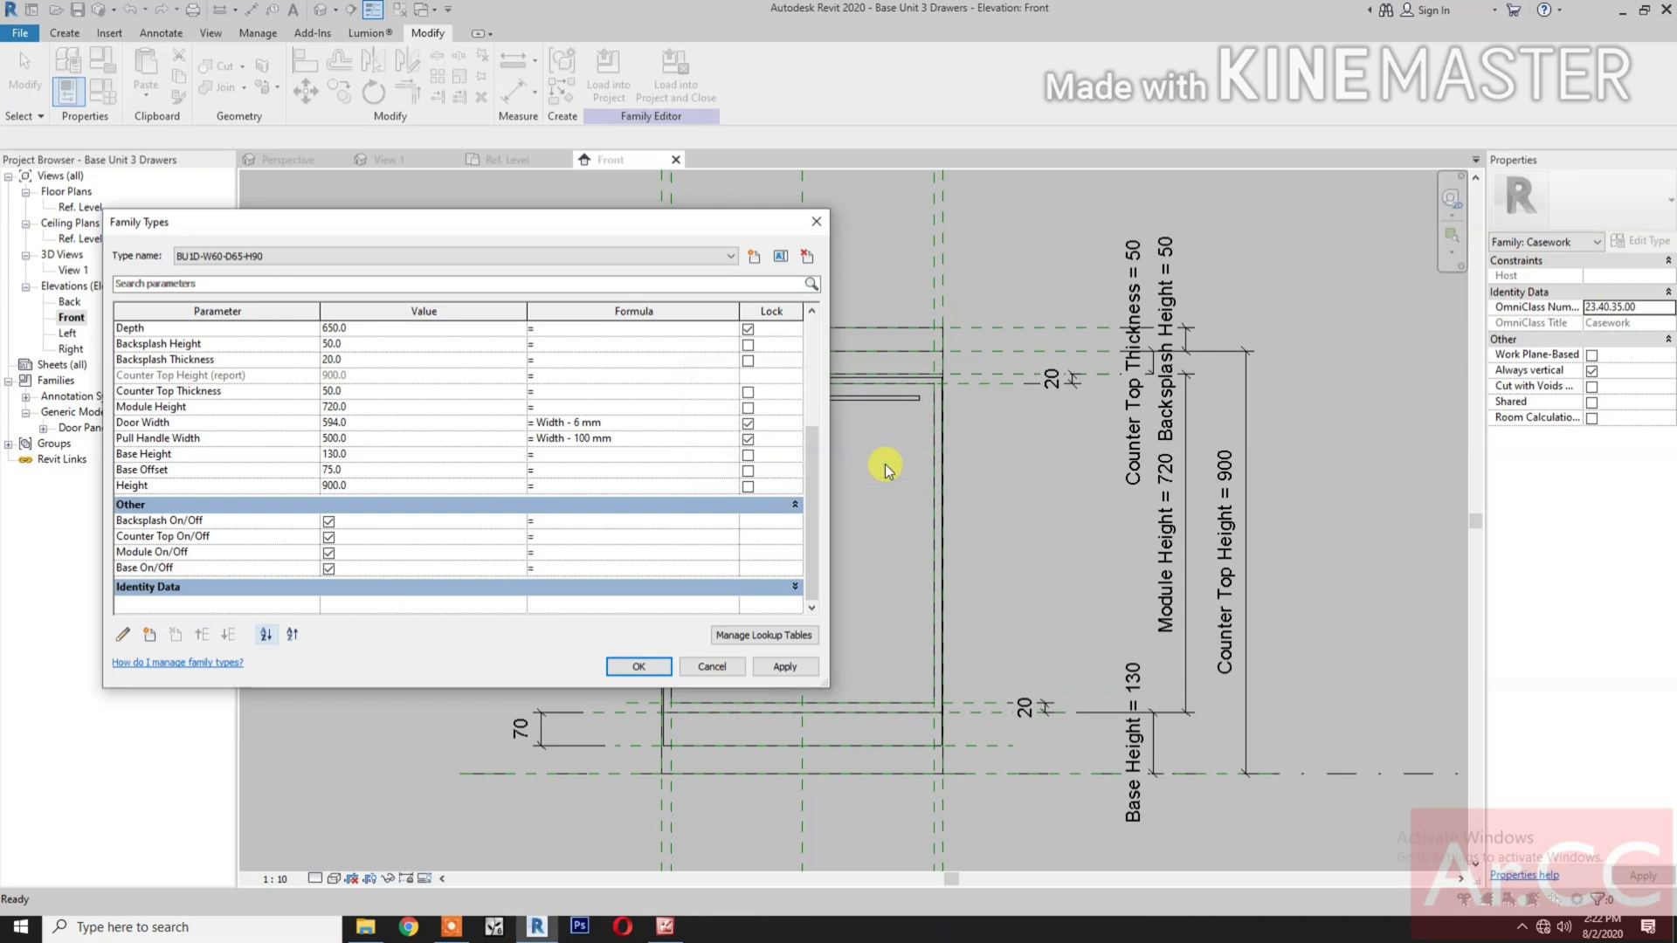
- Delete the W30, W45 and W90 types, leaving only BU1D-W60-D65-H90
{"action": "left_click", "coordinate": [444, 258]}
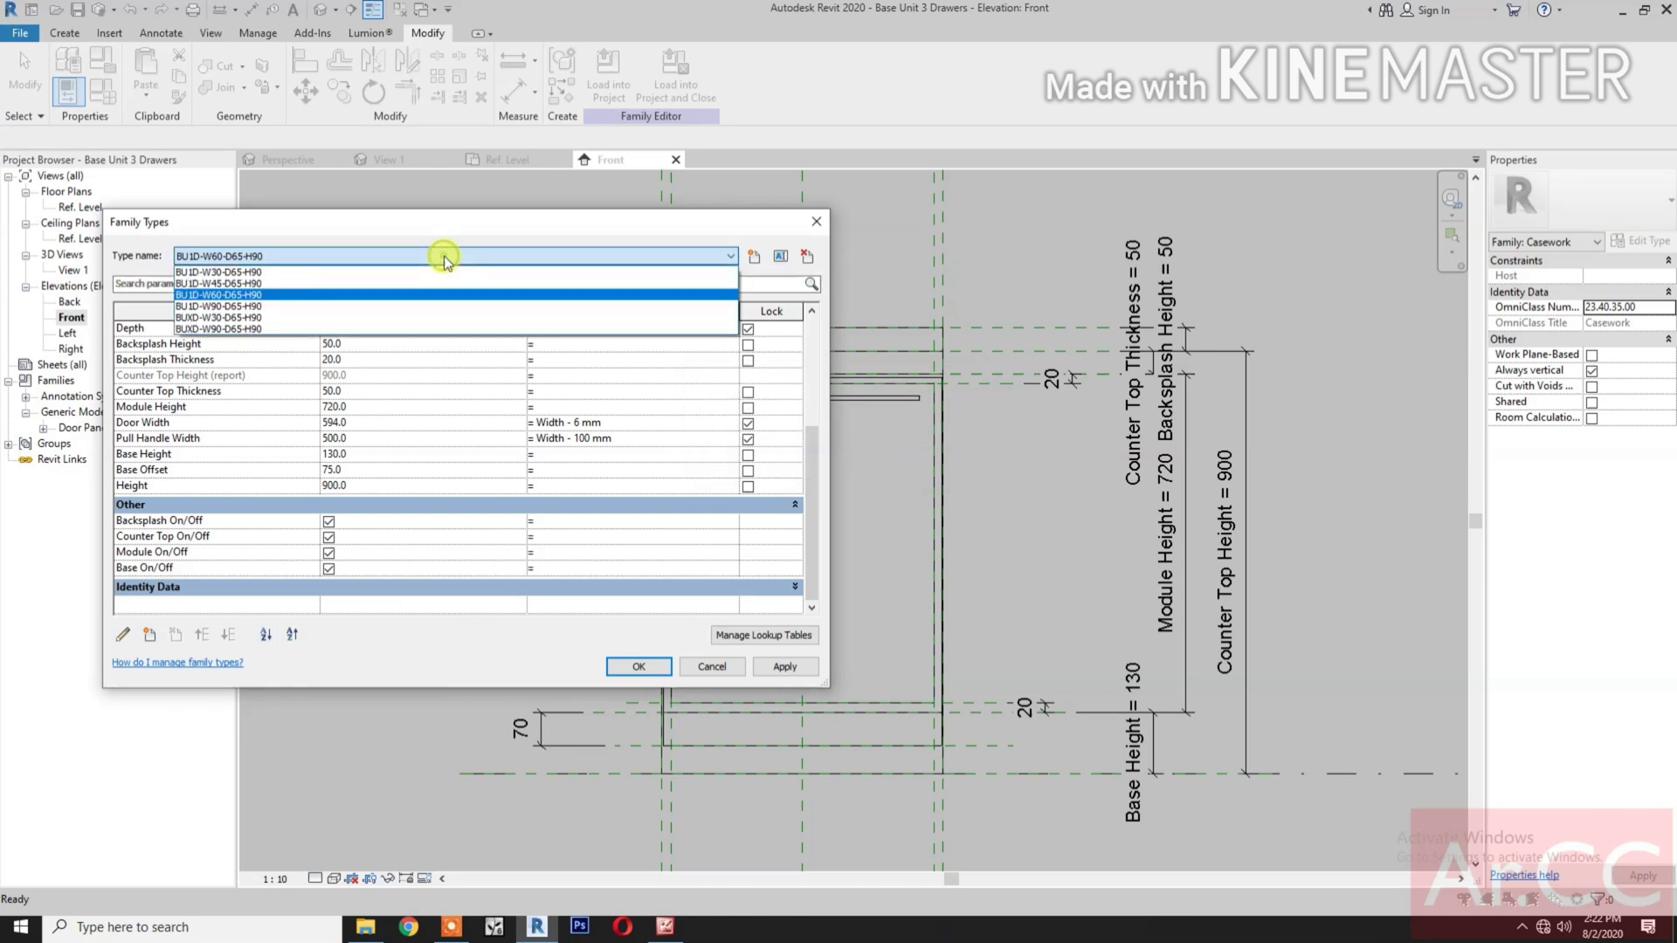
{"action": "left_click", "coordinate": [398, 273]}
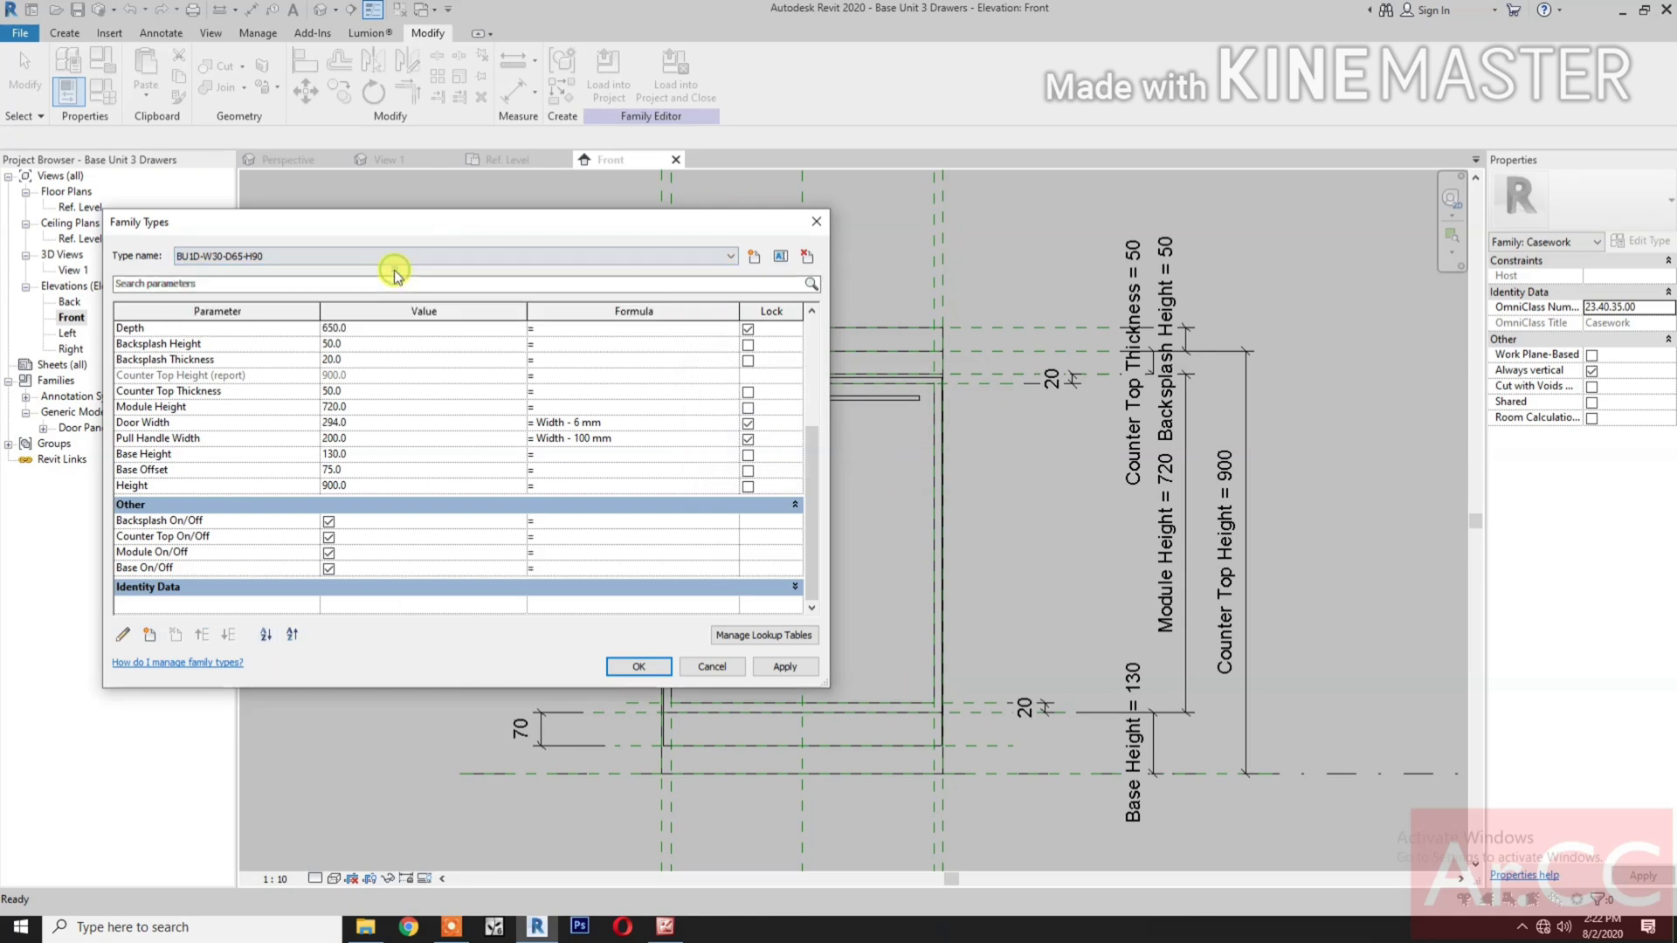
{"action": "left_click", "coordinate": [806, 258]}
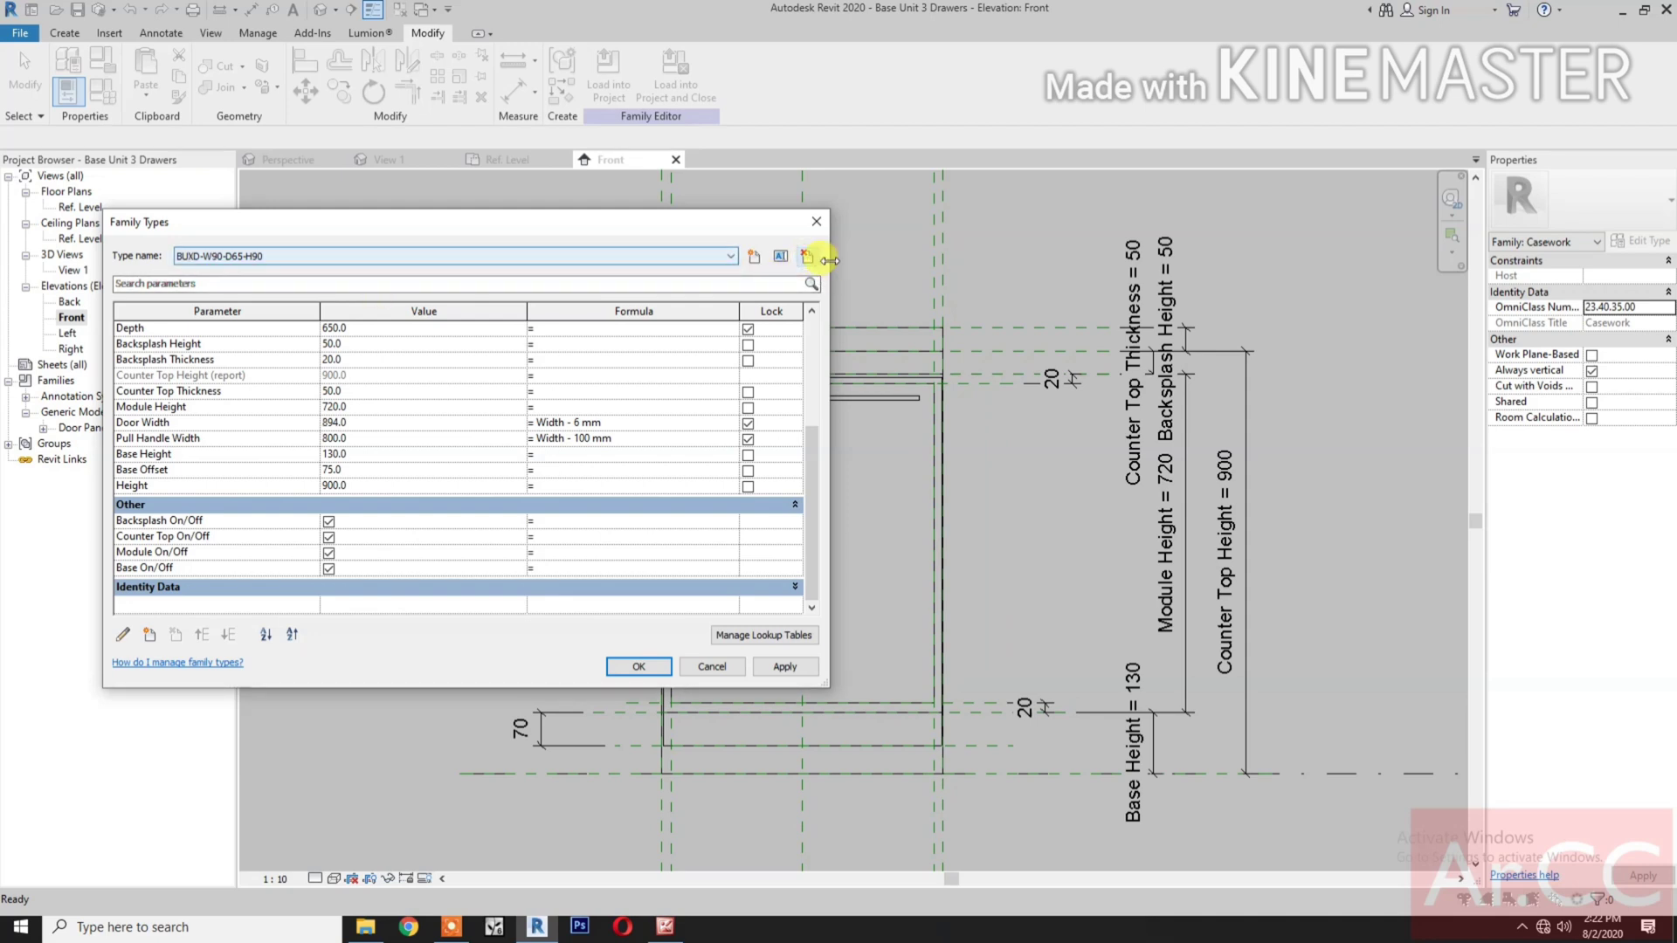
{"action": "left_click", "coordinate": [470, 257]}
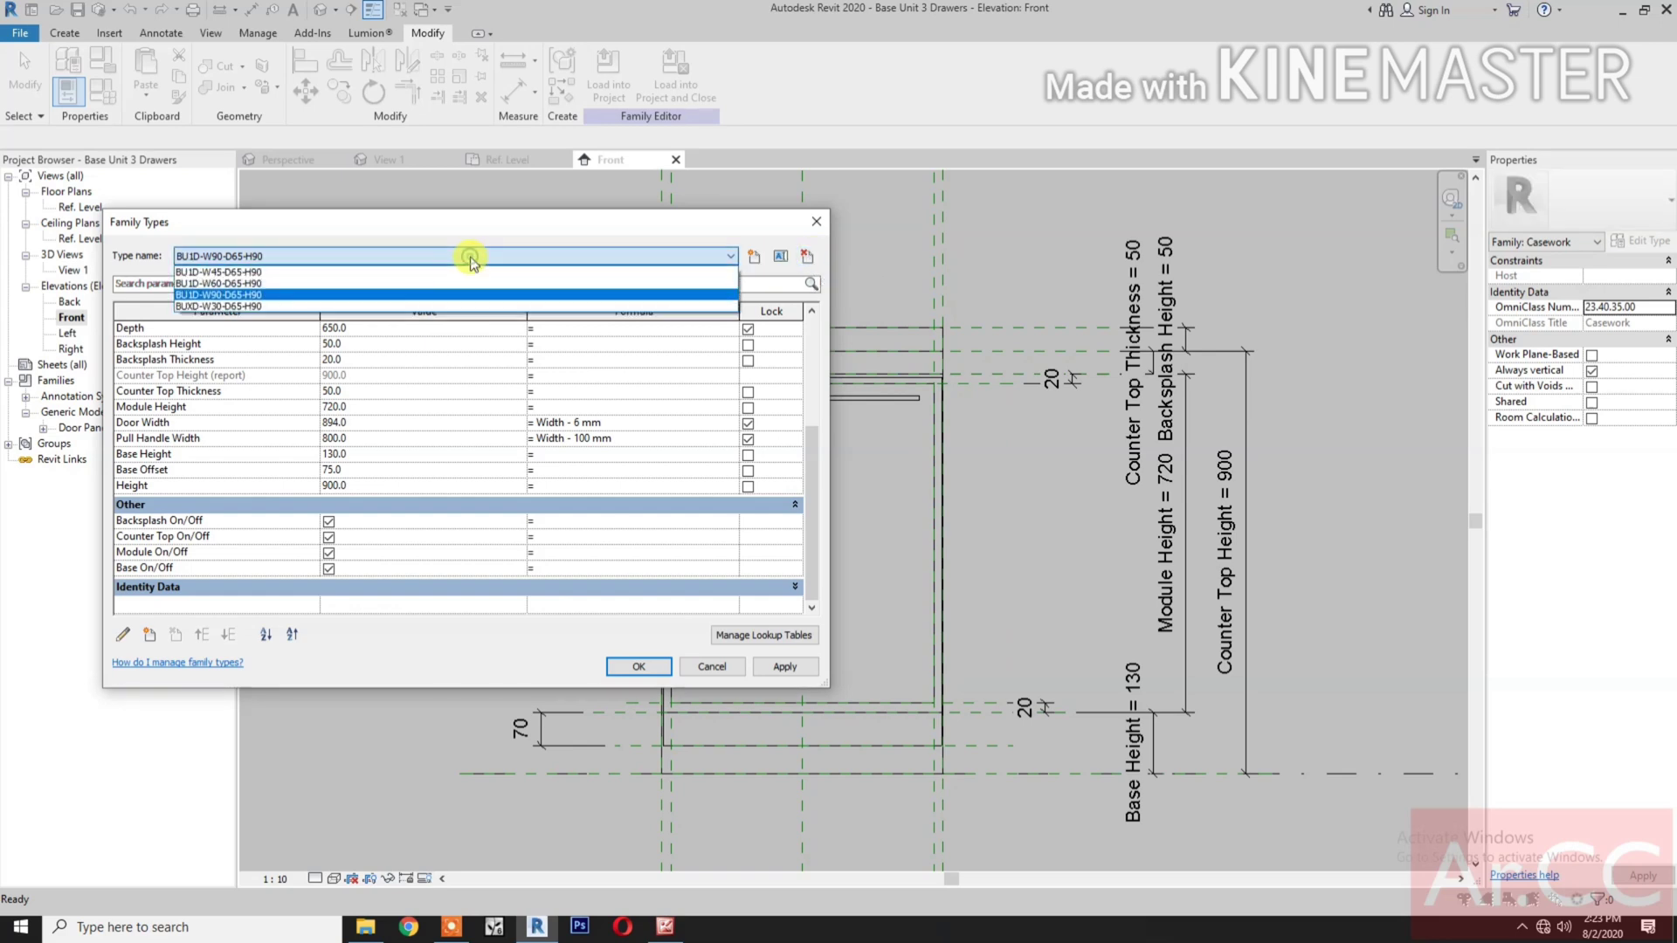
{"action": "left_click", "coordinate": [470, 257]}
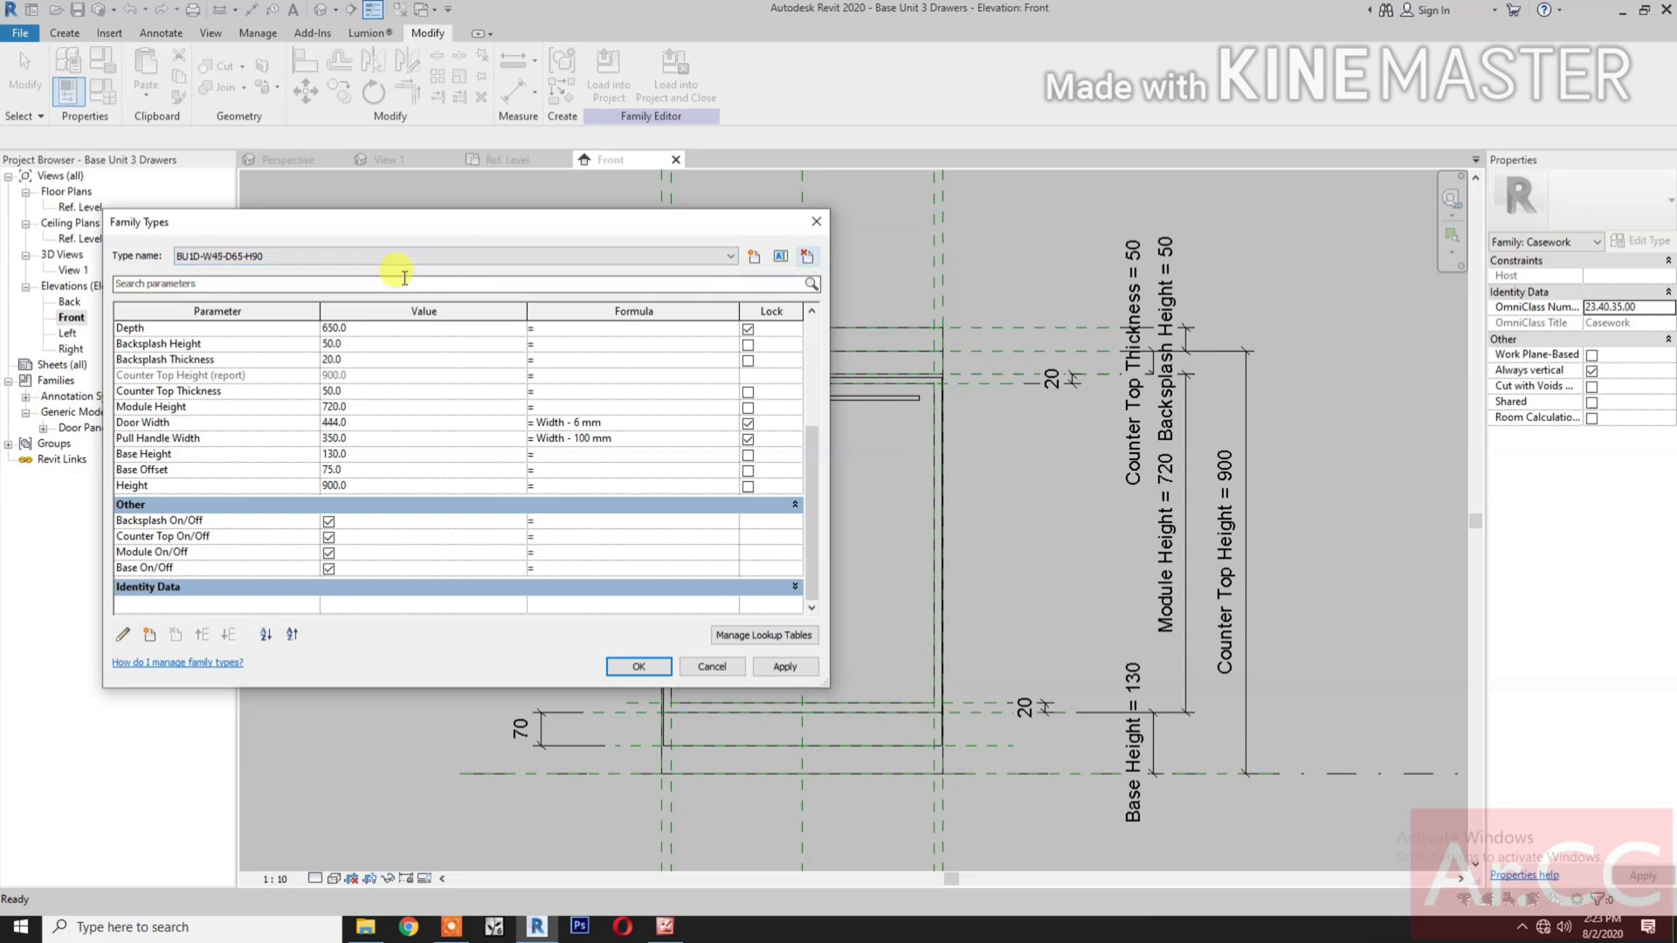
{"action": "left_click", "coordinate": [806, 259]}
{"action": "left_click", "coordinate": [807, 259]}
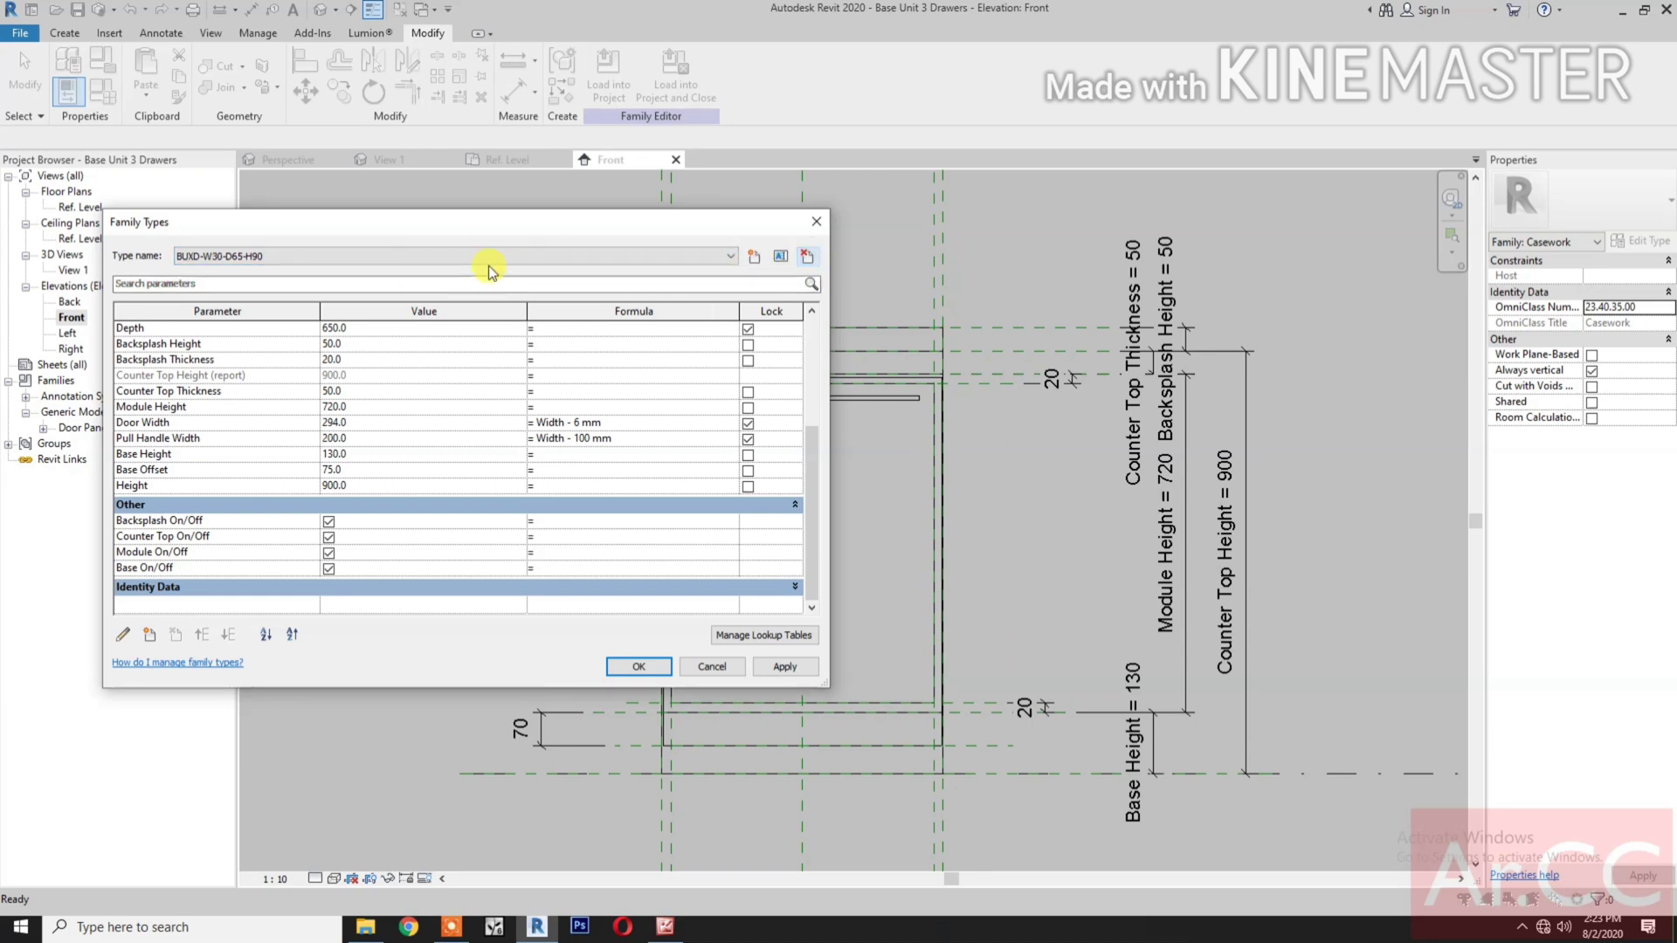
{"action": "left_click", "coordinate": [806, 258]}
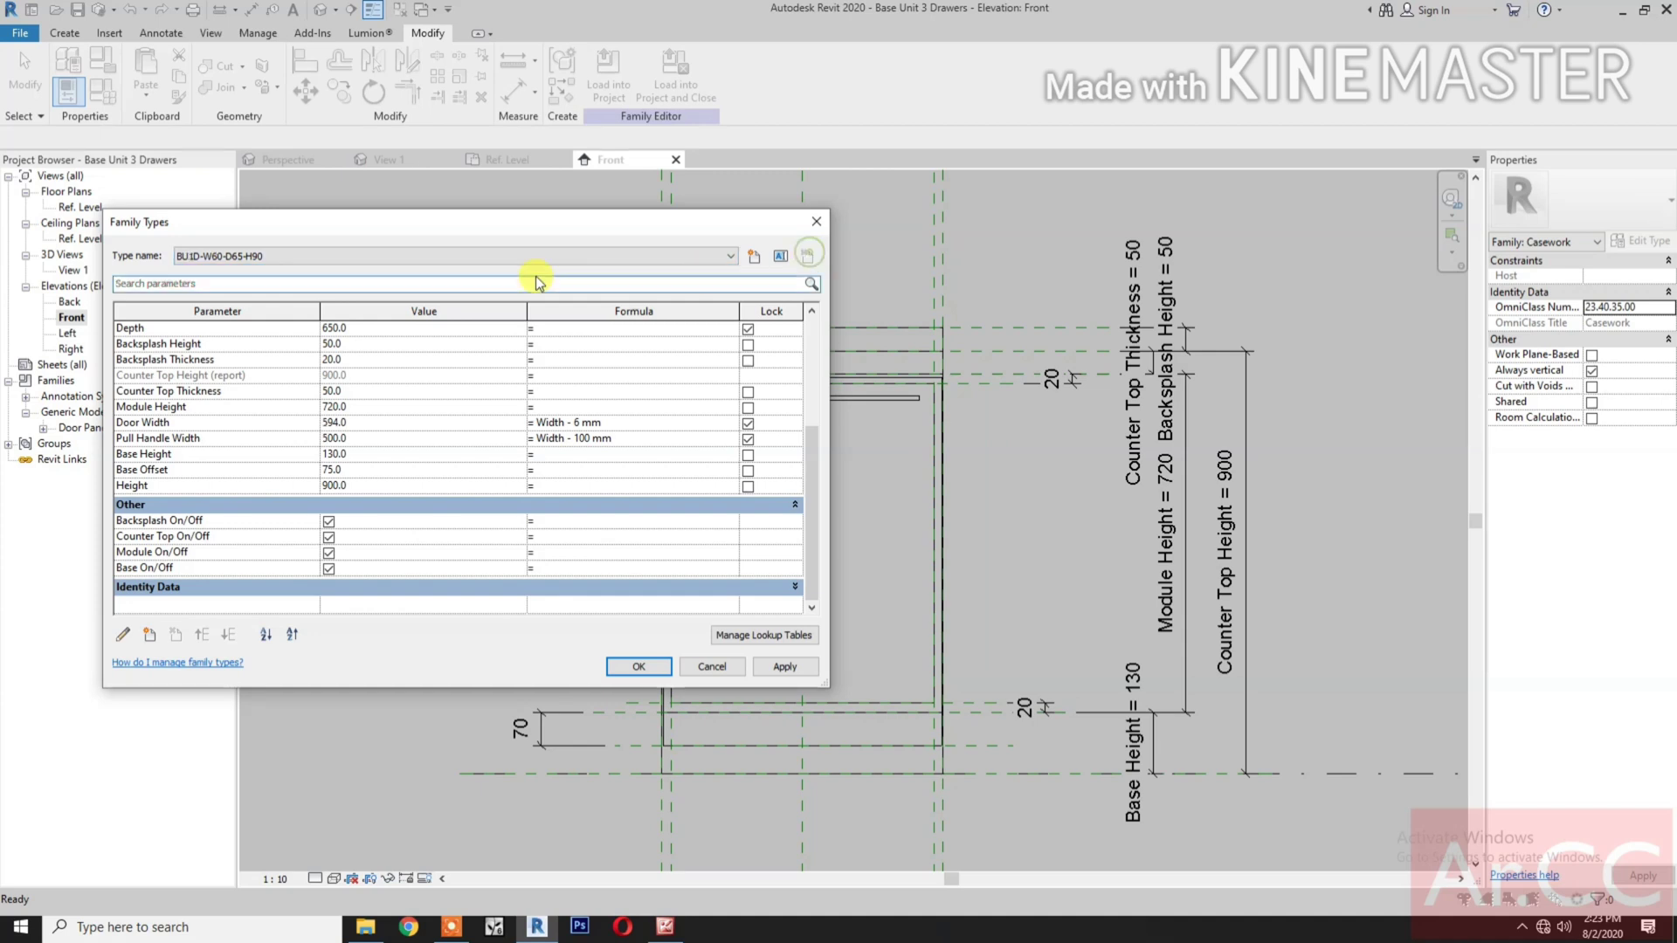
{"action": "left_click", "coordinate": [479, 262]}
{"action": "left_click", "coordinate": [479, 265]}
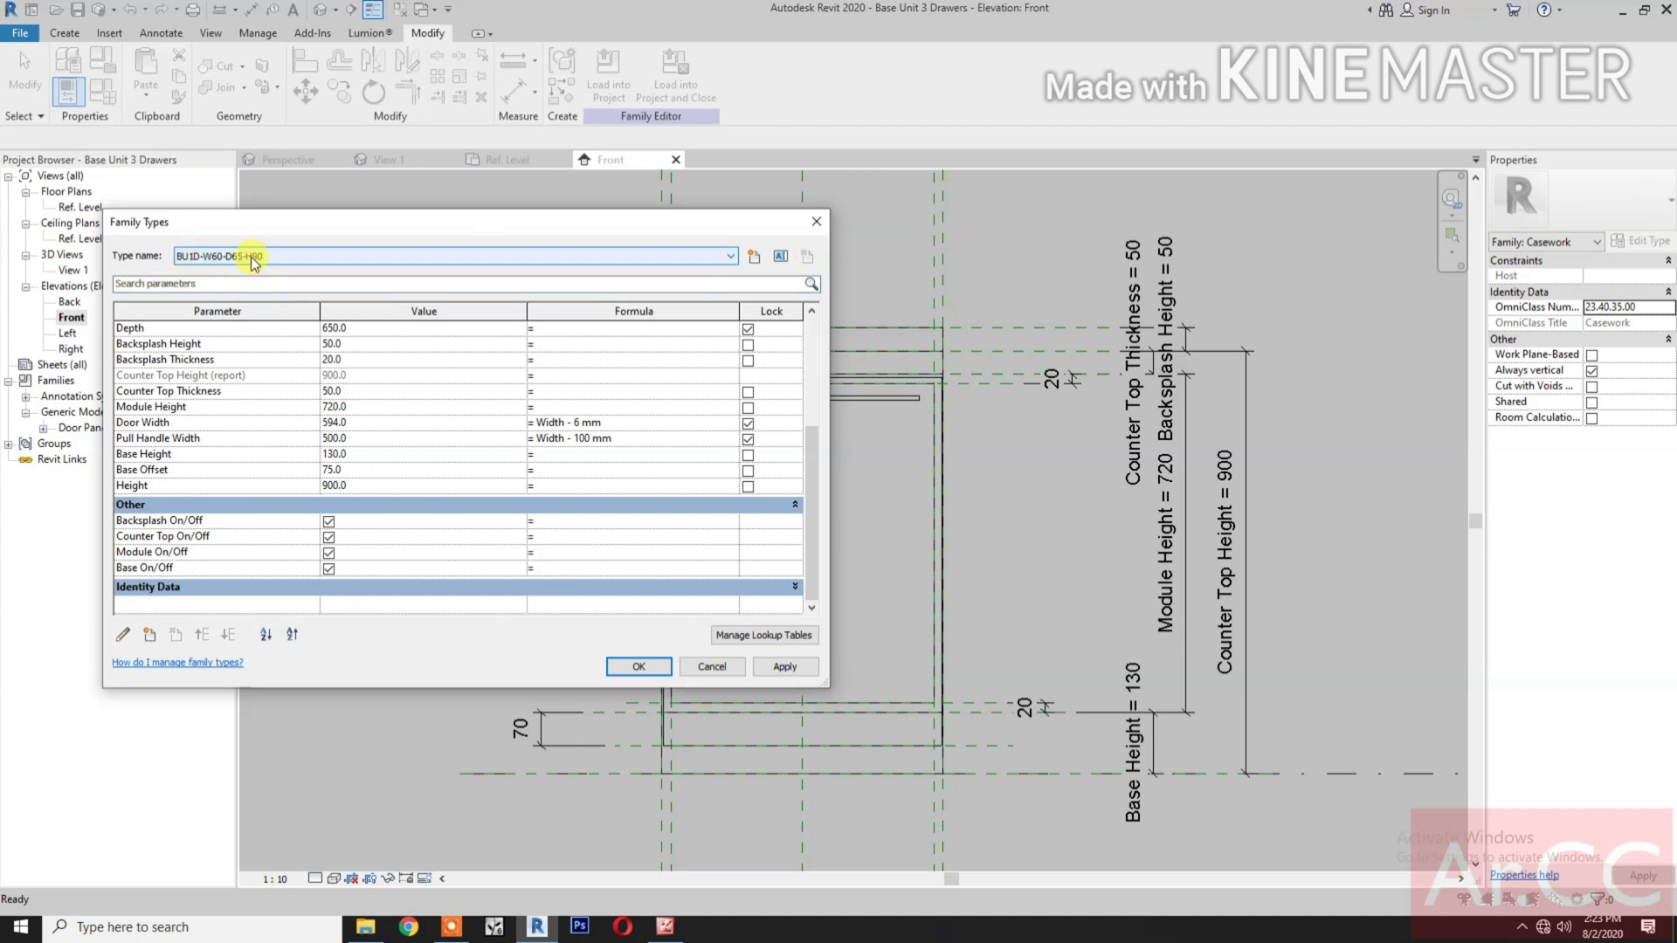
- Create a new type named BU3D-W60-D65-H90 and close Family Types
{"action": "left_click", "coordinate": [754, 258]}
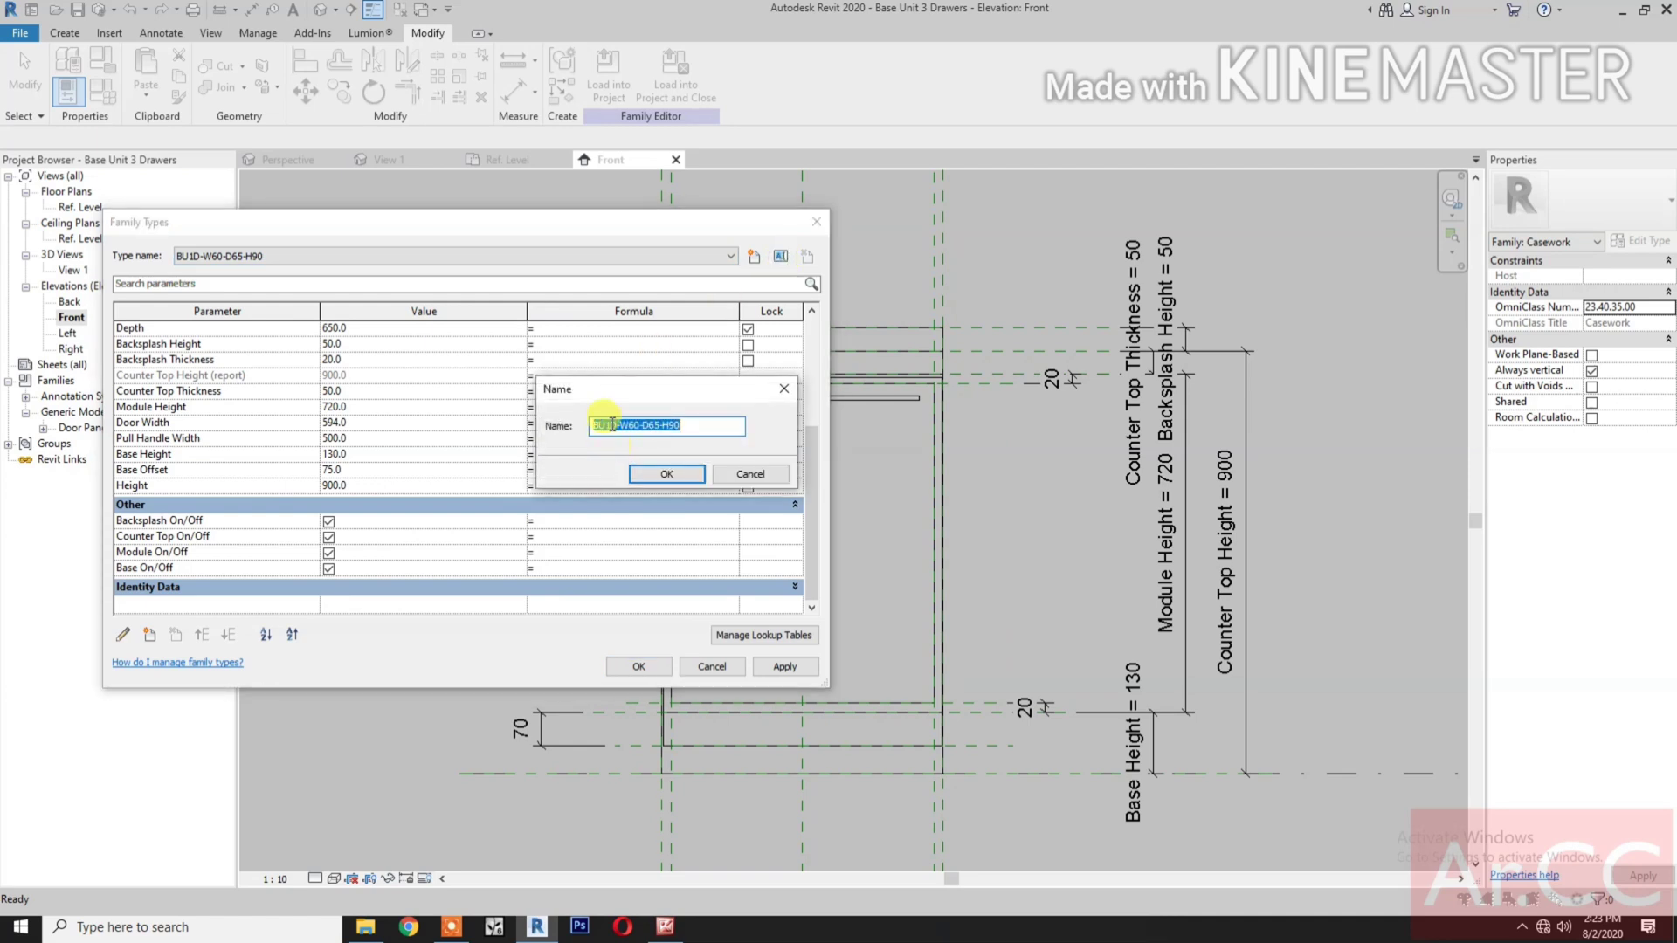
{"action": "key", "text": "BackSpace"}
{"action": "type", "text": "3"}
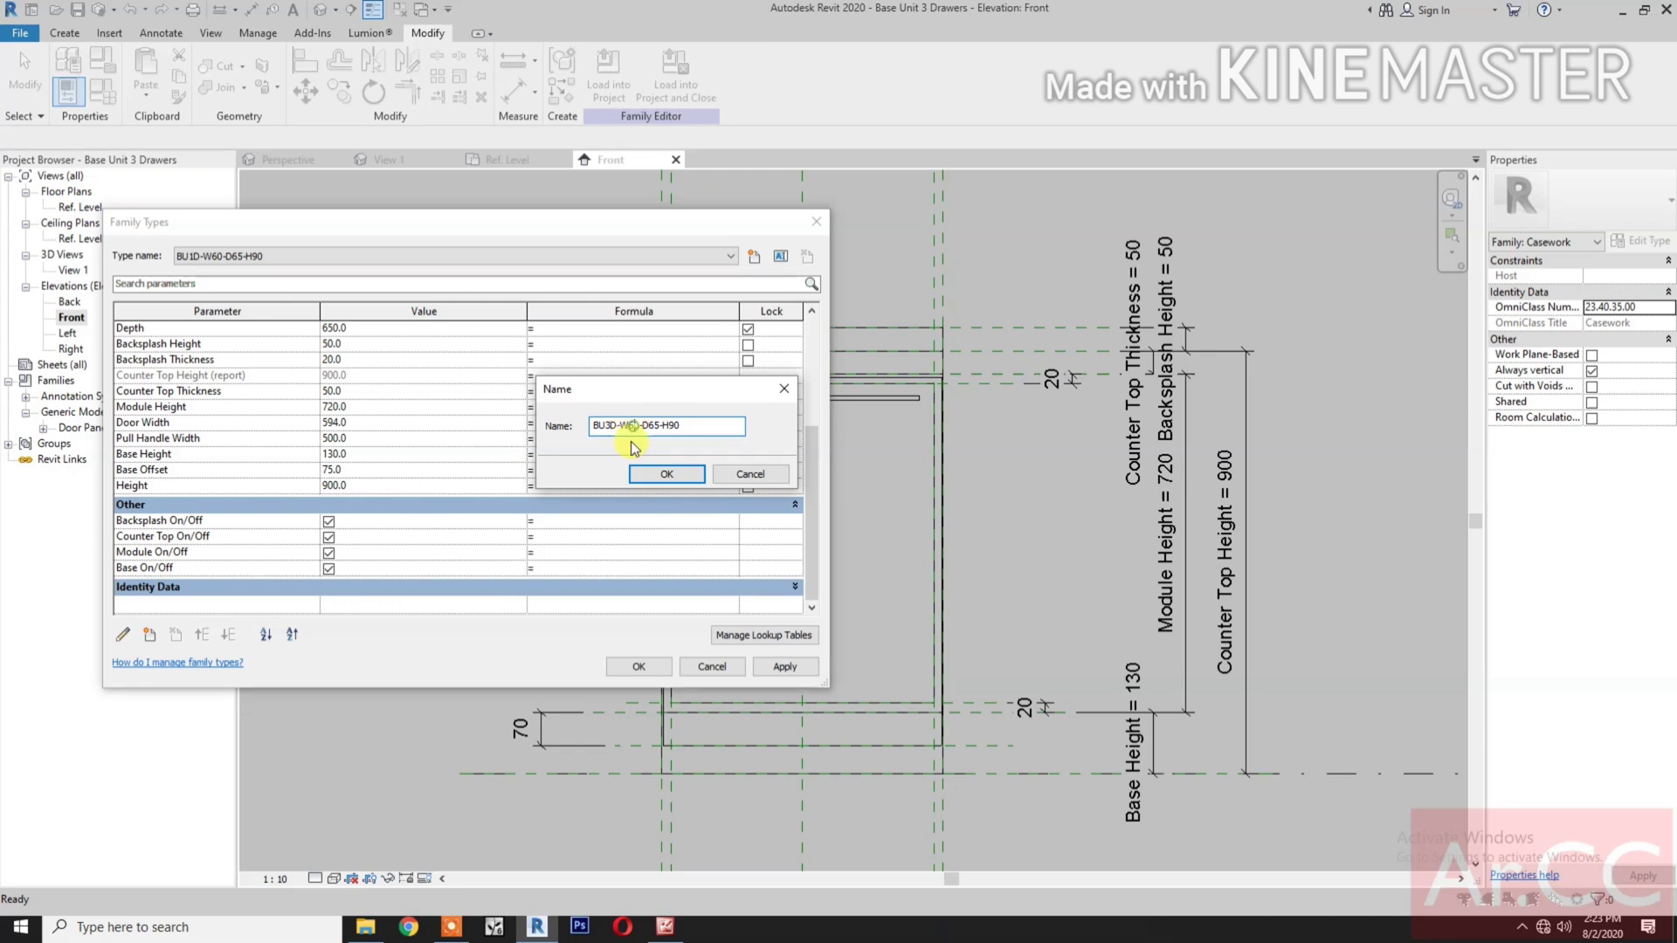
{"action": "left_click", "coordinate": [657, 476]}
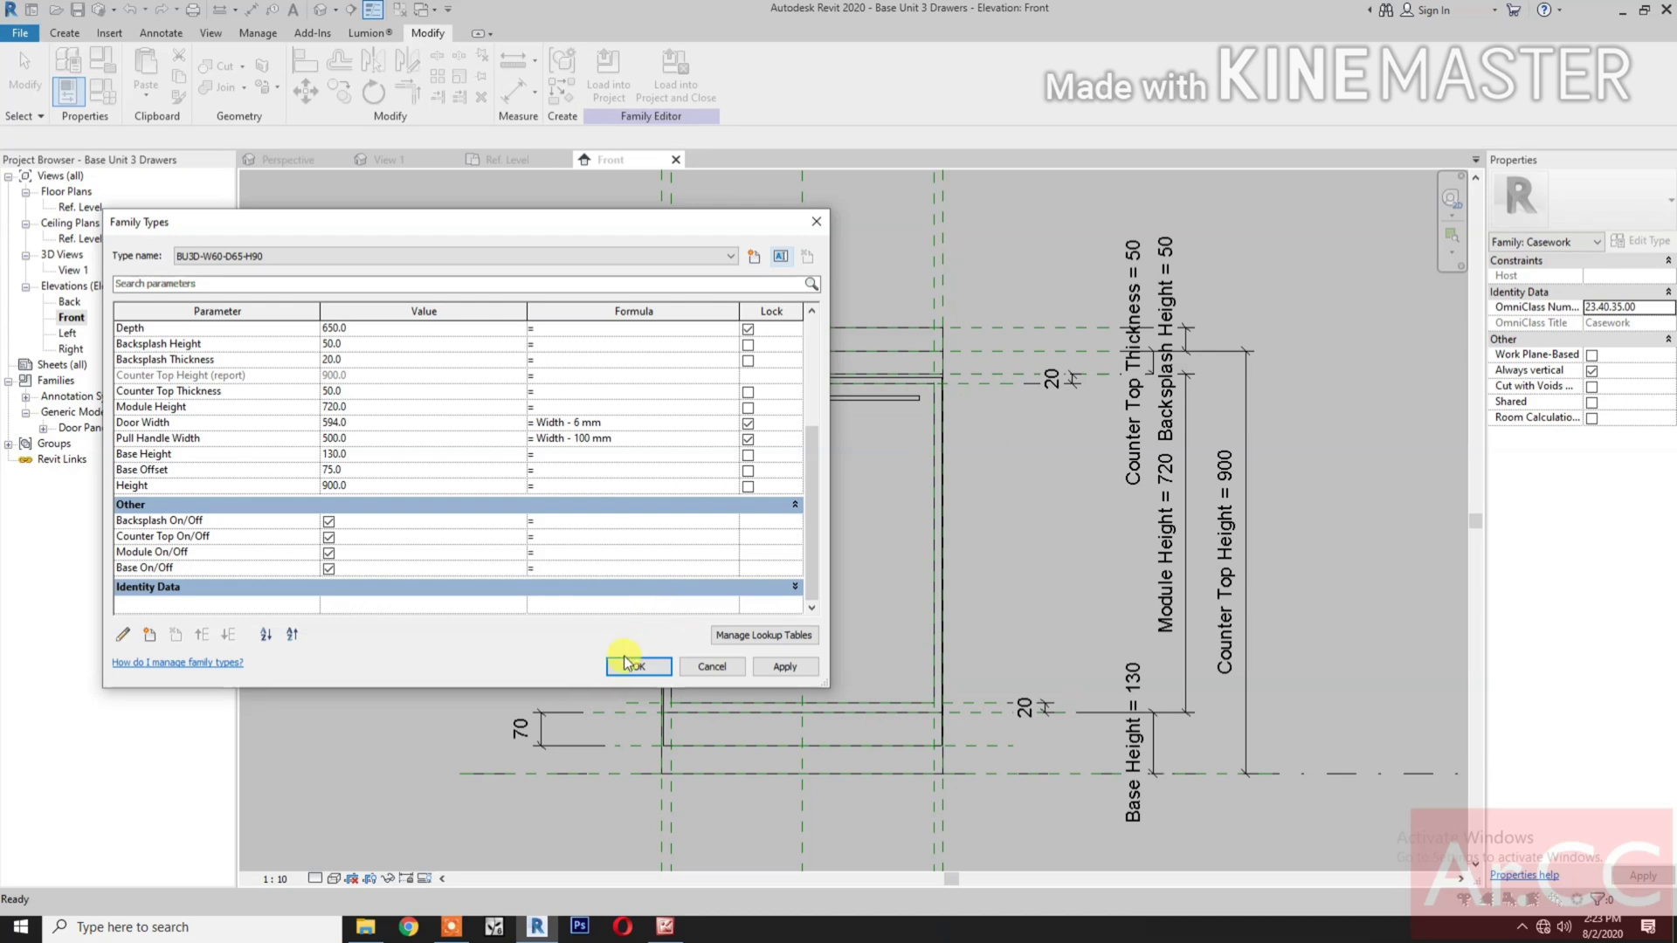
{"action": "scroll", "coordinate": [601, 593], "scroll_direction": "up", "scroll_amount": 2}
{"action": "scroll", "coordinate": [601, 592], "scroll_direction": "up", "scroll_amount": 2}
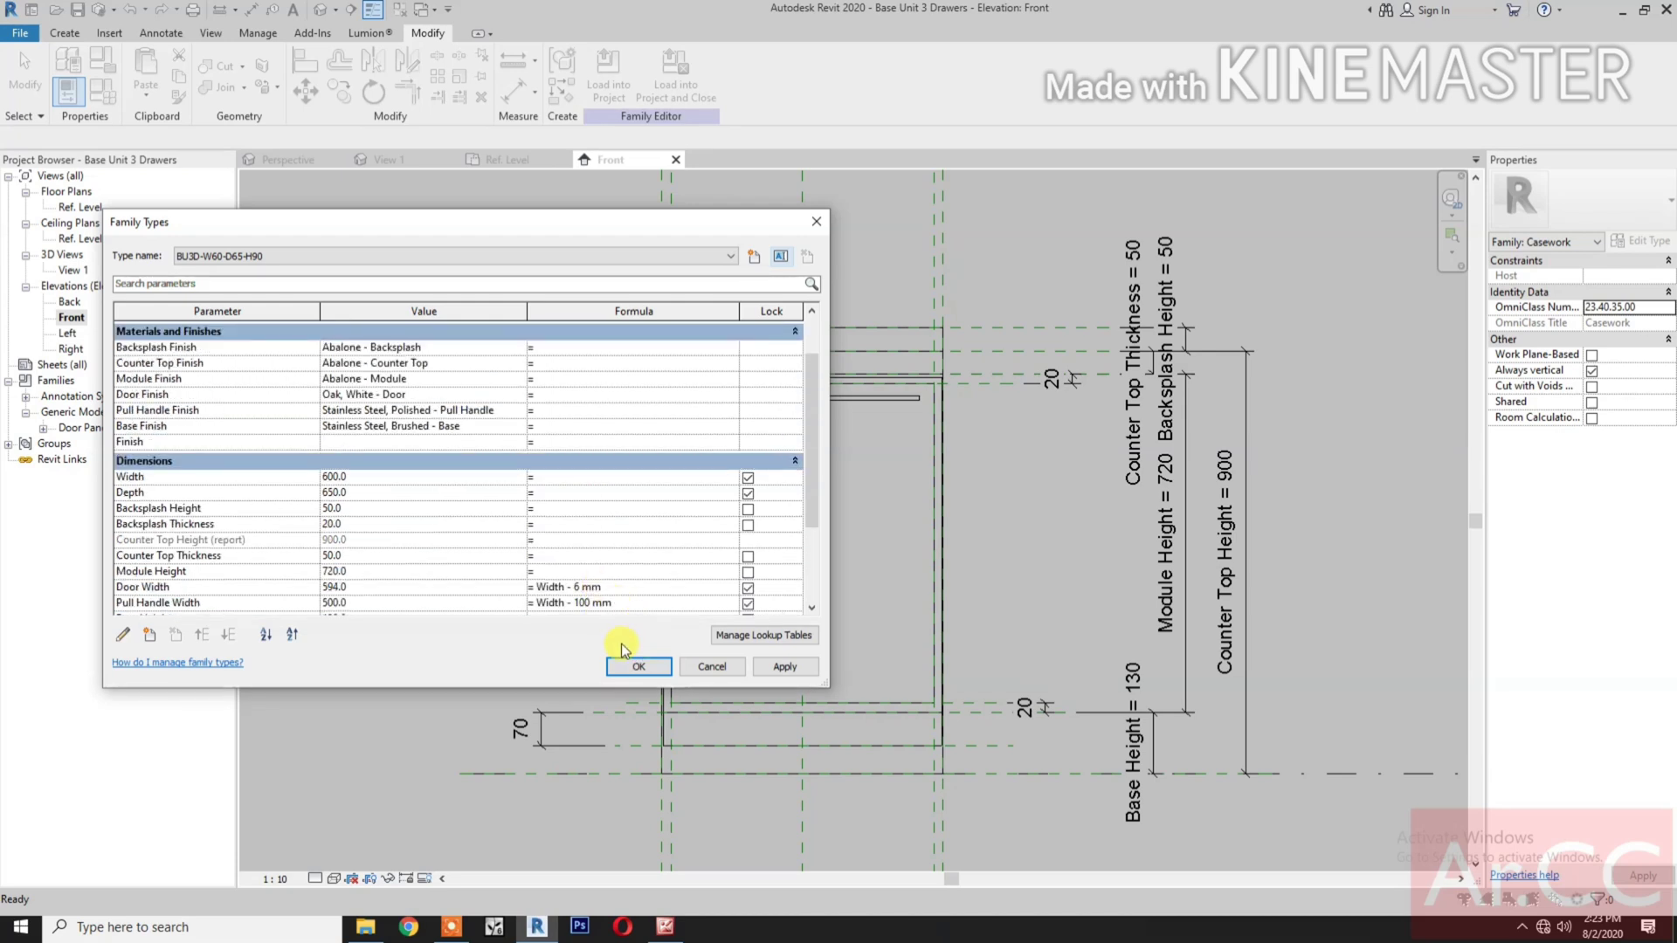
{"action": "left_click", "coordinate": [618, 667]}
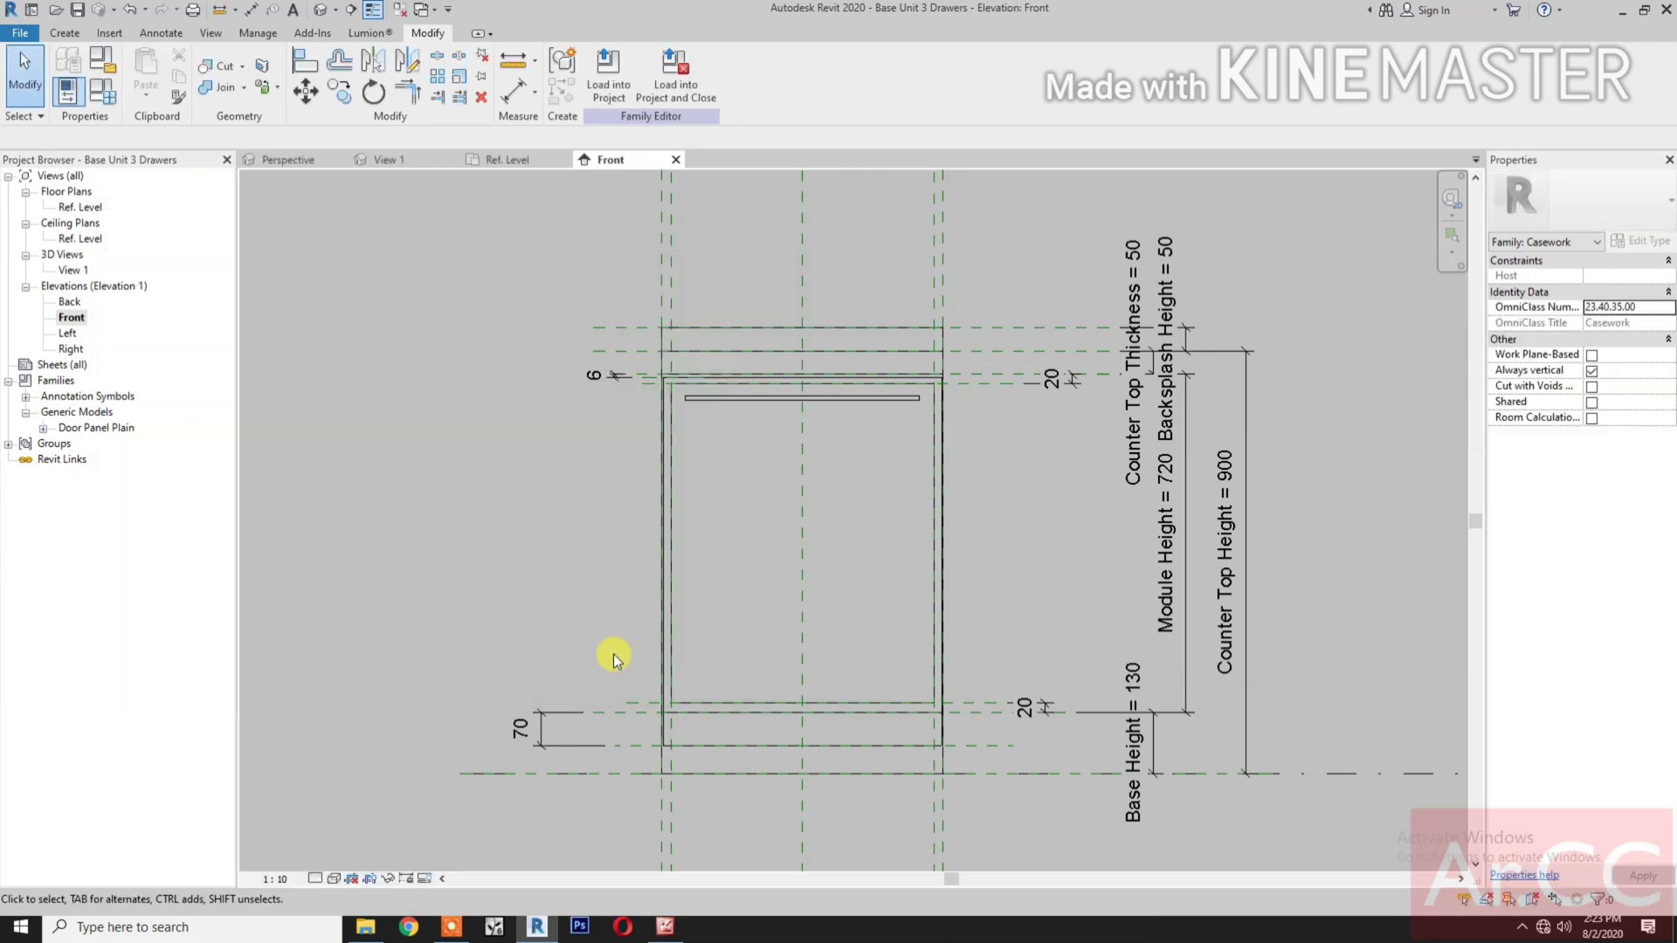
- Draw two horizontal reference planes across the cabinet for the drawer divisions
{"action": "left_click", "coordinate": [64, 33]}
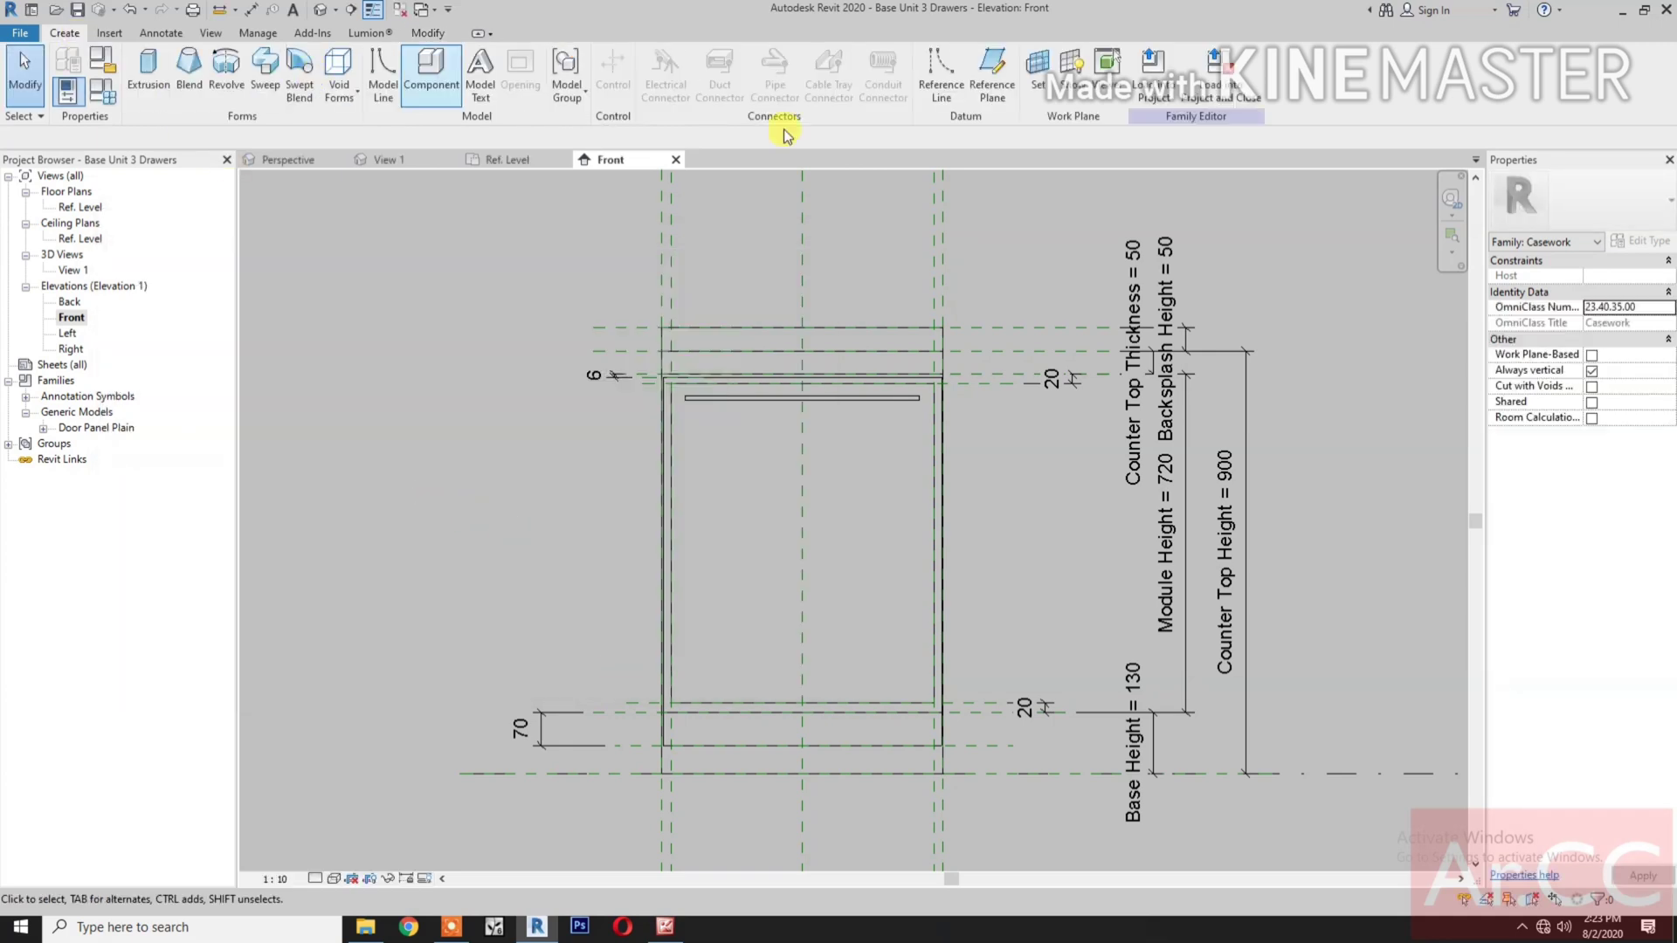
{"action": "key", "text": "r"}
{"action": "key", "text": "p"}
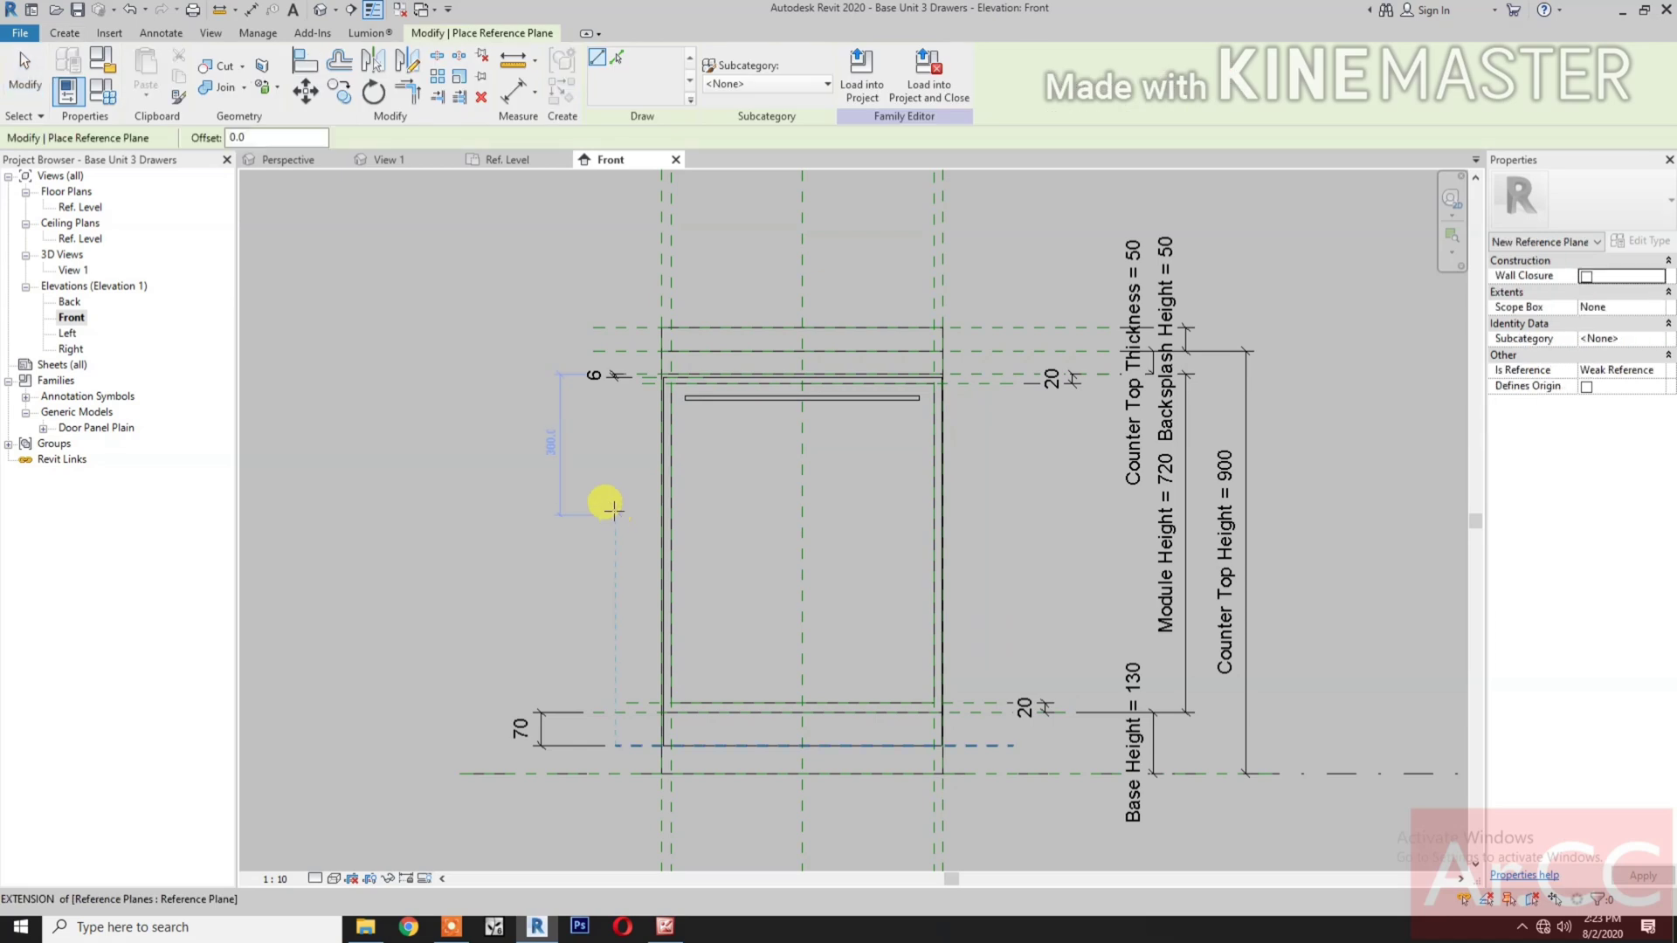
{"action": "left_click", "coordinate": [614, 508]}
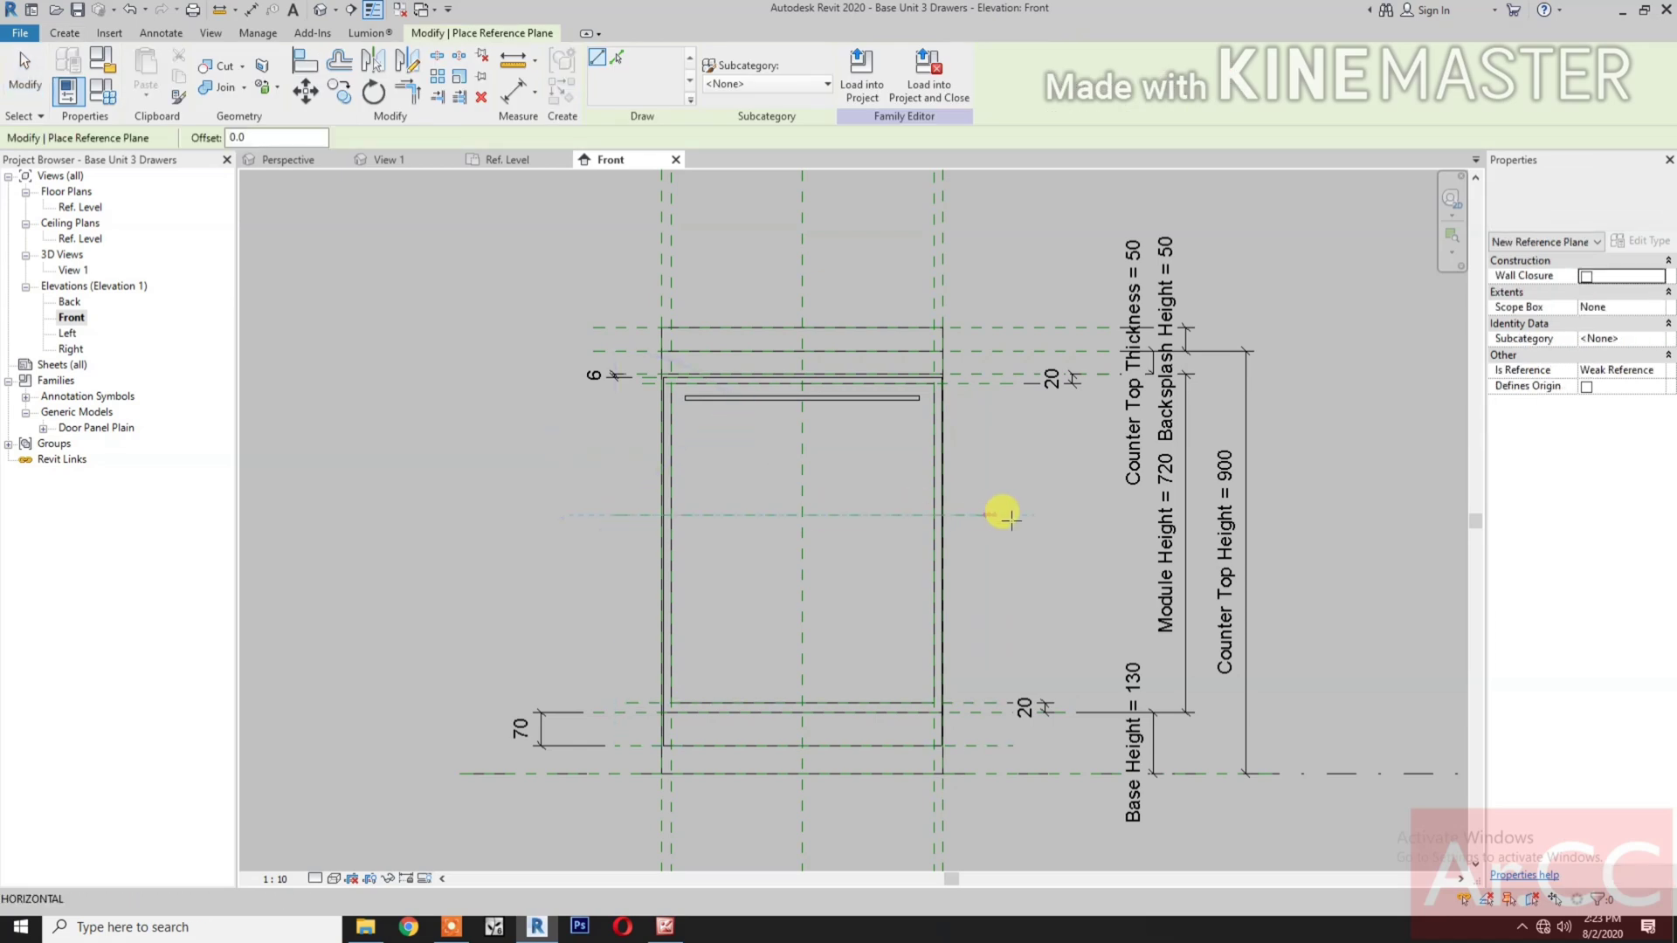
{"action": "left_click", "coordinate": [1011, 515]}
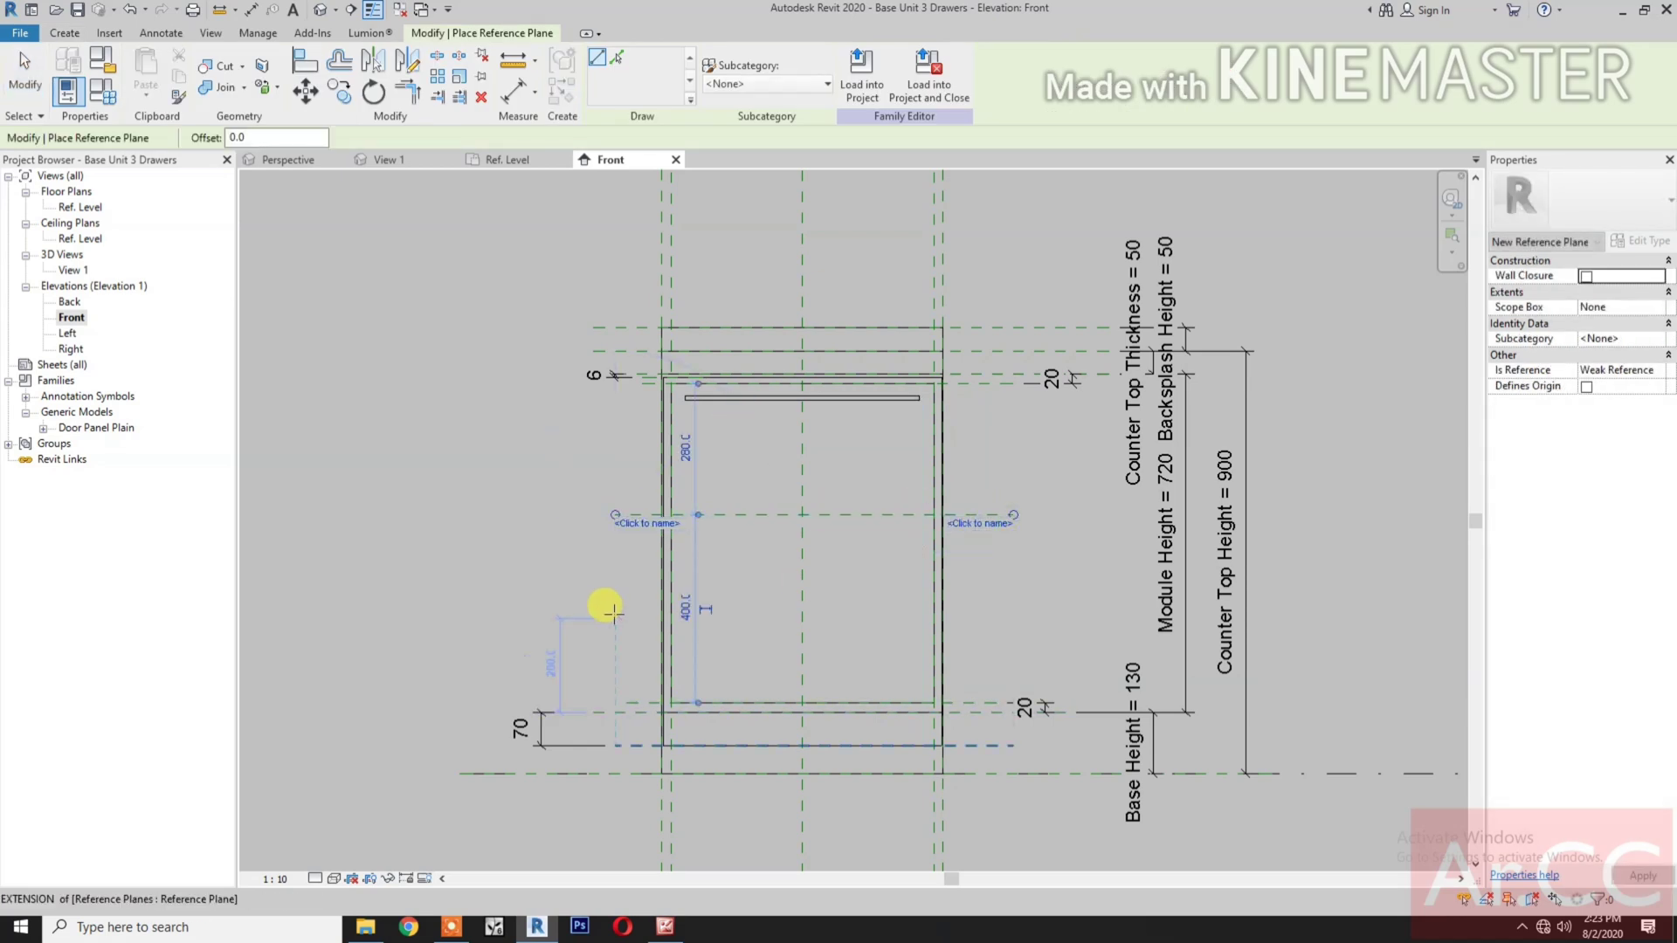
{"action": "left_click", "coordinate": [615, 617]}
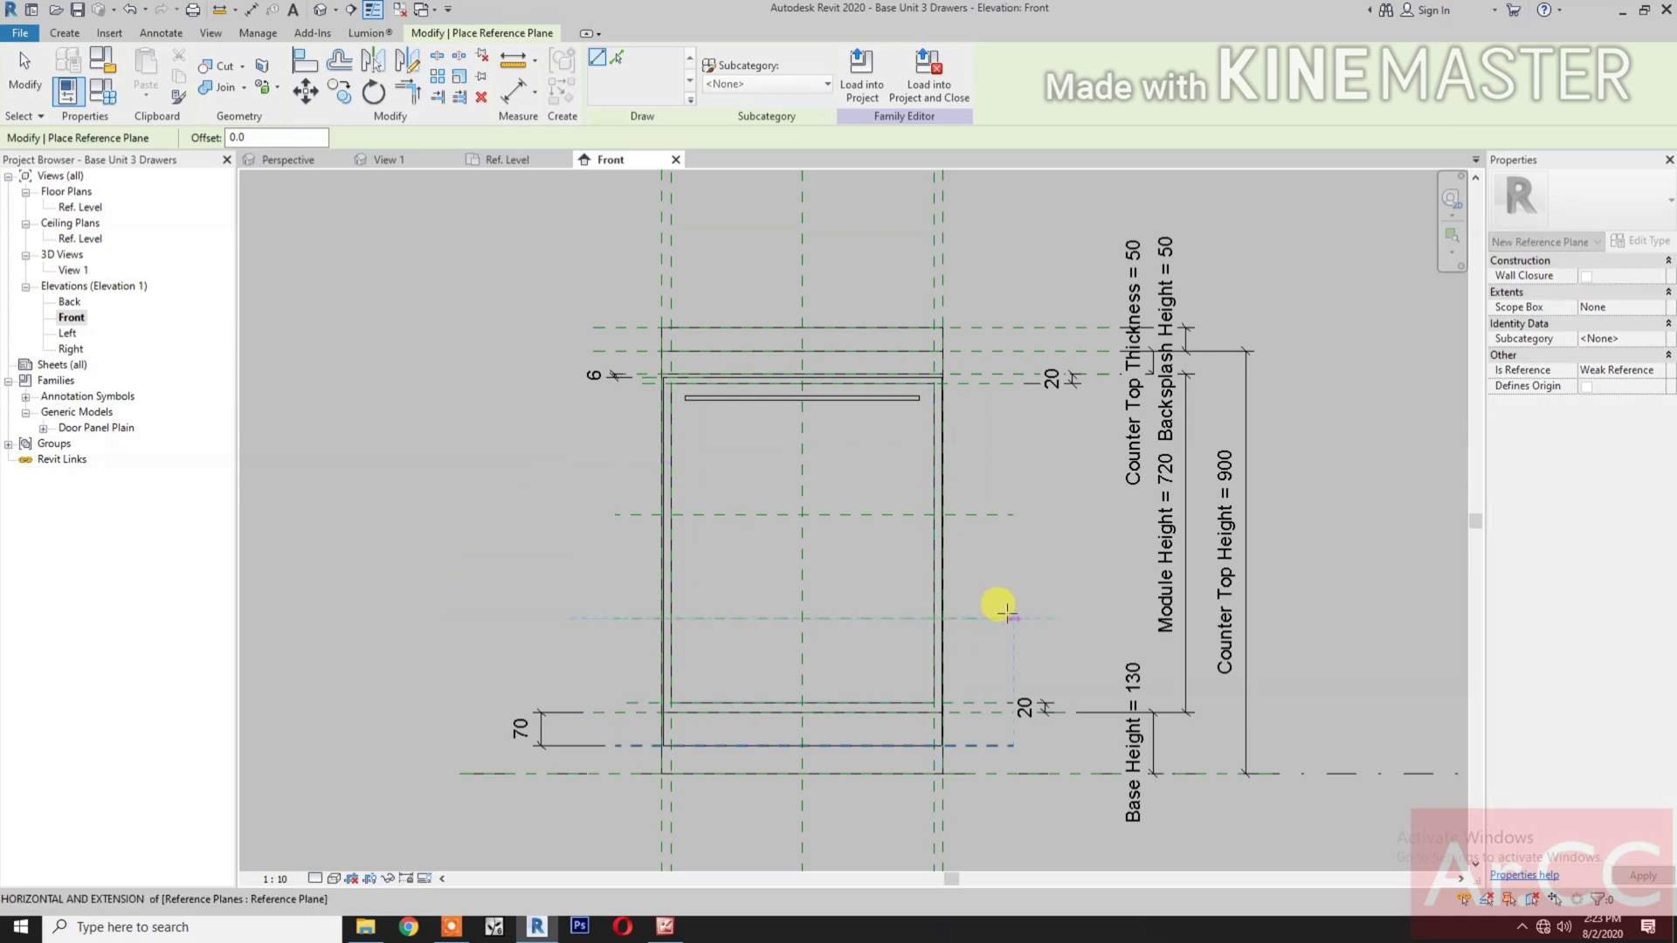
{"action": "left_click", "coordinate": [1001, 617]}
{"action": "key", "text": "Escape"}
{"action": "key", "text": "Escape"}
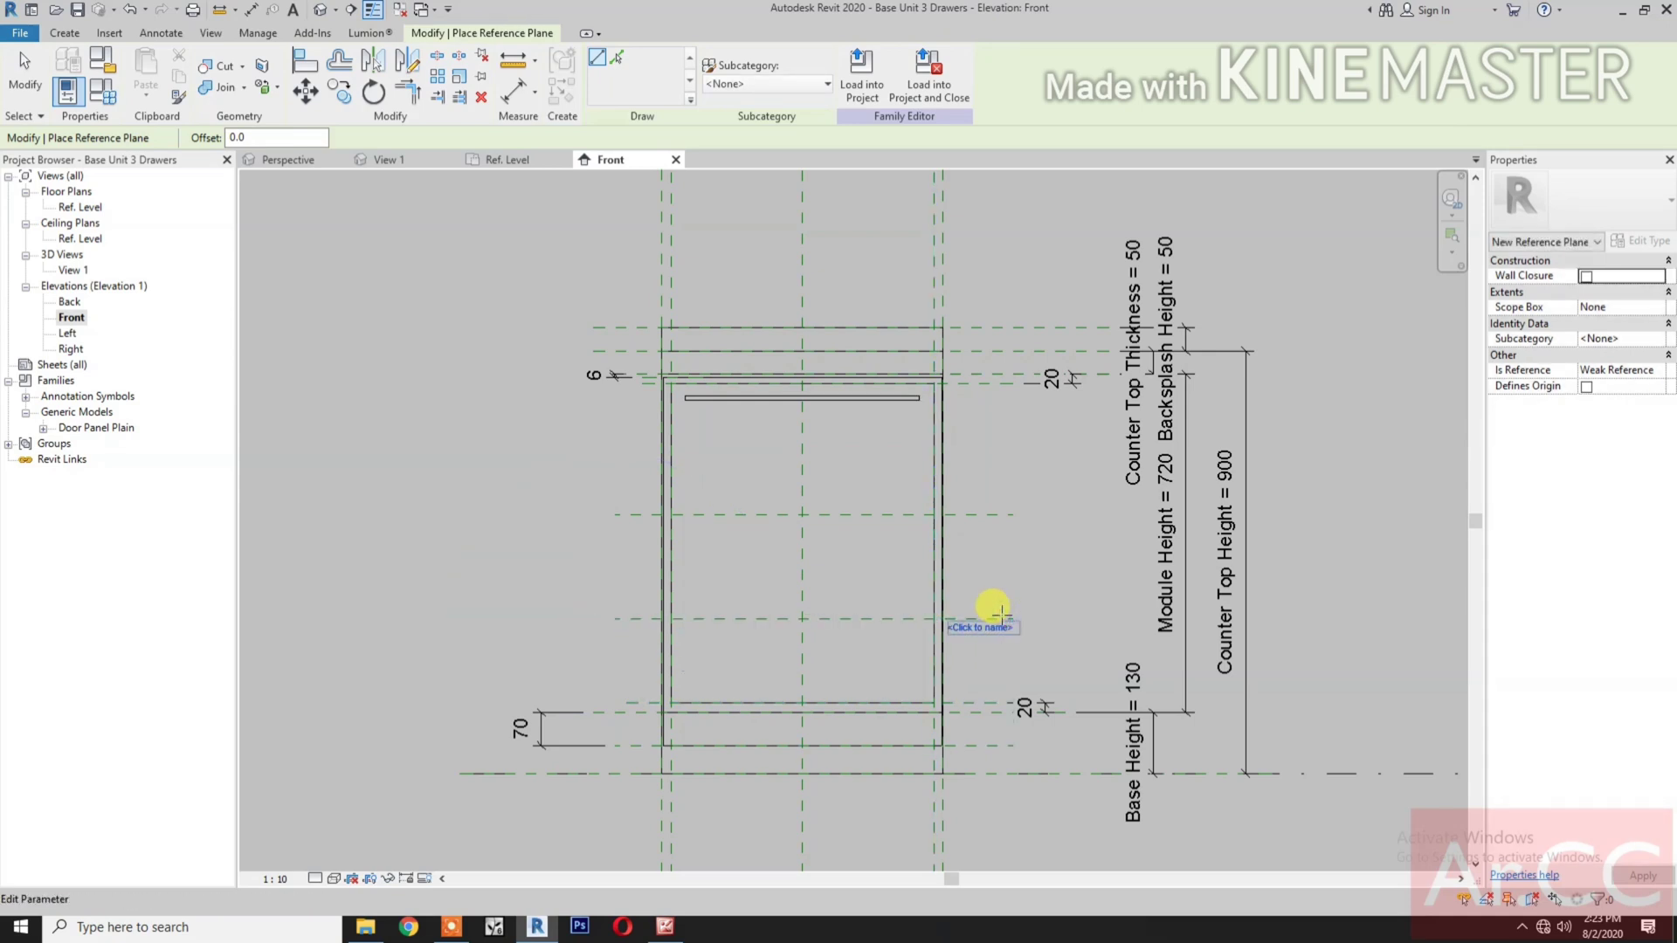
- Add aligned dimensions of 300 and 220 down from the top plane
{"action": "key", "text": "d"}
{"action": "key", "text": "i"}
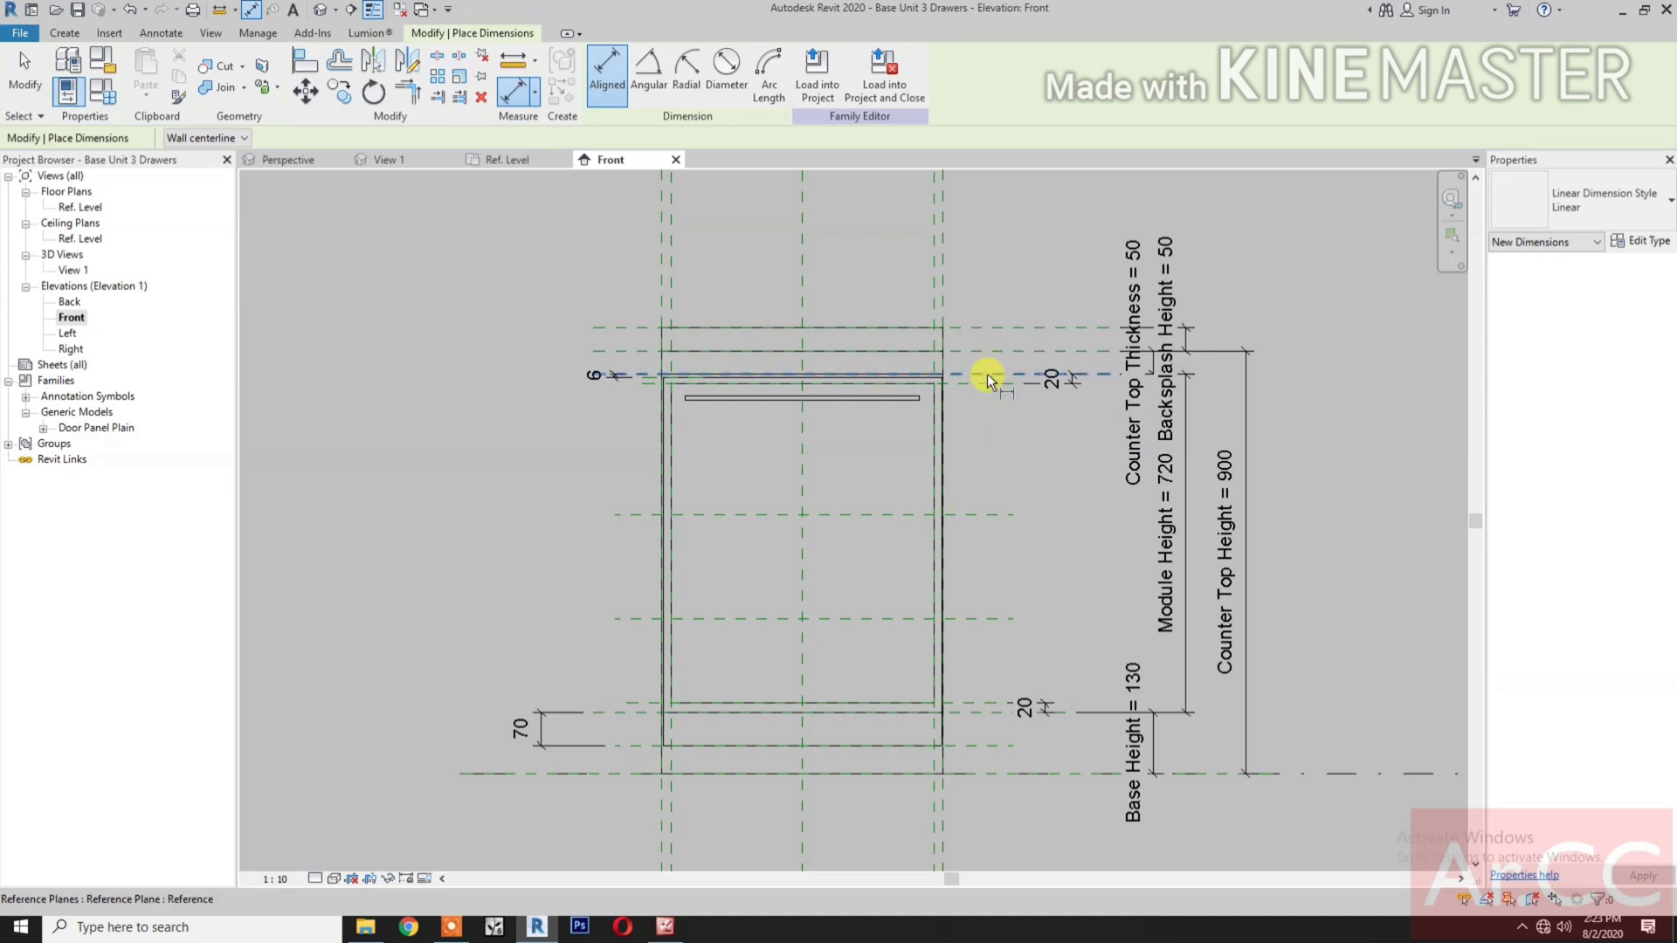
{"action": "left_click", "coordinate": [987, 374]}
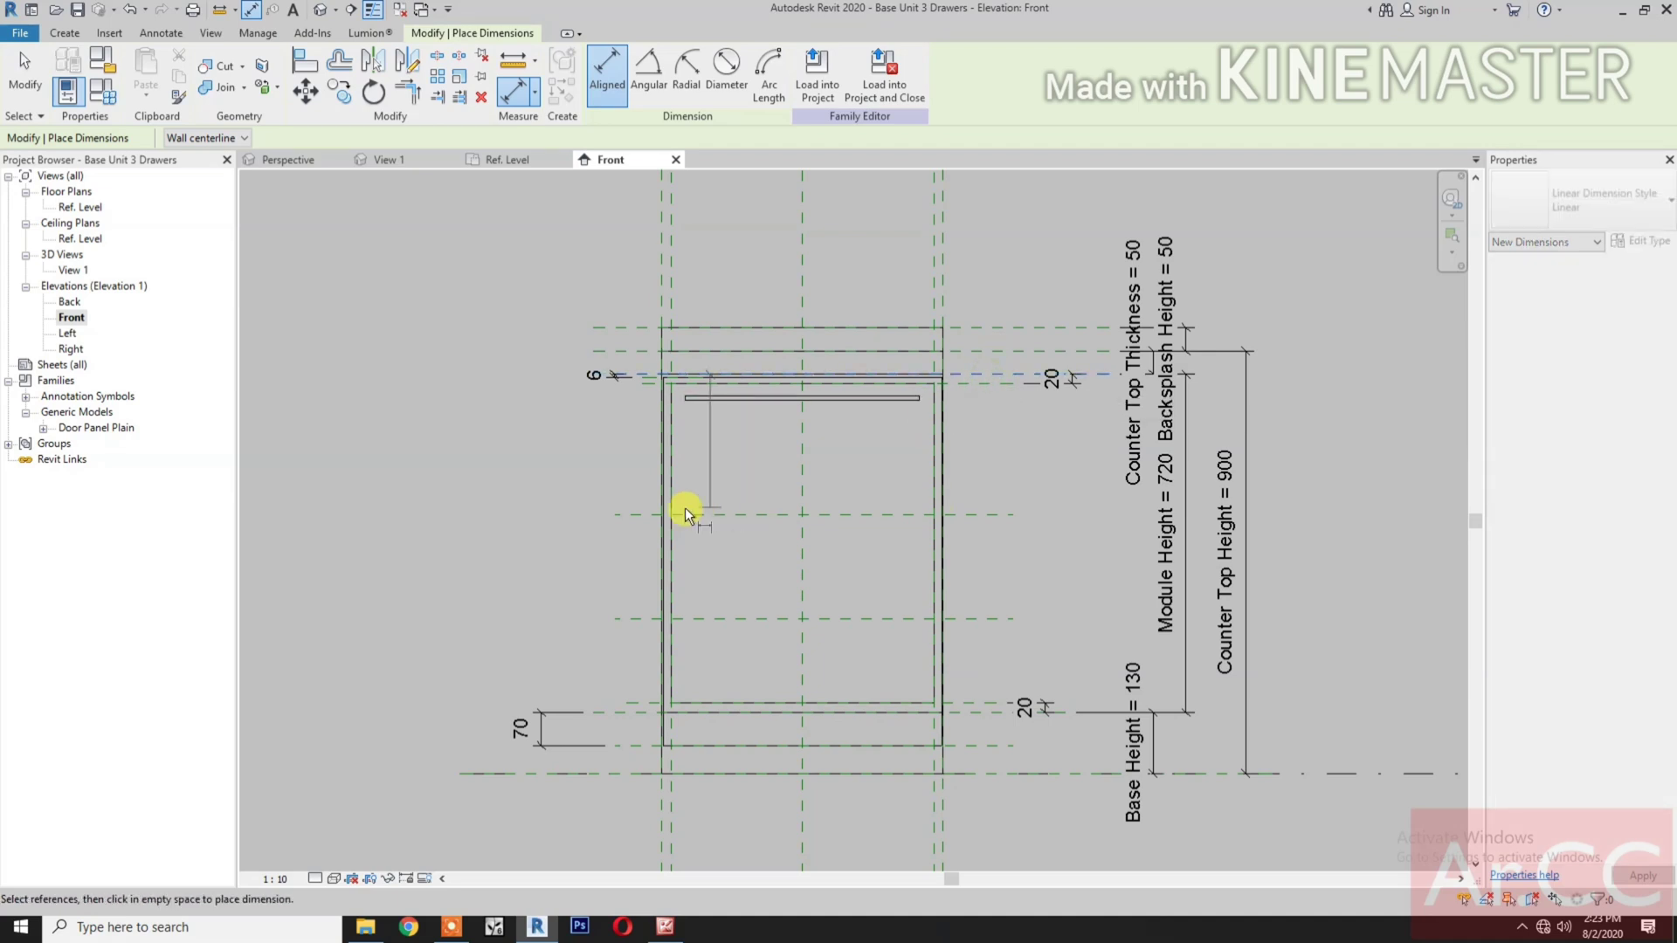
{"action": "left_click", "coordinate": [636, 517]}
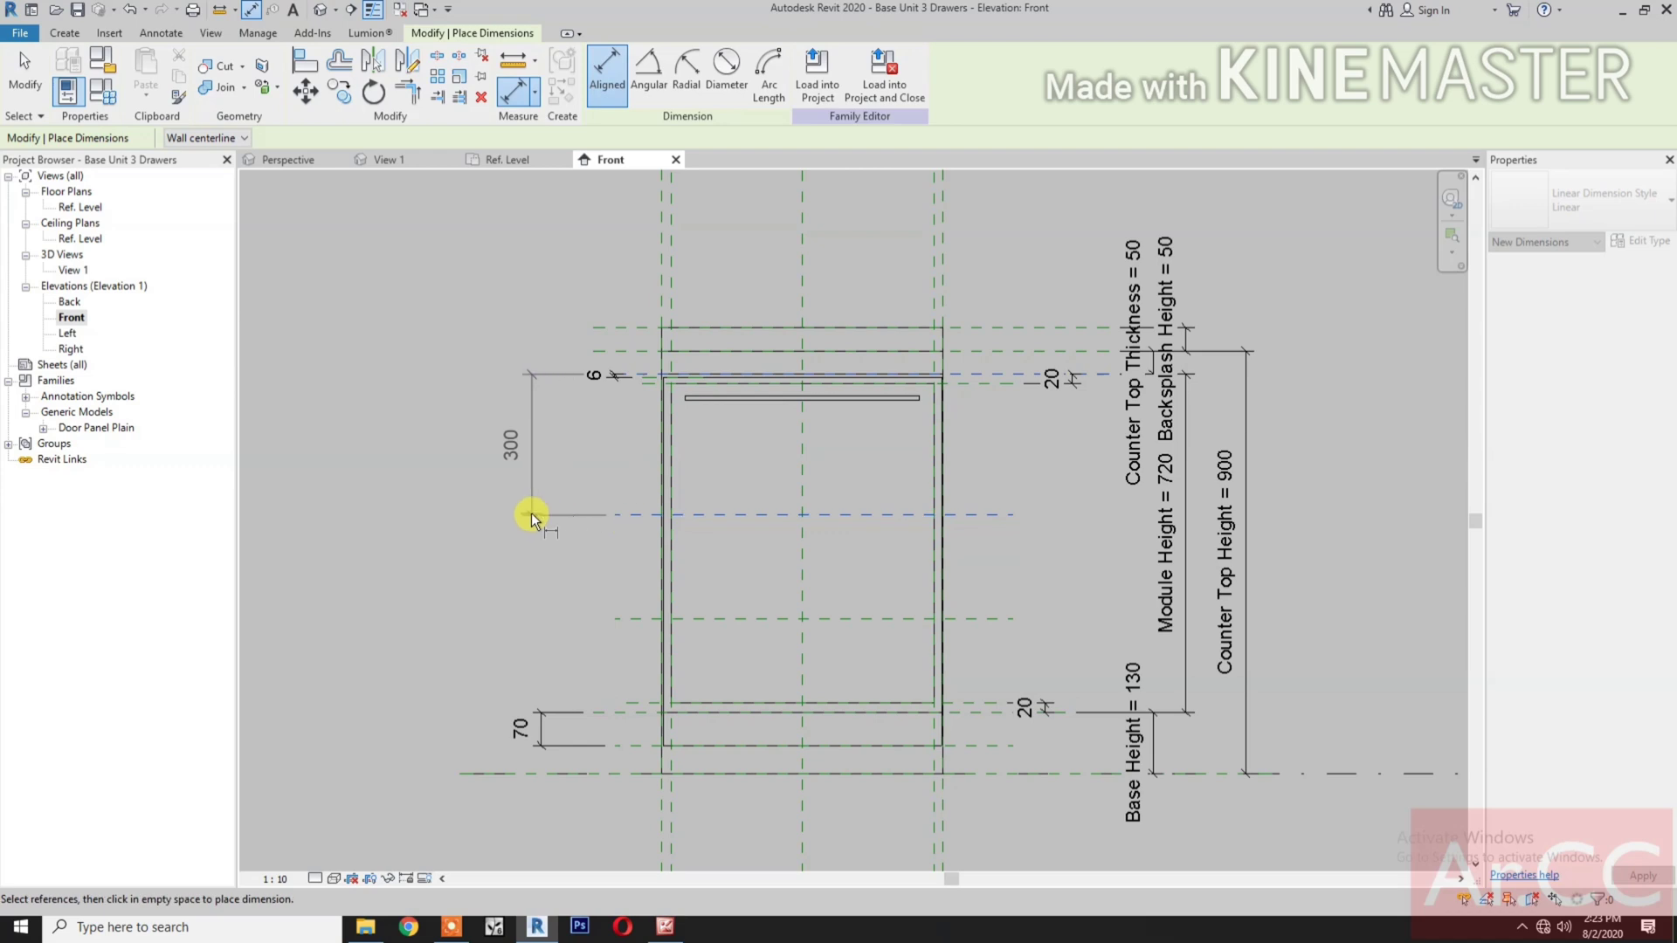
{"action": "left_click", "coordinate": [543, 512]}
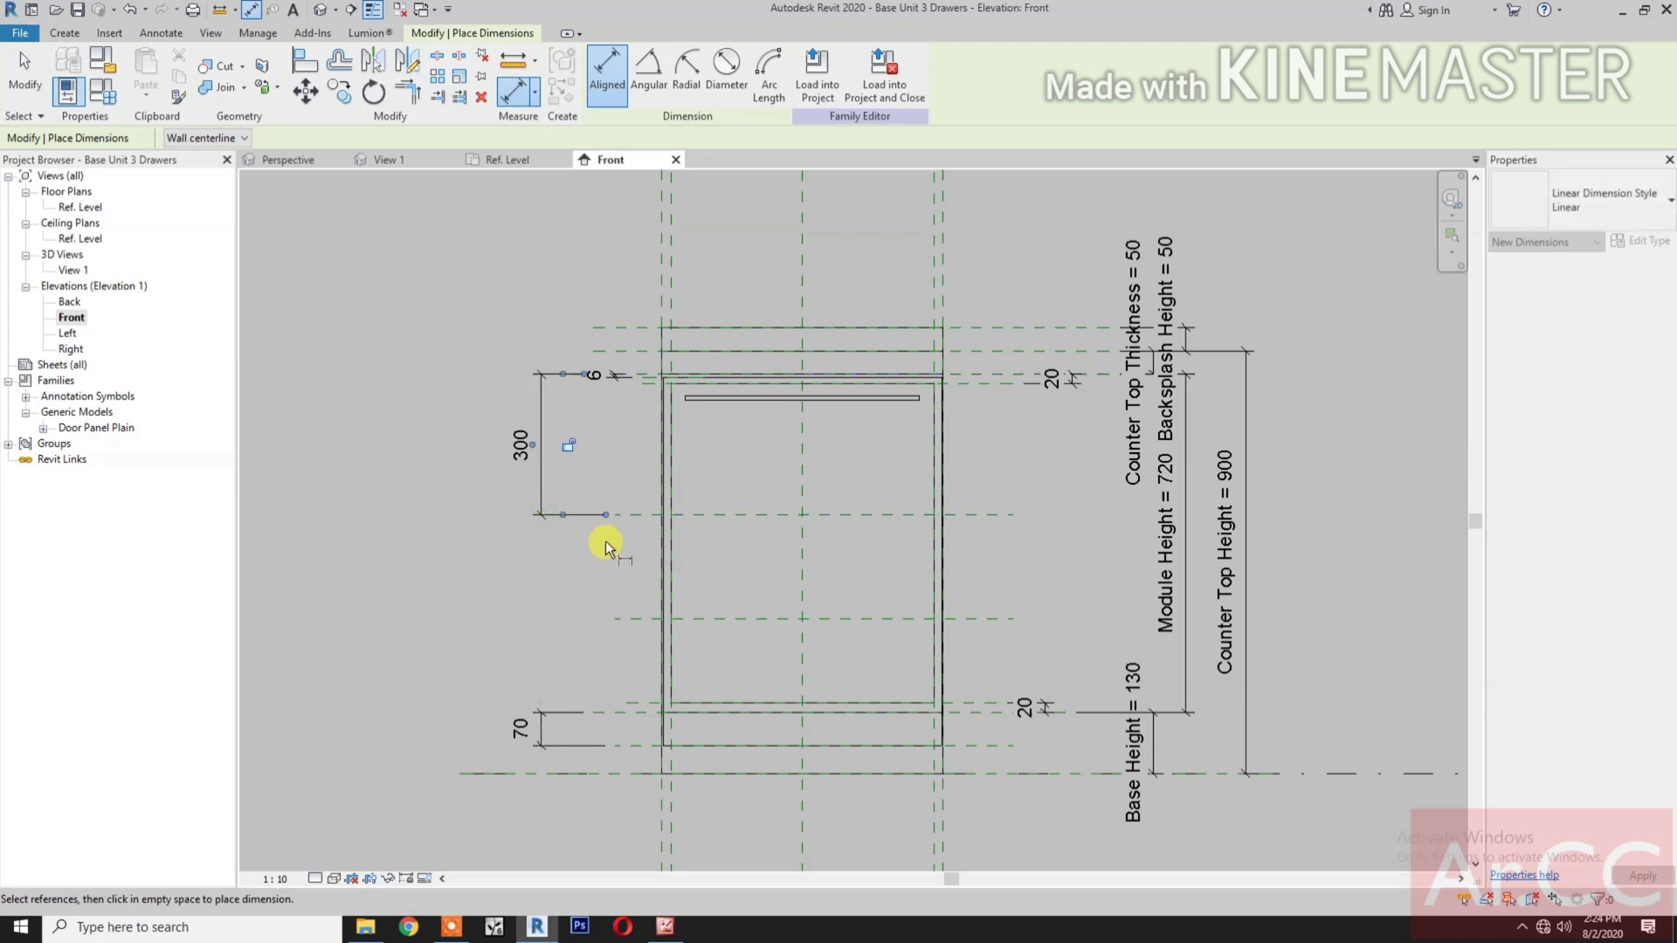
{"action": "left_click", "coordinate": [646, 517]}
{"action": "left_click", "coordinate": [635, 618]}
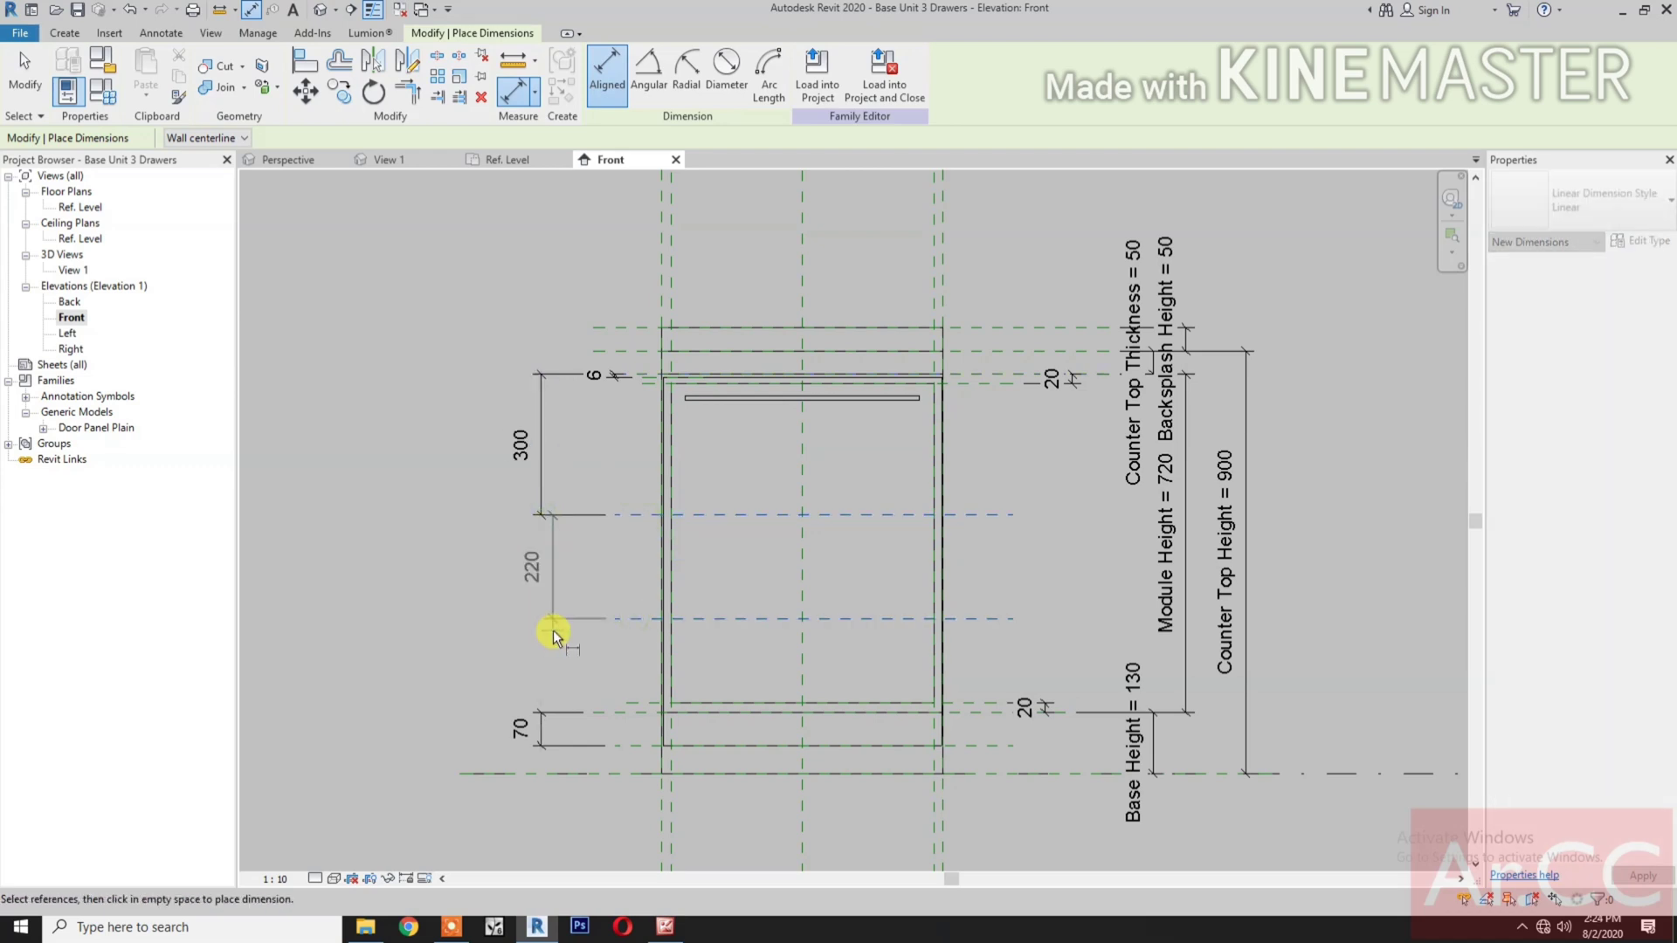
{"action": "left_click", "coordinate": [542, 630]}
- Label the 300 dimension with a new parameter Door Height 1
{"action": "key", "text": "Escape"}
{"action": "key", "text": "Escape"}
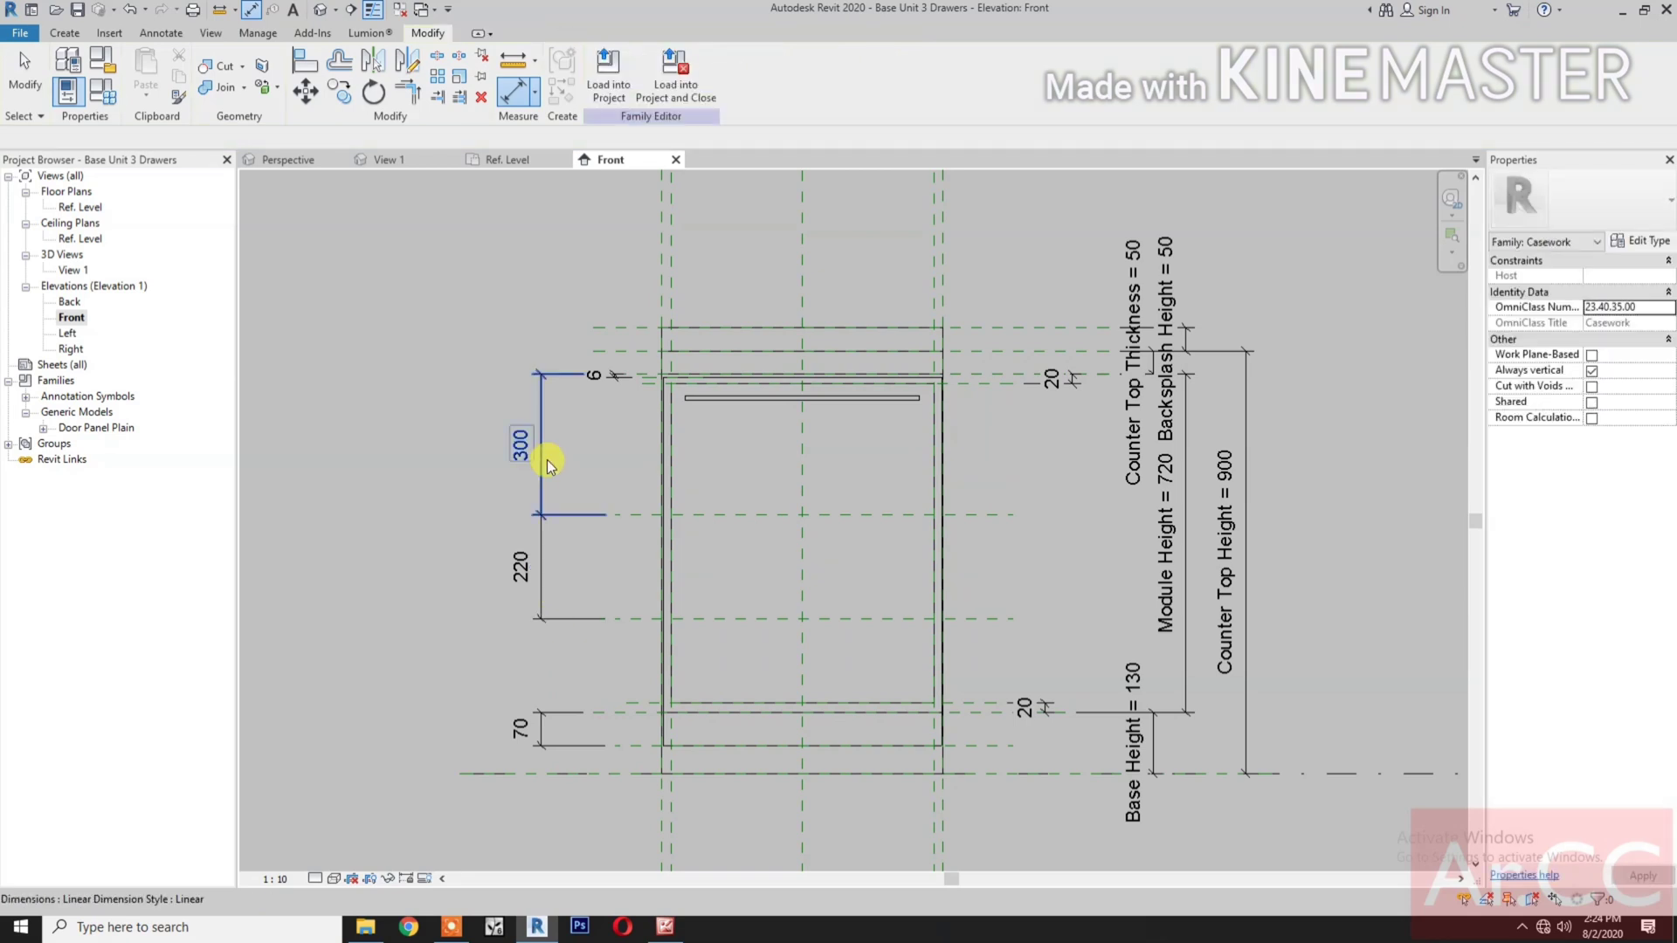
{"action": "left_click", "coordinate": [536, 444]}
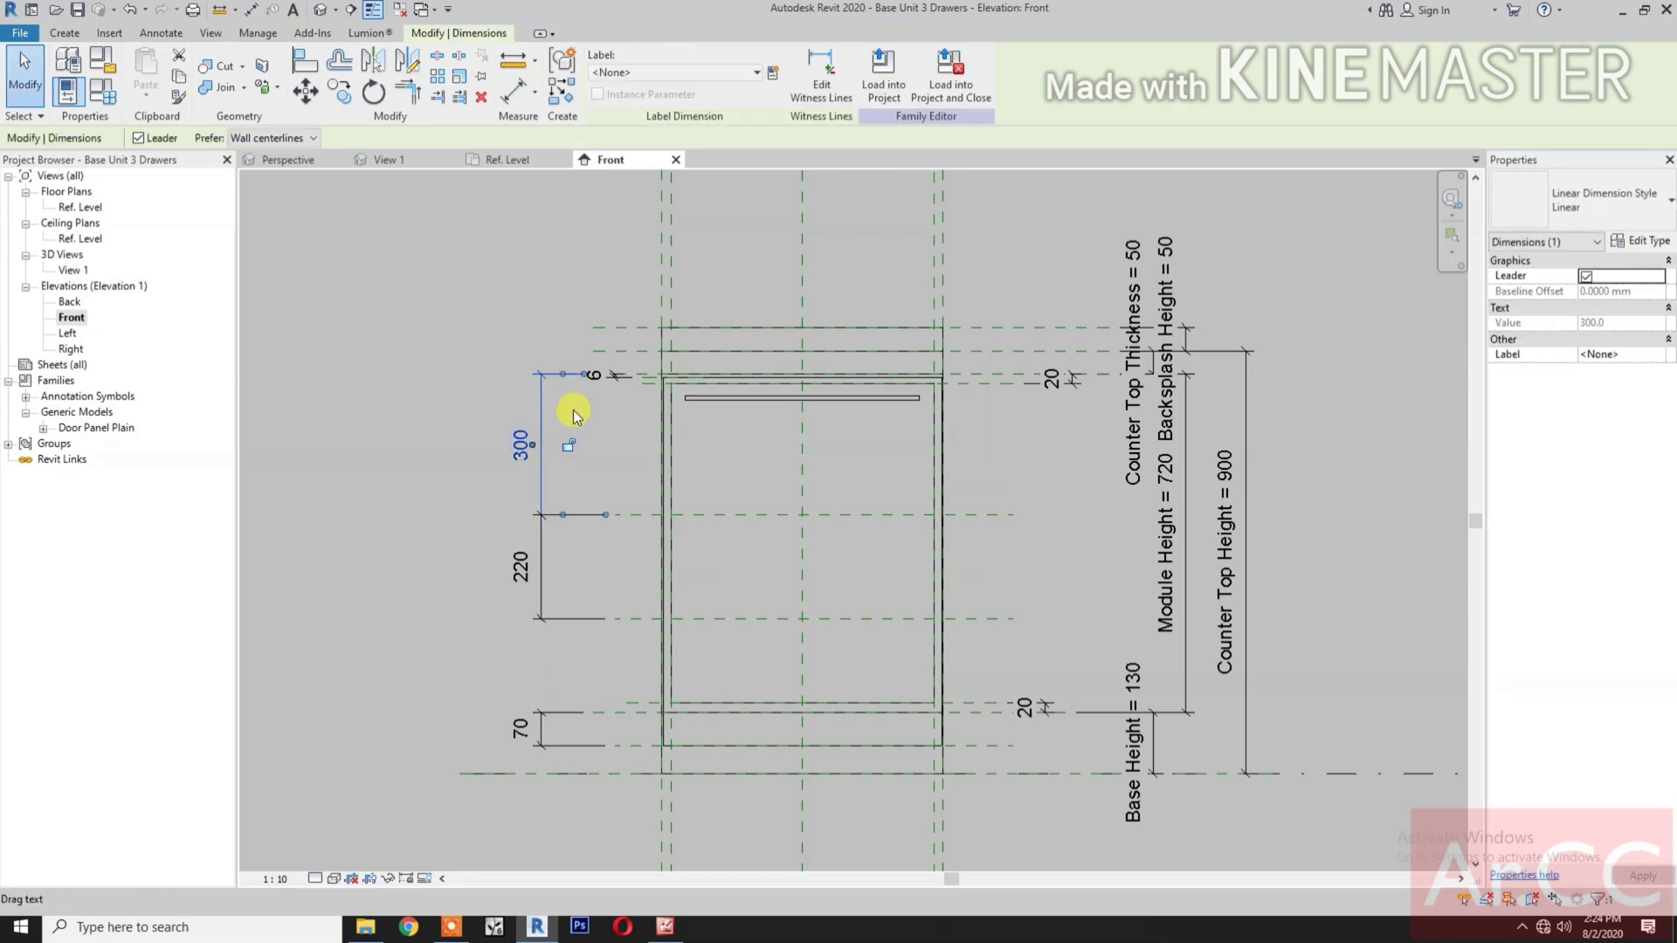
{"action": "left_click", "coordinate": [773, 73]}
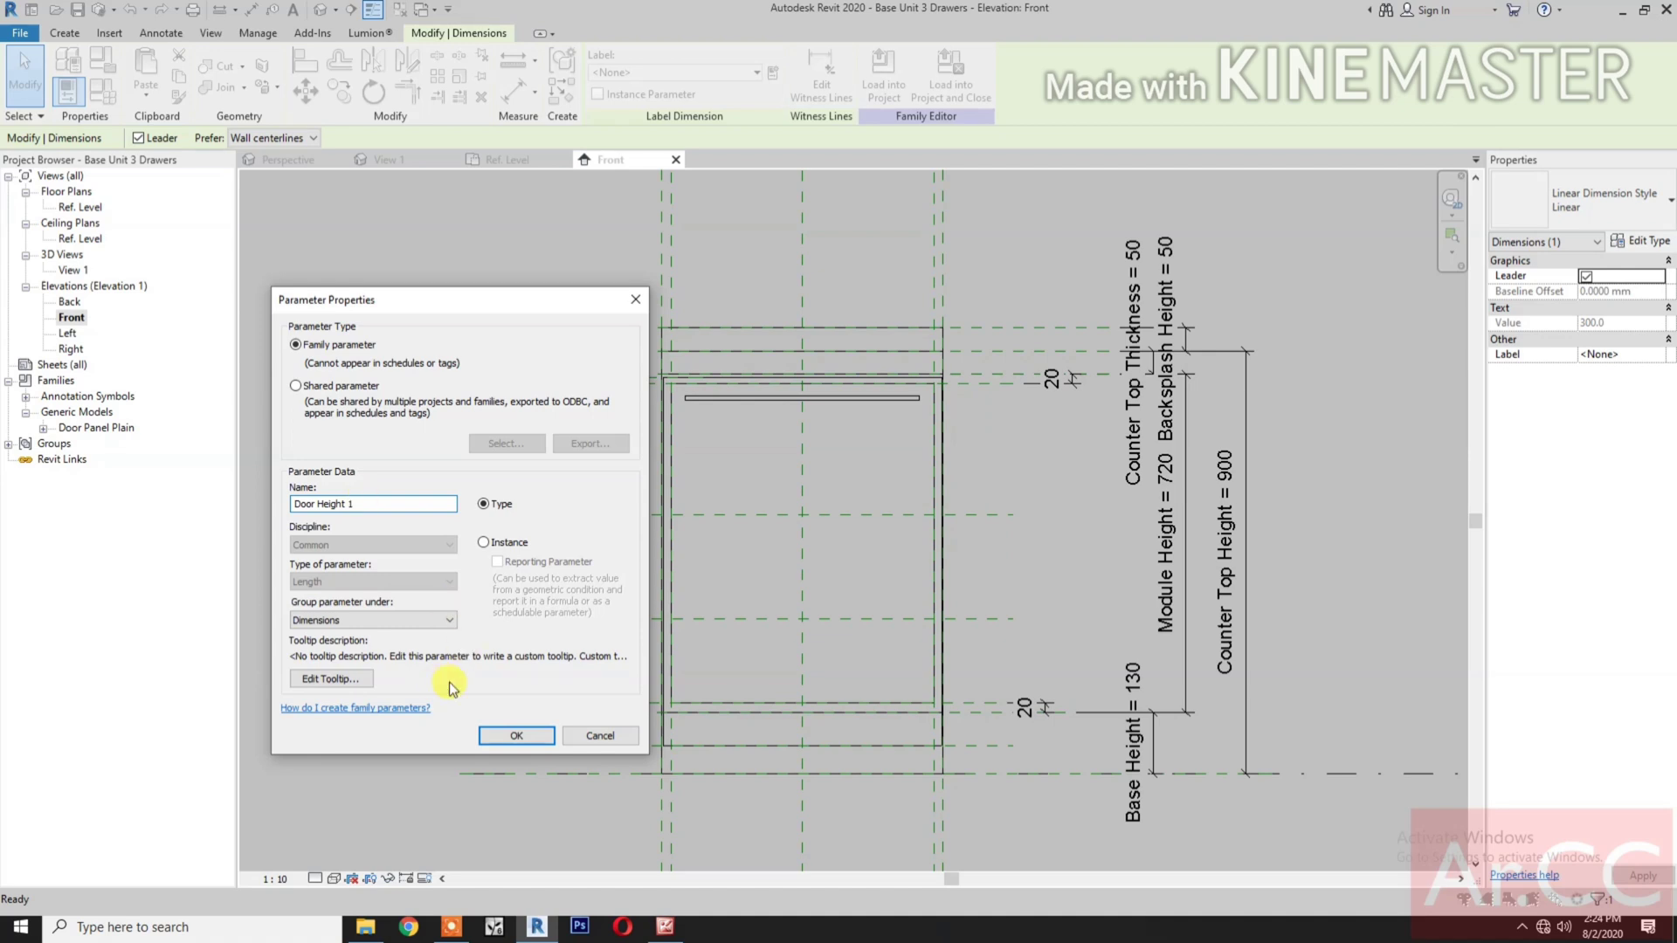
{"action": "left_click", "coordinate": [515, 736]}
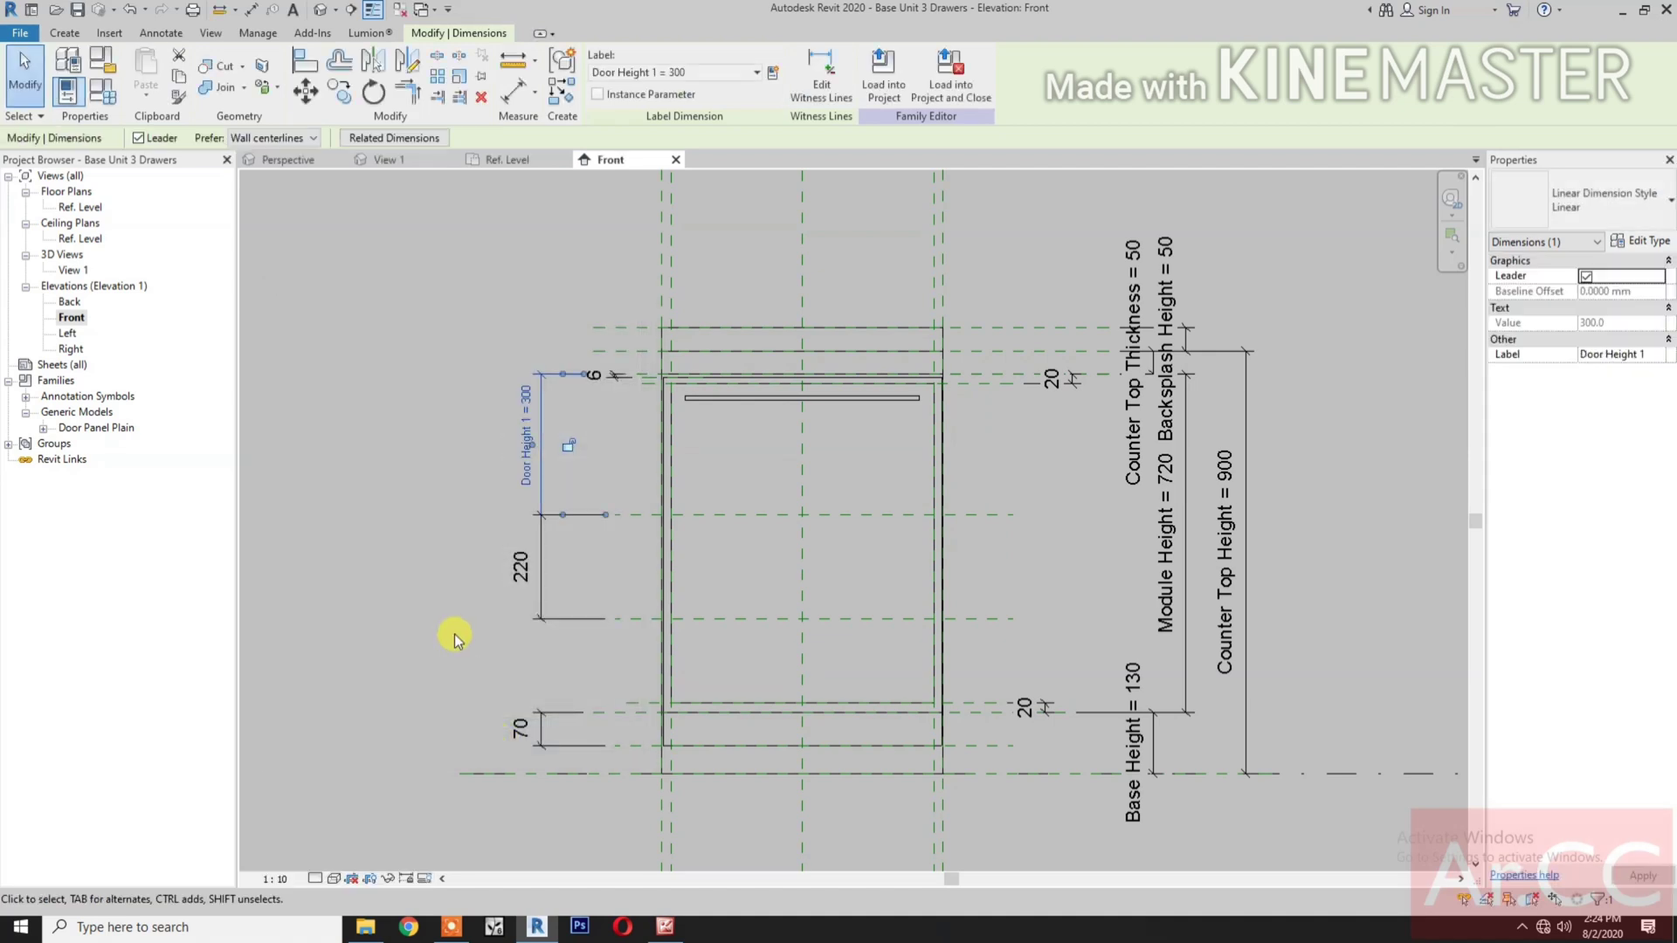
{"action": "key", "text": "Escape"}
- Label the 220 dimension with a new parameter Door Height 2
{"action": "left_click", "coordinate": [535, 584]}
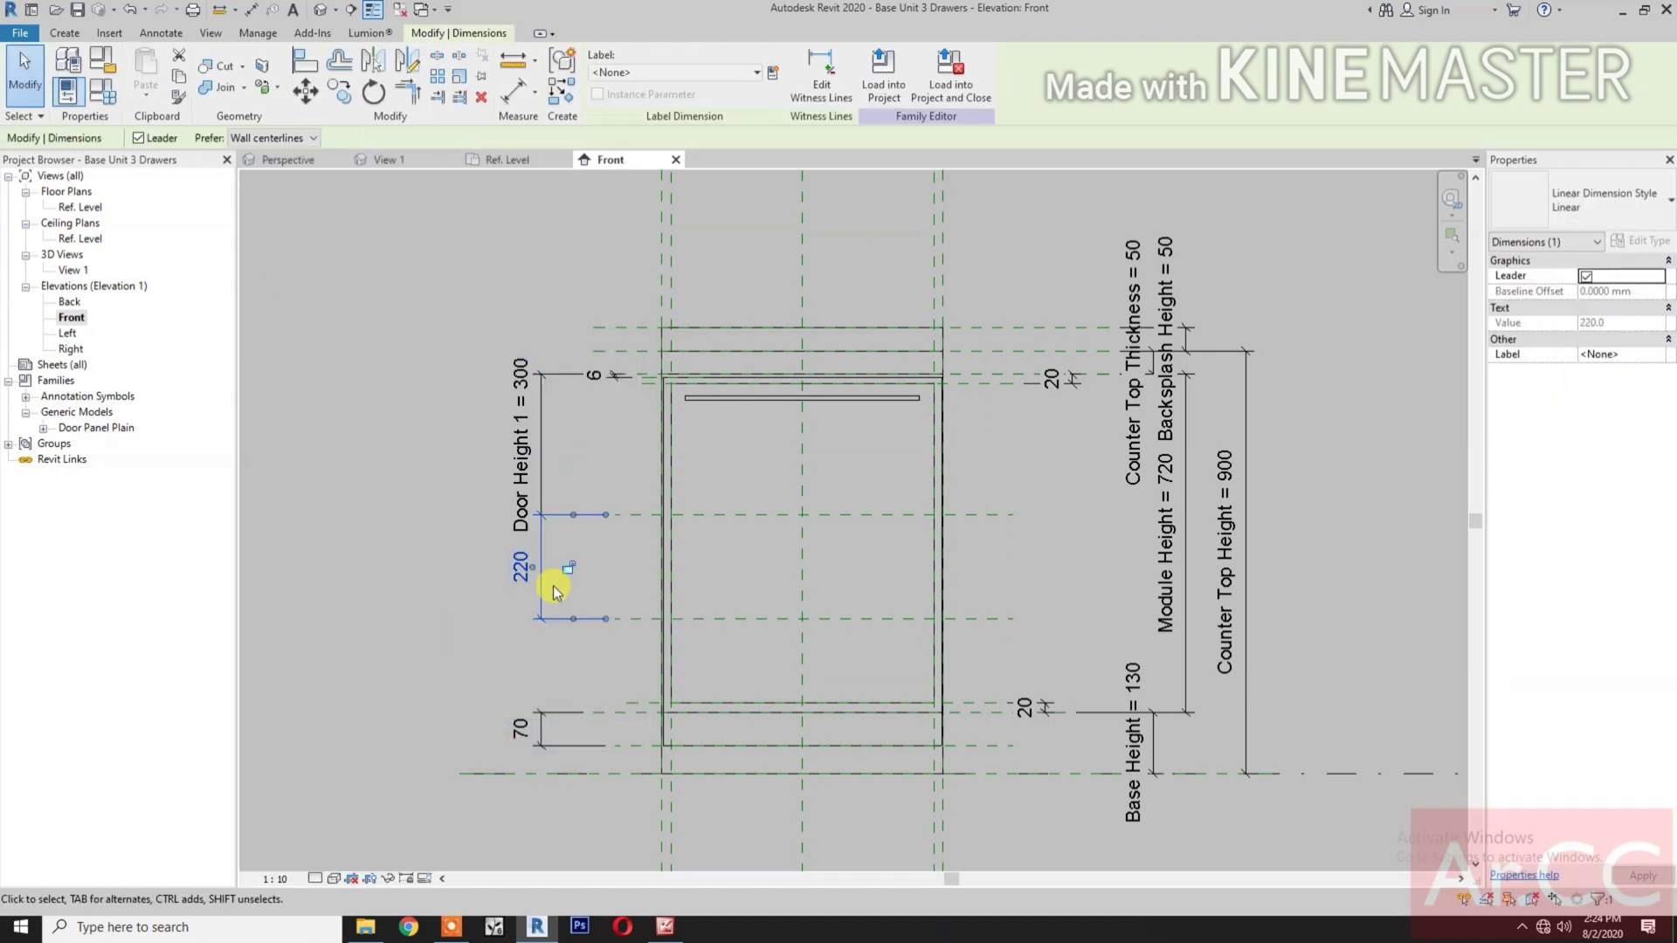
{"action": "left_click", "coordinate": [773, 74]}
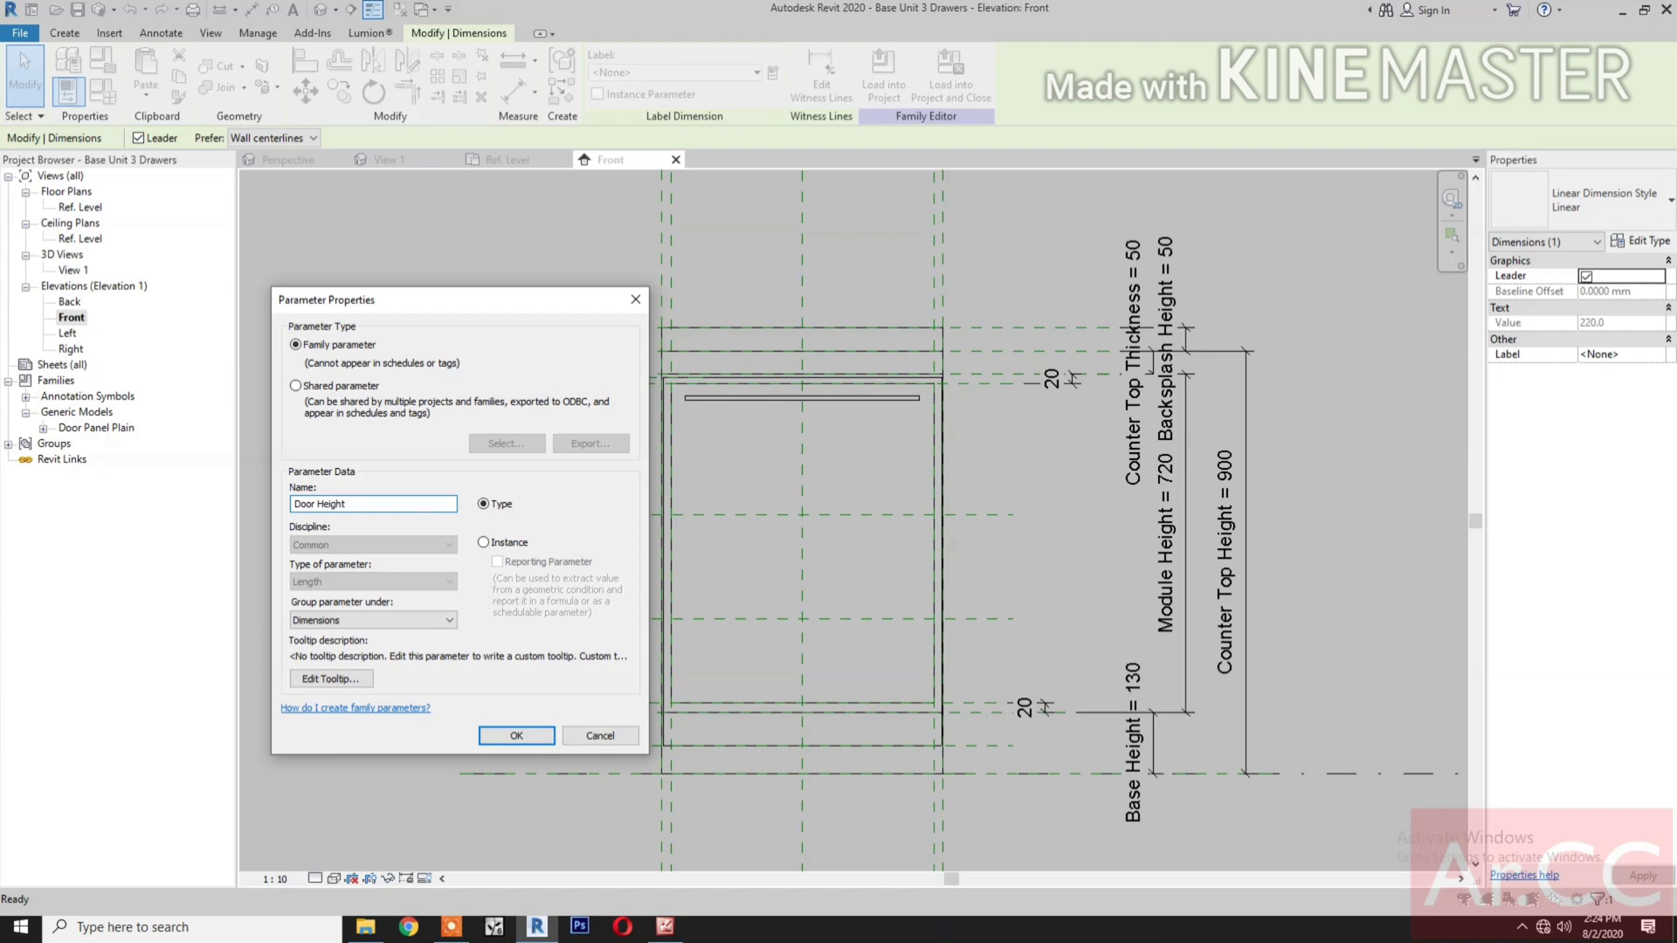
{"action": "left_click", "coordinate": [512, 738]}
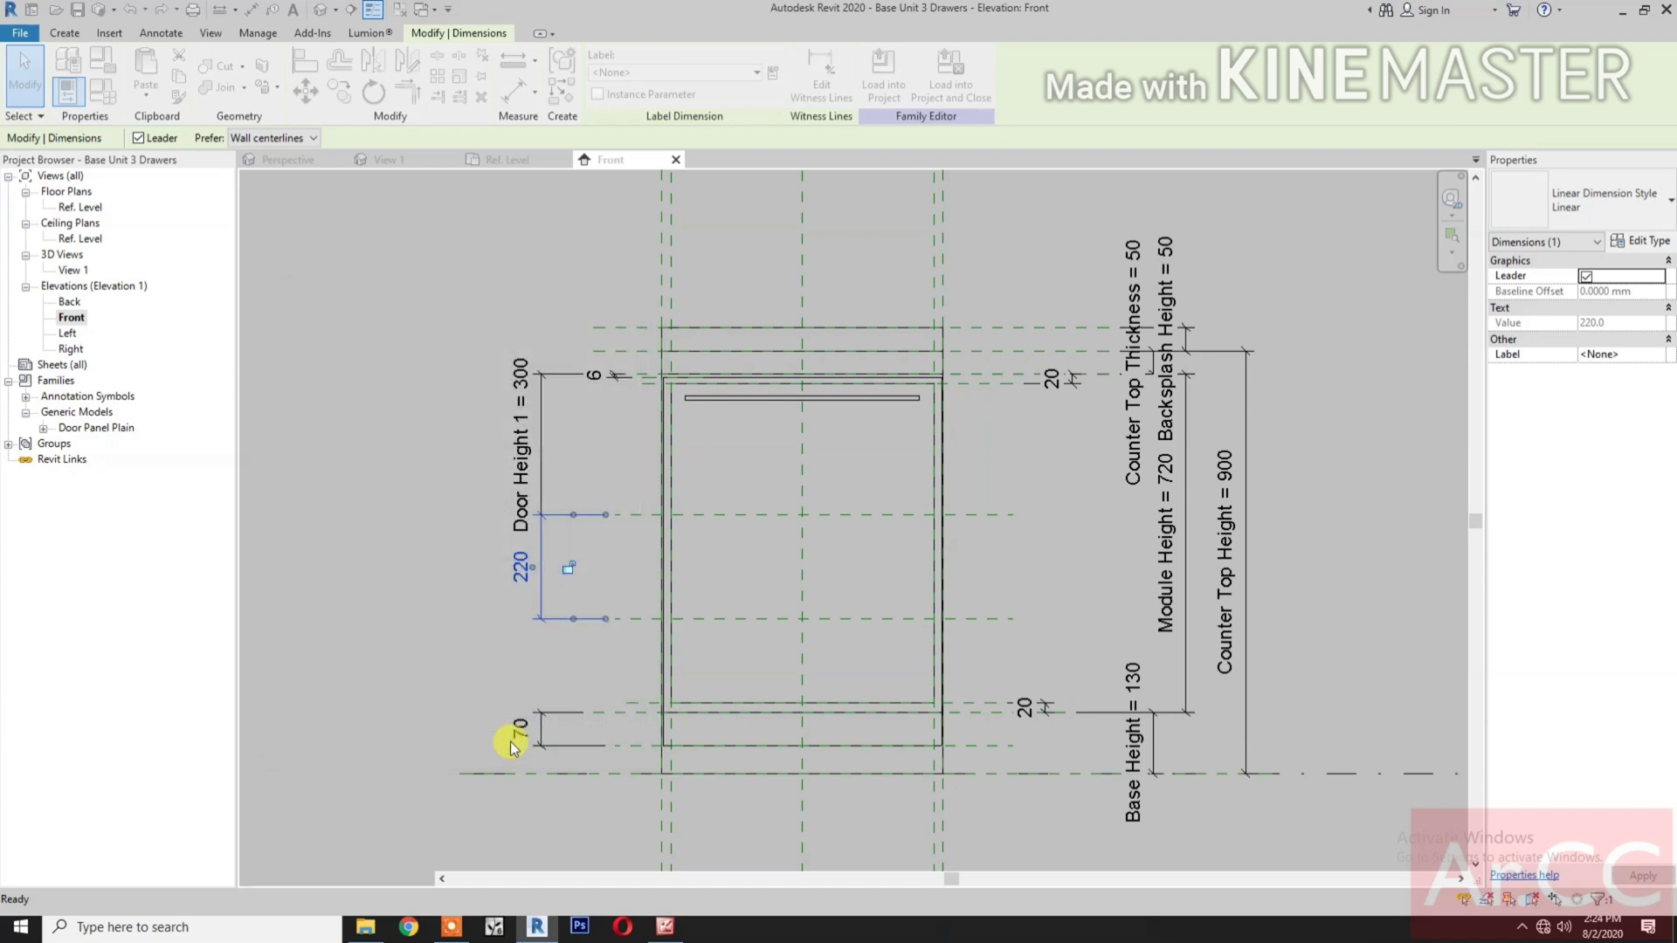
{"action": "left_click", "coordinate": [438, 693]}
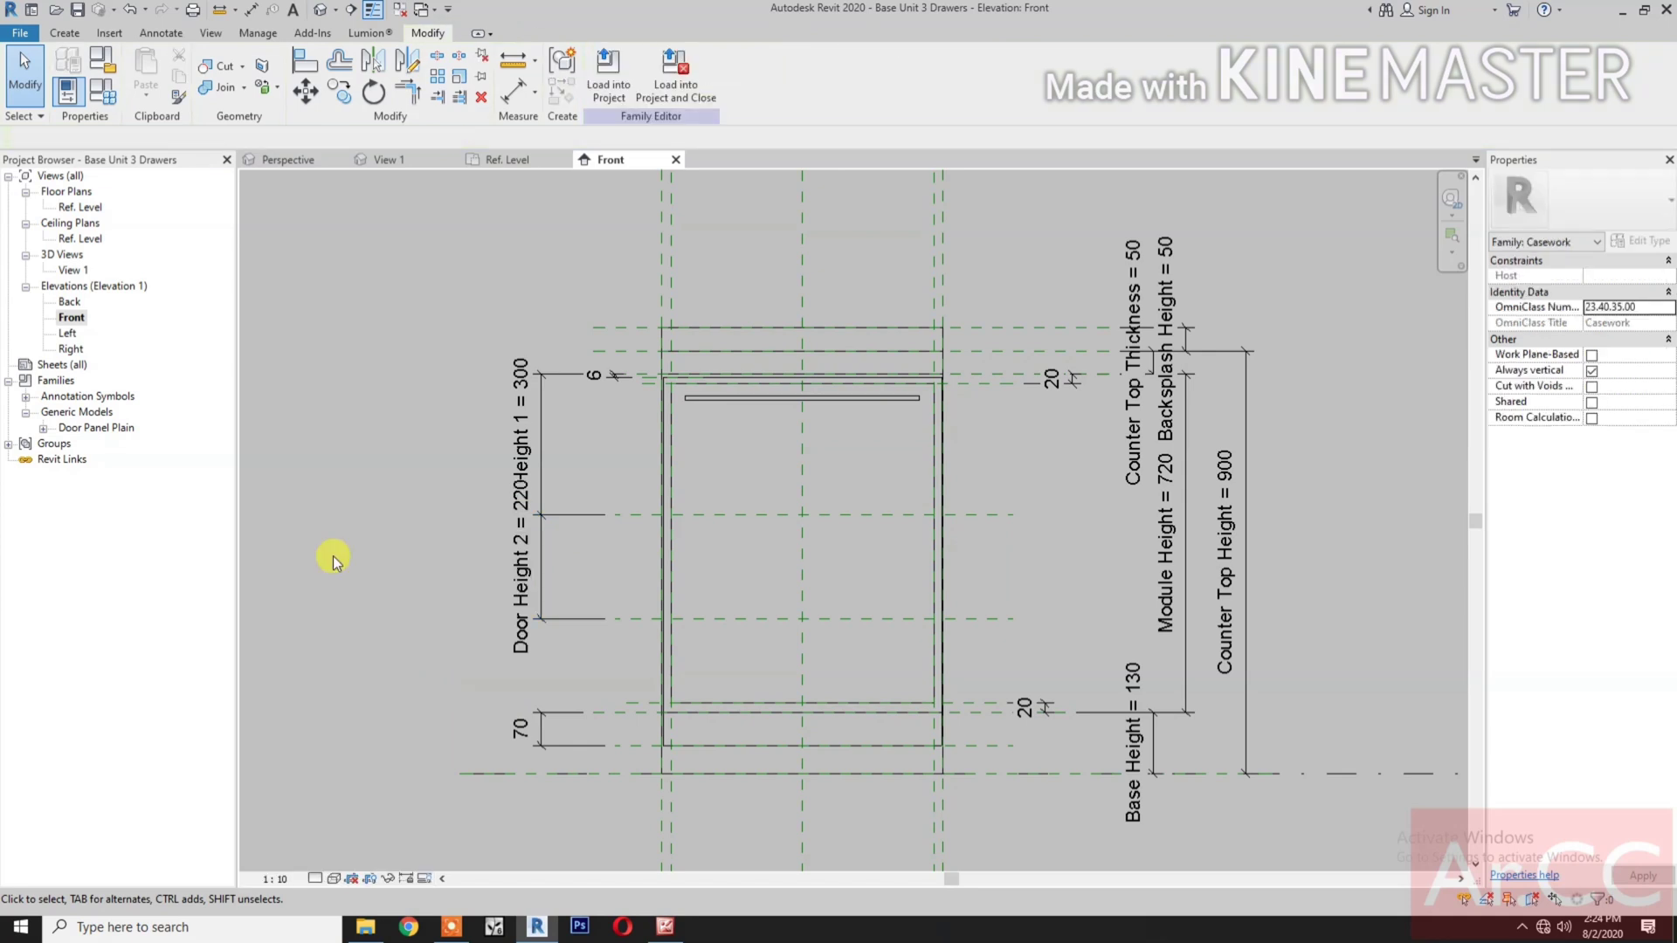
- Move Door Height 1 and Door Height 2 down the Dimensions list below Counter Top Thickness
{"action": "left_click", "coordinate": [99, 94]}
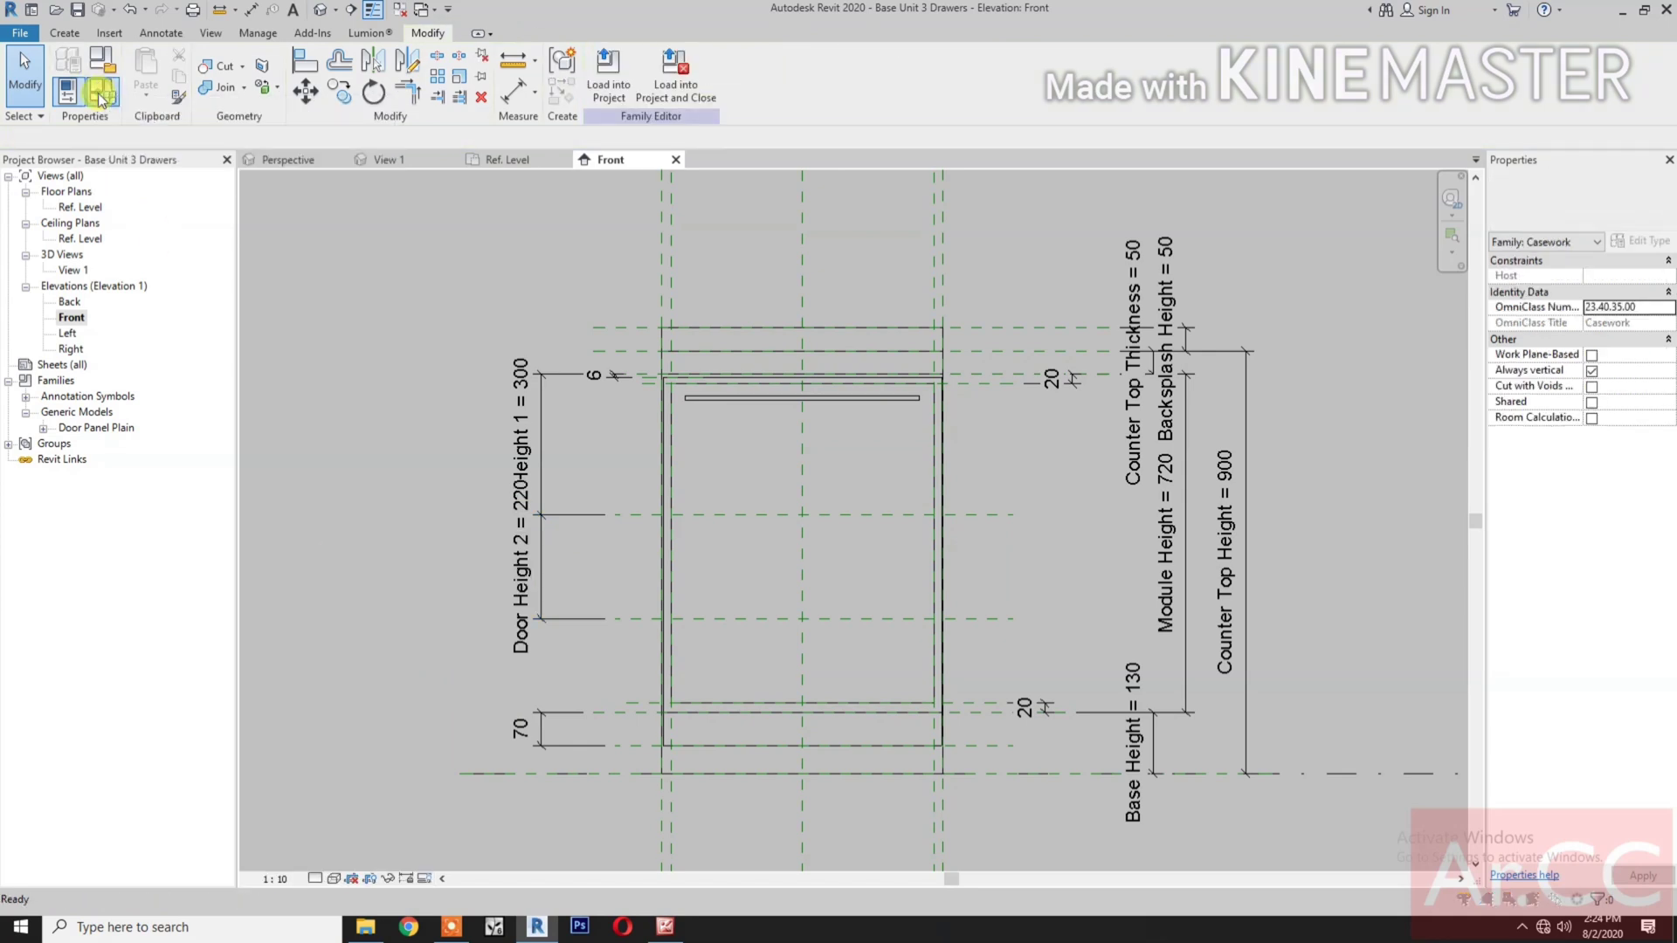
{"action": "scroll", "coordinate": [281, 486], "scroll_direction": "down", "scroll_amount": 3}
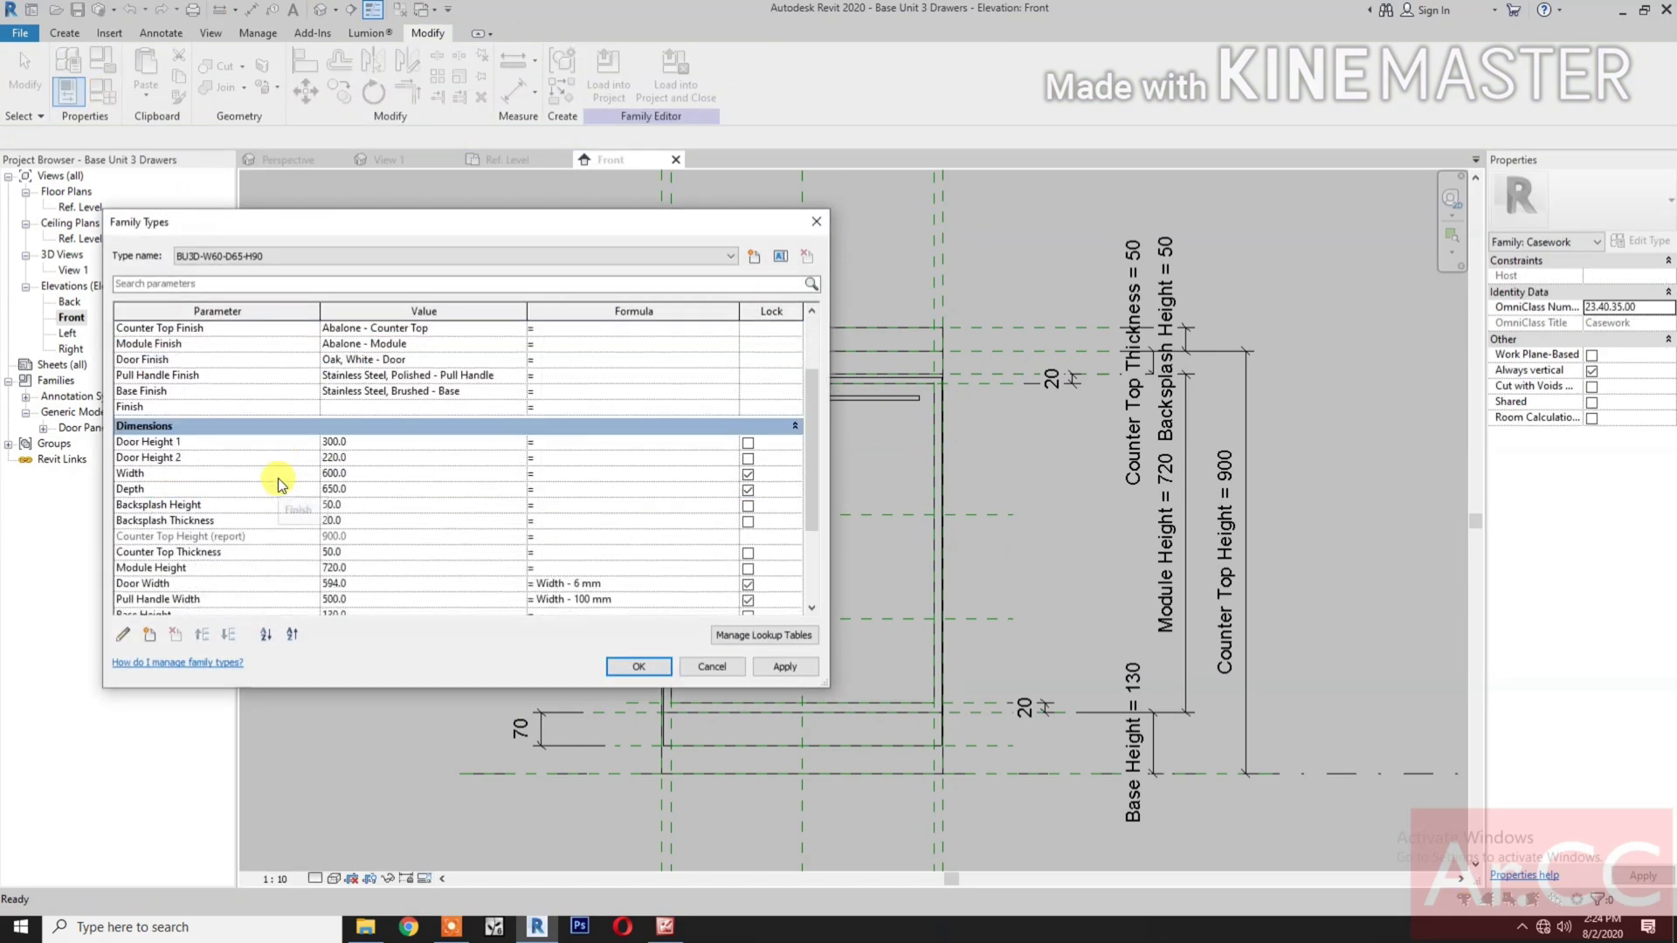
{"action": "left_click", "coordinate": [212, 395]}
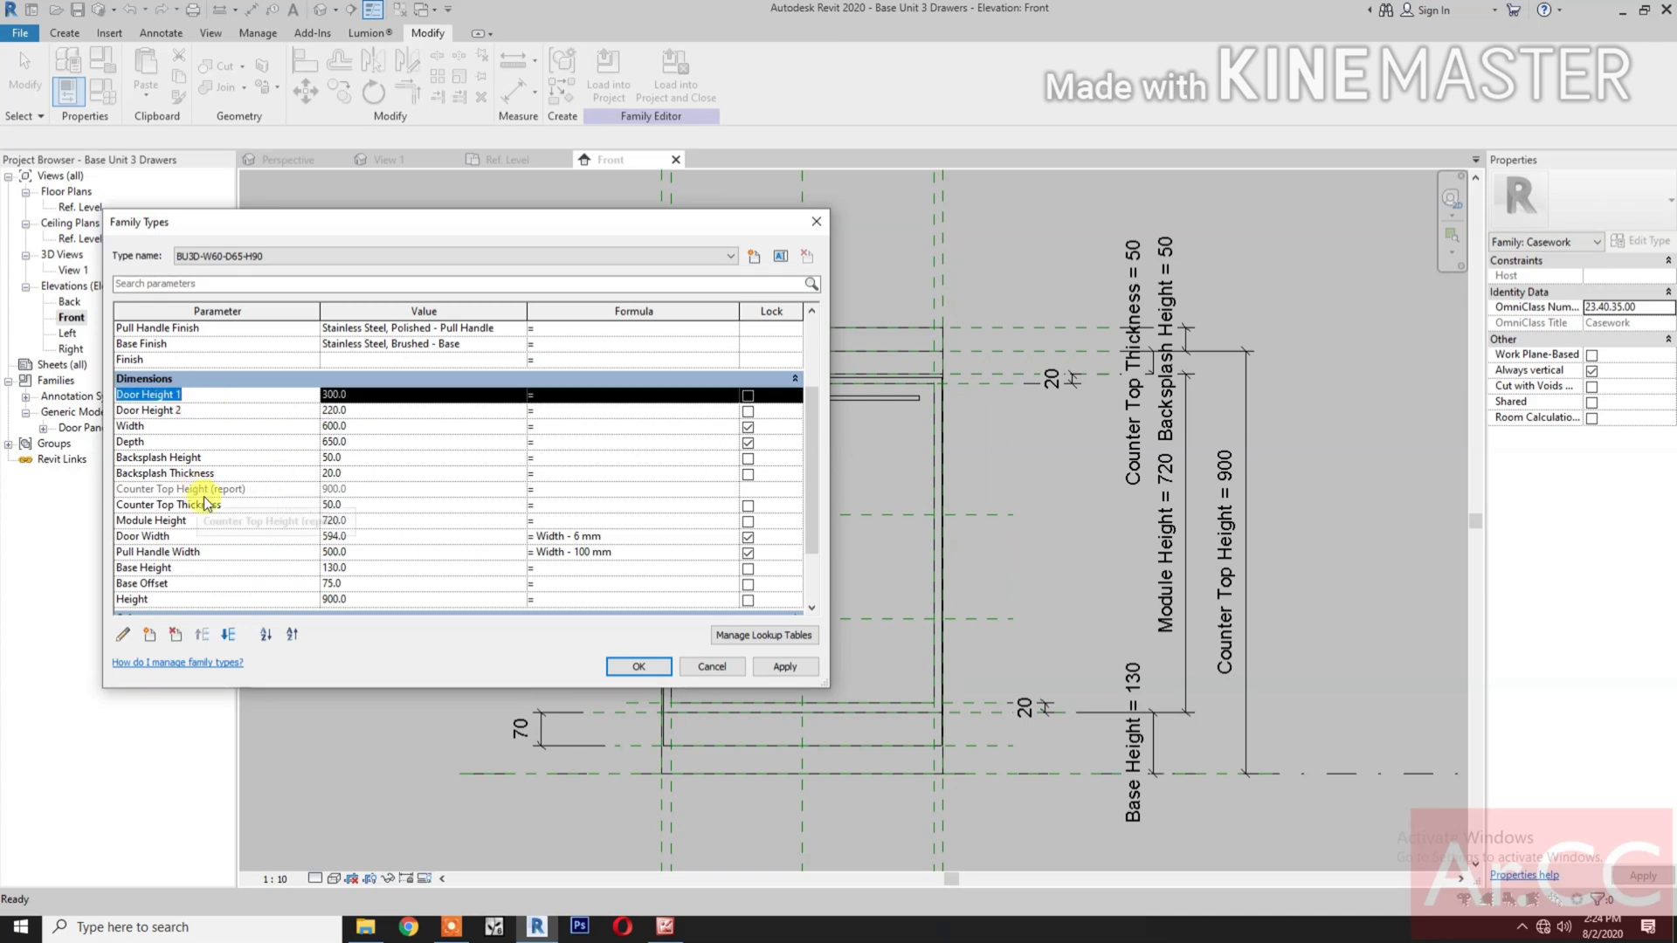
{"action": "left_click", "coordinate": [229, 636]}
{"action": "left_click", "coordinate": [229, 636]}
{"action": "left_click", "coordinate": [229, 636]}
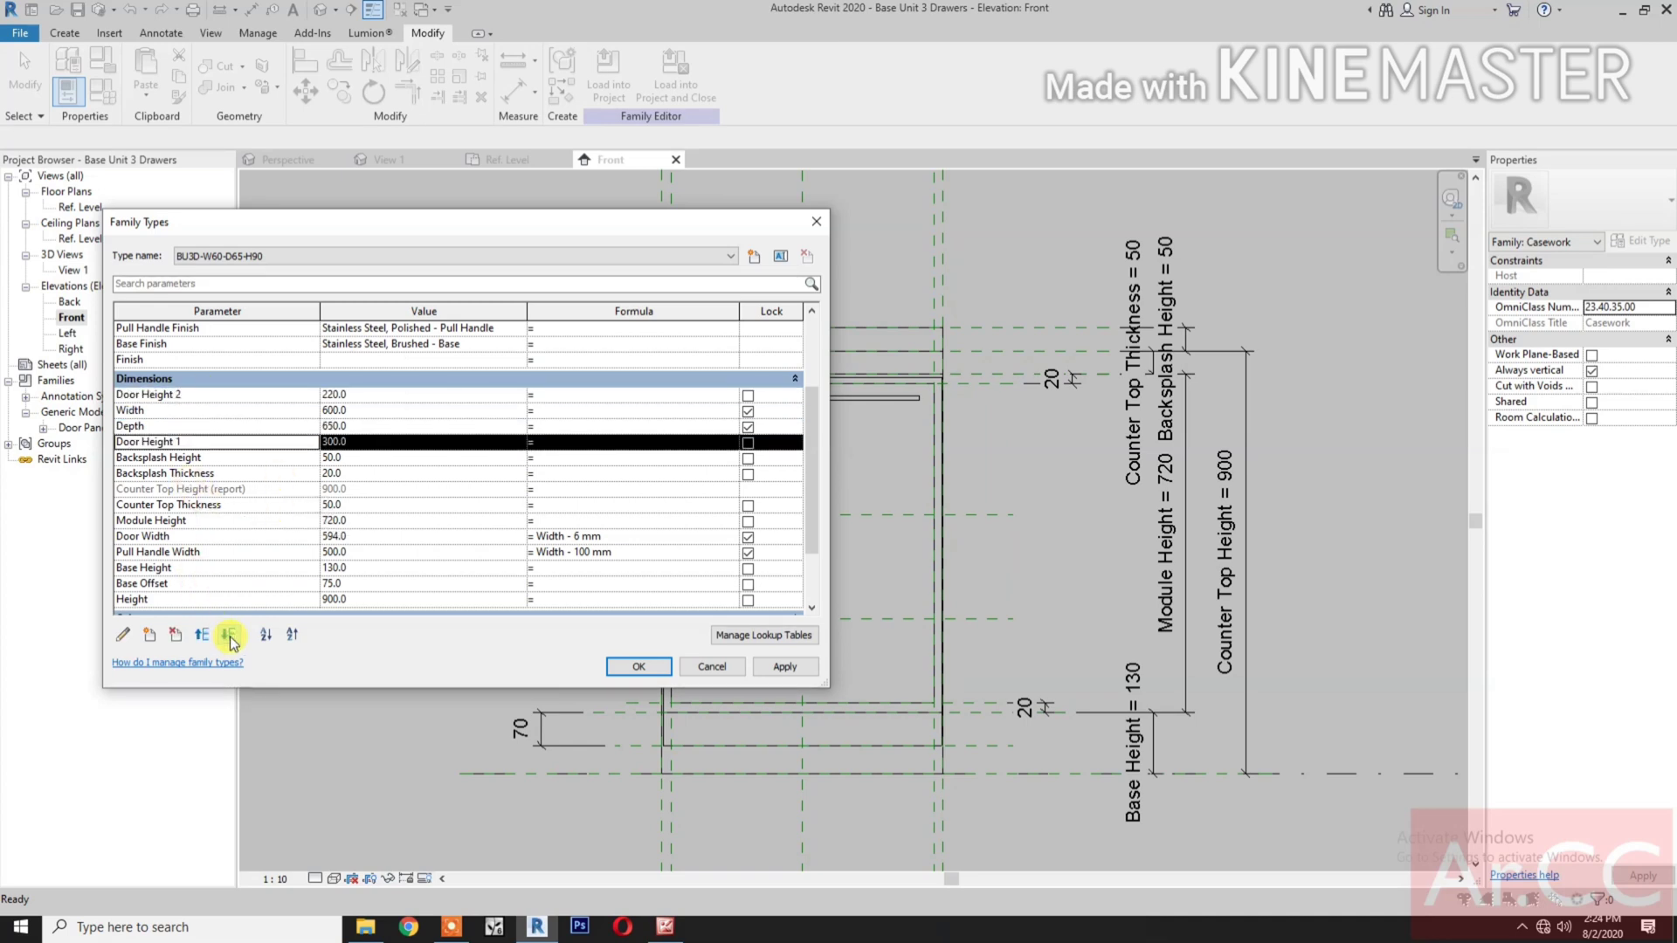
{"action": "left_click", "coordinate": [229, 636]}
{"action": "left_click", "coordinate": [228, 636]}
{"action": "left_click", "coordinate": [229, 636]}
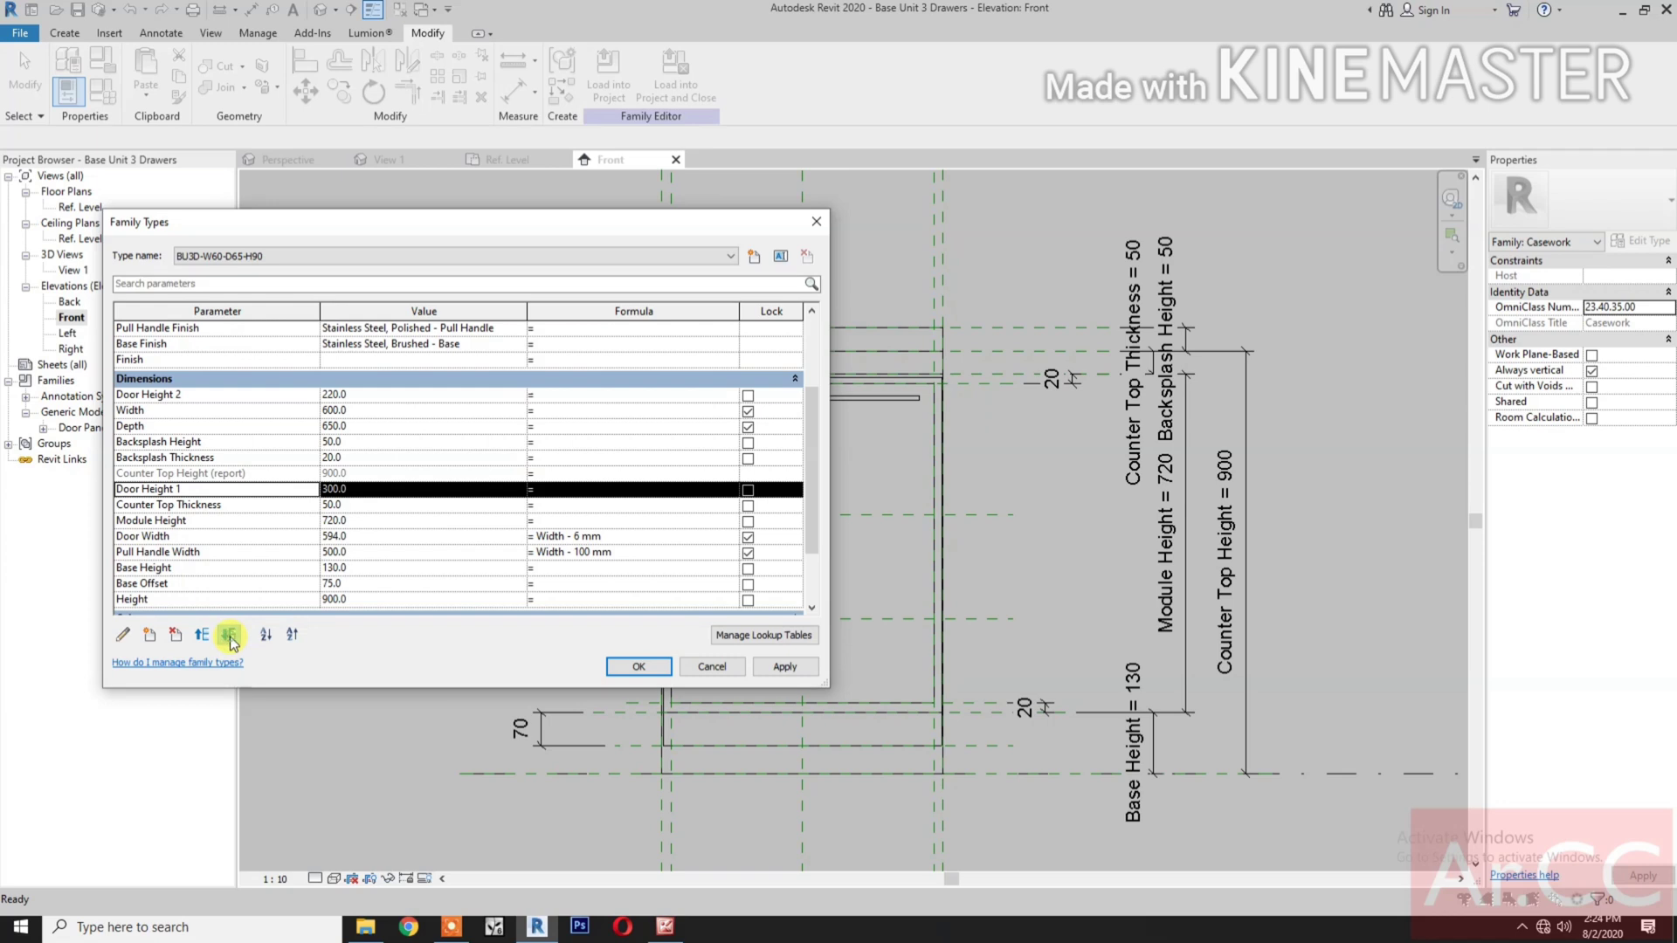
{"action": "left_click", "coordinate": [229, 636]}
{"action": "left_click", "coordinate": [167, 397]}
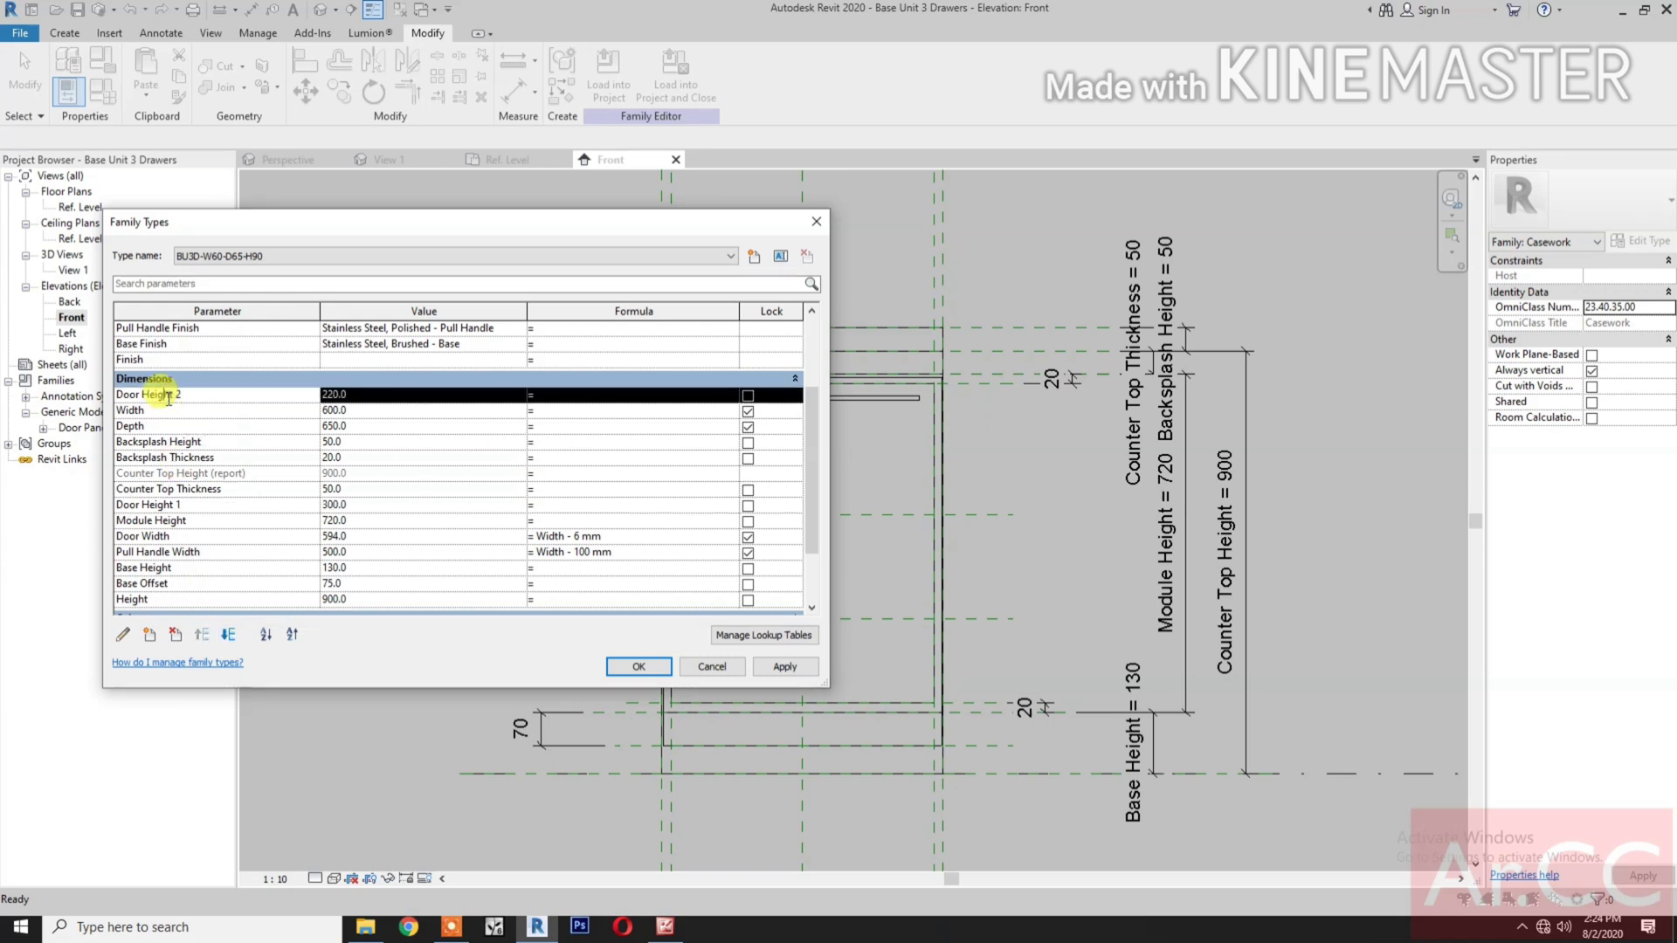
{"action": "left_click", "coordinate": [229, 636]}
{"action": "left_click", "coordinate": [228, 636]}
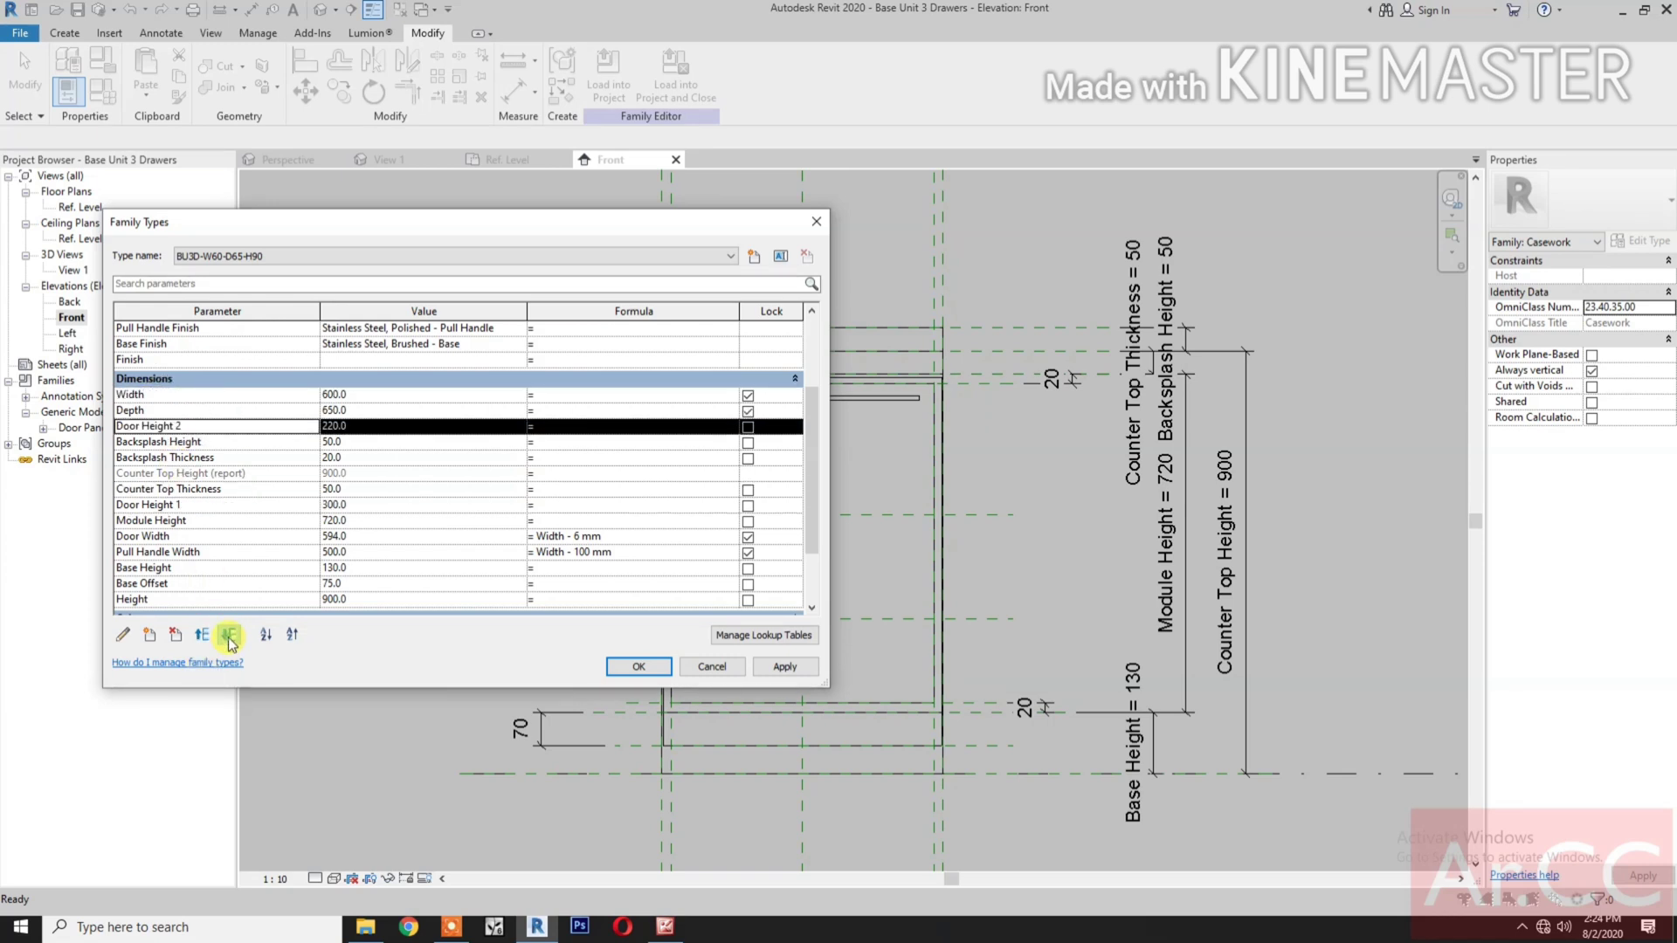
{"action": "left_click", "coordinate": [229, 636]}
{"action": "left_click", "coordinate": [229, 636]}
{"action": "left_click", "coordinate": [229, 636]}
{"action": "left_click", "coordinate": [229, 636]}
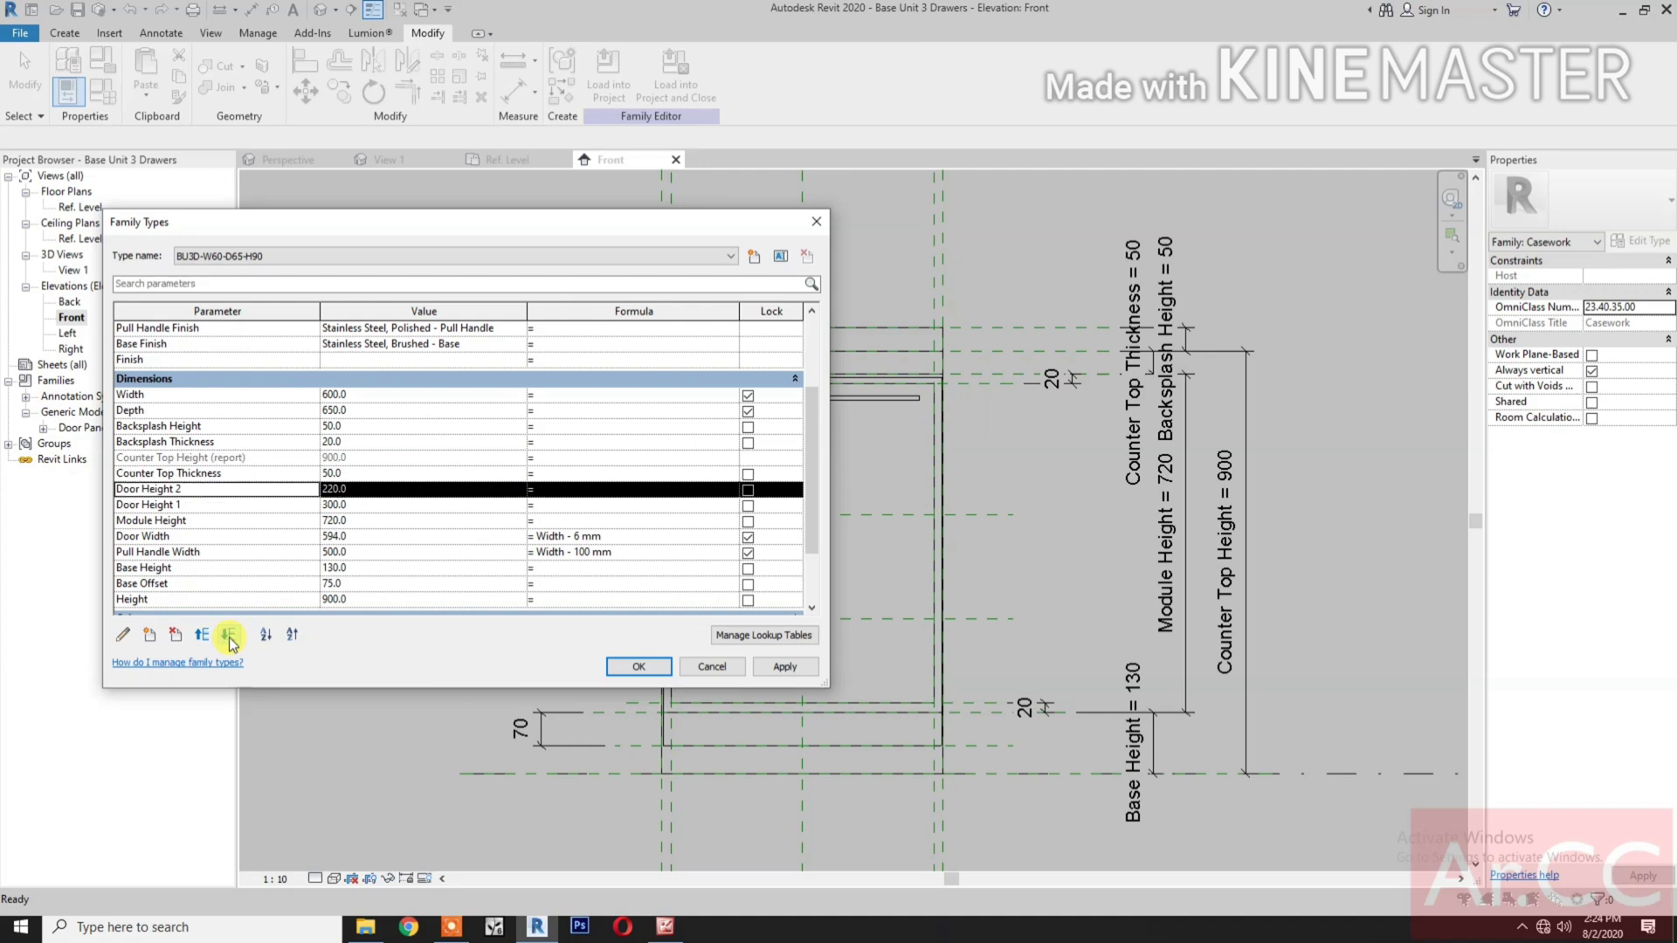
{"action": "left_click", "coordinate": [229, 636]}
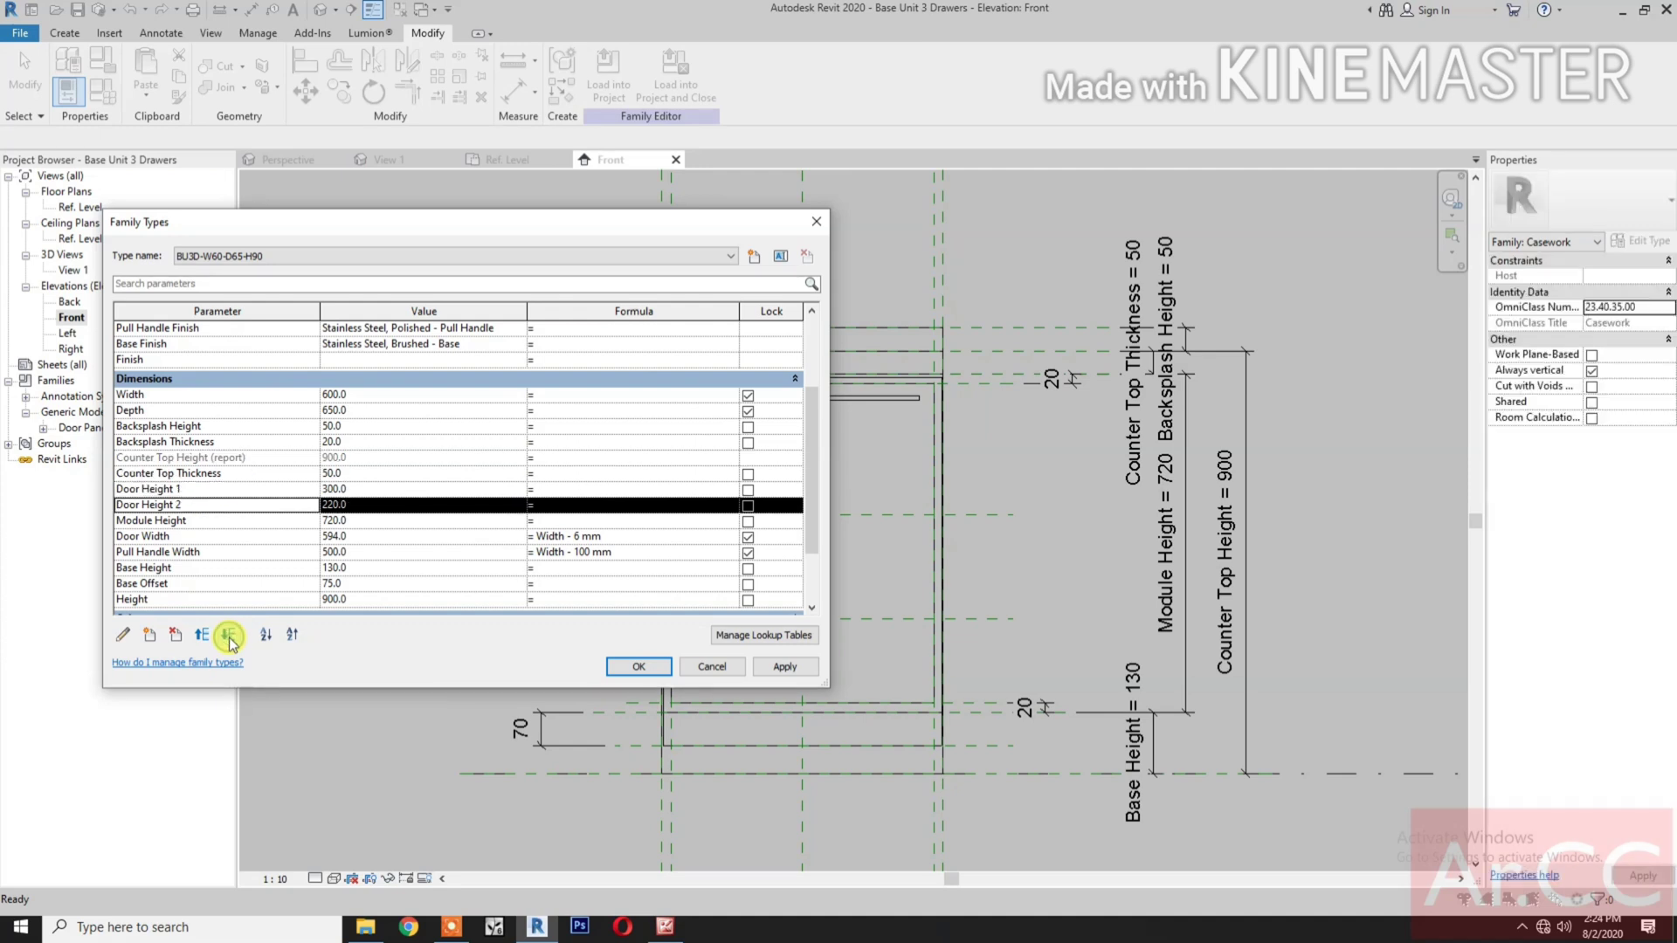
- Set Door Height 1 and Door Height 2 to 263 and apply
{"action": "left_click", "coordinate": [377, 489]}
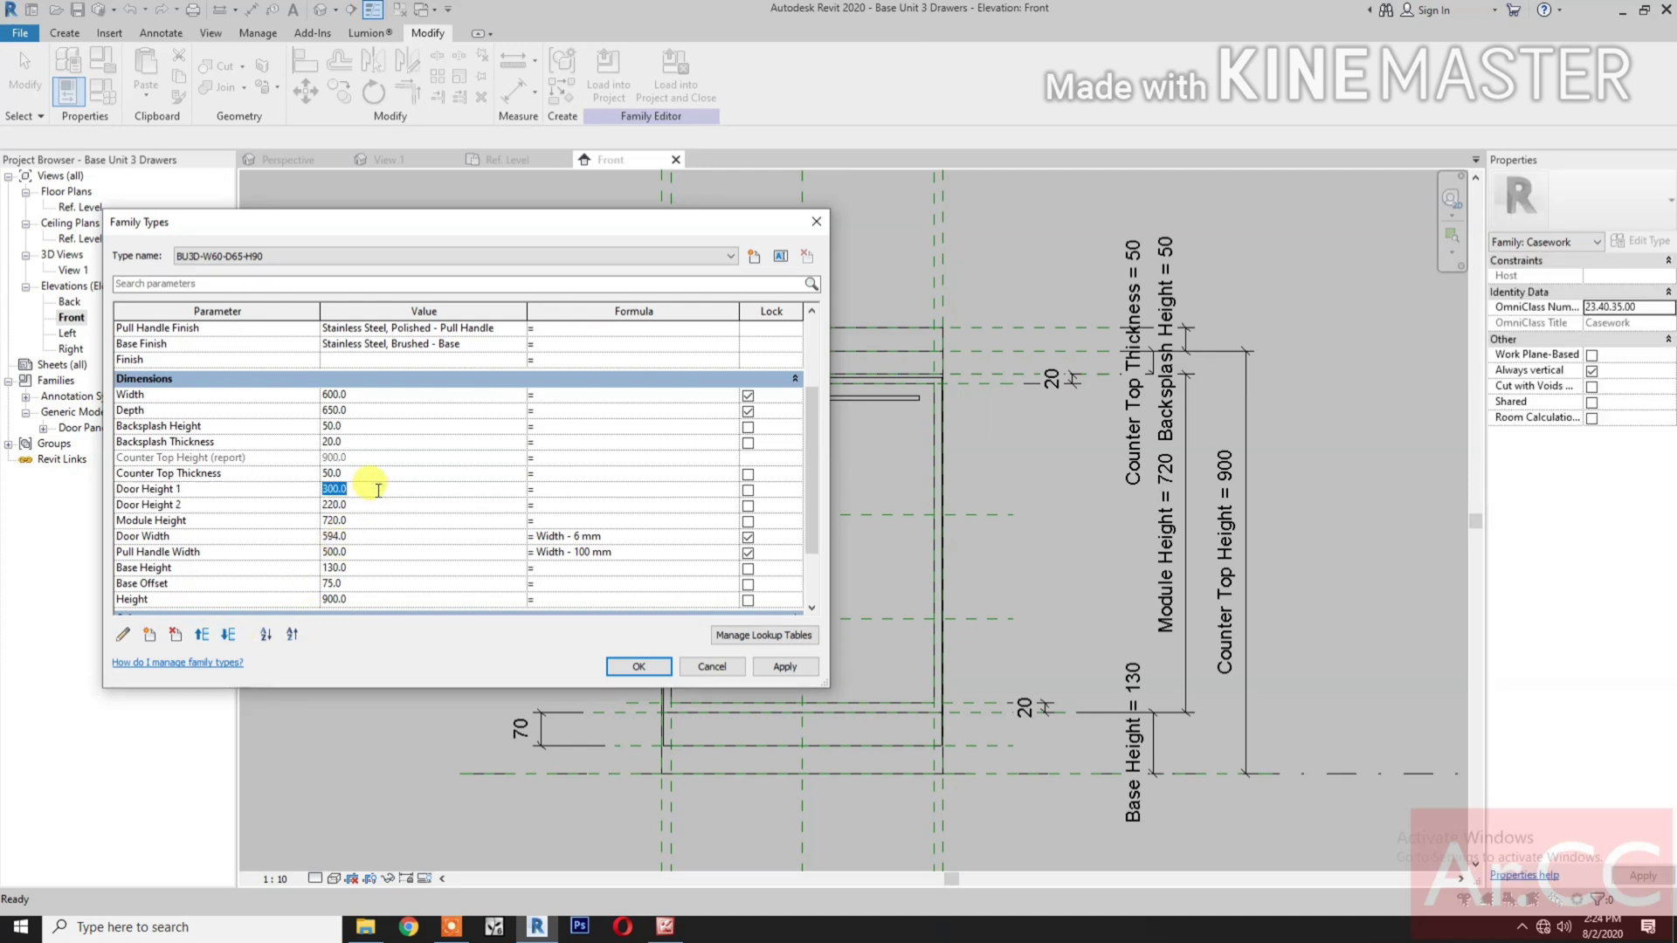
{"action": "left_click", "coordinate": [377, 489]}
{"action": "left_click_drag", "start_coordinate": [378, 489], "coordinate": [315, 494]}
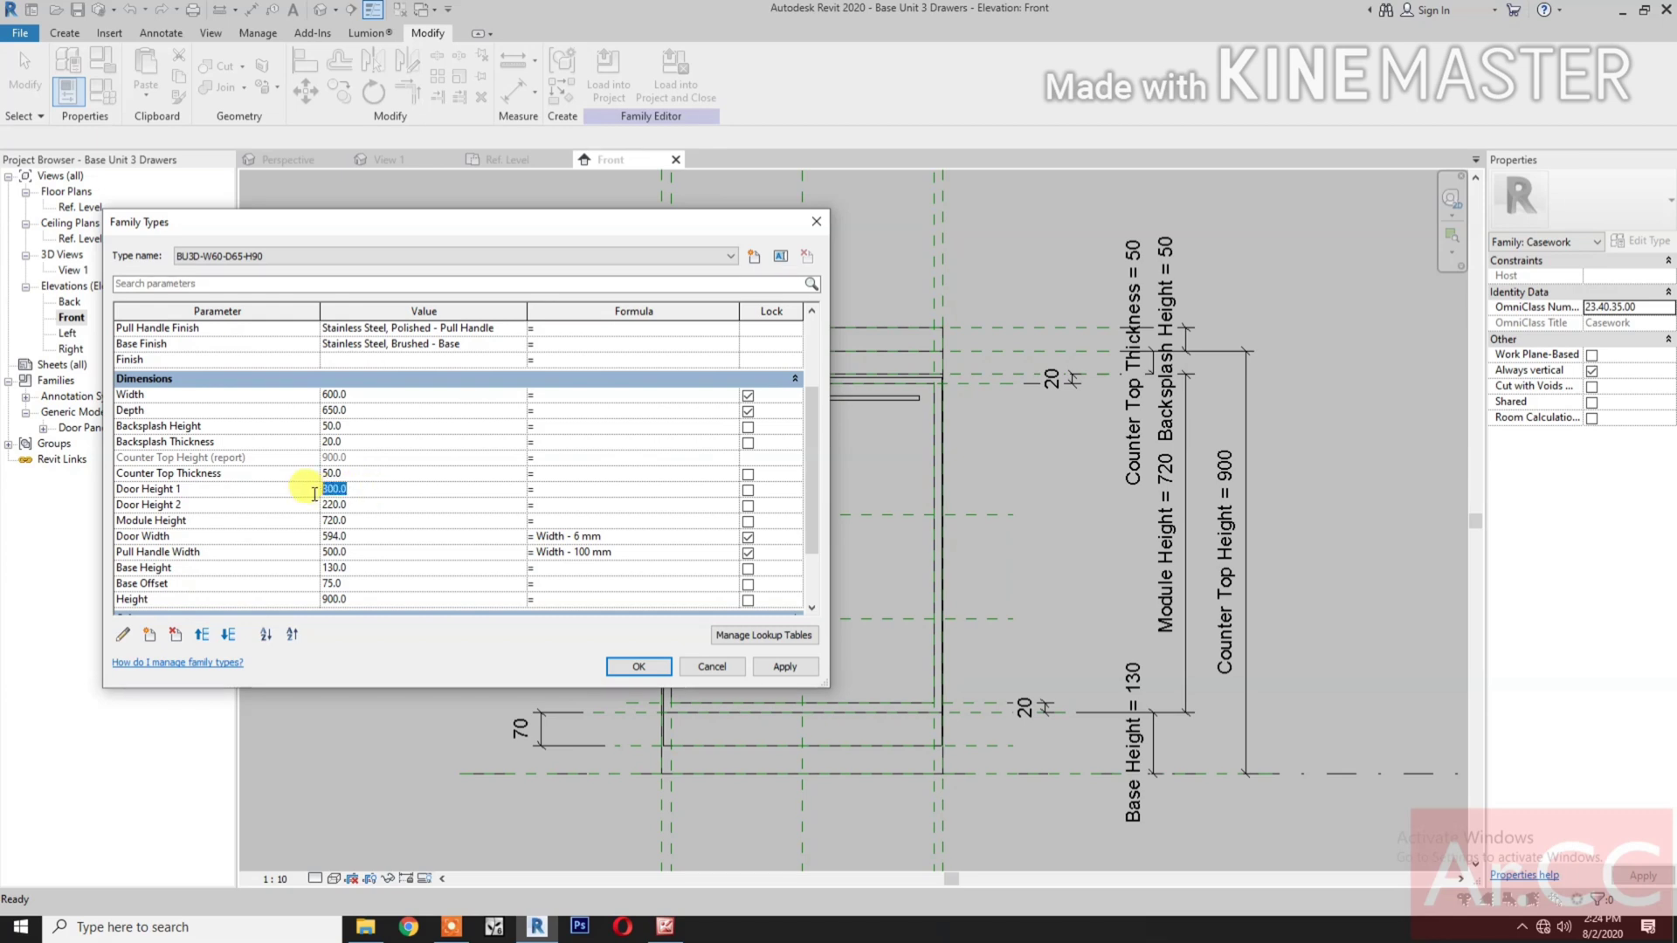
{"action": "type", "text": "263"}
{"action": "left_click", "coordinate": [371, 504]}
{"action": "type", "text": "2"}
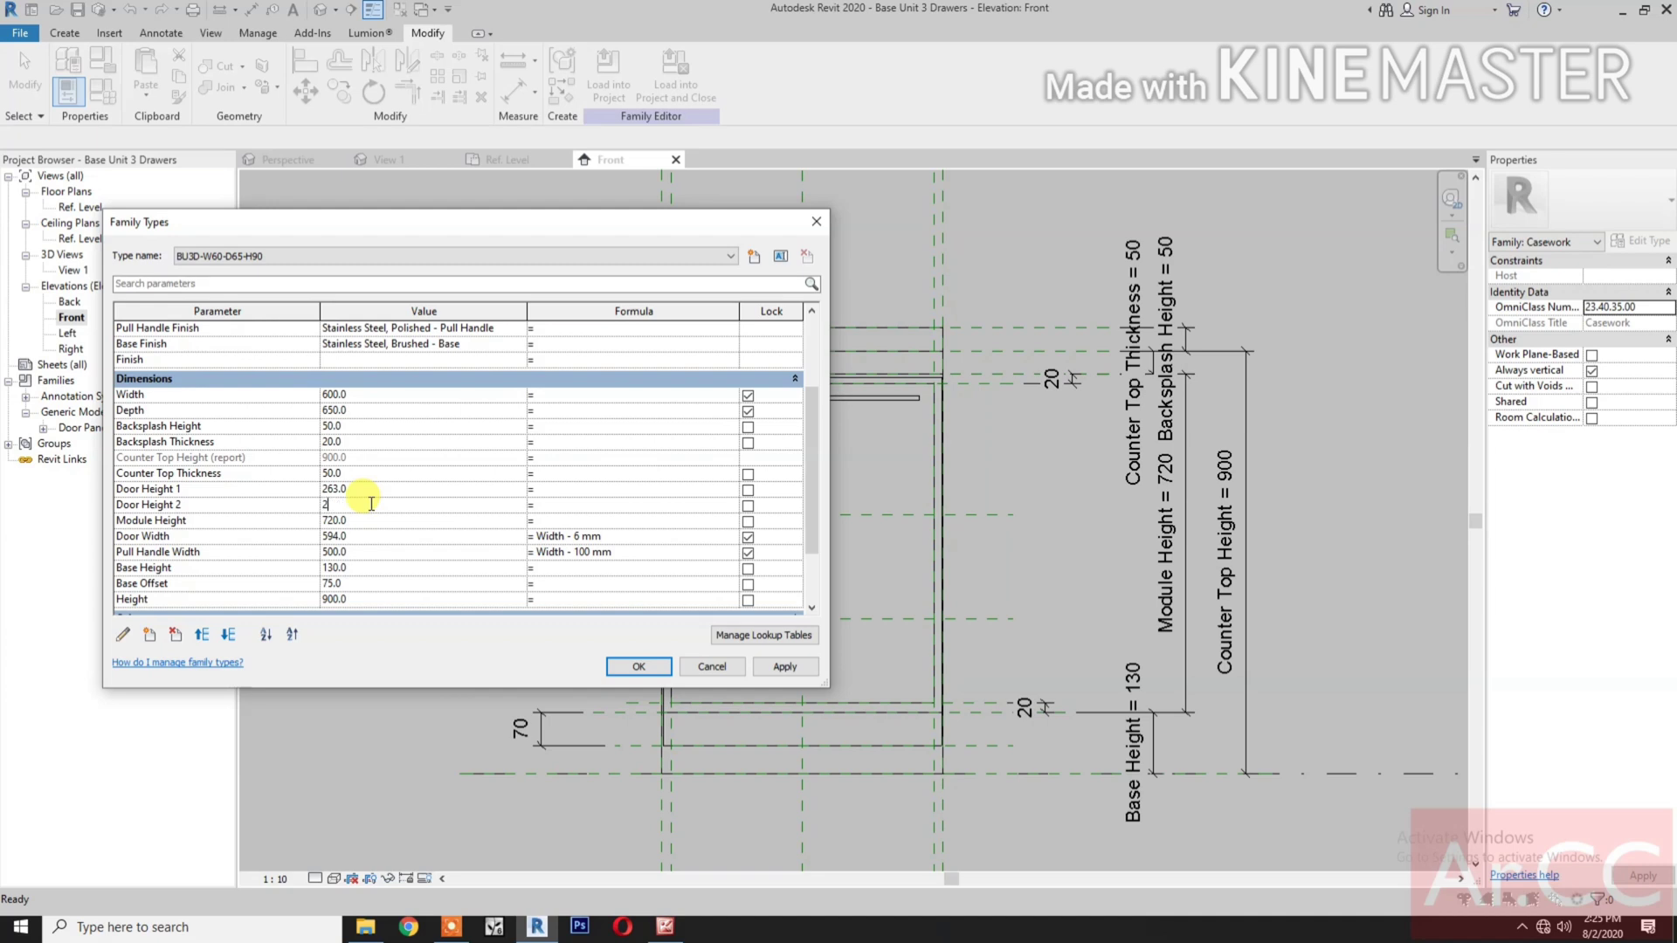
{"action": "type", "text": "63"}
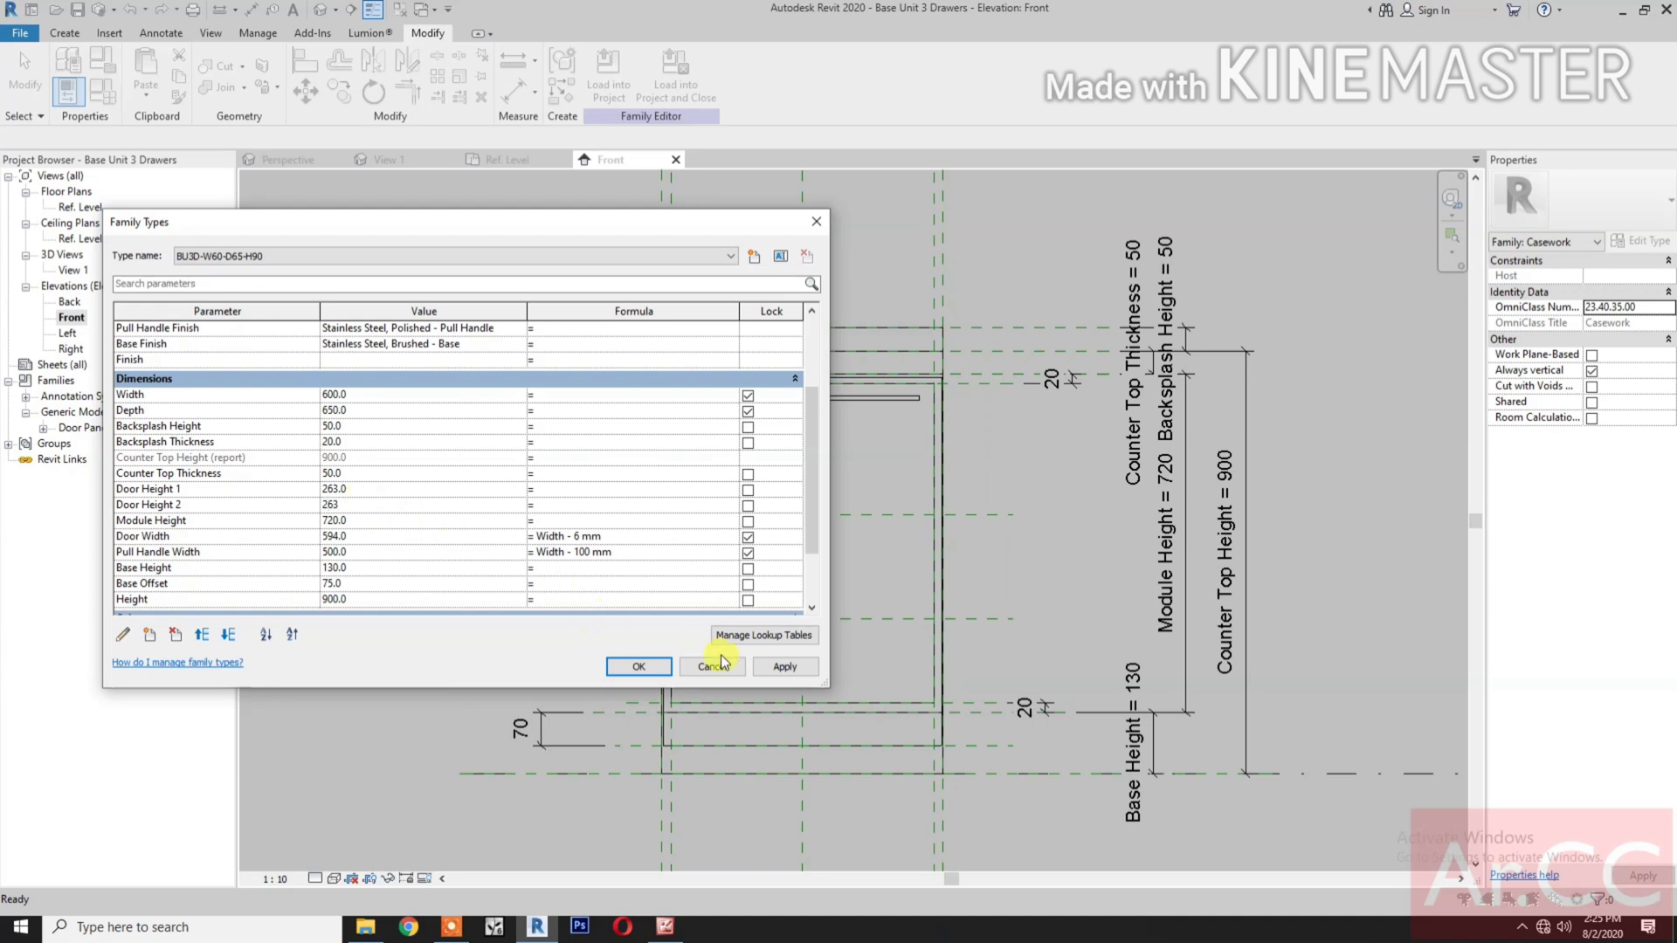
{"action": "left_click", "coordinate": [786, 667]}
{"action": "left_click", "coordinate": [625, 671]}
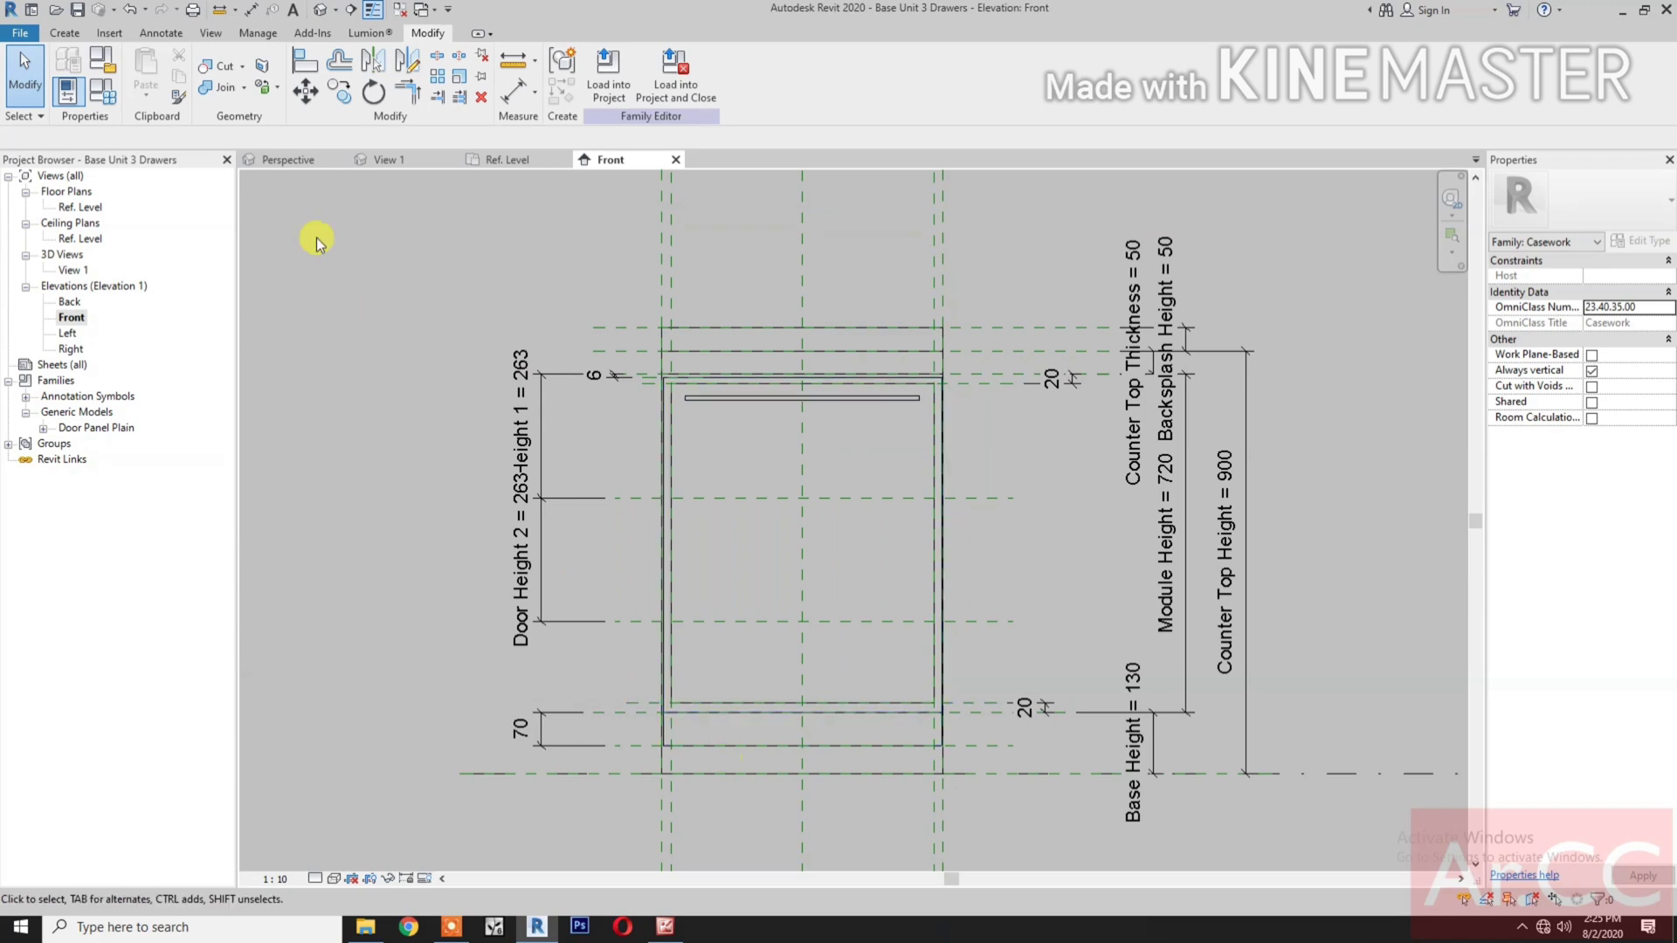
- Draw a horizontal reference plane just below the first drawer division line
{"action": "left_click", "coordinate": [64, 32]}
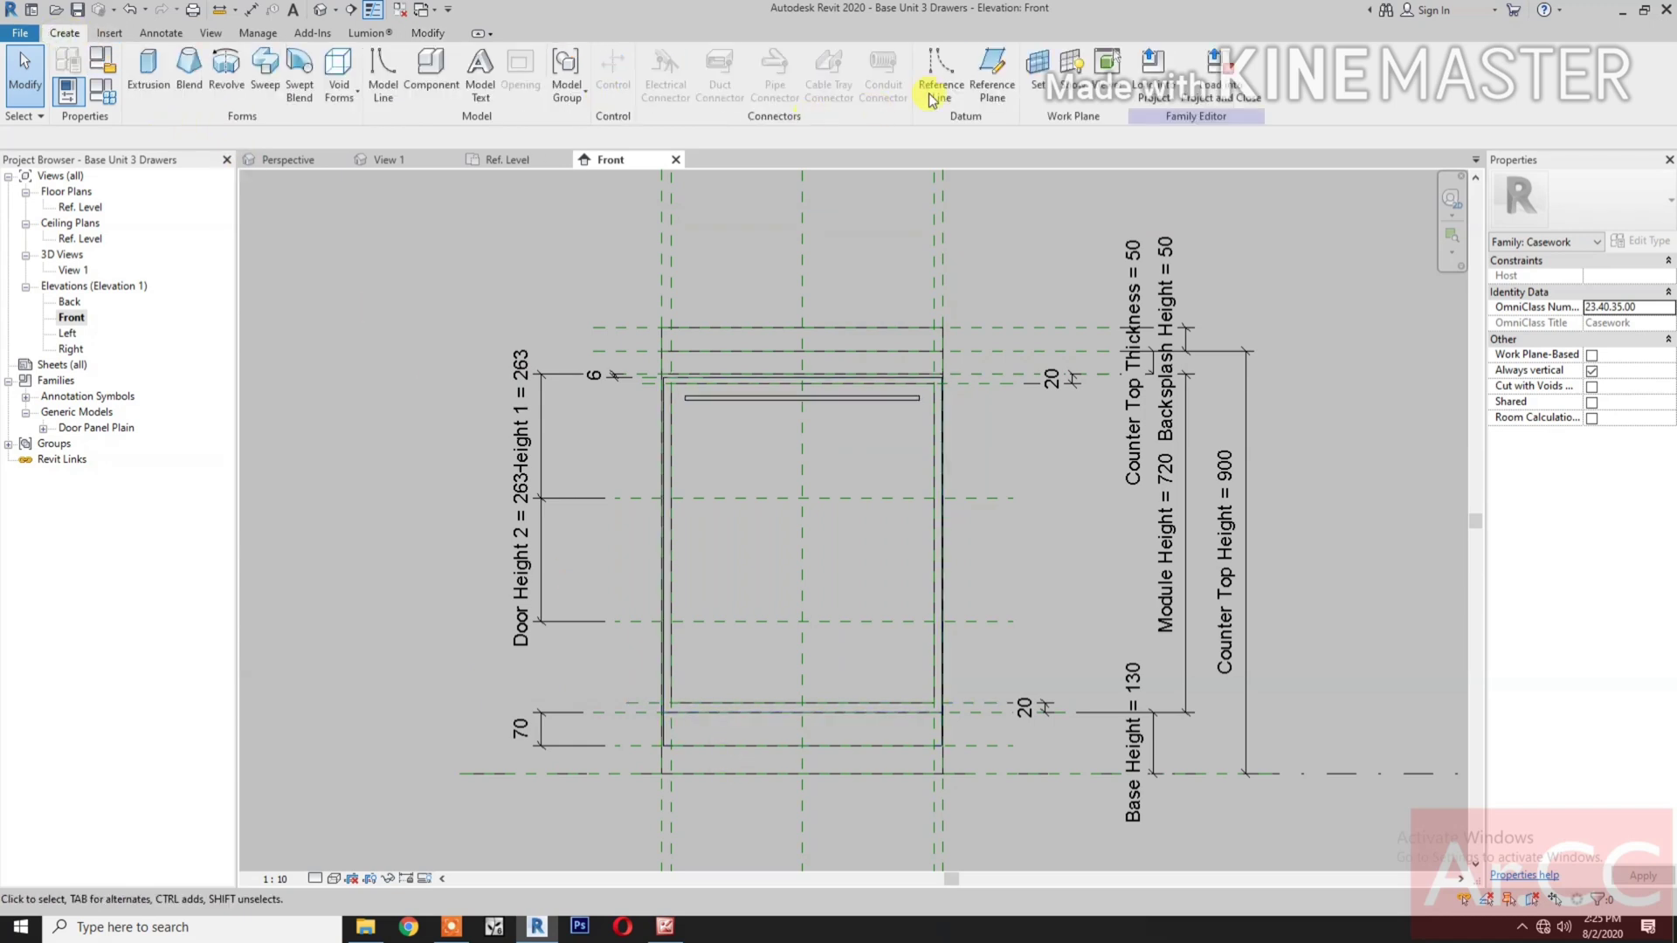
{"action": "left_click", "coordinate": [990, 90]}
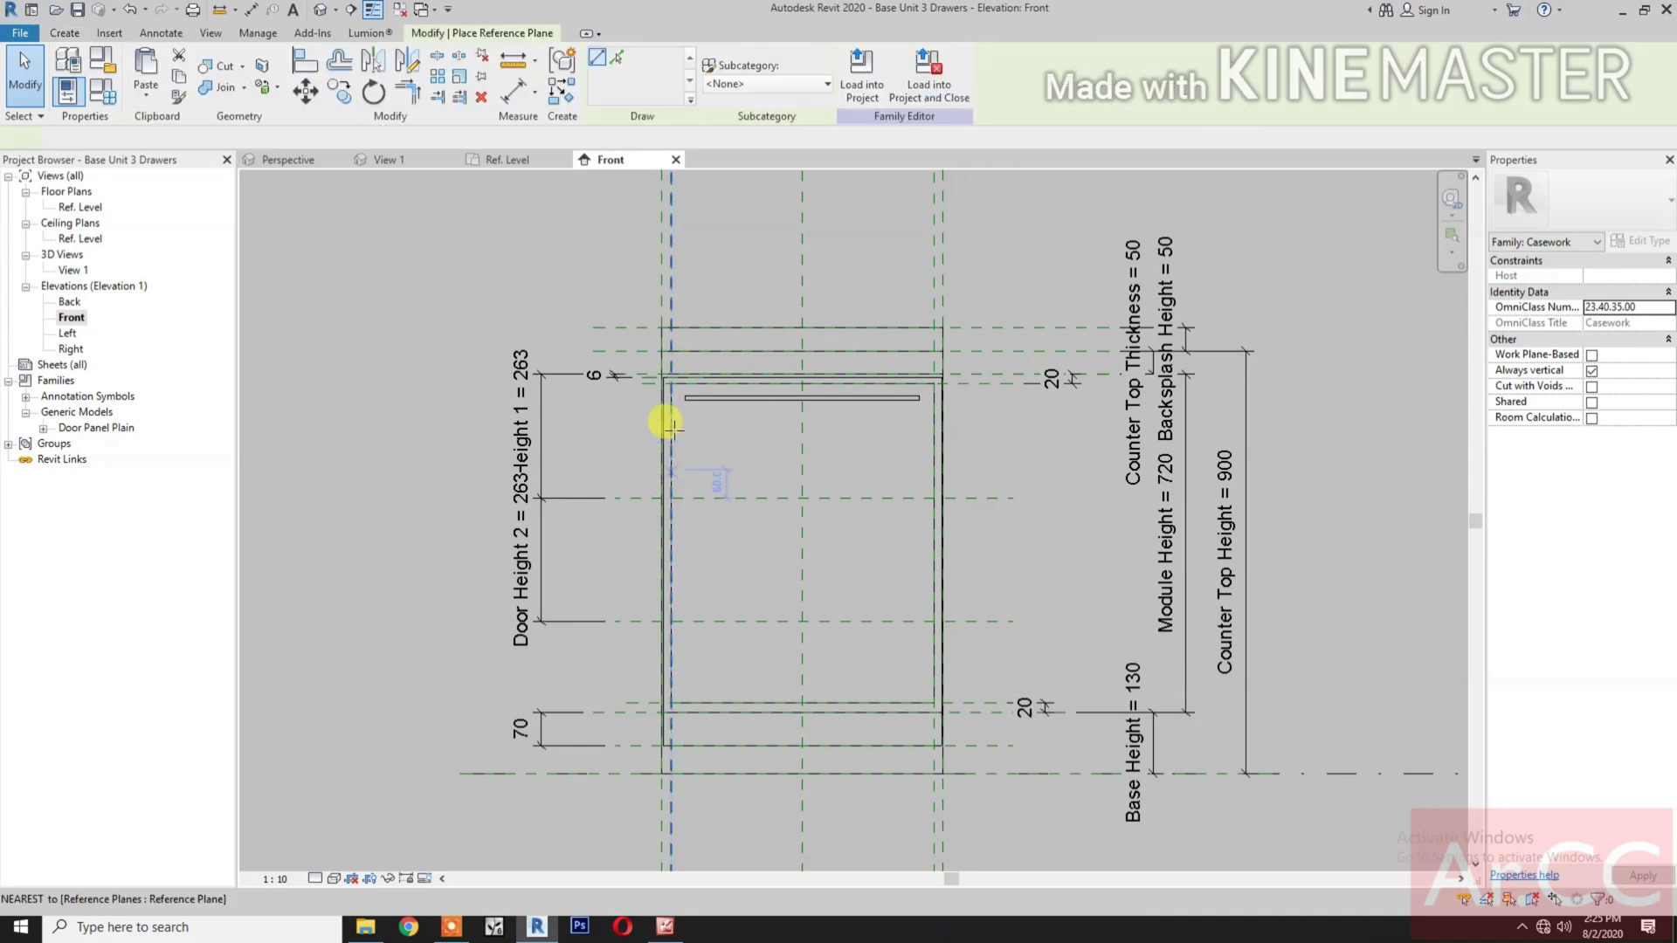
{"action": "scroll", "coordinate": [664, 480], "scroll_direction": "up", "scroll_amount": 2}
{"action": "scroll", "coordinate": [611, 517], "scroll_direction": "up", "scroll_amount": 3}
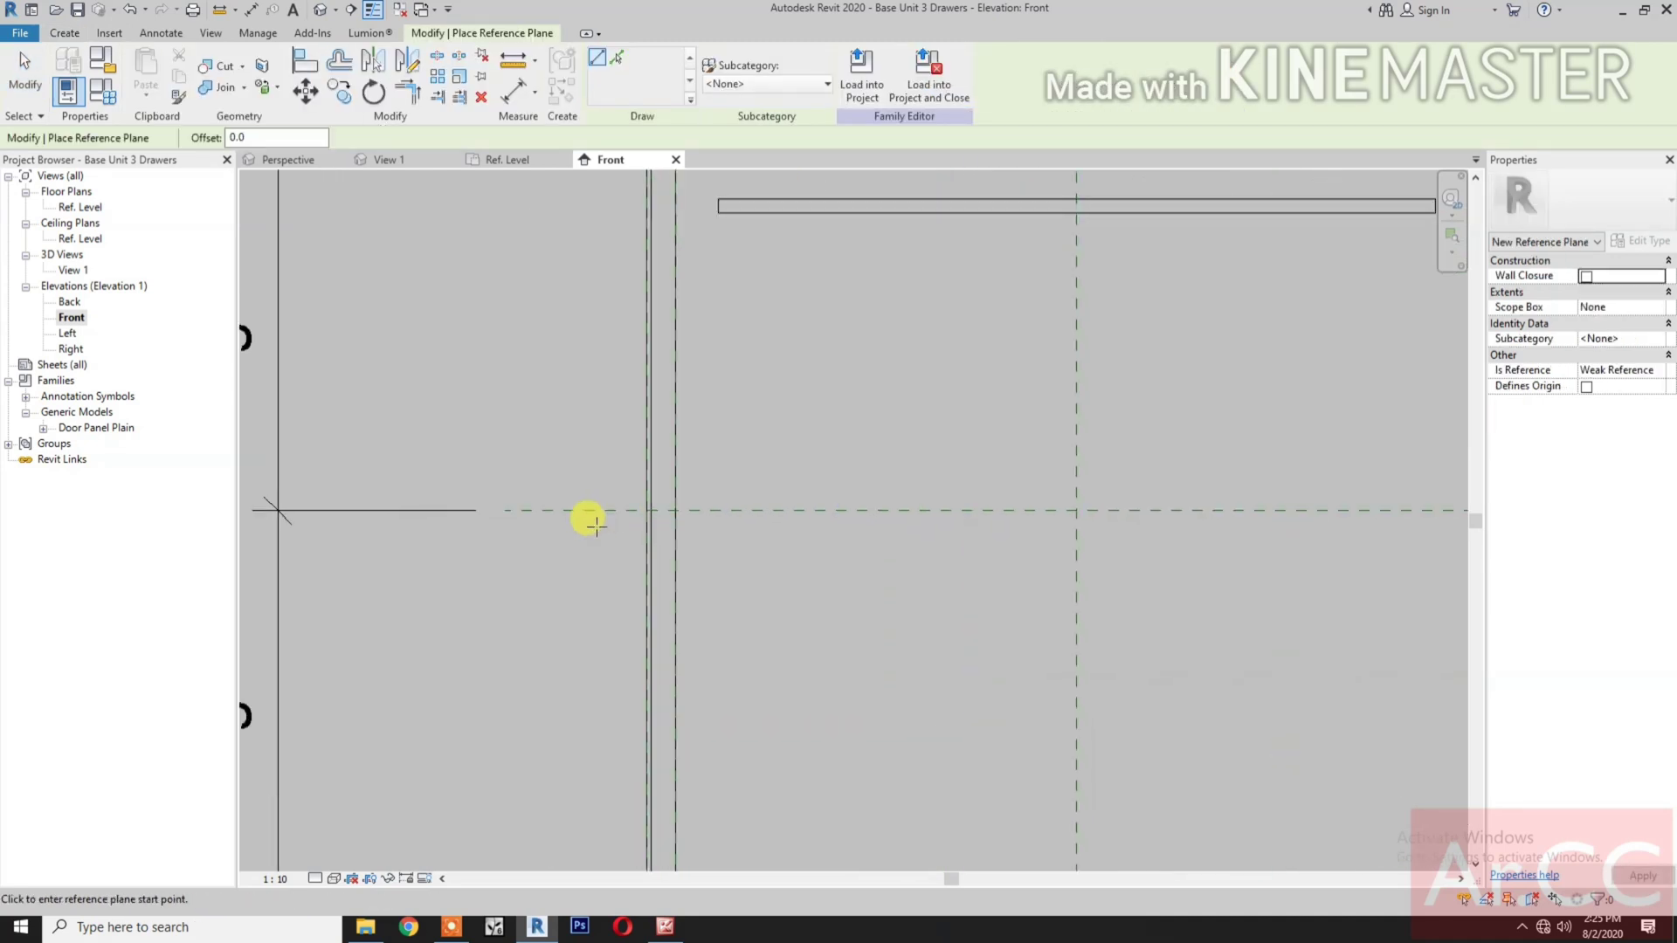
{"action": "left_click", "coordinate": [594, 527]}
{"action": "left_click", "coordinate": [865, 527]}
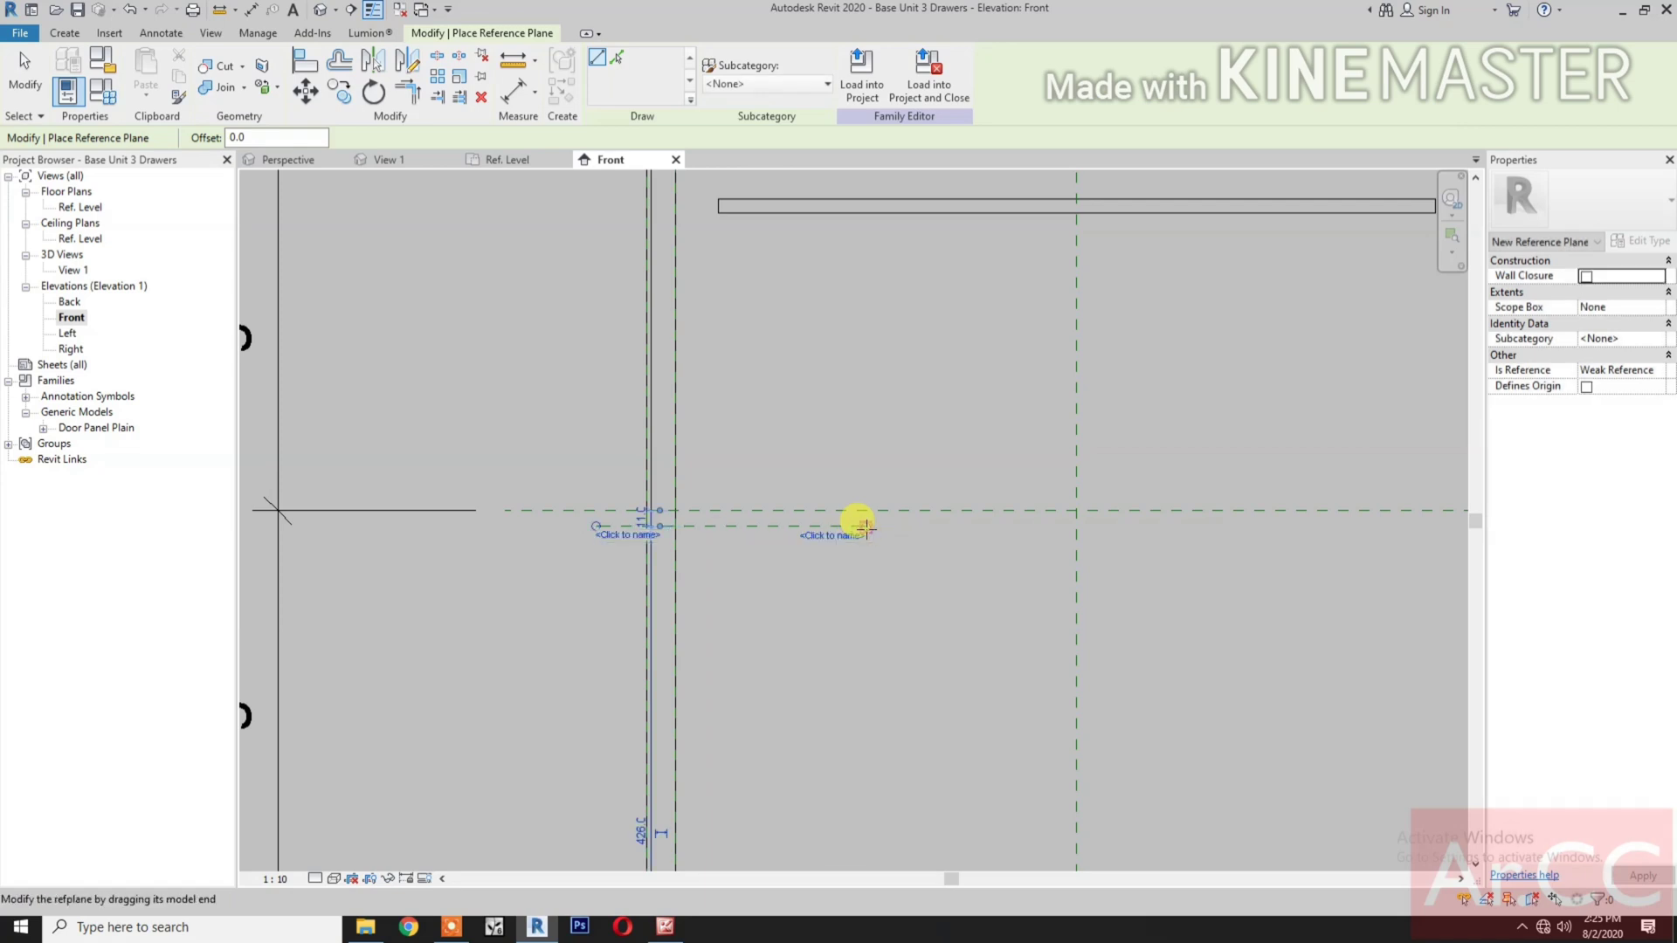
{"action": "key", "text": "Escape"}
- Dimension the gap between the division line and the new plane
{"action": "key", "text": "d"}
{"action": "key", "text": "i"}
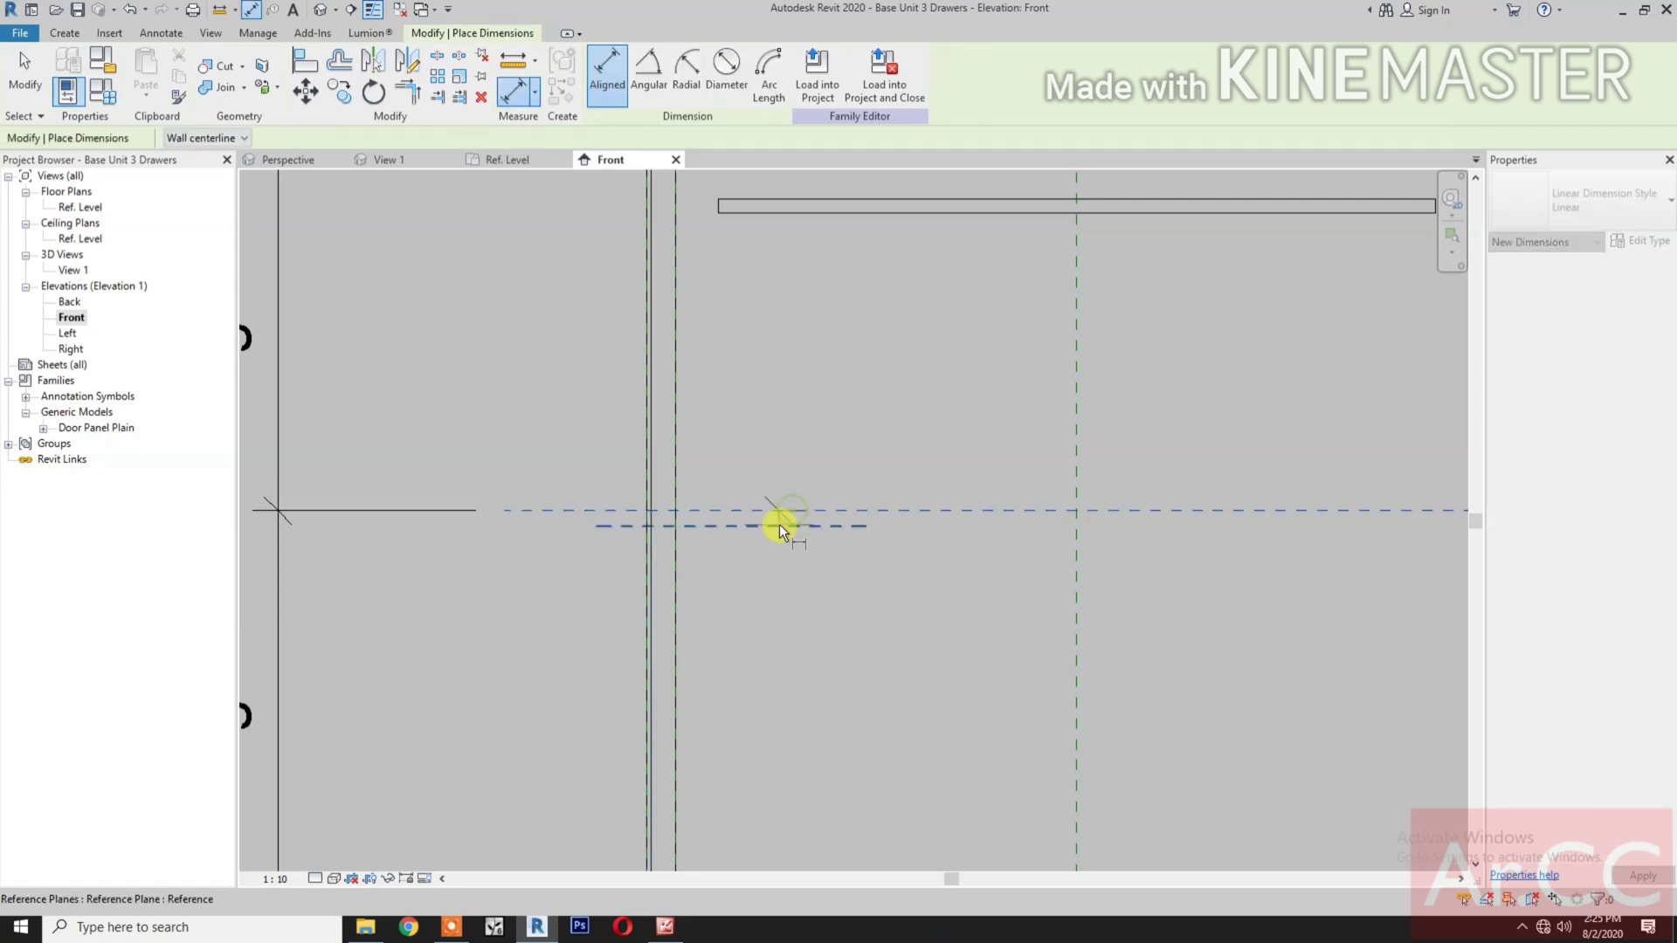
{"action": "scroll", "coordinate": [472, 620], "scroll_direction": "down", "scroll_amount": 1}
{"action": "scroll", "coordinate": [471, 620], "scroll_direction": "down", "scroll_amount": 2}
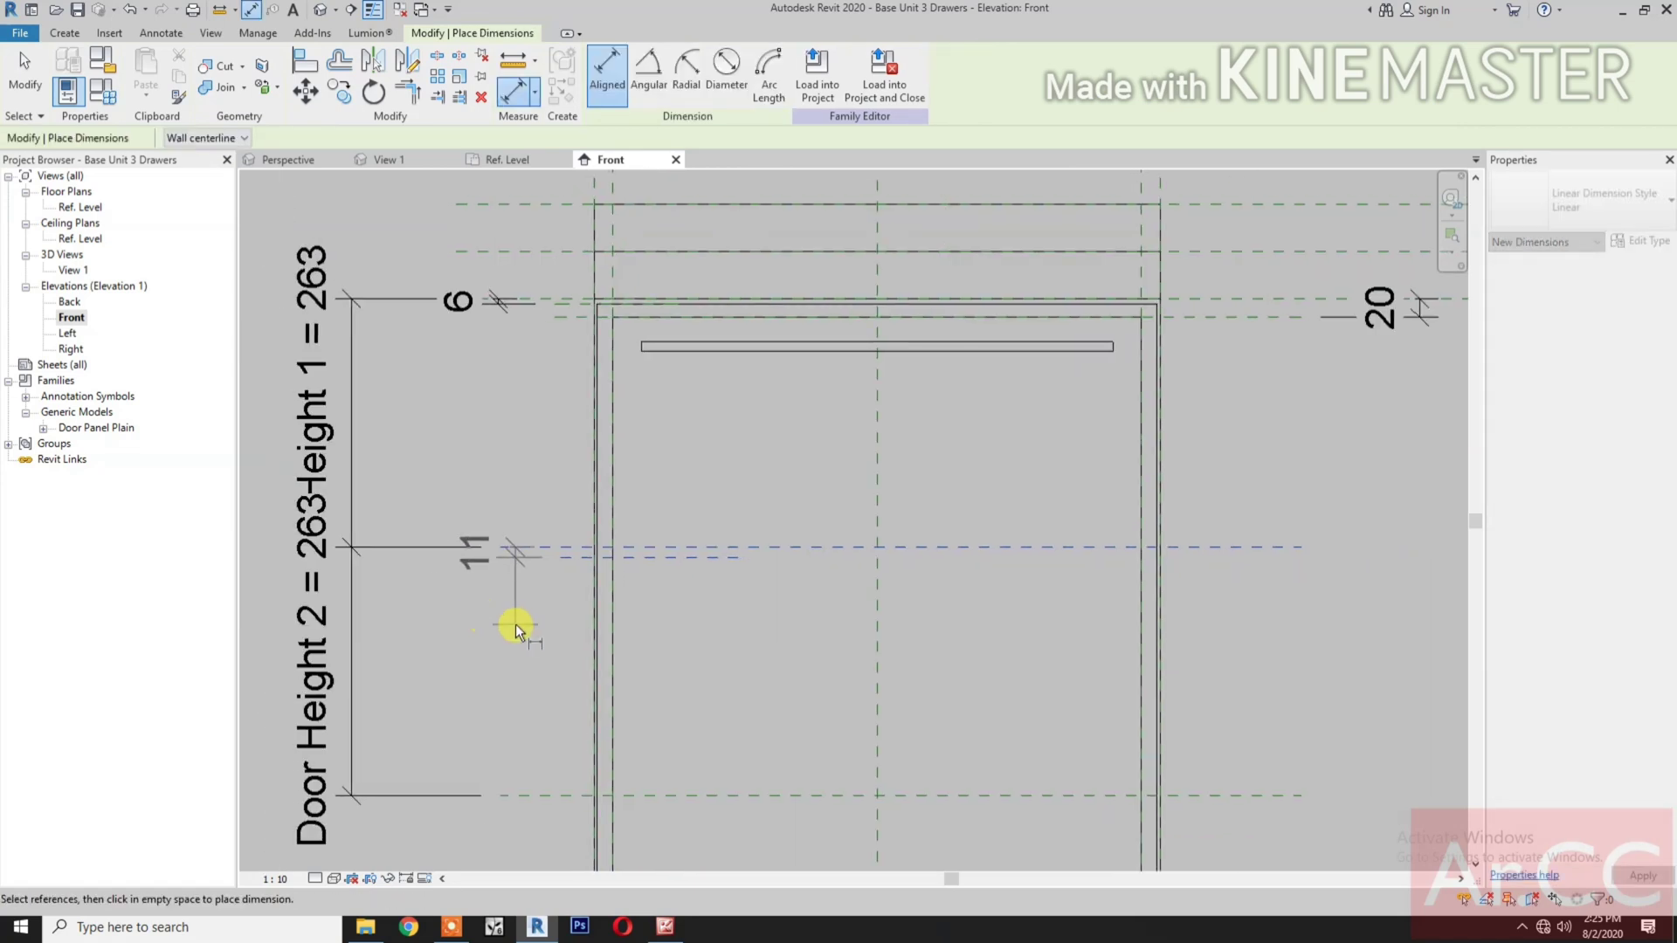
{"action": "left_click", "coordinate": [498, 618]}
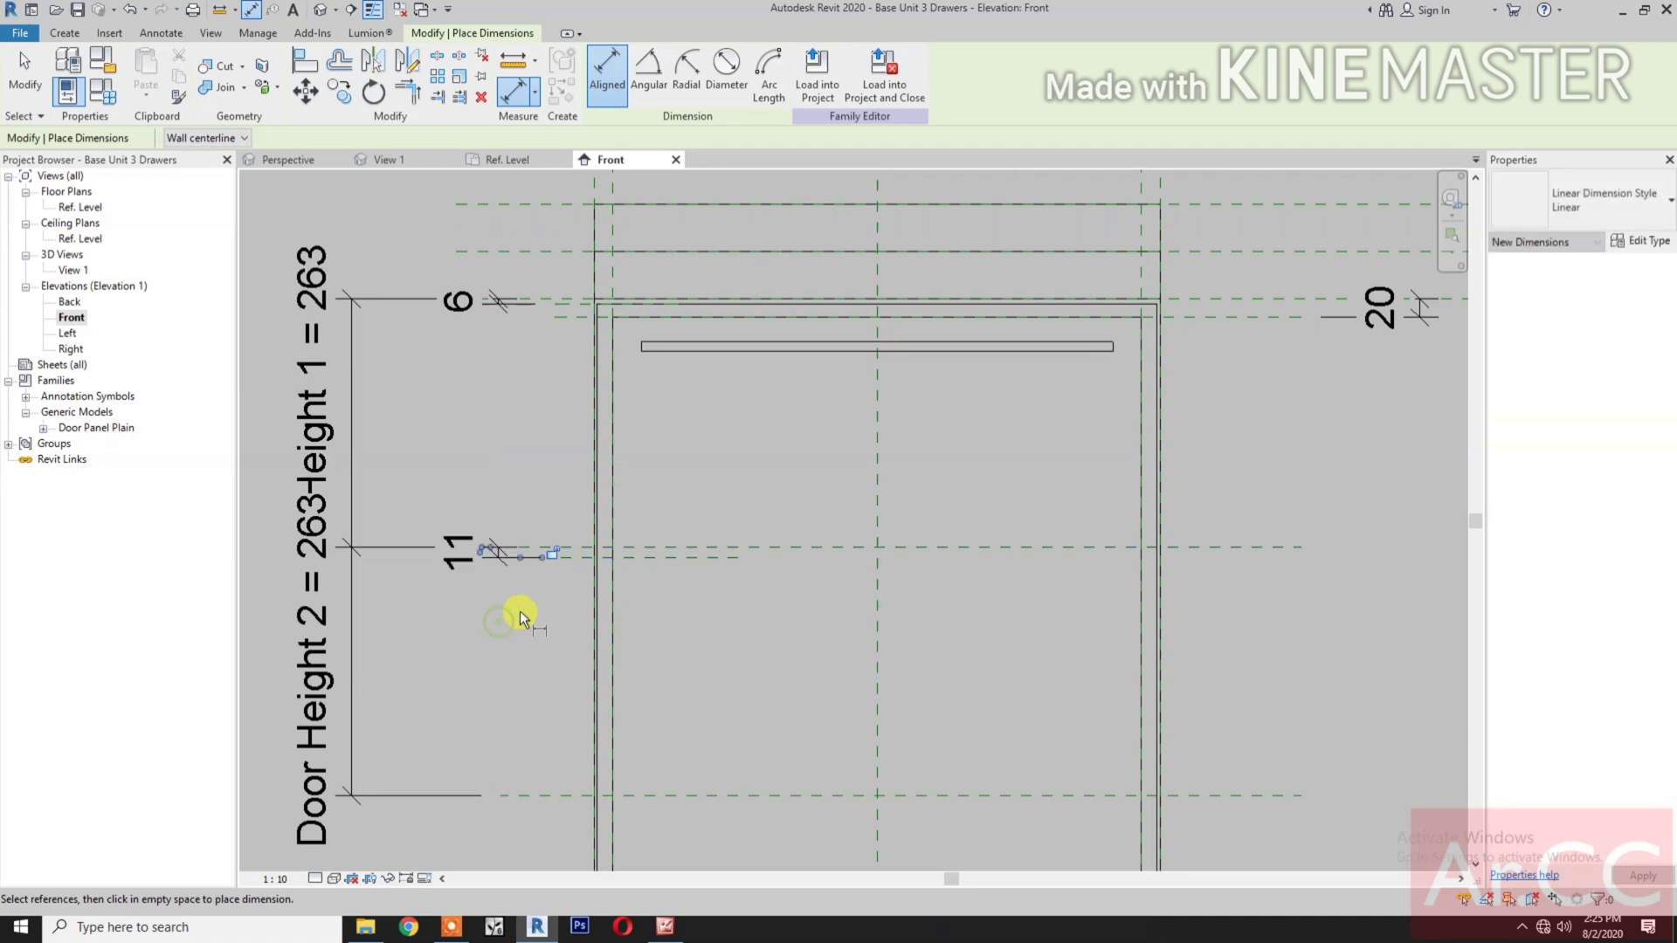
{"action": "key", "text": "Escape"}
{"action": "key", "text": "Escape"}
- Change the gap from 11 to 6 to match the top gap
{"action": "left_click", "coordinate": [655, 559]}
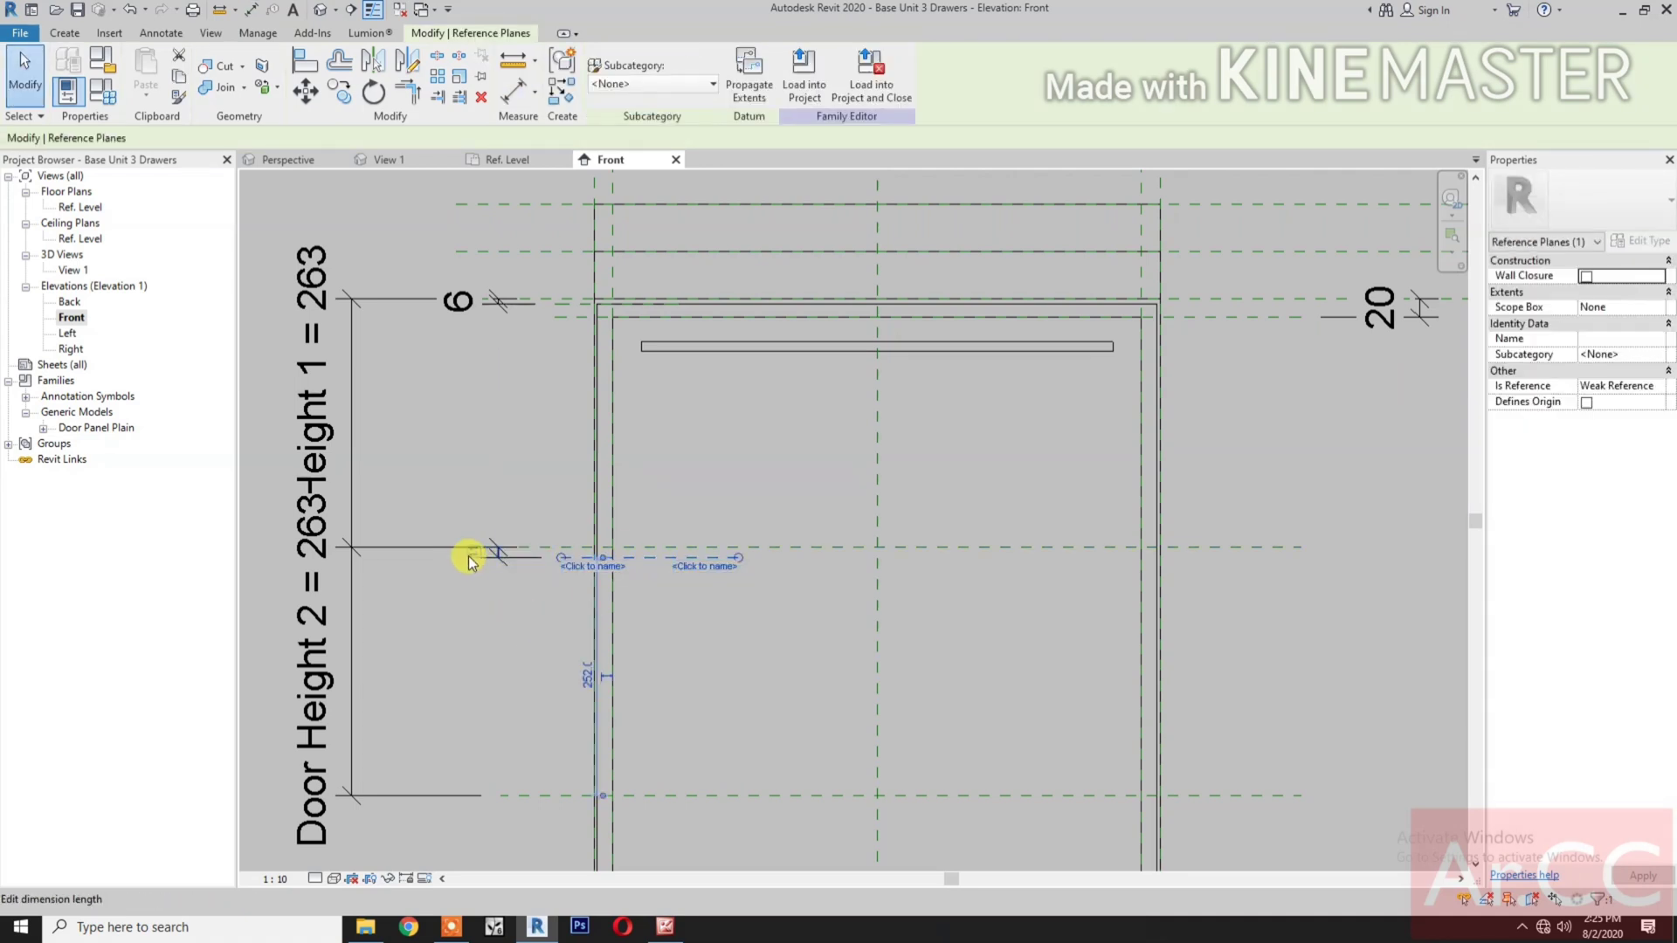
{"action": "left_click", "coordinate": [469, 554]}
{"action": "type", "text": "6"}
{"action": "key", "text": "Return"}
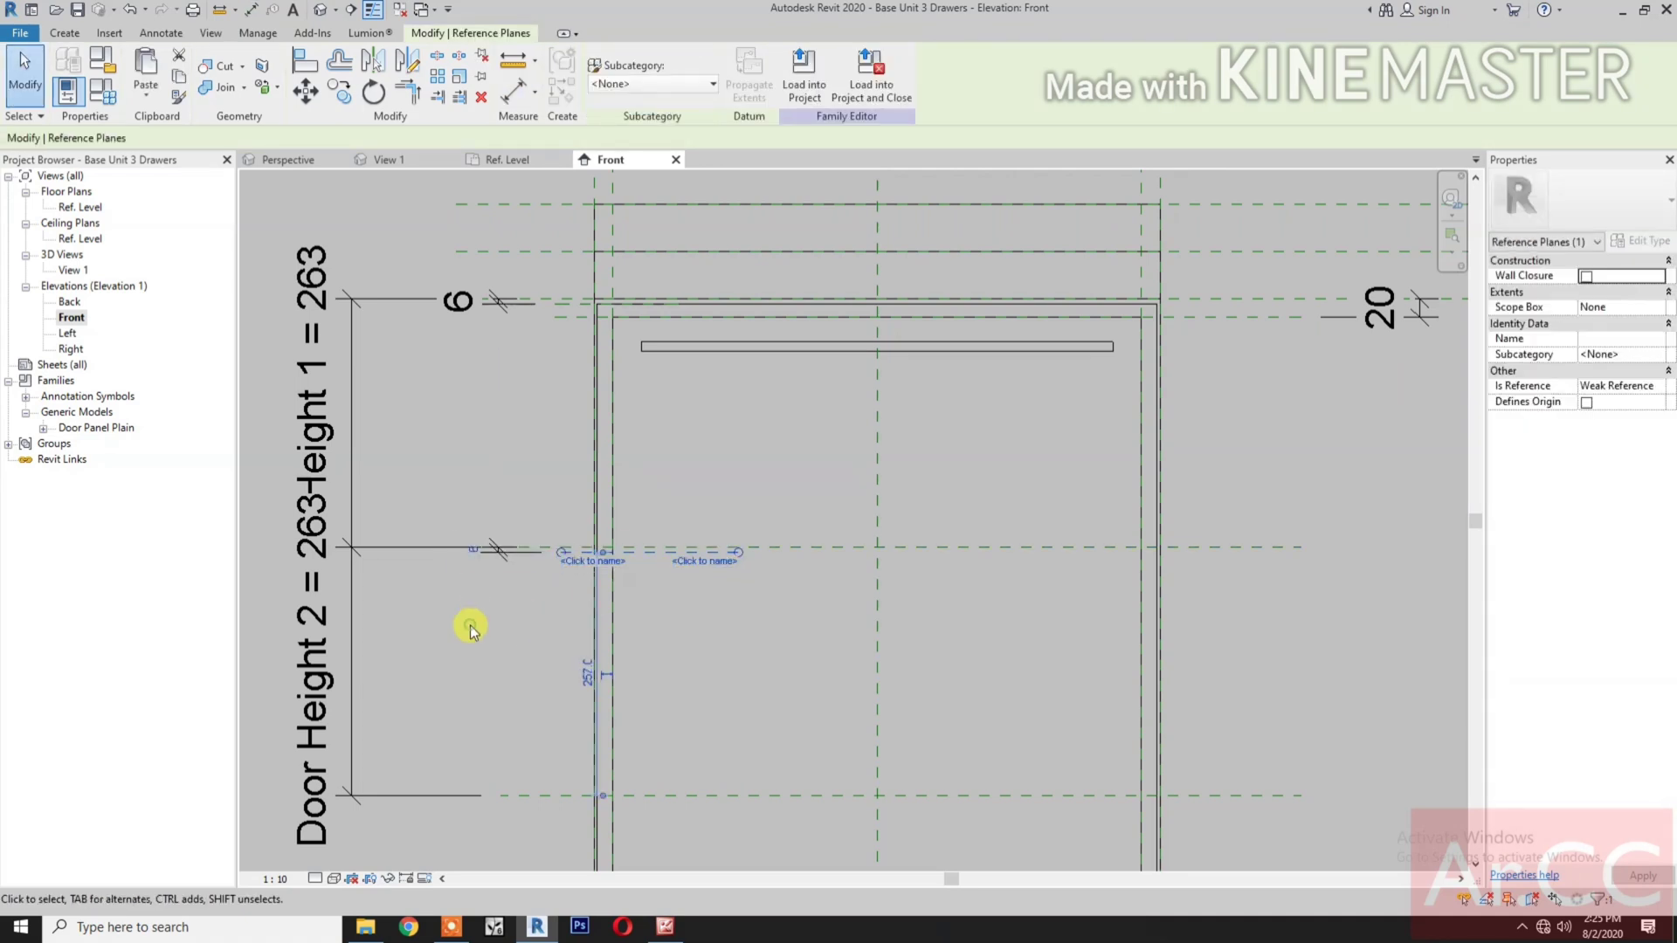
{"action": "key", "text": "Escape"}
{"action": "left_click", "coordinate": [500, 554]}
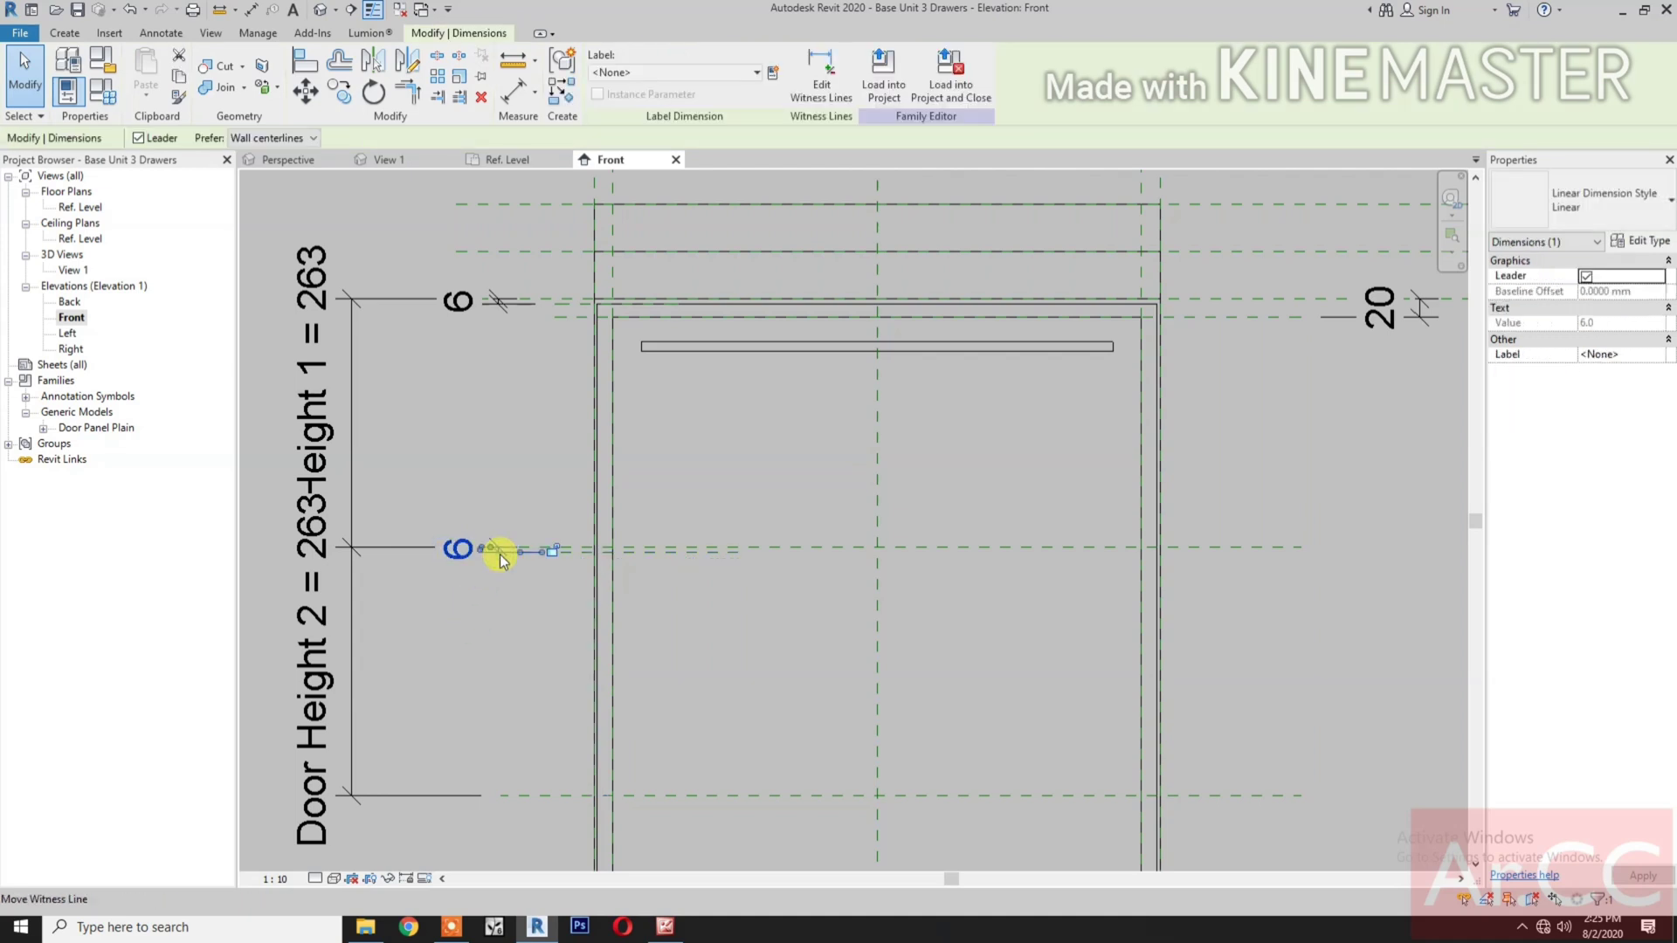
{"action": "key", "text": "Escape"}
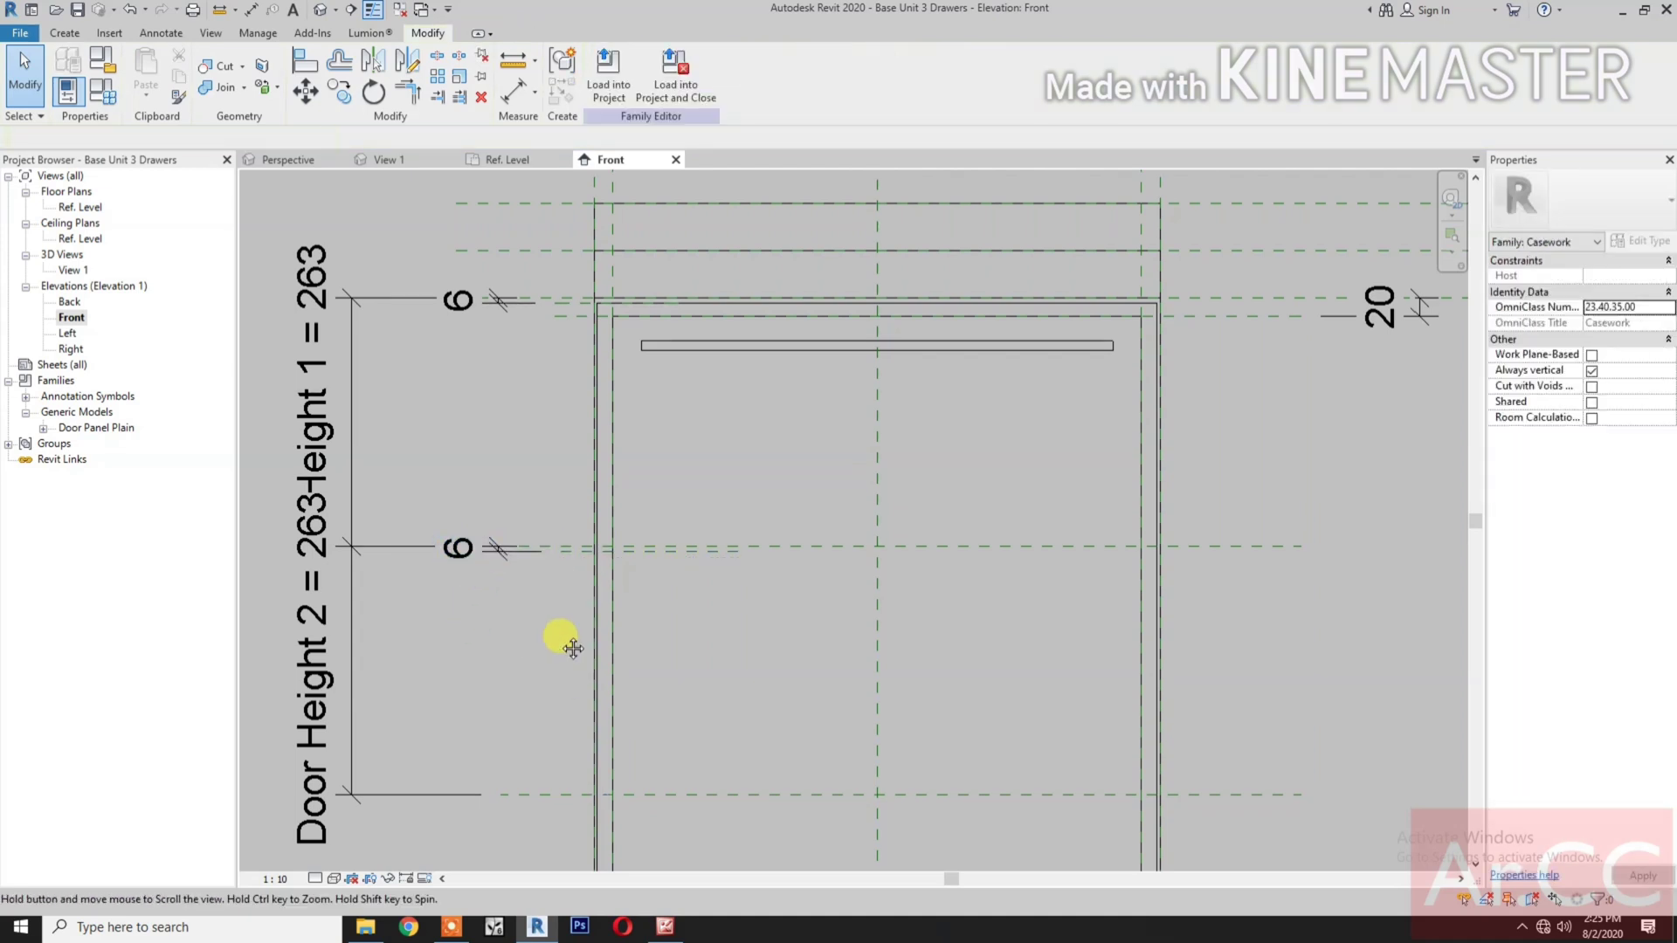
{"action": "middle_click_drag", "start_coordinate": [554, 637], "coordinate": [566, 561]}
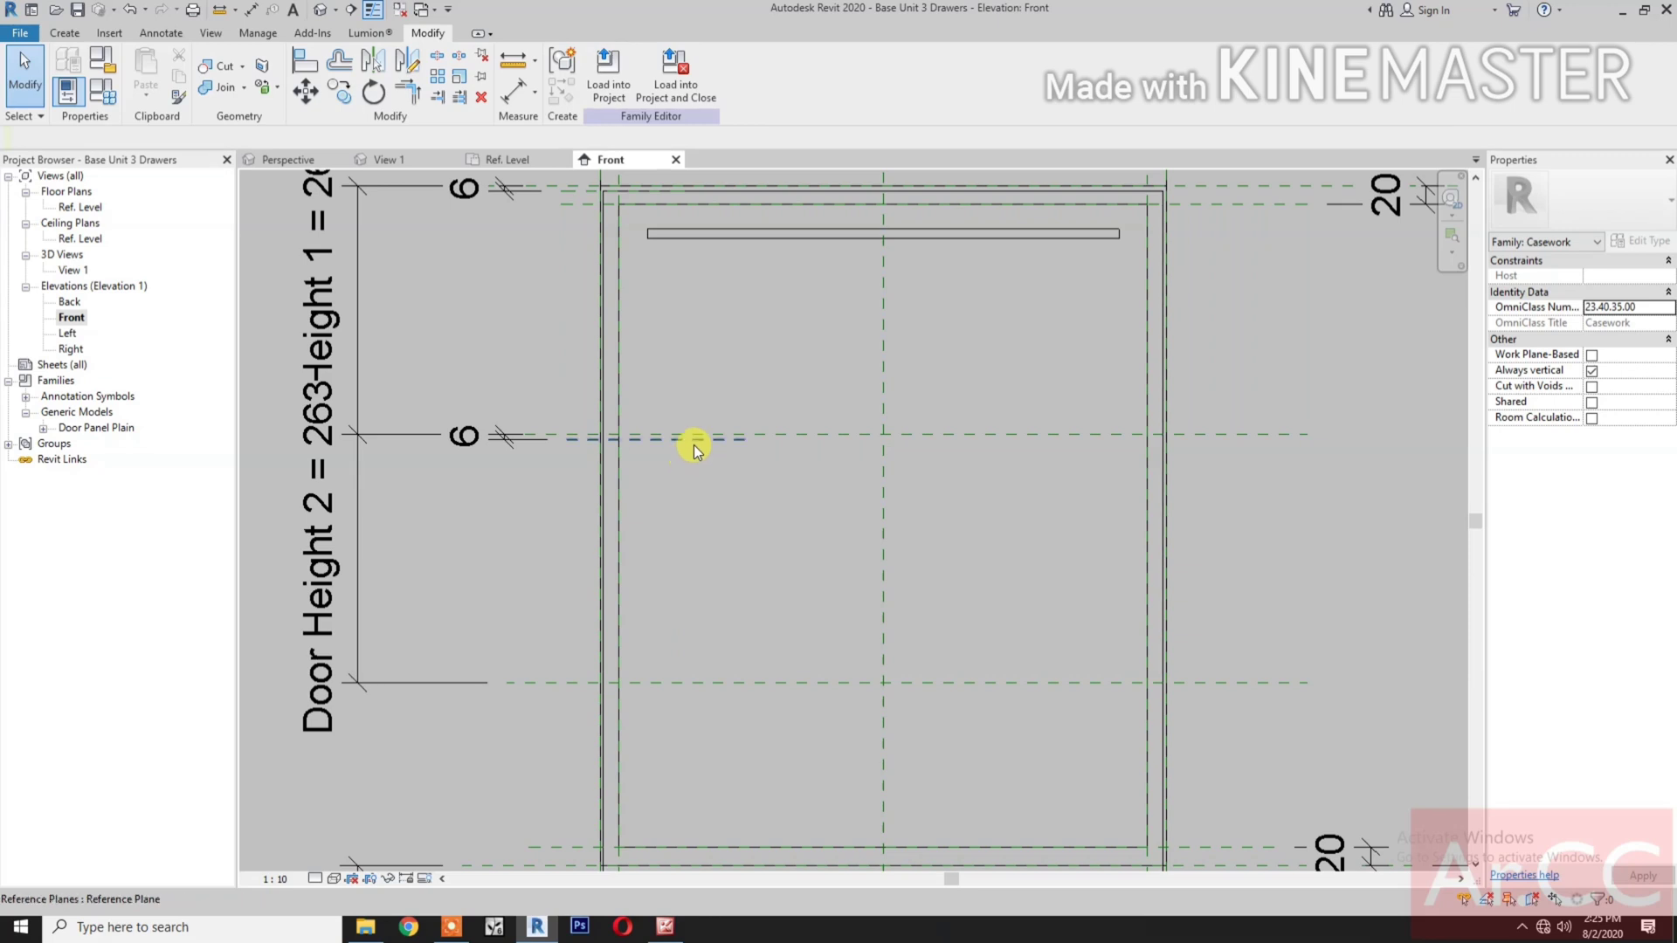
- Copy the new reference plane down one drawer height (263) to mark the bottom drawer division
{"action": "left_click", "coordinate": [694, 443]}
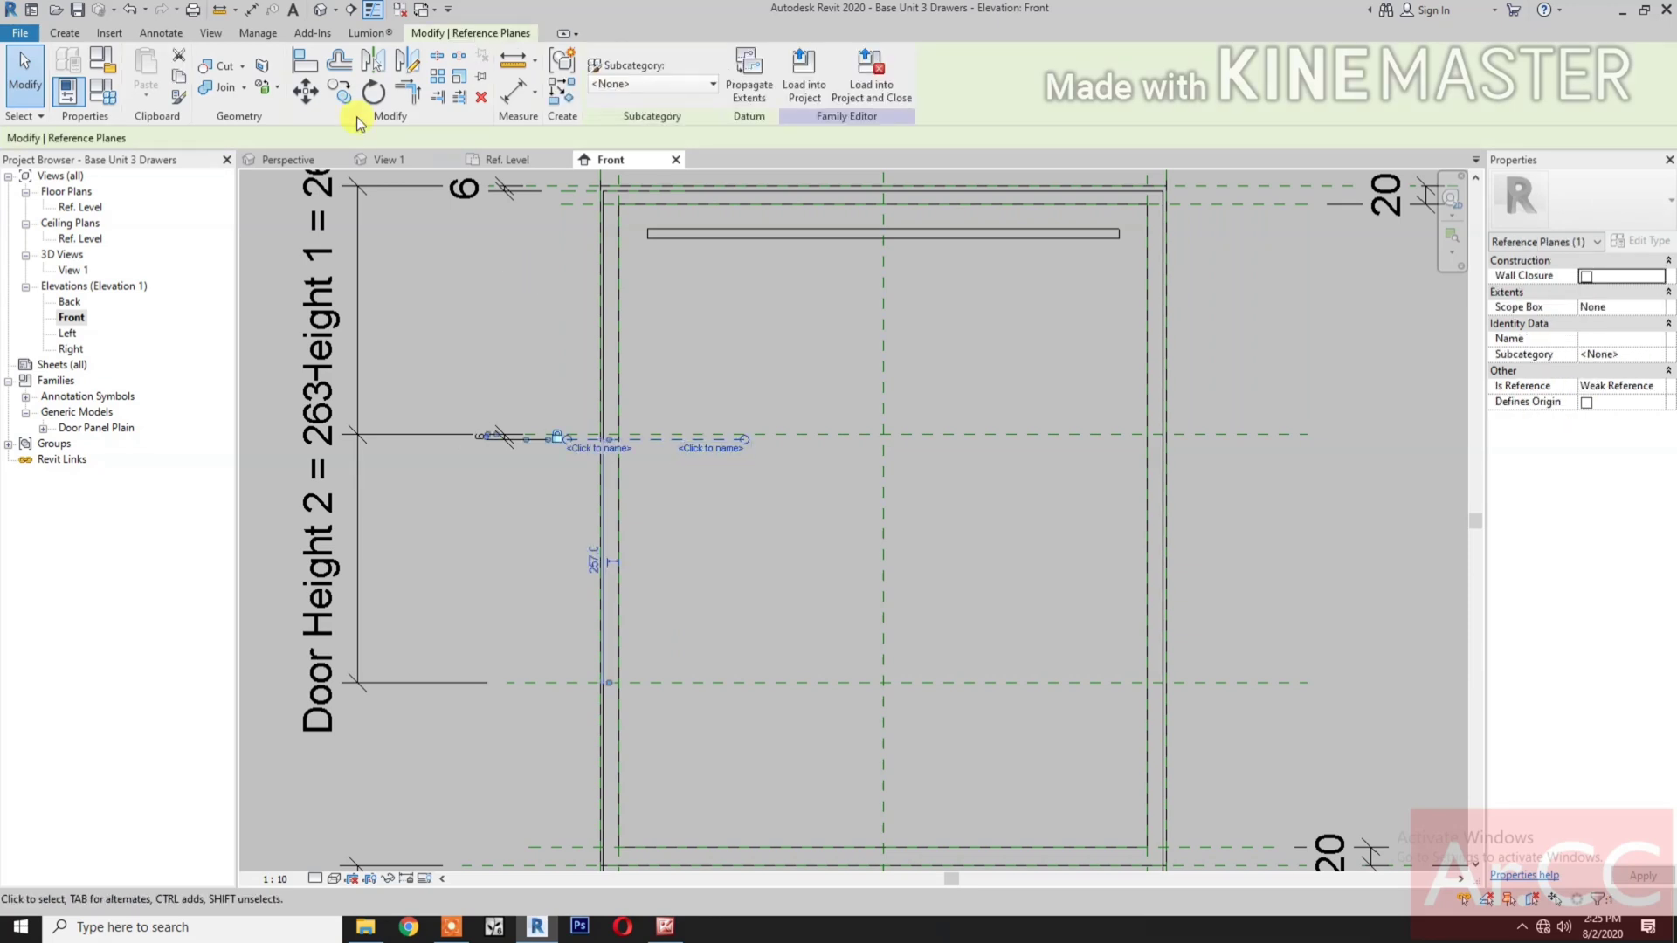
{"action": "left_click", "coordinate": [339, 91]}
{"action": "left_click", "coordinate": [793, 437]}
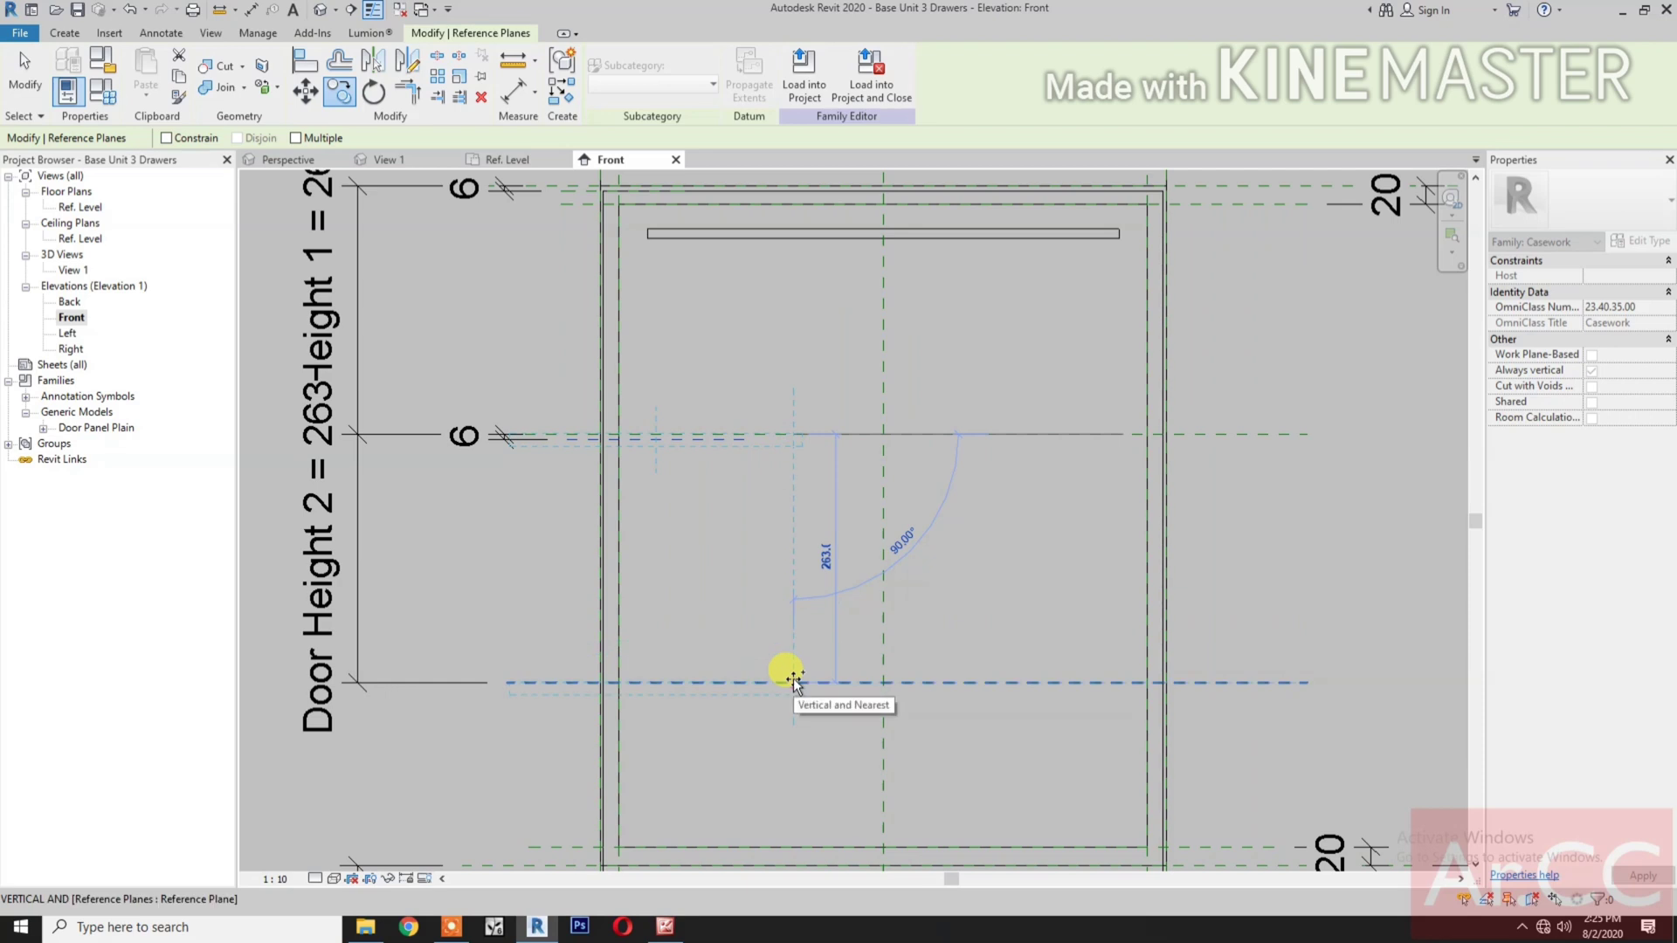
{"action": "left_click", "coordinate": [793, 680]}
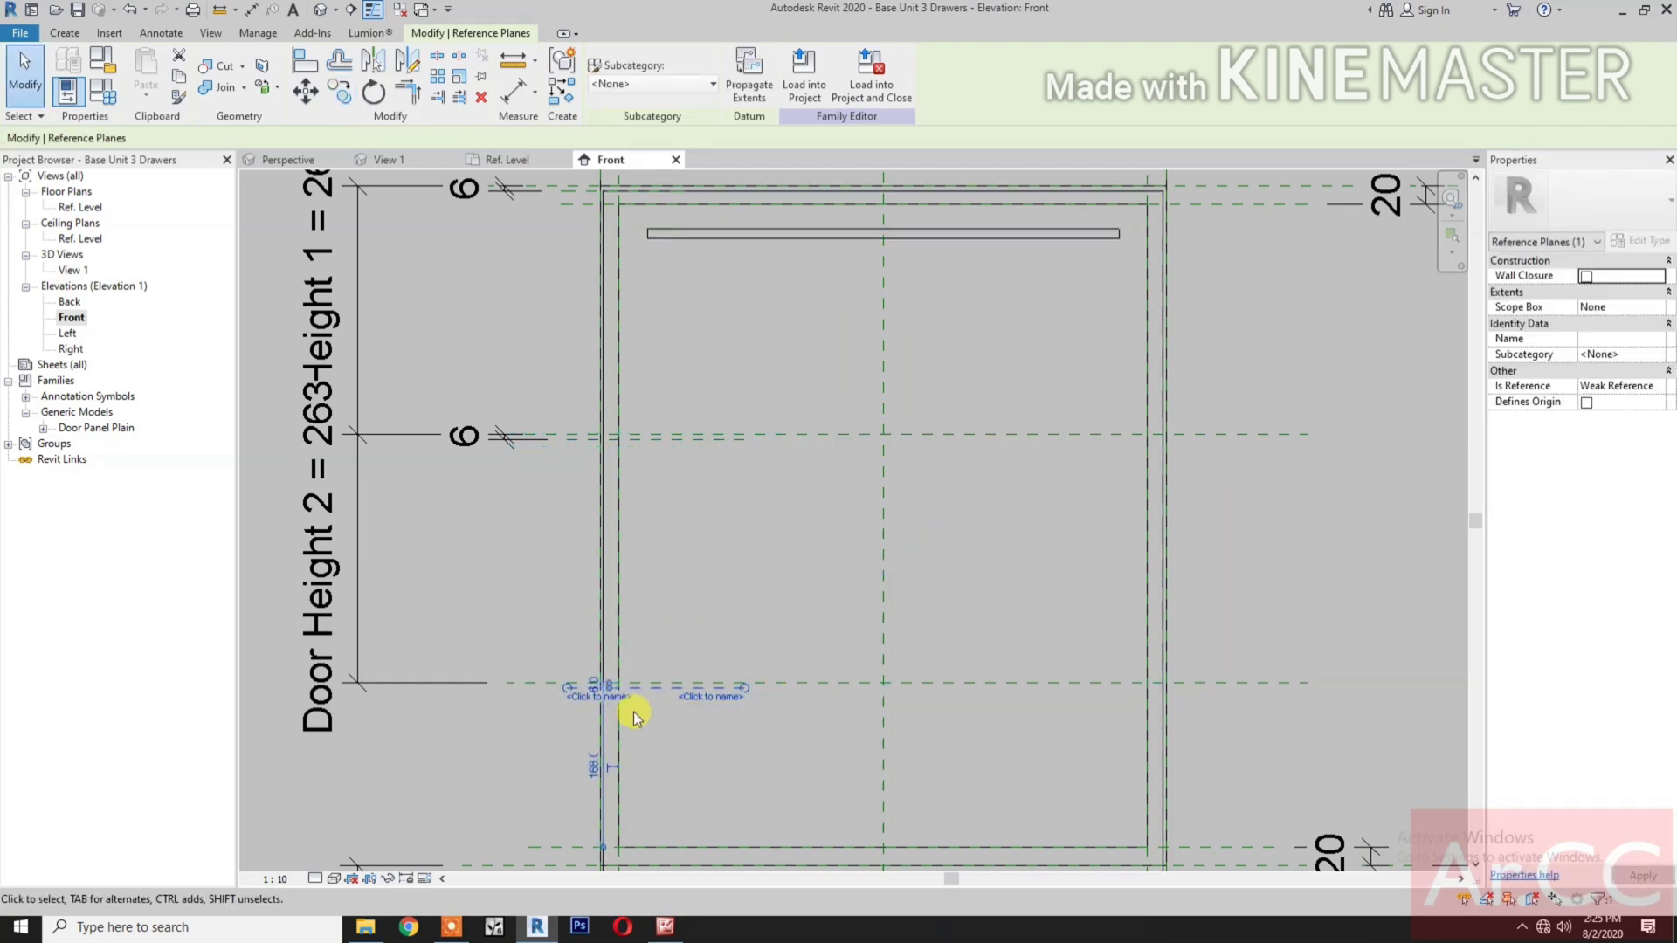
- Add an aligned dimension showing the 6 gap at the copied plane
{"action": "key", "text": "d"}
{"action": "key", "text": "i"}
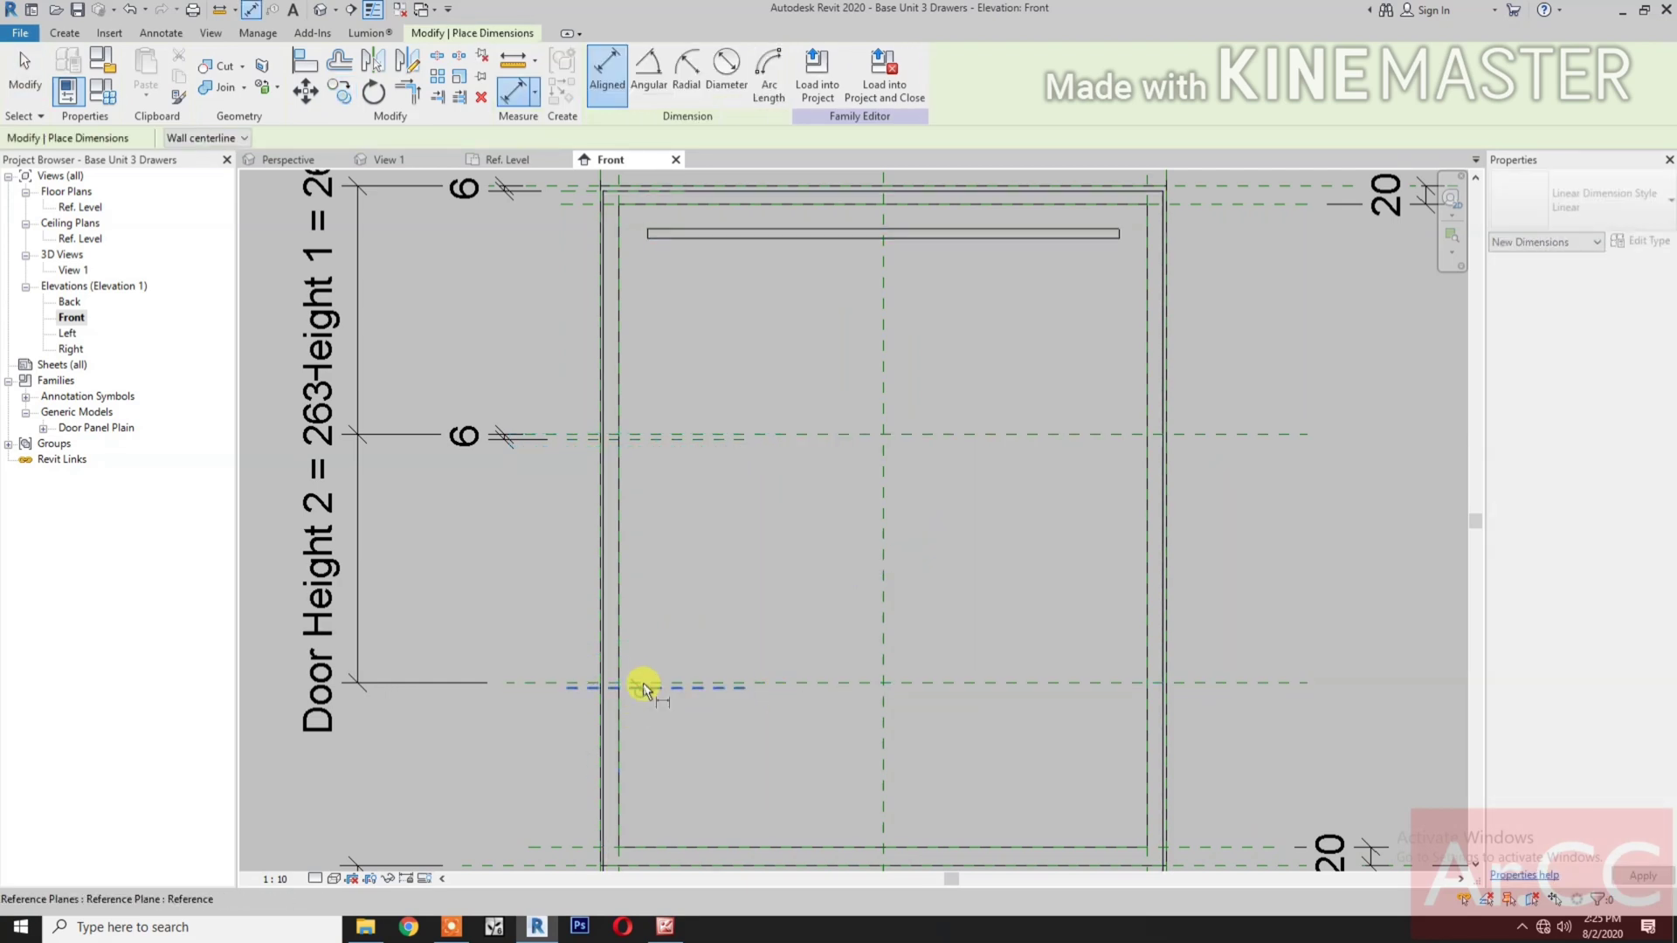
{"action": "left_click", "coordinate": [643, 681]}
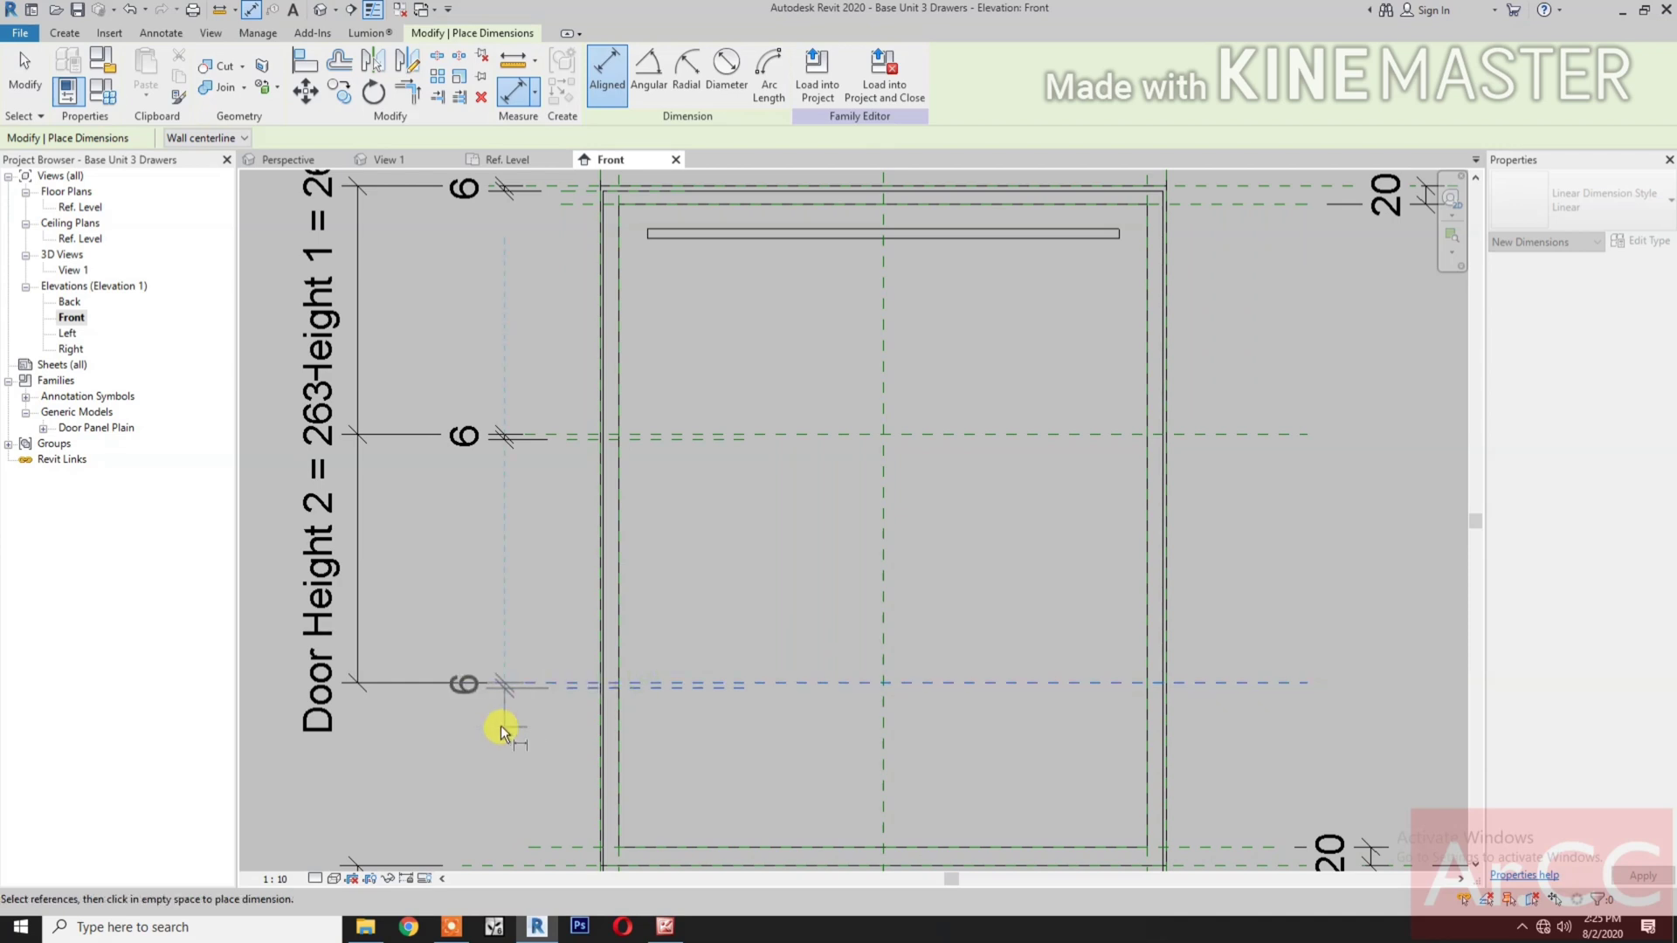
{"action": "left_click", "coordinate": [501, 726]}
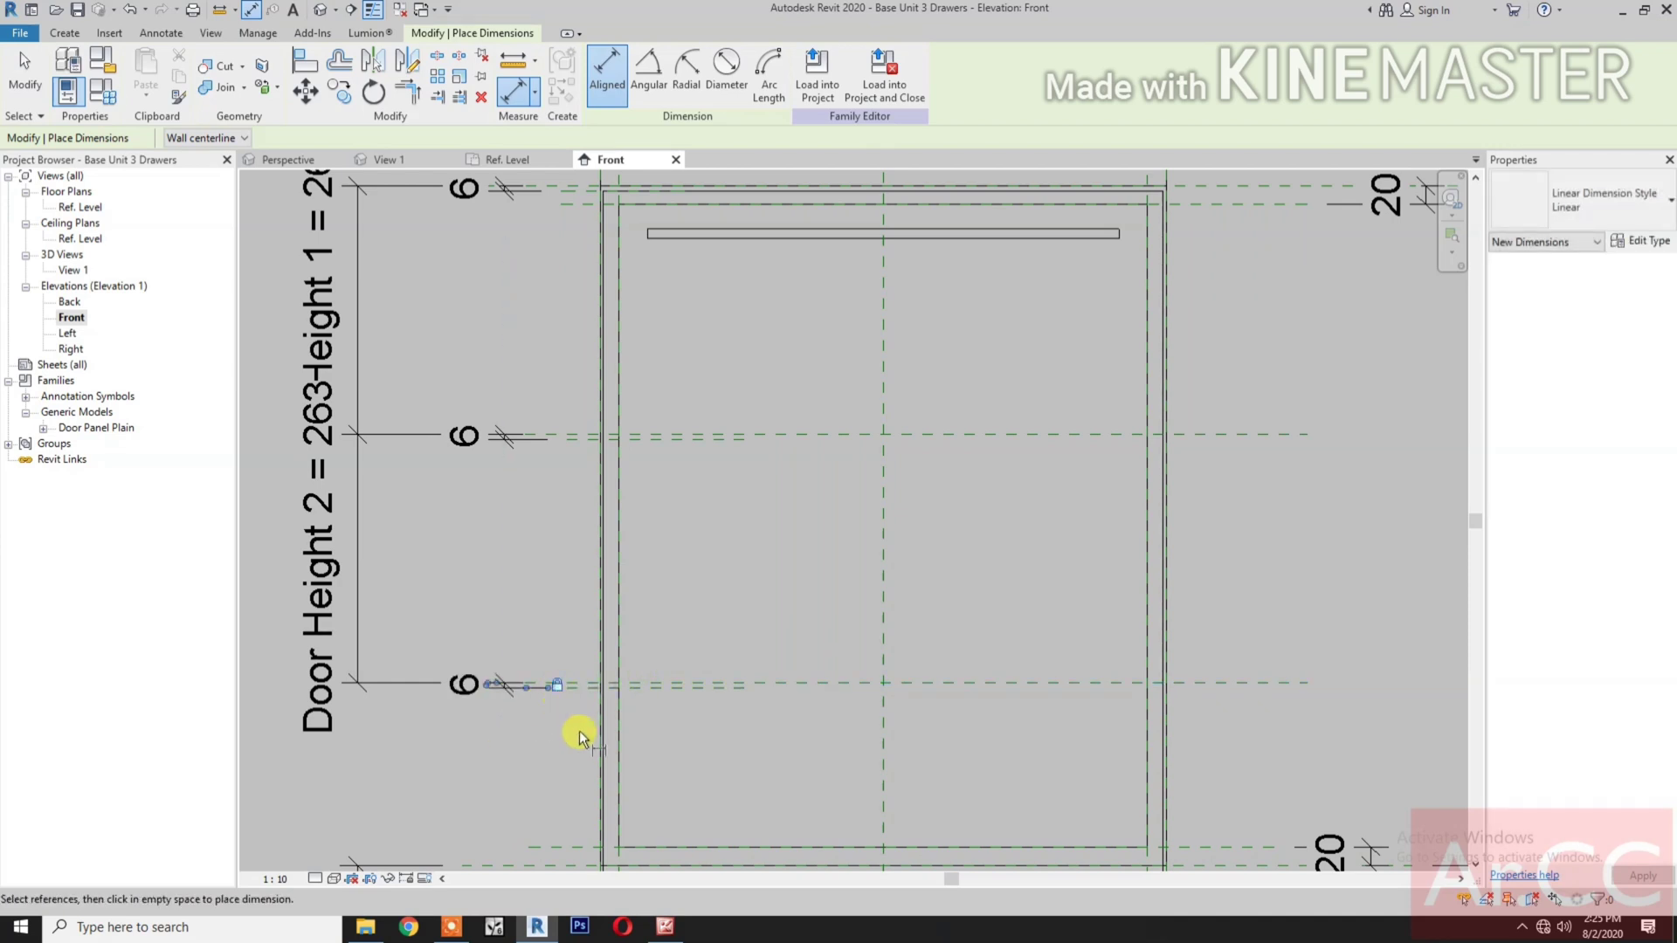
{"action": "key", "text": "Escape"}
{"action": "key", "text": "Escape"}
{"action": "scroll", "coordinate": [625, 759], "scroll_direction": "down", "scroll_amount": 1}
{"action": "scroll", "coordinate": [647, 756], "scroll_direction": "down", "scroll_amount": 1}
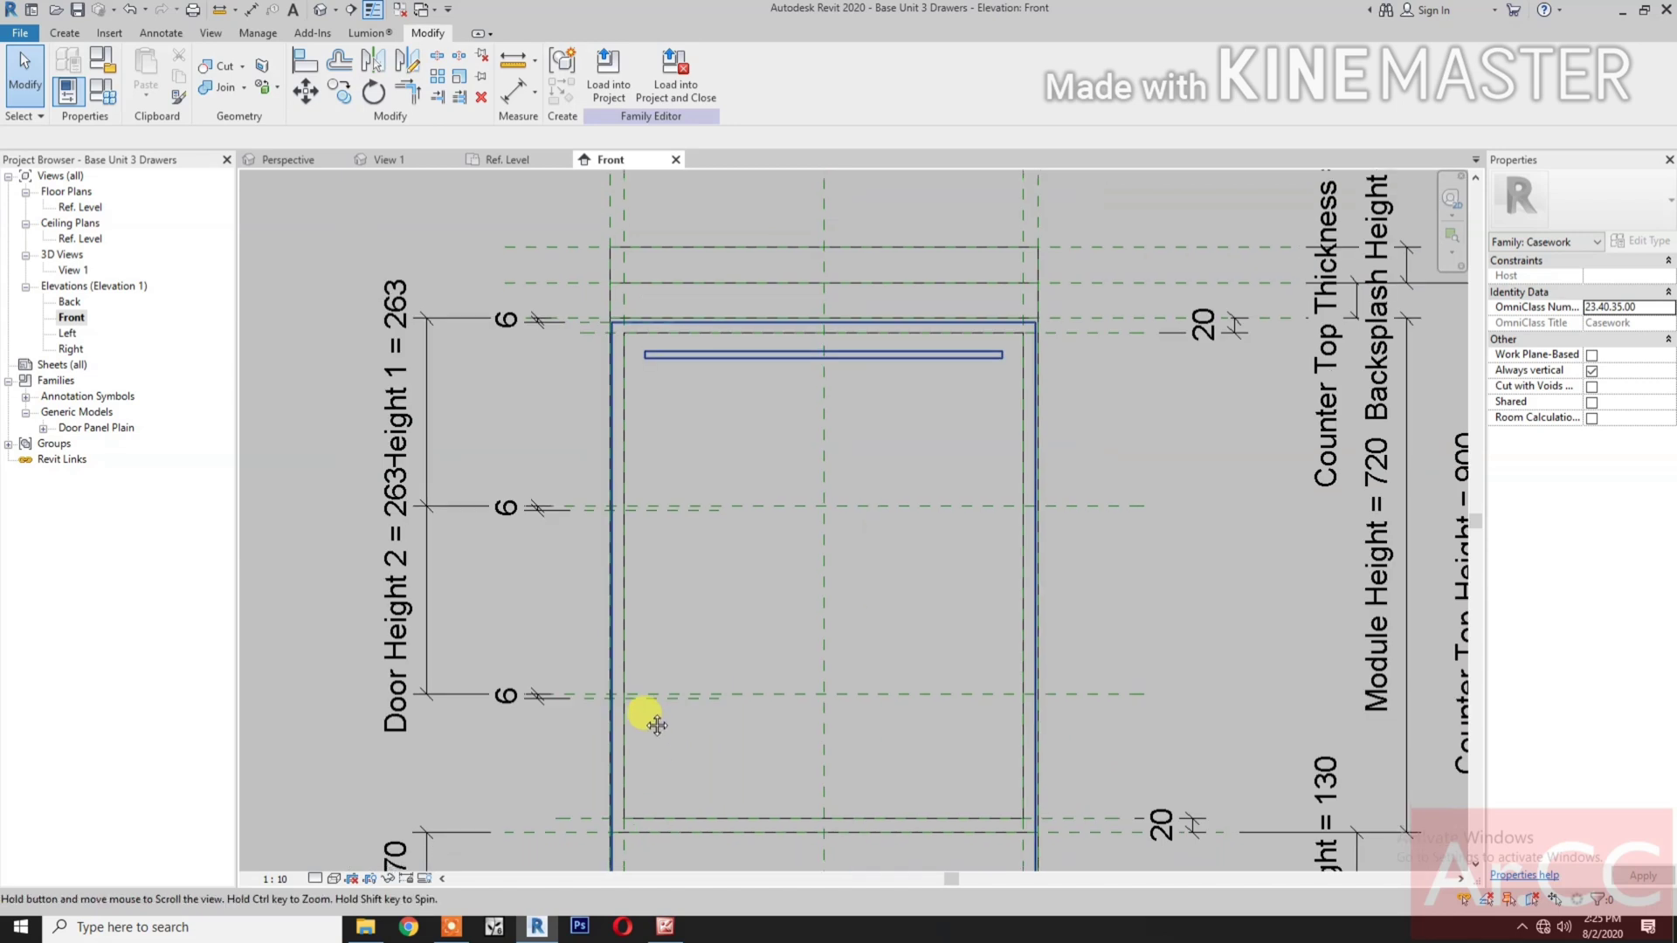
{"action": "scroll", "coordinate": [667, 713], "scroll_direction": "down", "scroll_amount": 1, "text": "ctrl"}
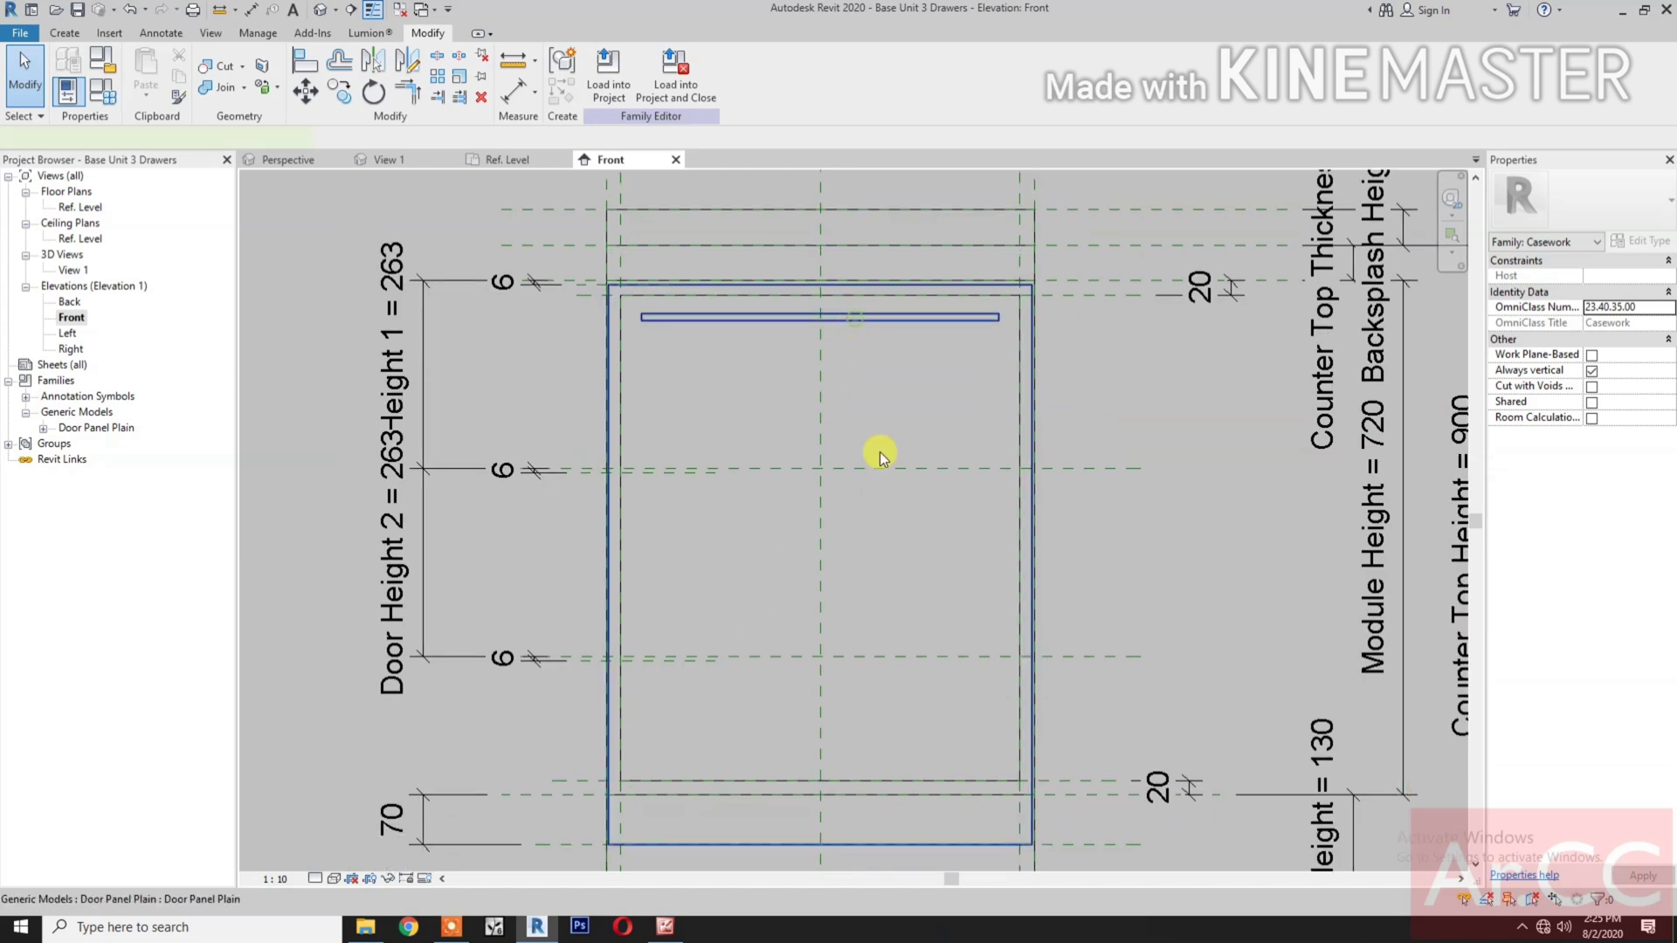
- Release the door panel's bottom edge constraint and raise the edge to shorten the panel
{"action": "scroll", "coordinate": [877, 517], "scroll_direction": "down", "scroll_amount": 1}
{"action": "left_click", "coordinate": [877, 518]}
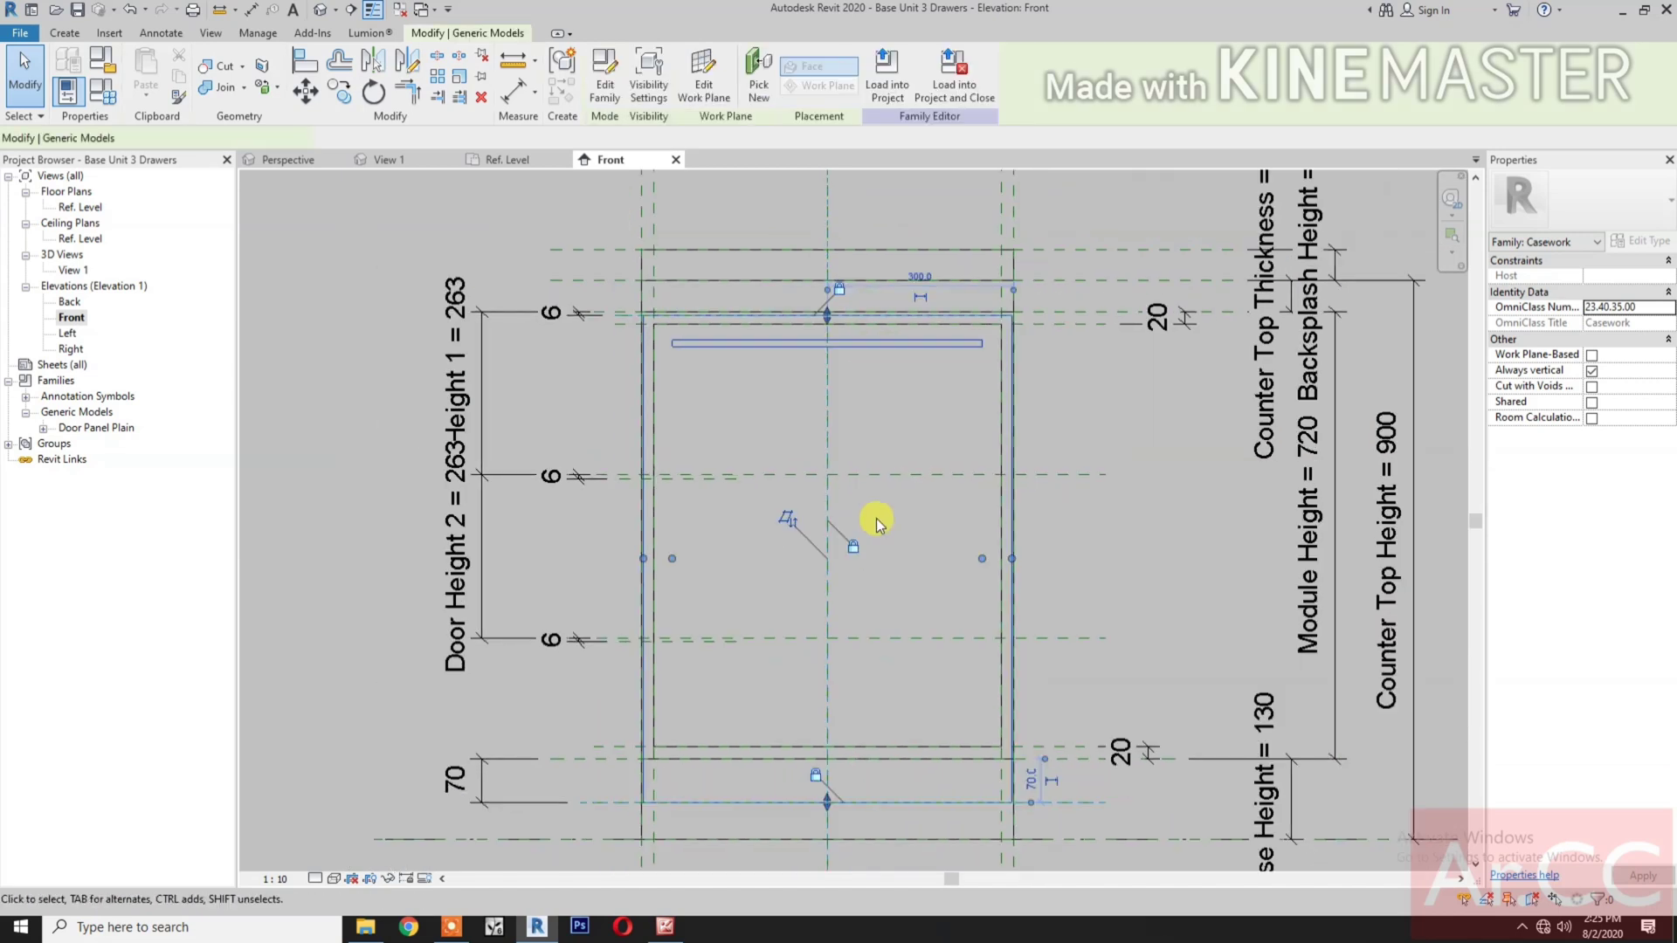
{"action": "left_click", "coordinate": [815, 778]}
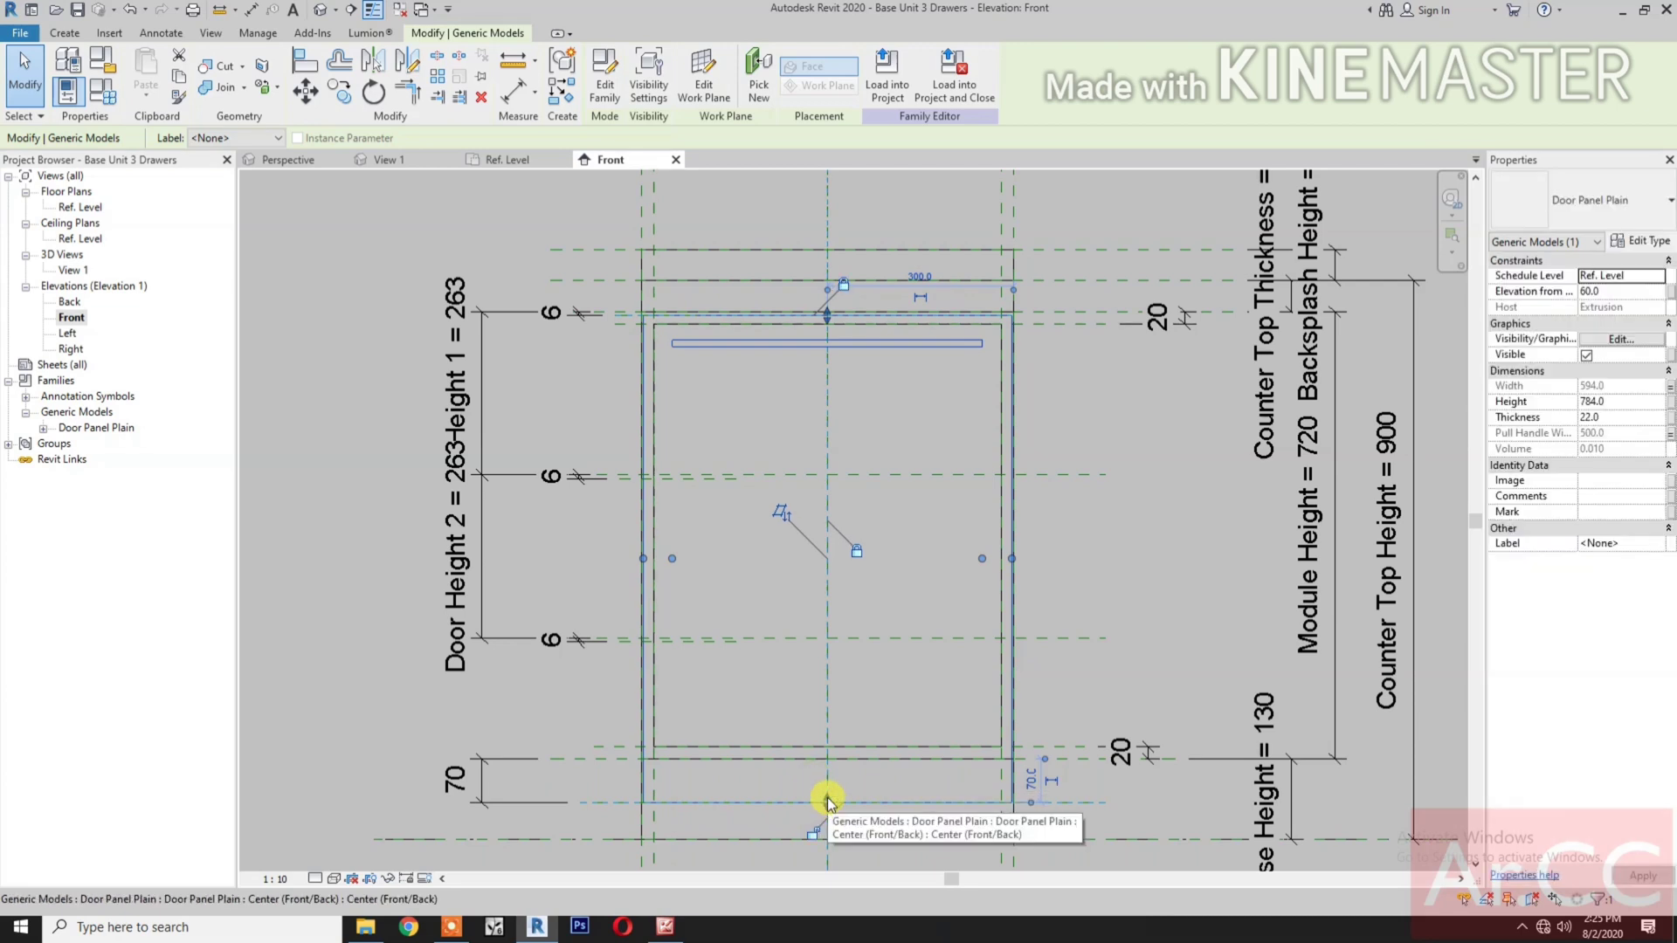
{"action": "left_click", "coordinate": [840, 690]}
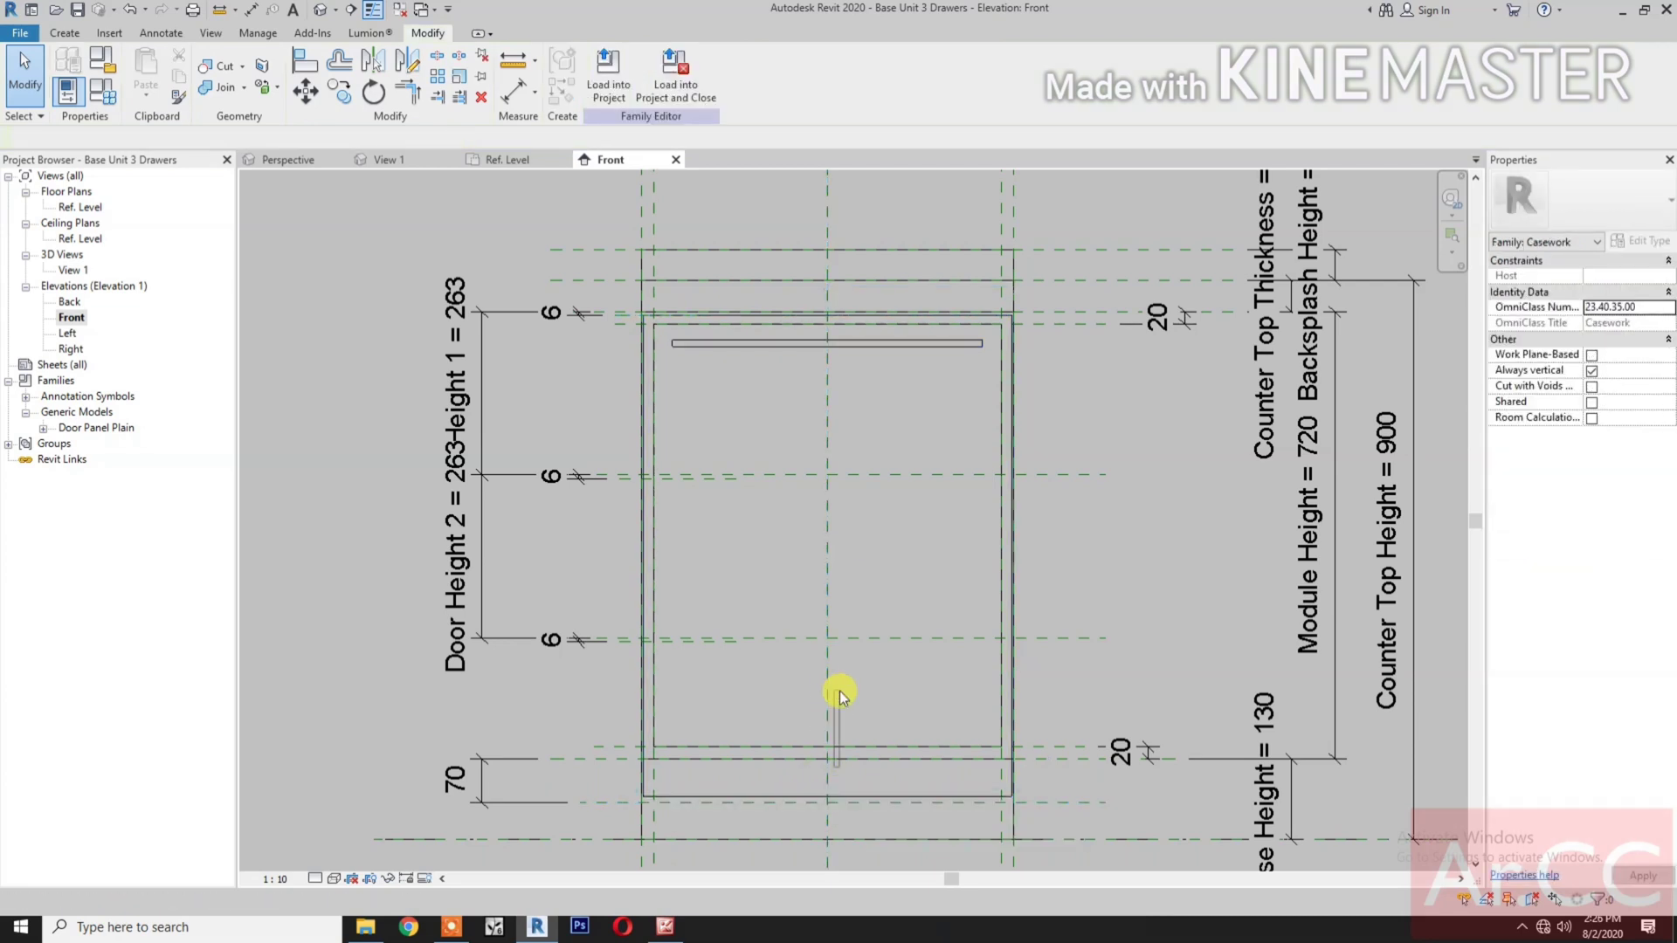
{"action": "left_click", "coordinate": [843, 799]}
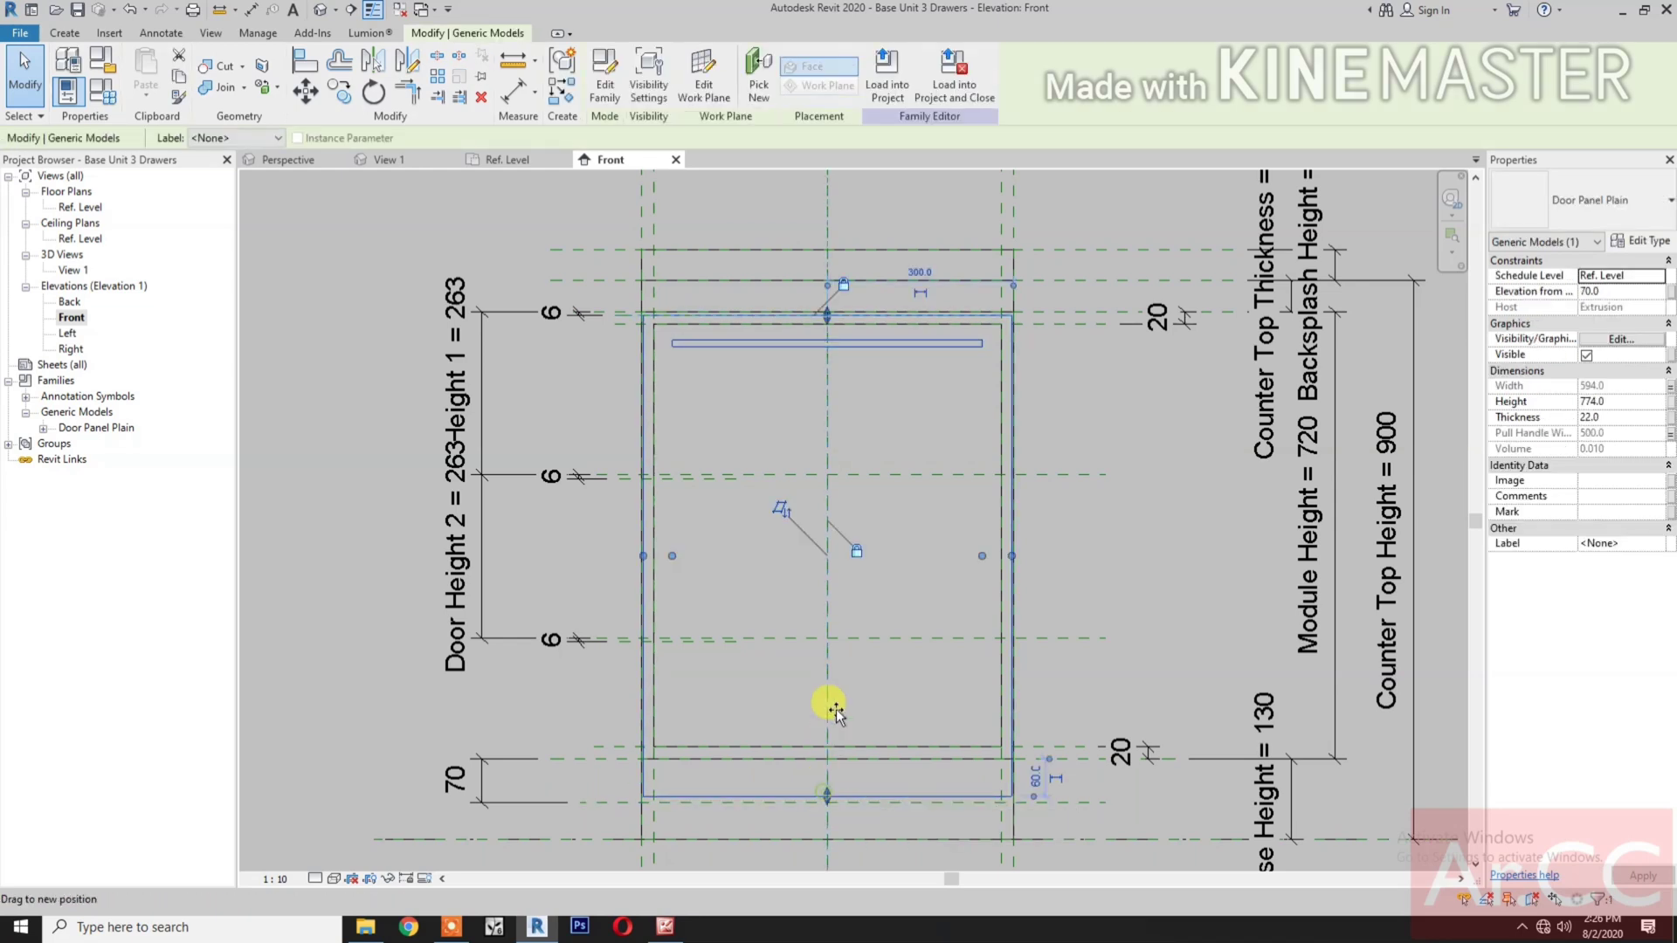
{"action": "left_click_drag", "start_coordinate": [836, 709], "coordinate": [837, 691]}
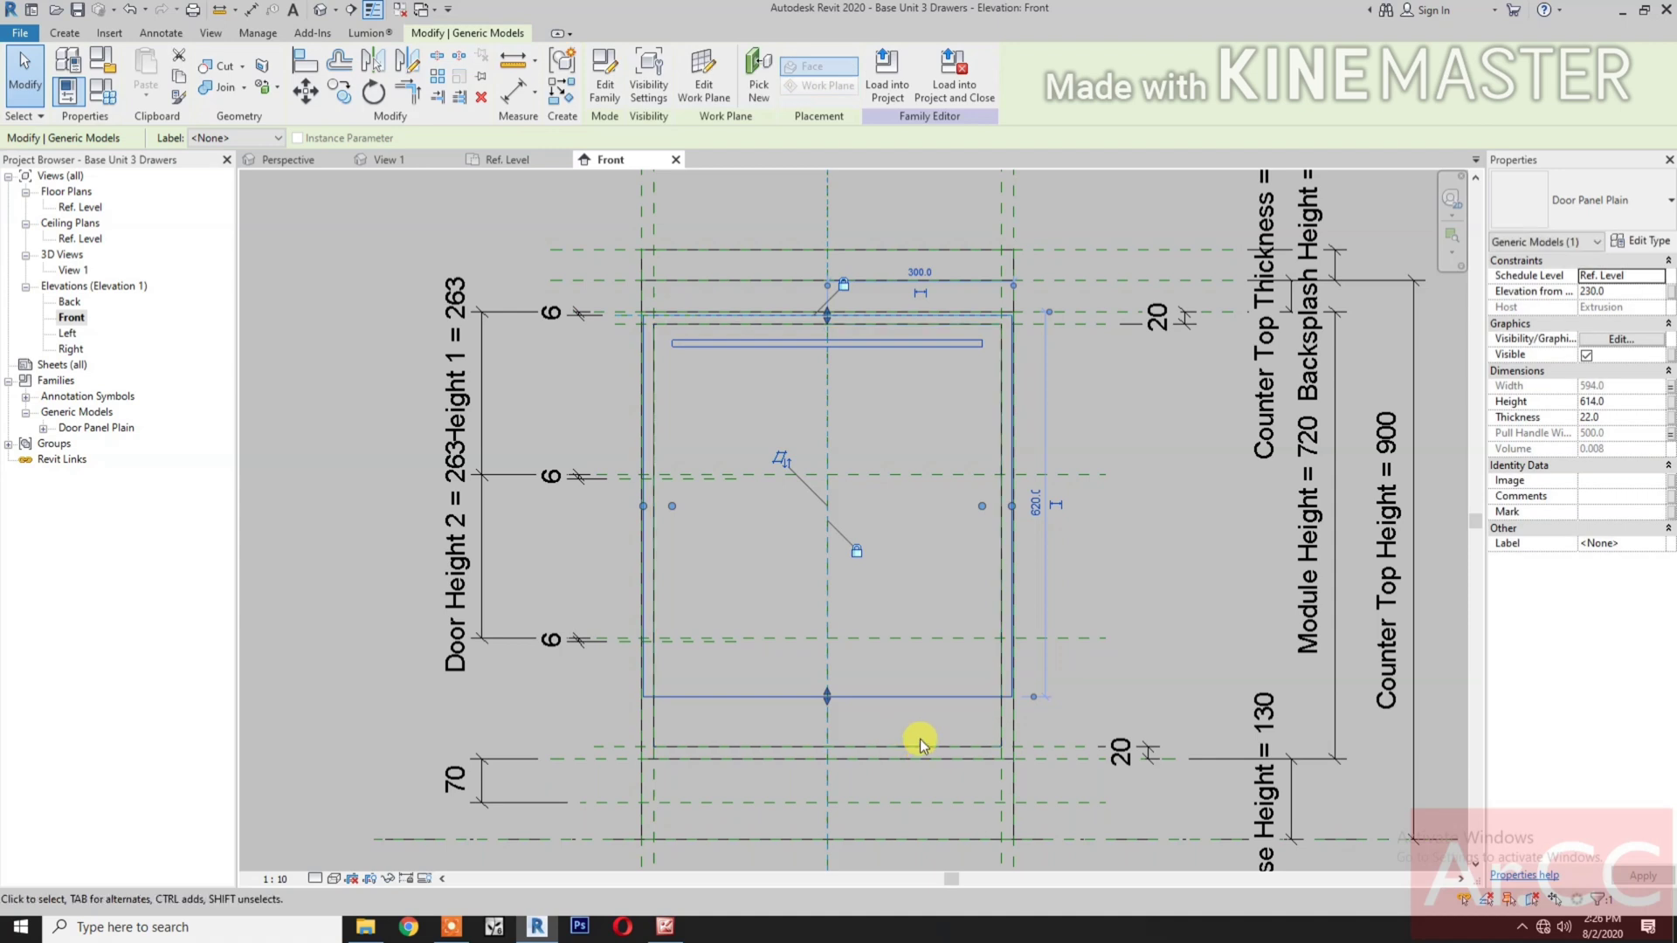
- Align the top drawer front's bottom edge to the first drawer division plane
{"action": "left_click", "coordinate": [305, 68]}
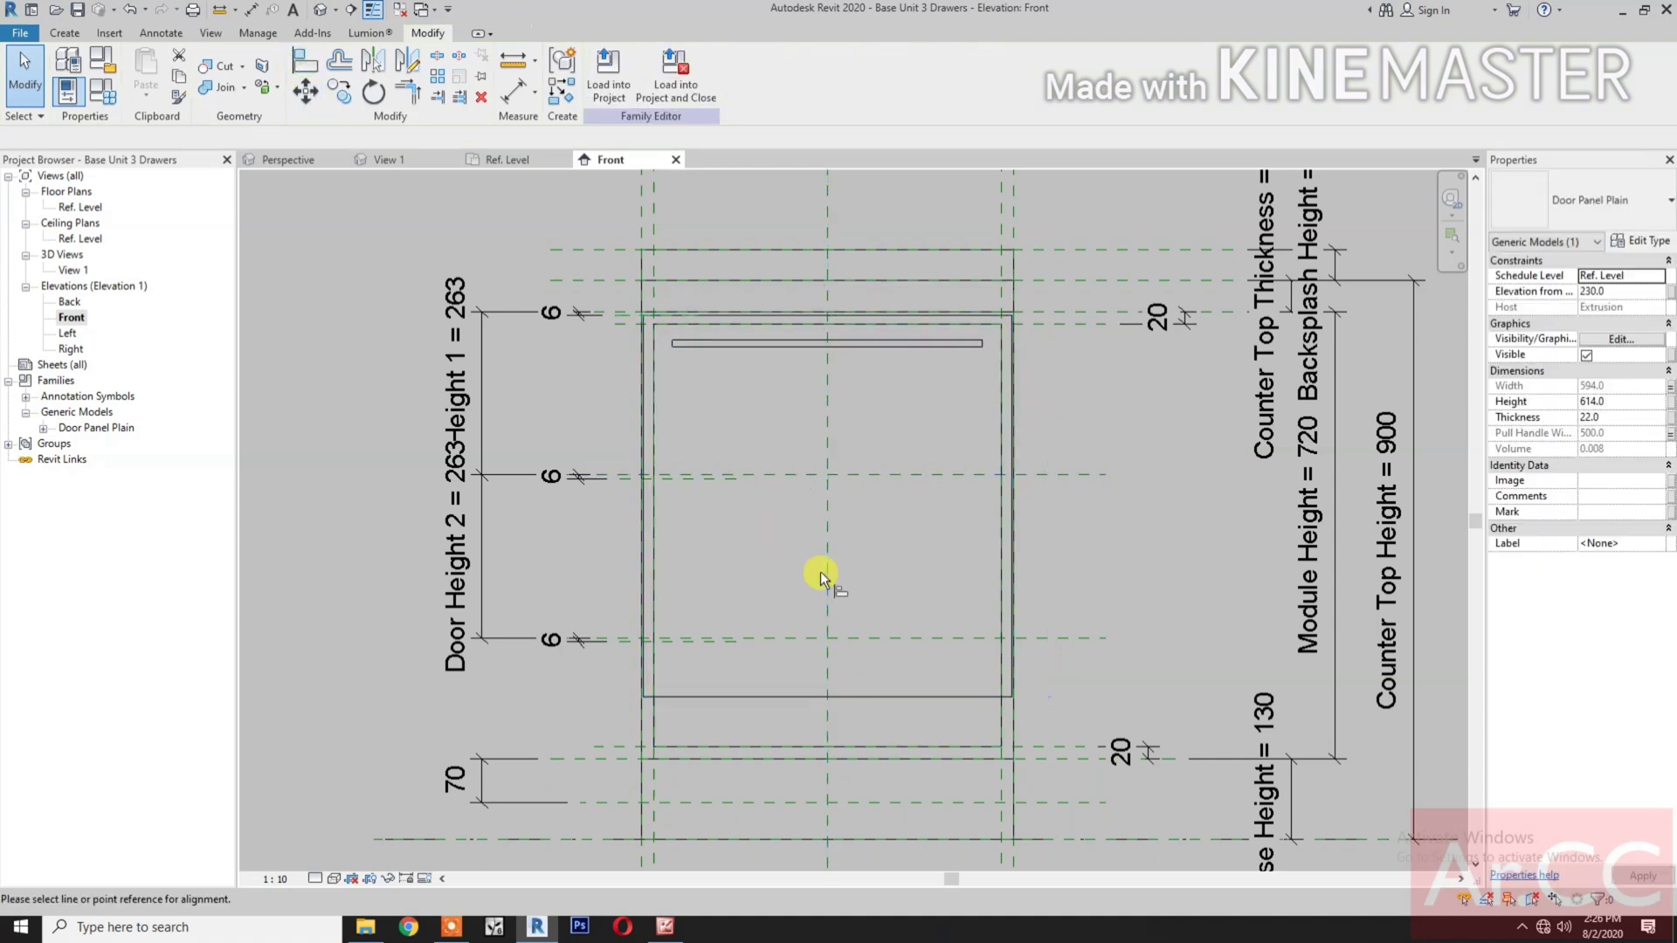
{"action": "left_click", "coordinate": [881, 474]}
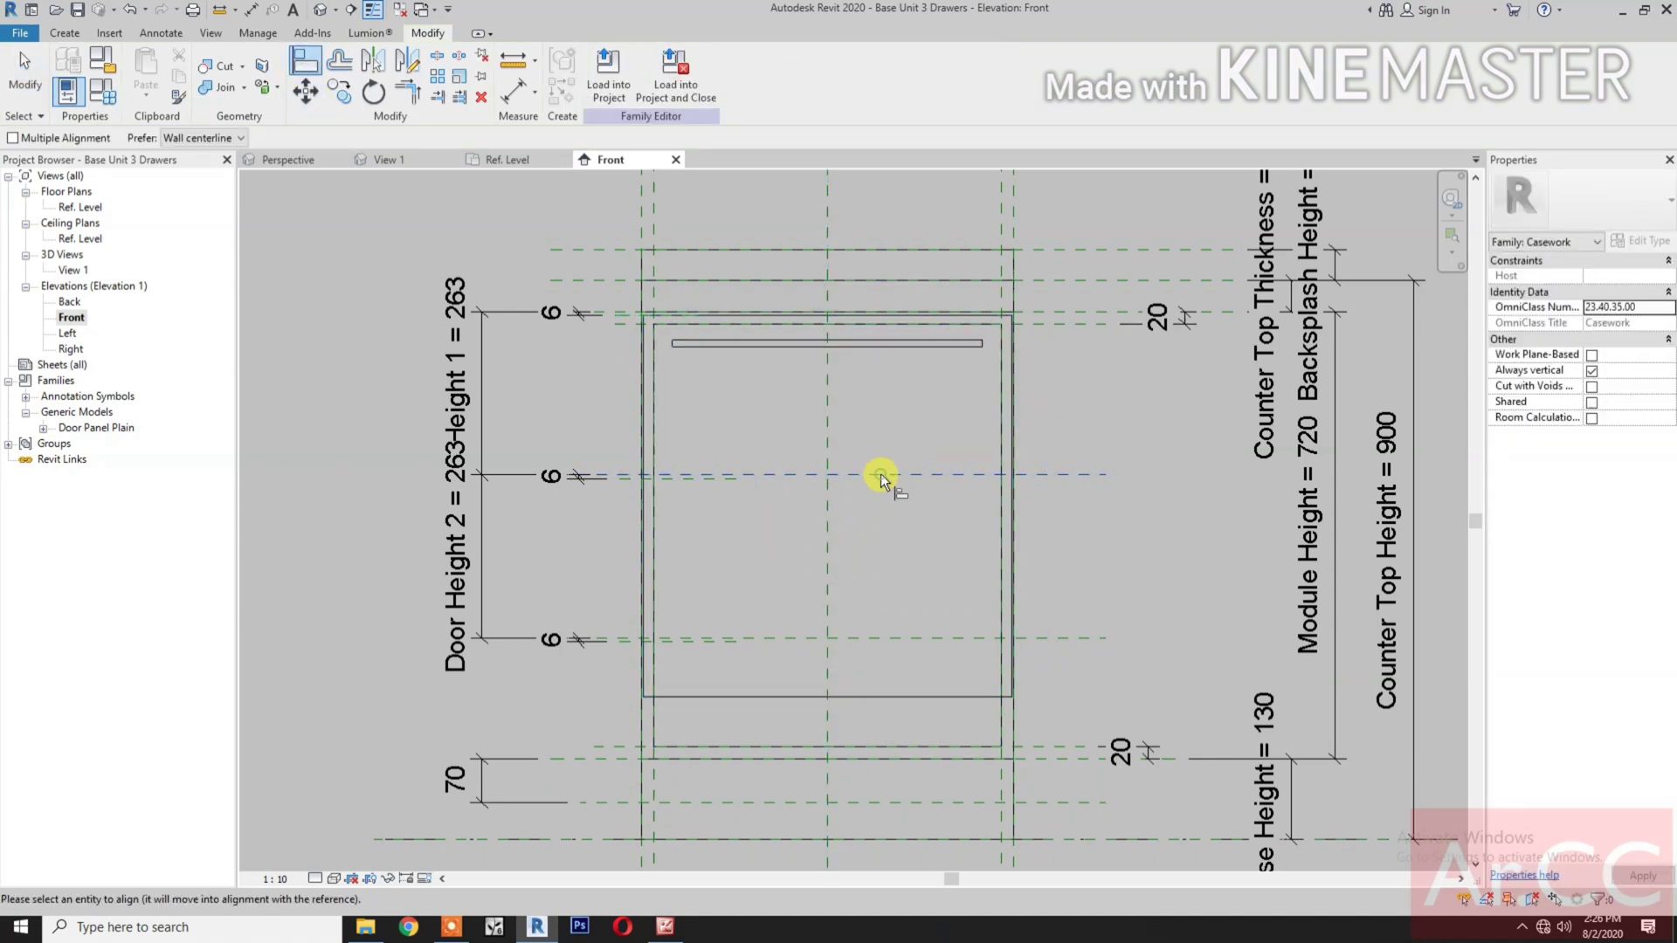
{"action": "left_click", "coordinate": [888, 695]}
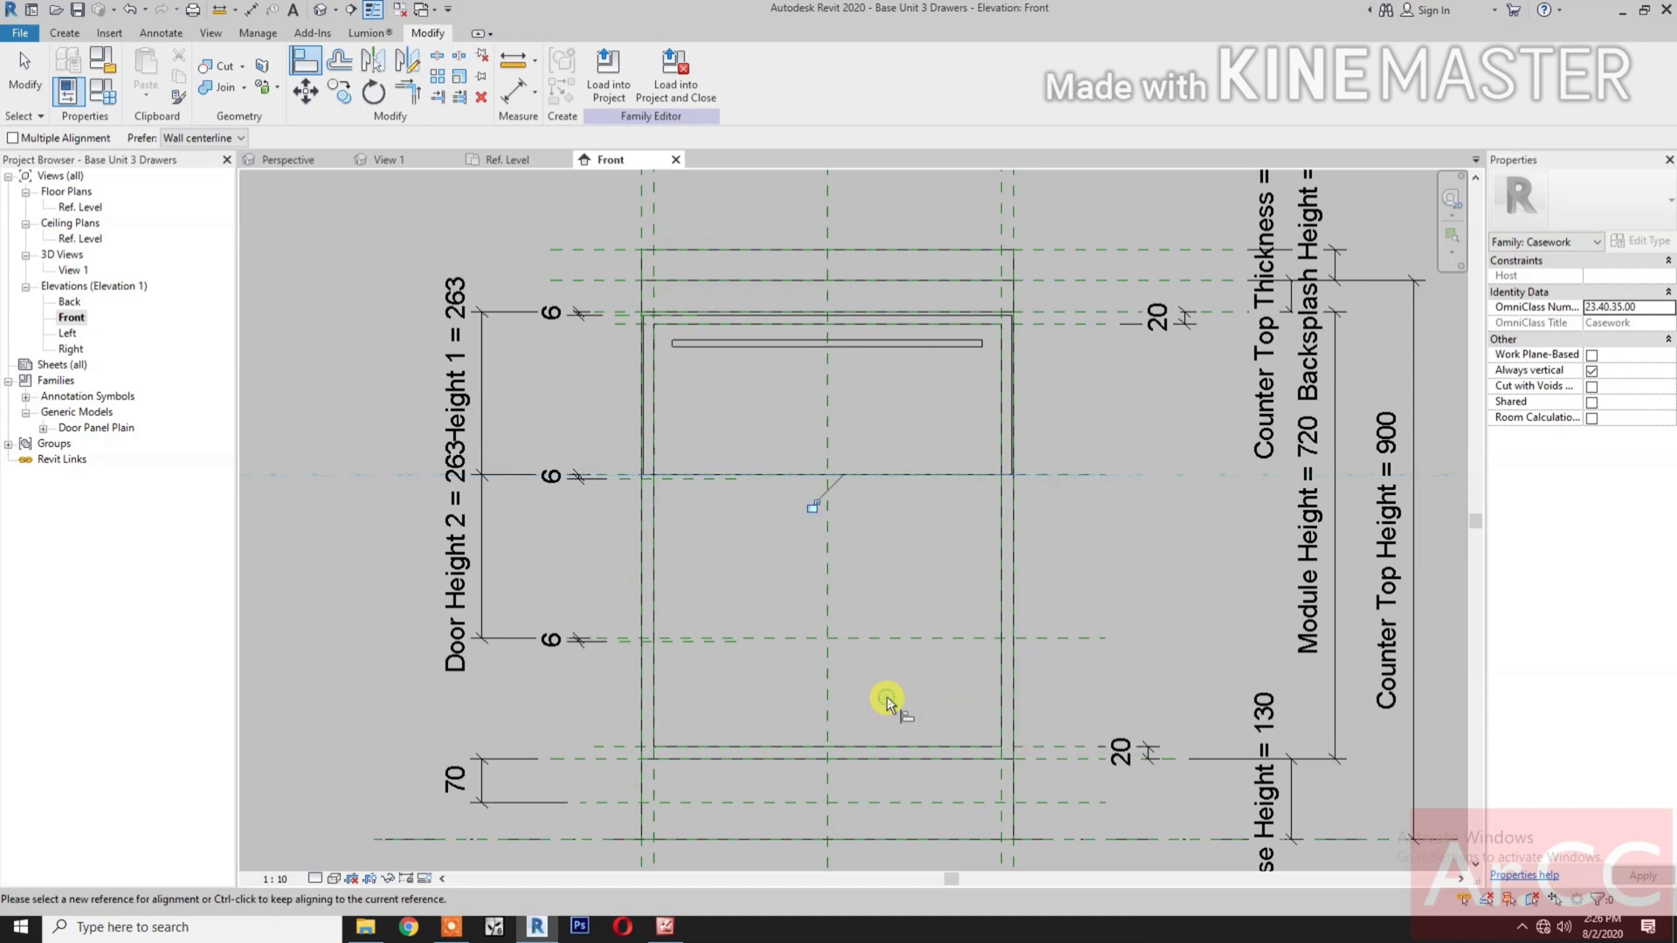
{"action": "scroll", "coordinate": [869, 560], "scroll_direction": "down", "scroll_amount": 1}
{"action": "scroll", "coordinate": [868, 559], "scroll_direction": "down", "scroll_amount": 1}
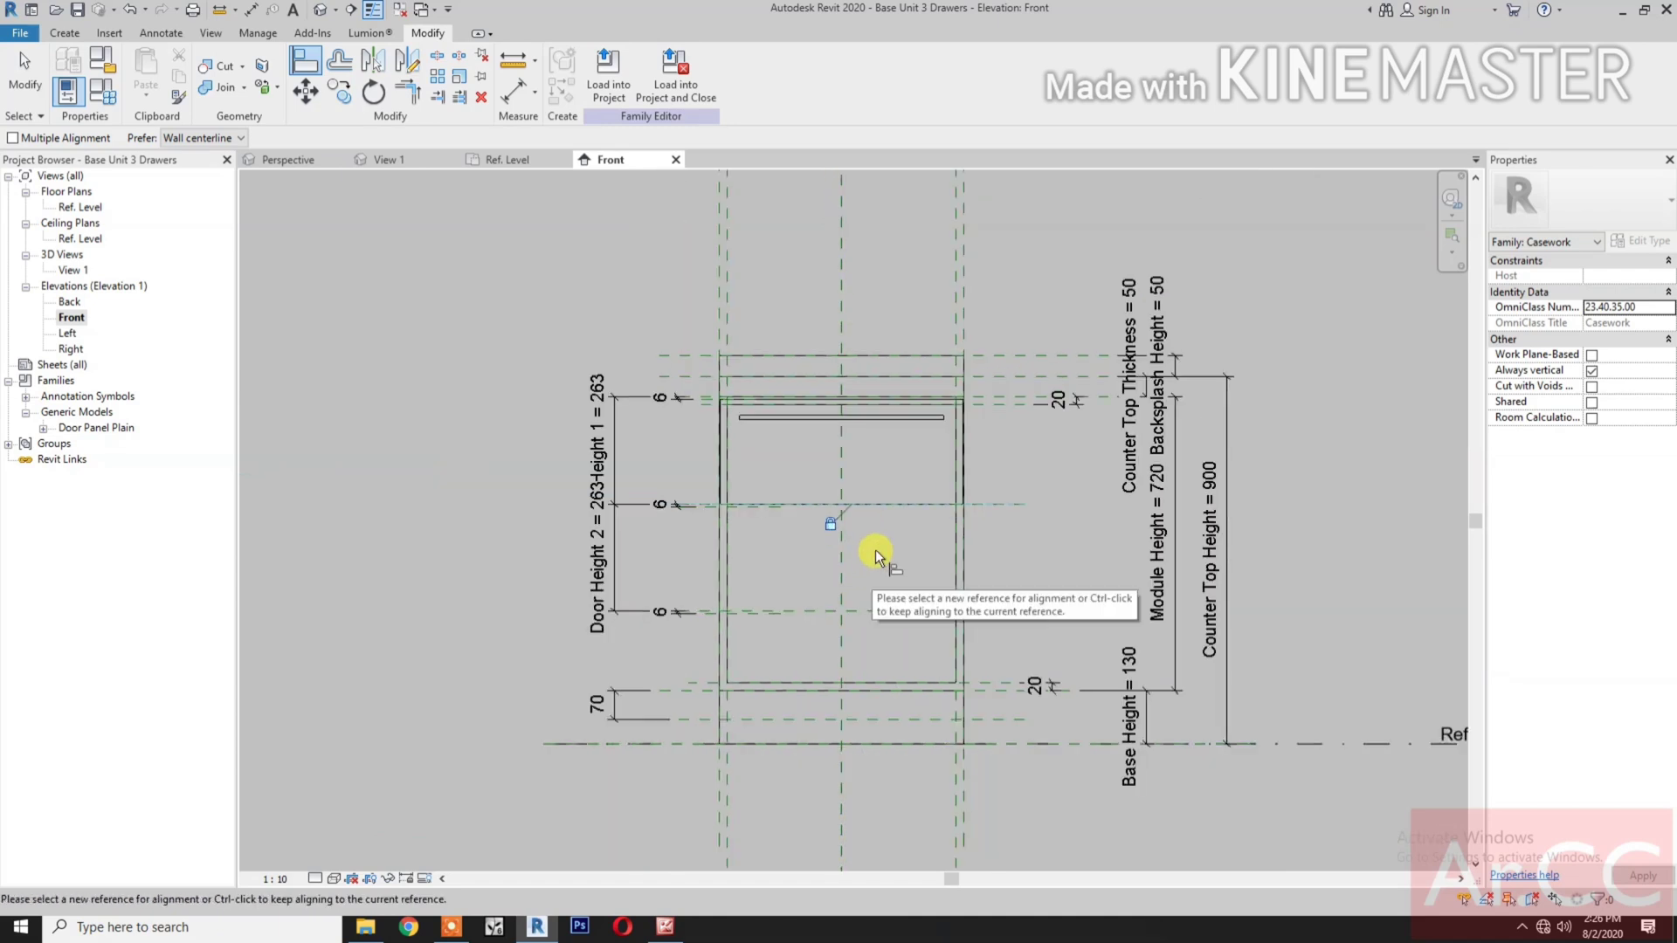
{"action": "key", "text": "Escape"}
{"action": "key", "text": "Escape"}
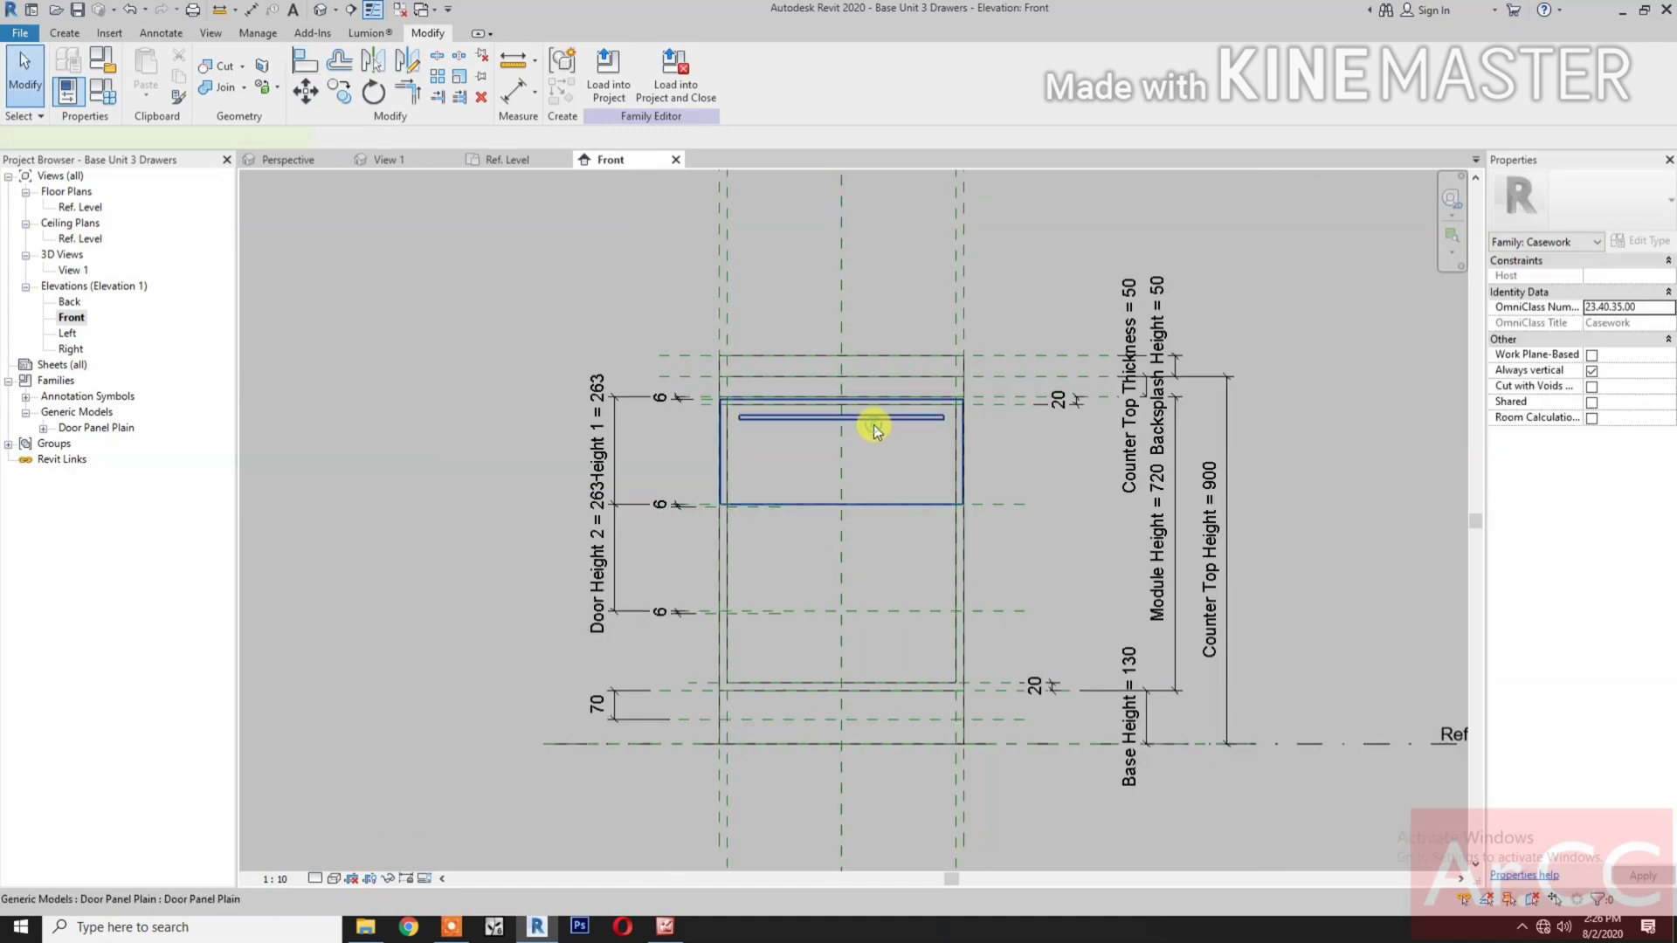
- Copy the top drawer front one drawer lower
{"action": "left_click", "coordinate": [877, 428]}
{"action": "left_click", "coordinate": [341, 90]}
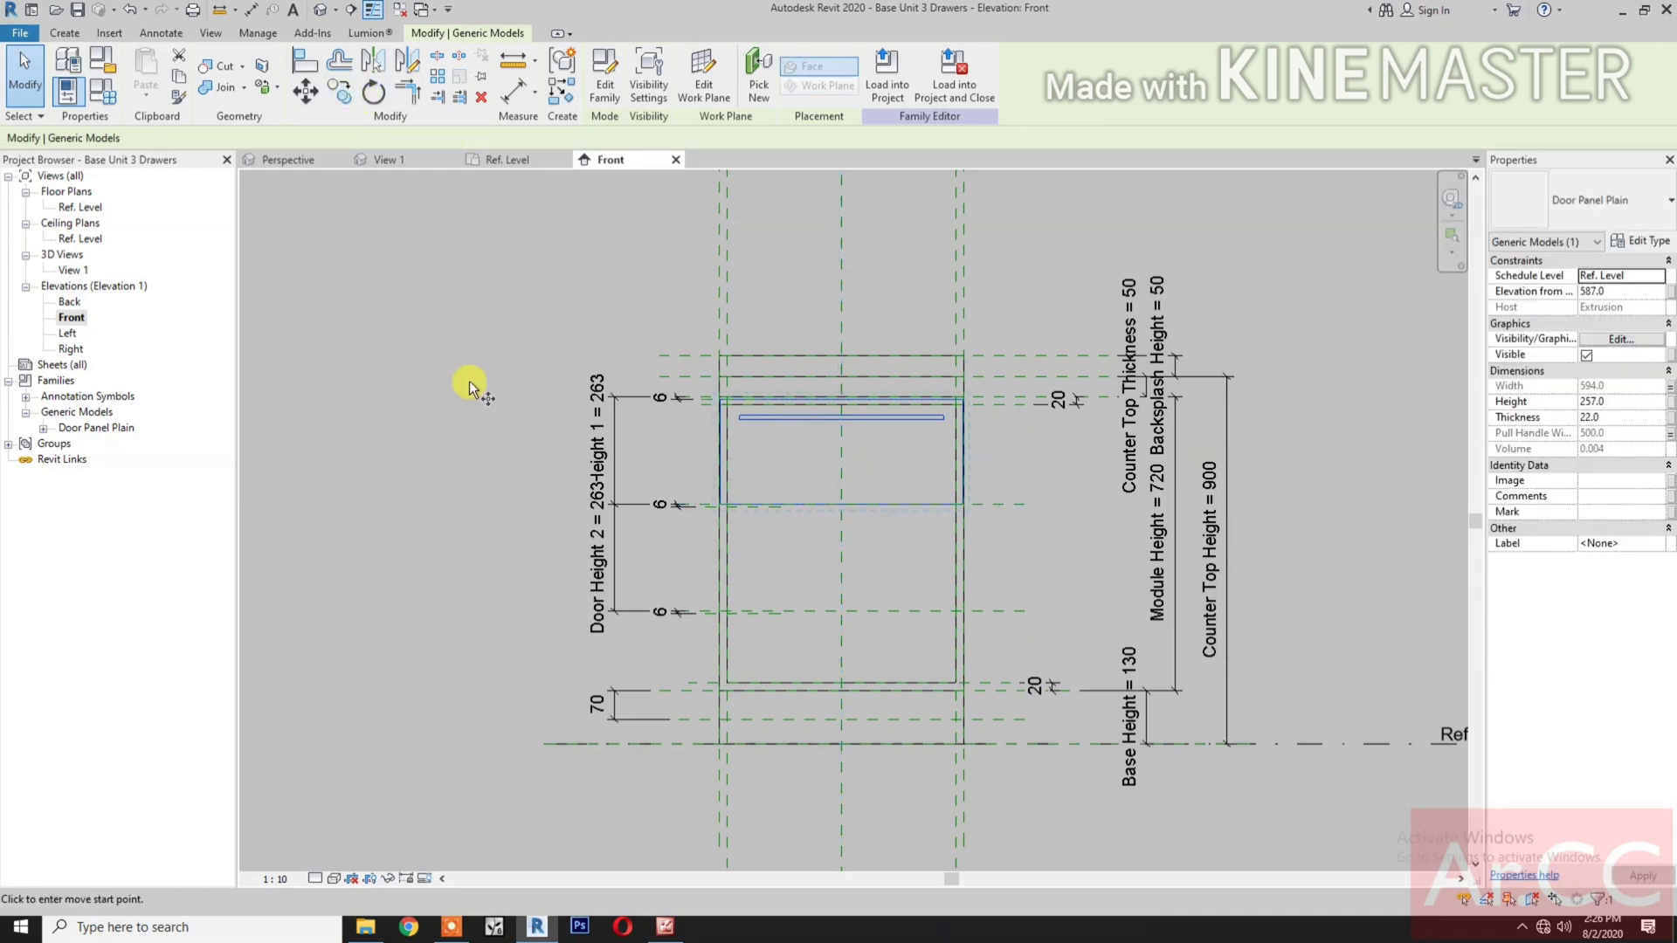
{"action": "left_click", "coordinate": [465, 377]}
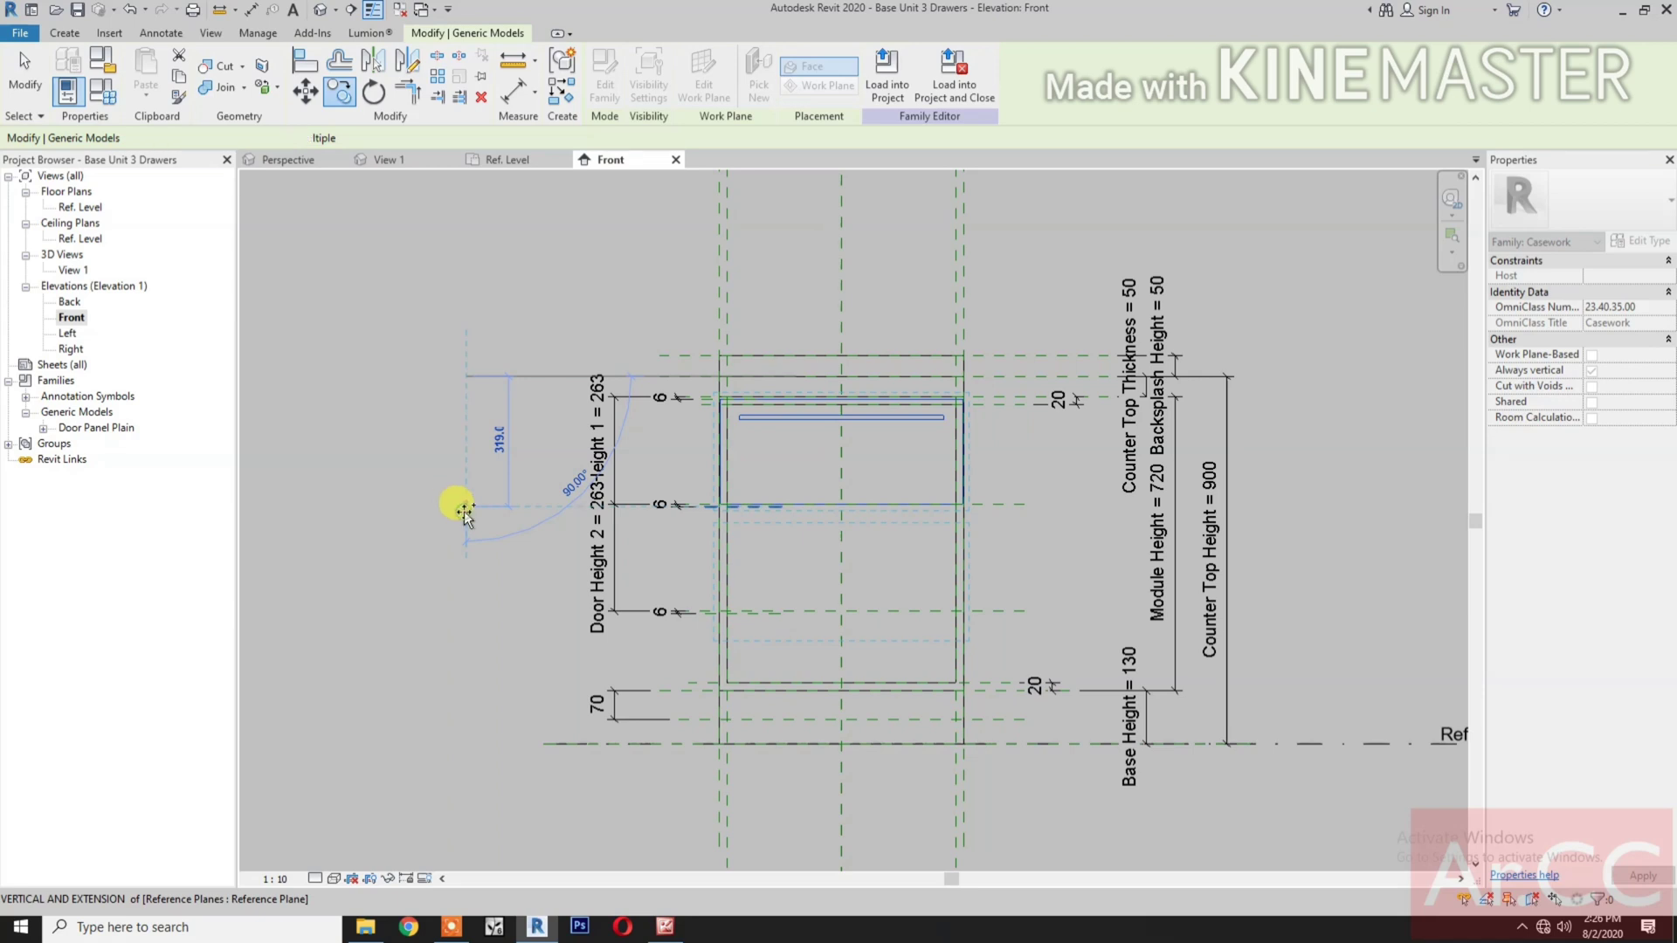
{"action": "left_click", "coordinate": [464, 510]}
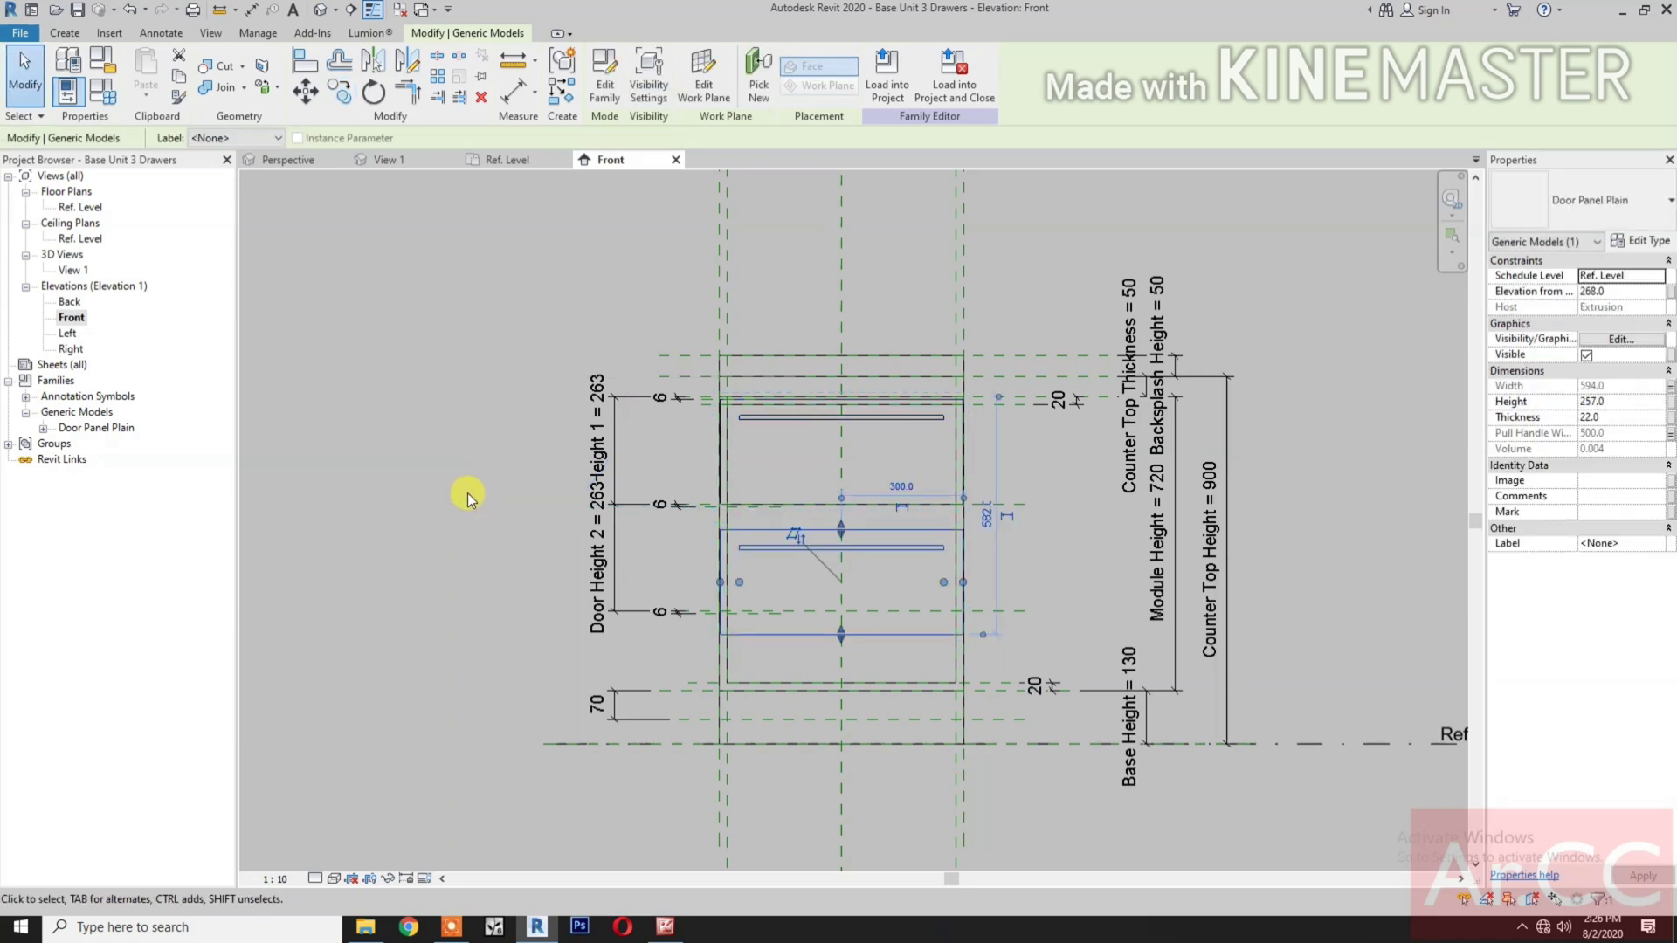
- Align the copy's top edge, locked, and its bottom edge to the second drawer's planes
{"action": "left_click", "coordinate": [308, 70]}
{"action": "scroll", "coordinate": [752, 515], "scroll_direction": "up", "scroll_amount": 2}
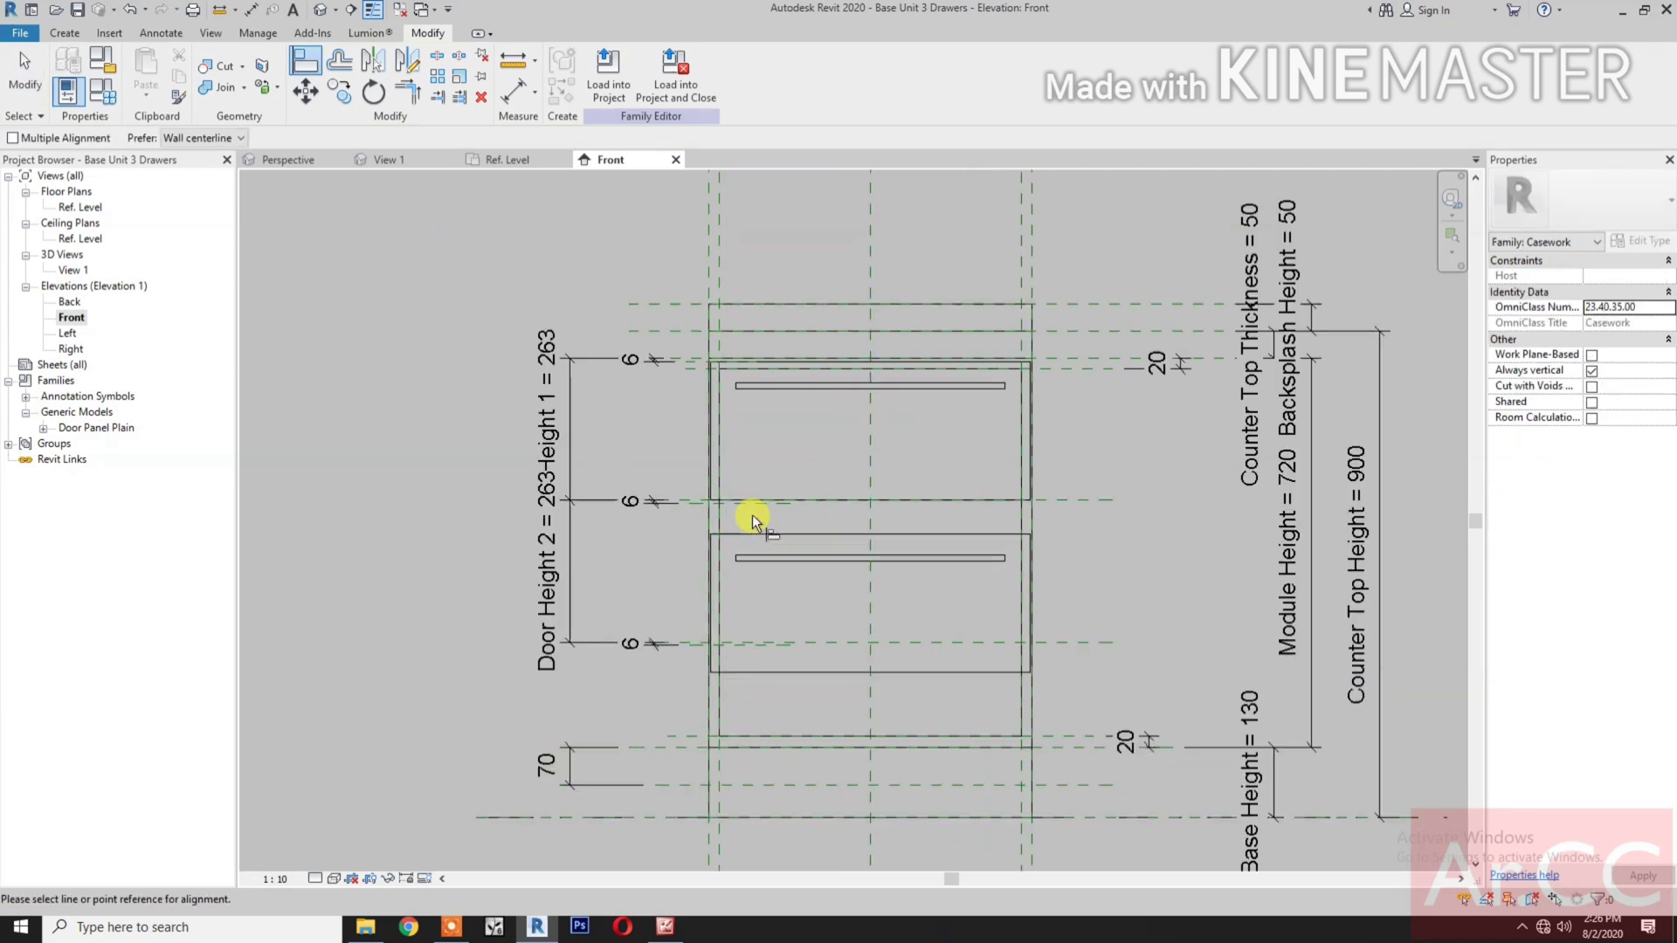
{"action": "left_click", "coordinate": [751, 505]}
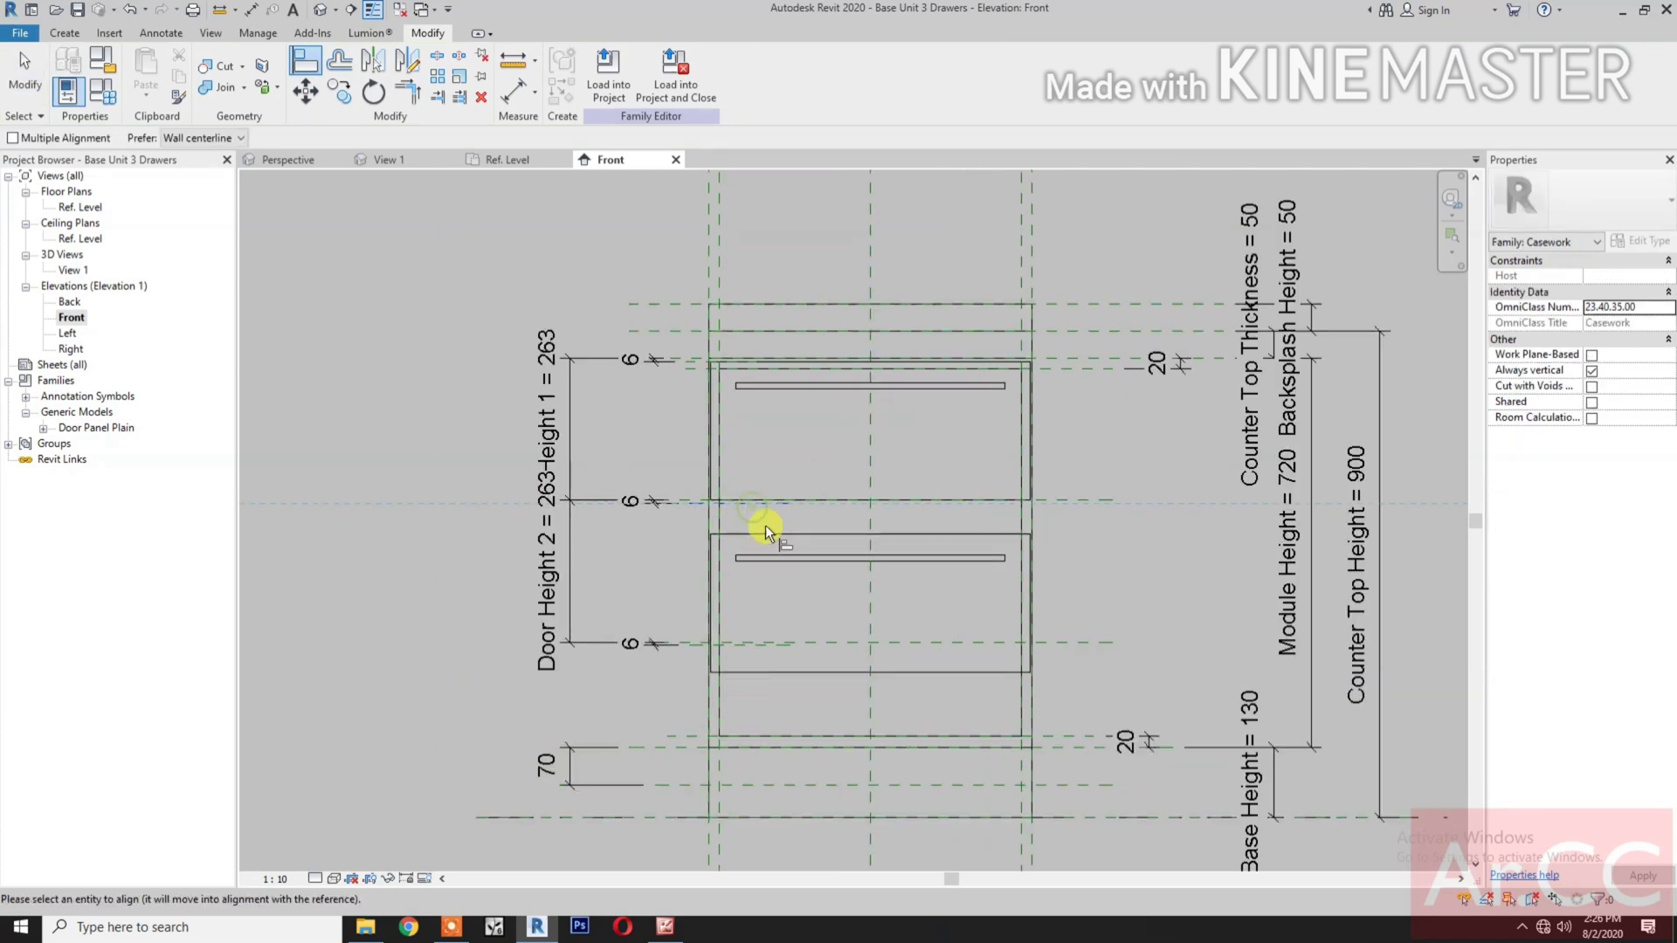
{"action": "left_click", "coordinate": [769, 533]}
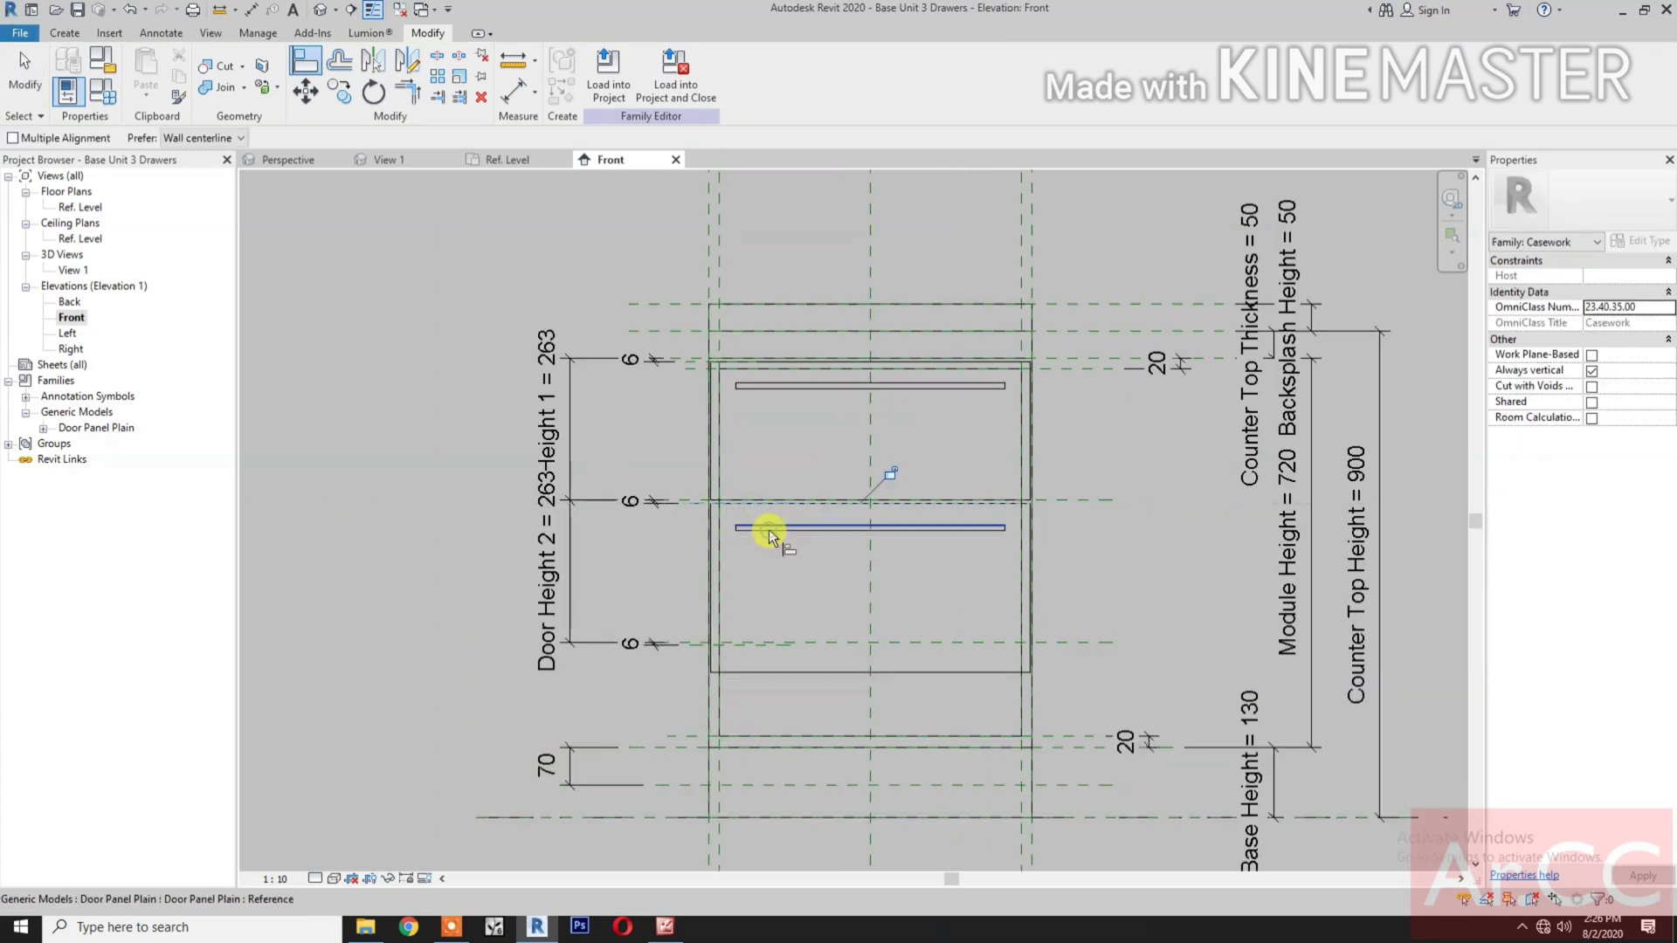
{"action": "left_click", "coordinate": [890, 474]}
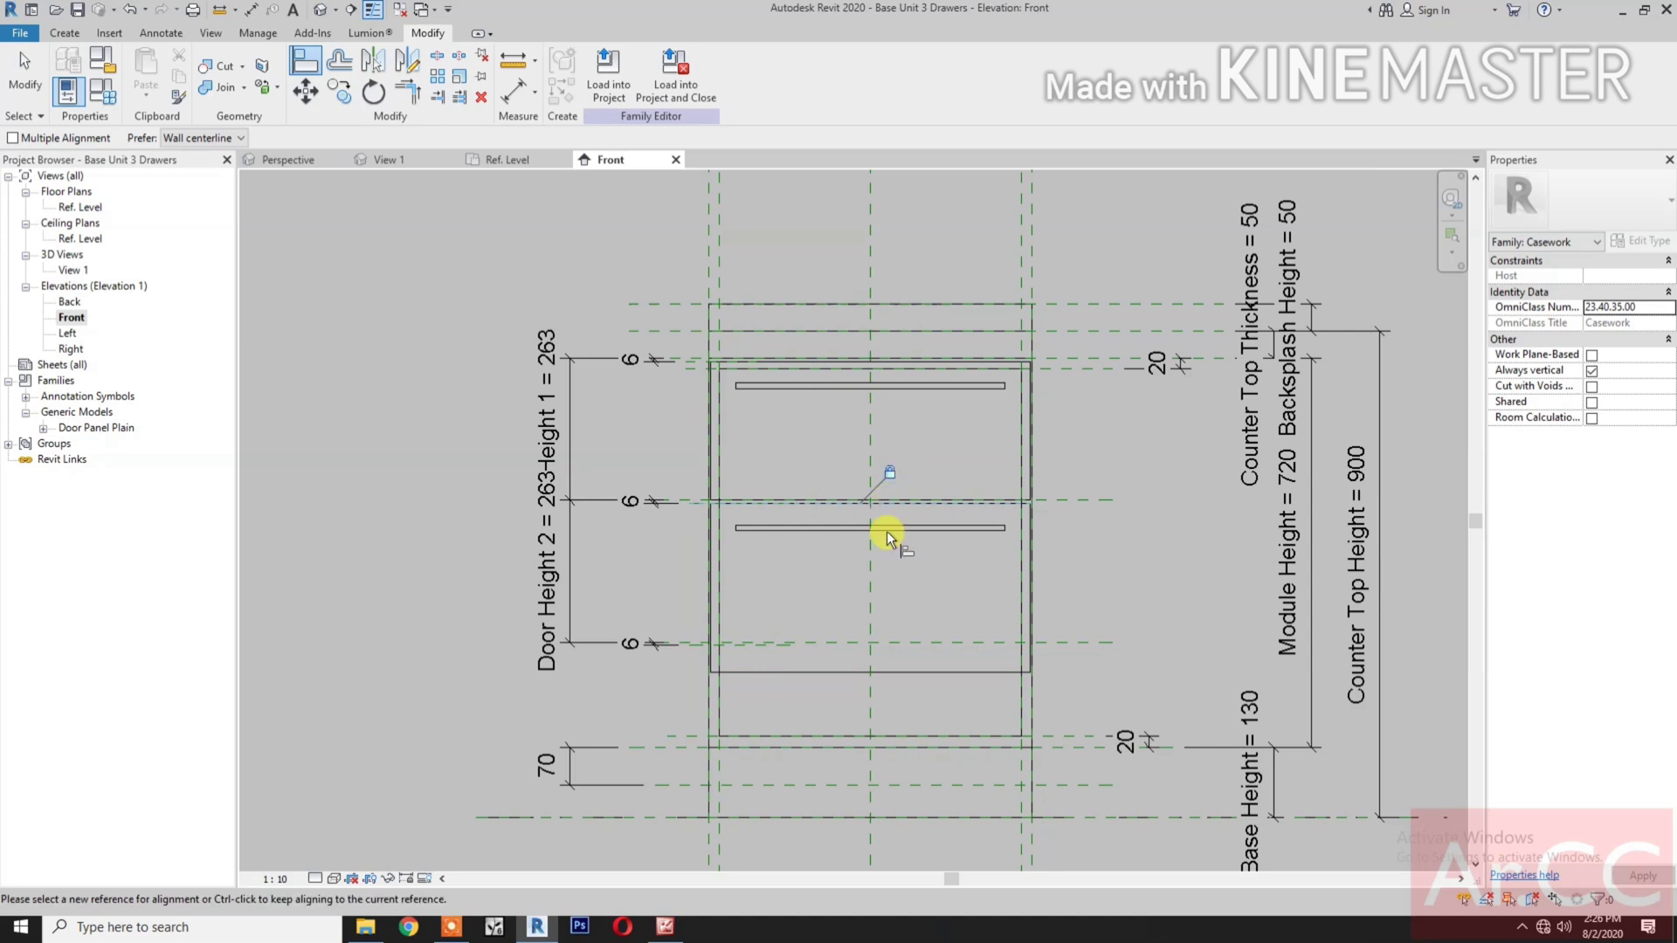
{"action": "left_click", "coordinate": [915, 644]}
{"action": "left_click", "coordinate": [900, 673]}
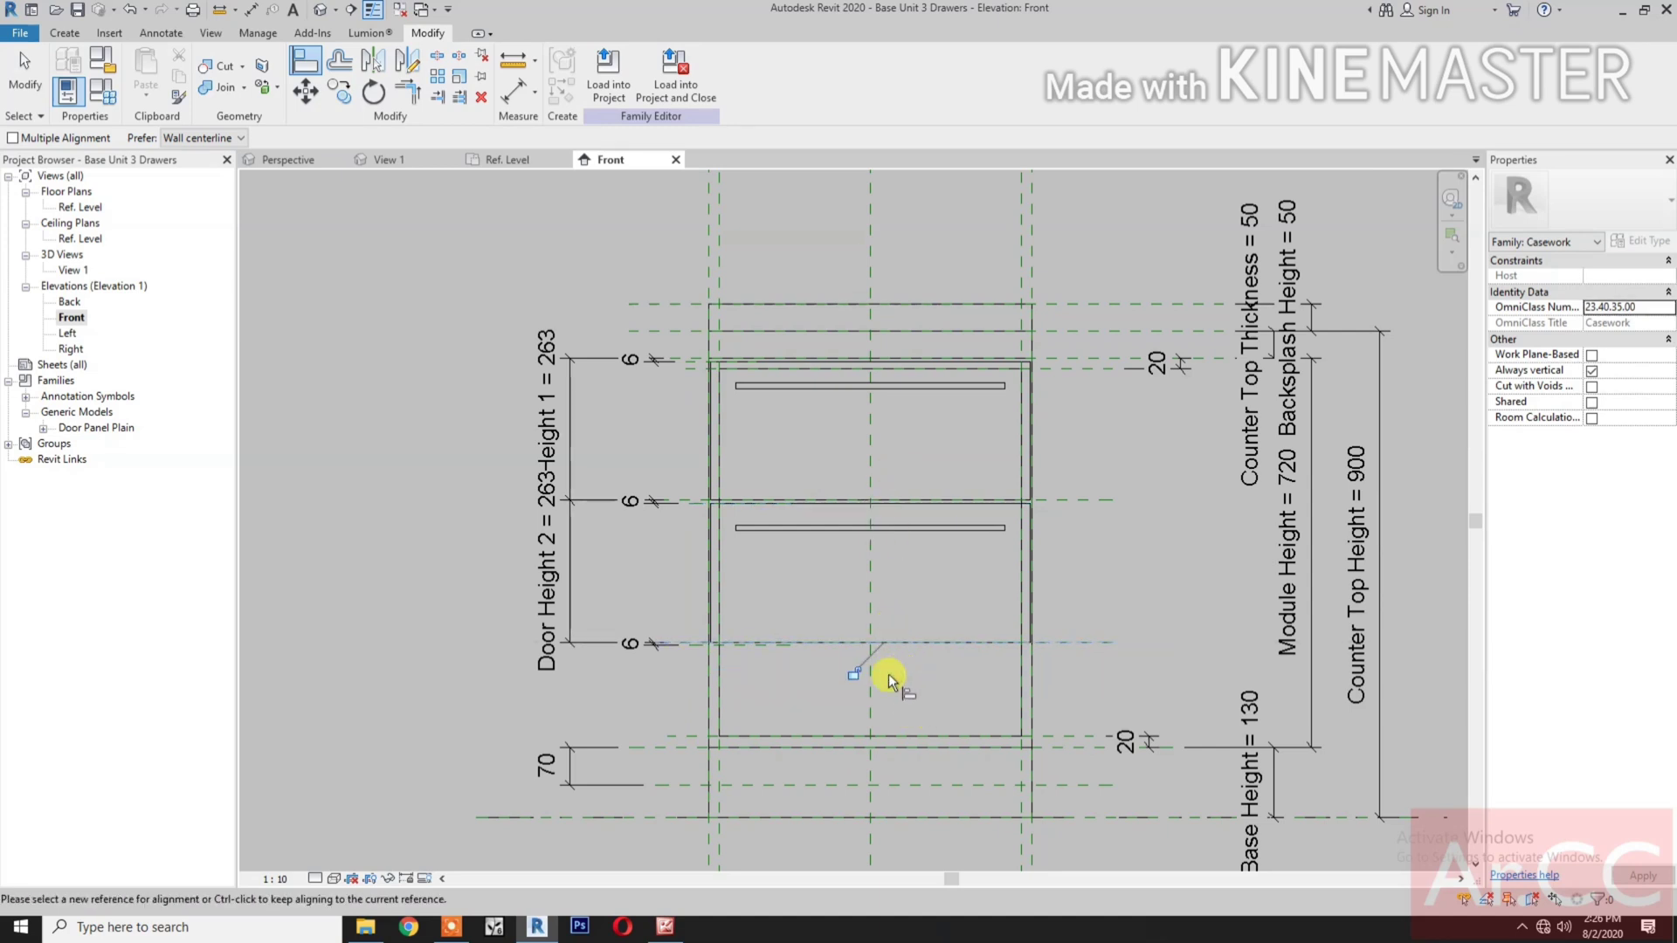
{"action": "middle_click_drag", "start_coordinate": [794, 700], "coordinate": [768, 618]}
{"action": "key", "text": "Escape"}
- Copy the second drawer front one drawer lower into the bottom drawer space
{"action": "left_click", "coordinate": [755, 458]}
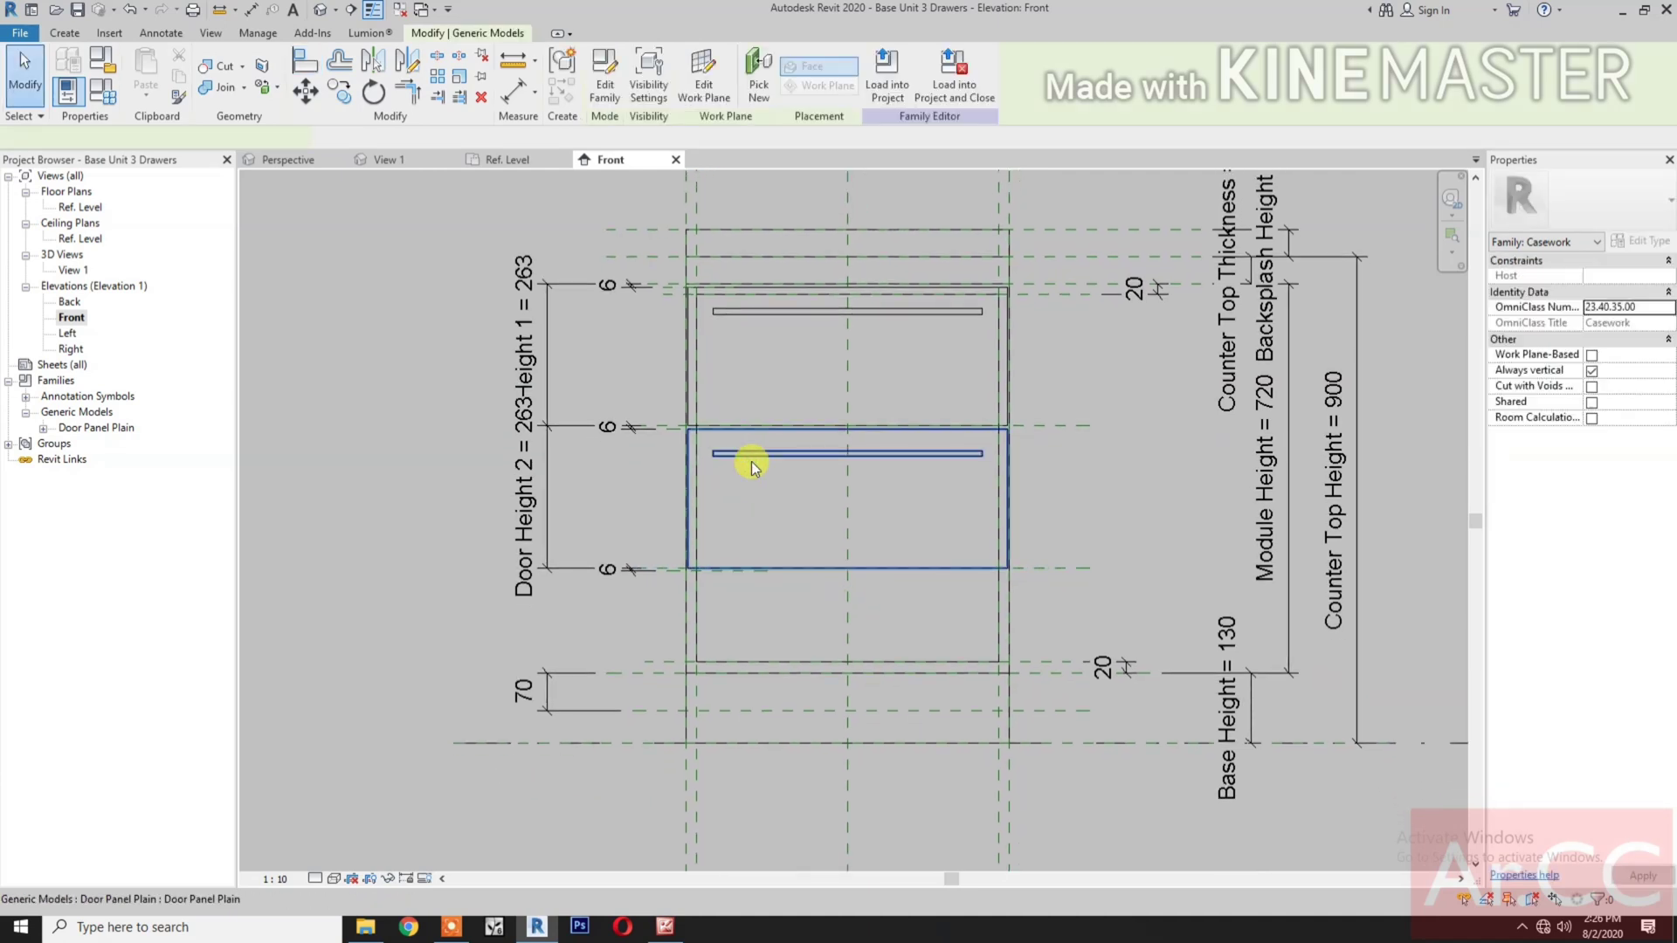
{"action": "left_click", "coordinate": [338, 91]}
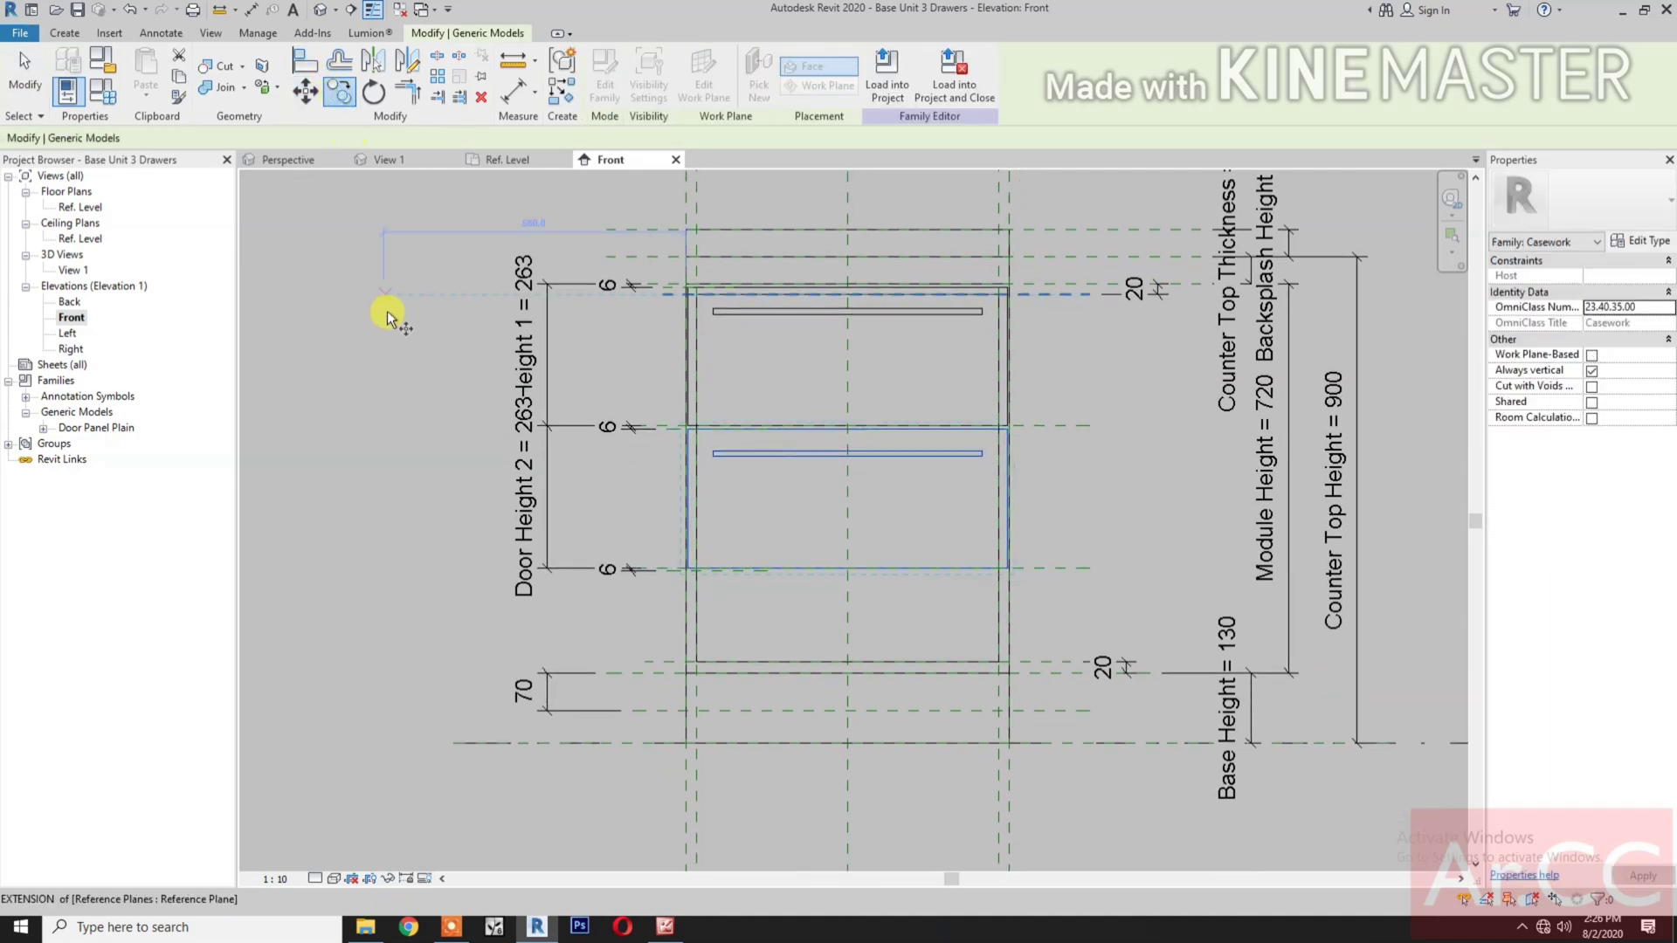
{"action": "left_click", "coordinate": [426, 441]}
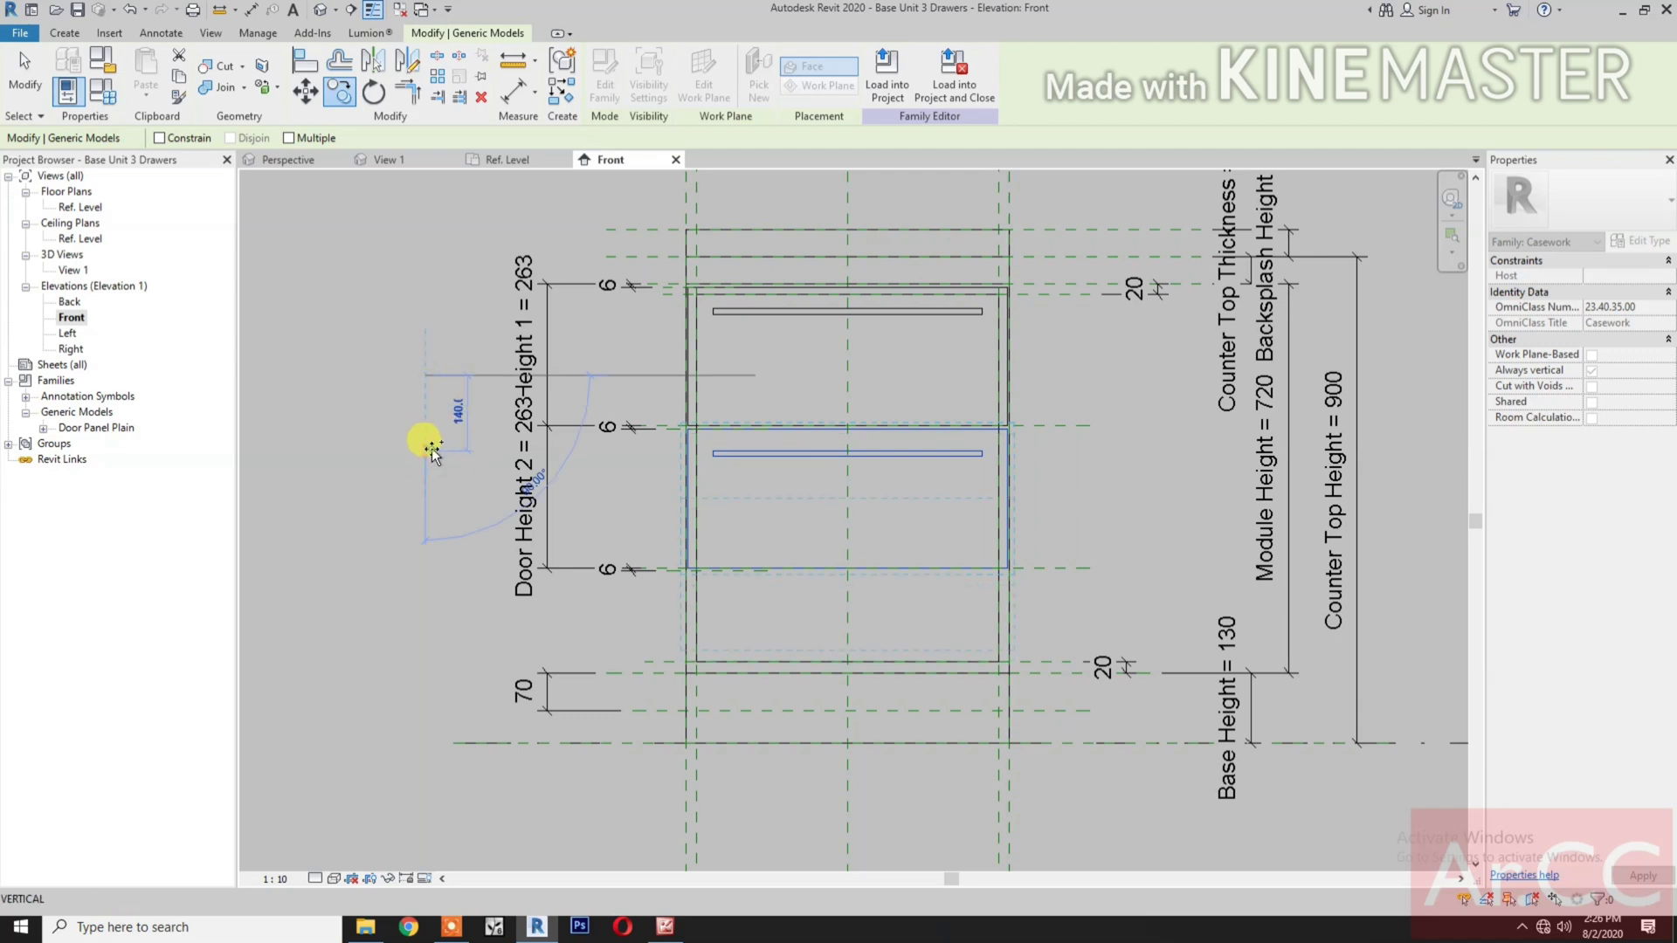
{"action": "left_click", "coordinate": [433, 451]}
{"action": "key", "text": "a"}
{"action": "key", "text": "l"}
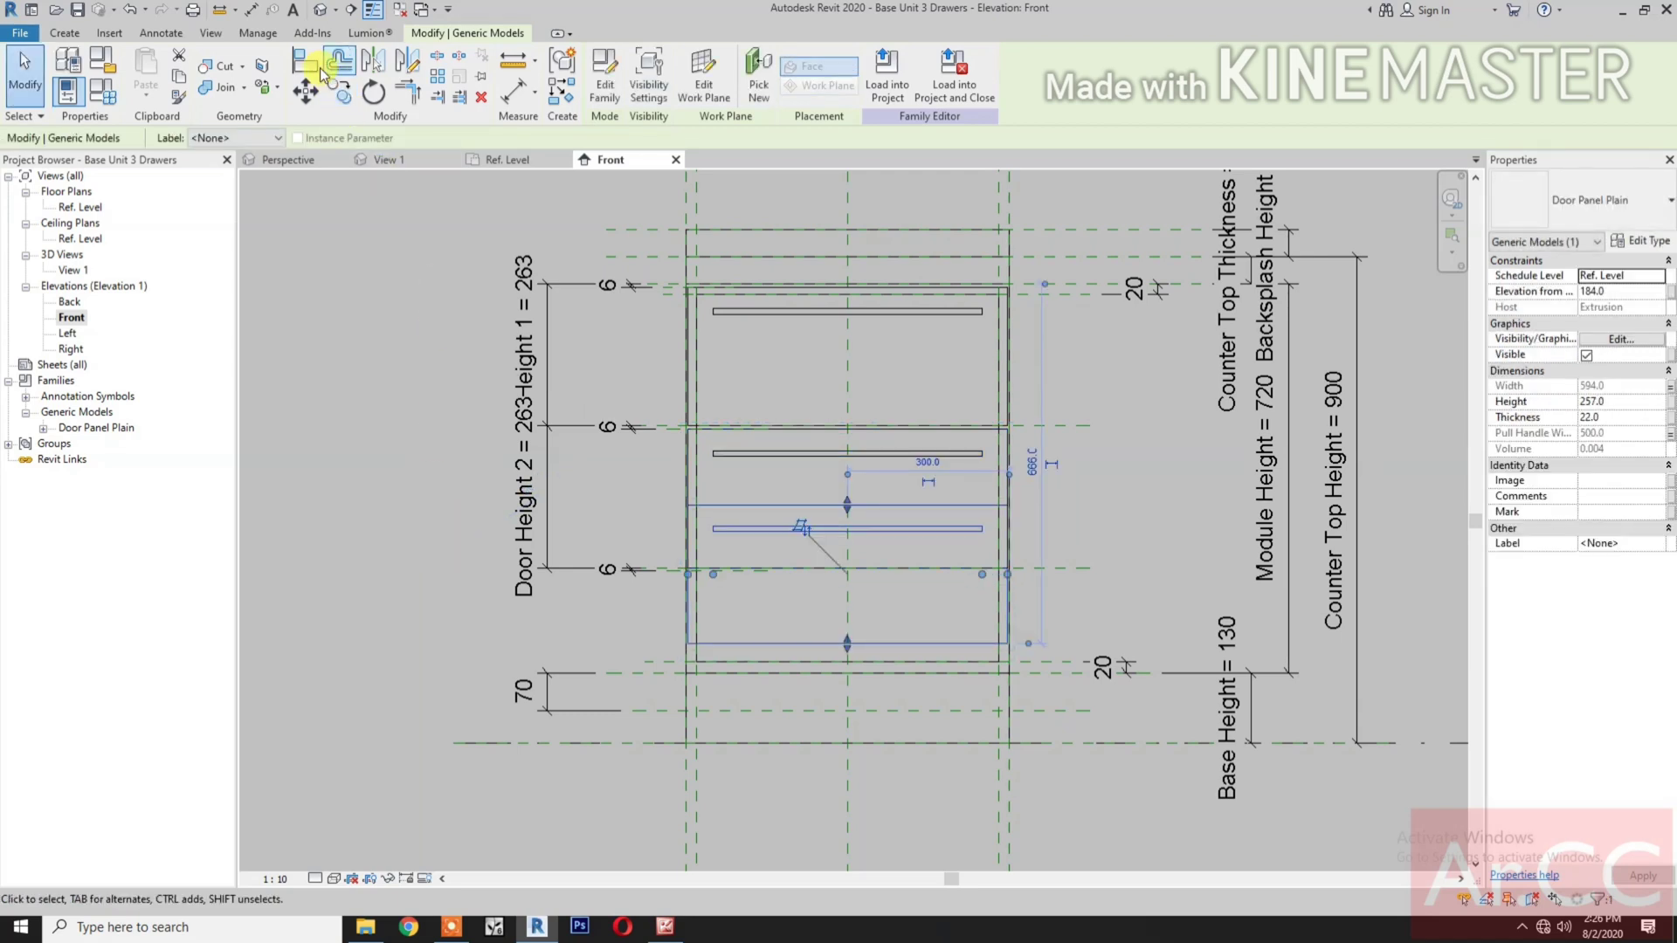
- Align the third front's bottom edge to the lower plane and lock it, then its top edge to the upper plane
{"action": "left_click", "coordinate": [932, 709]}
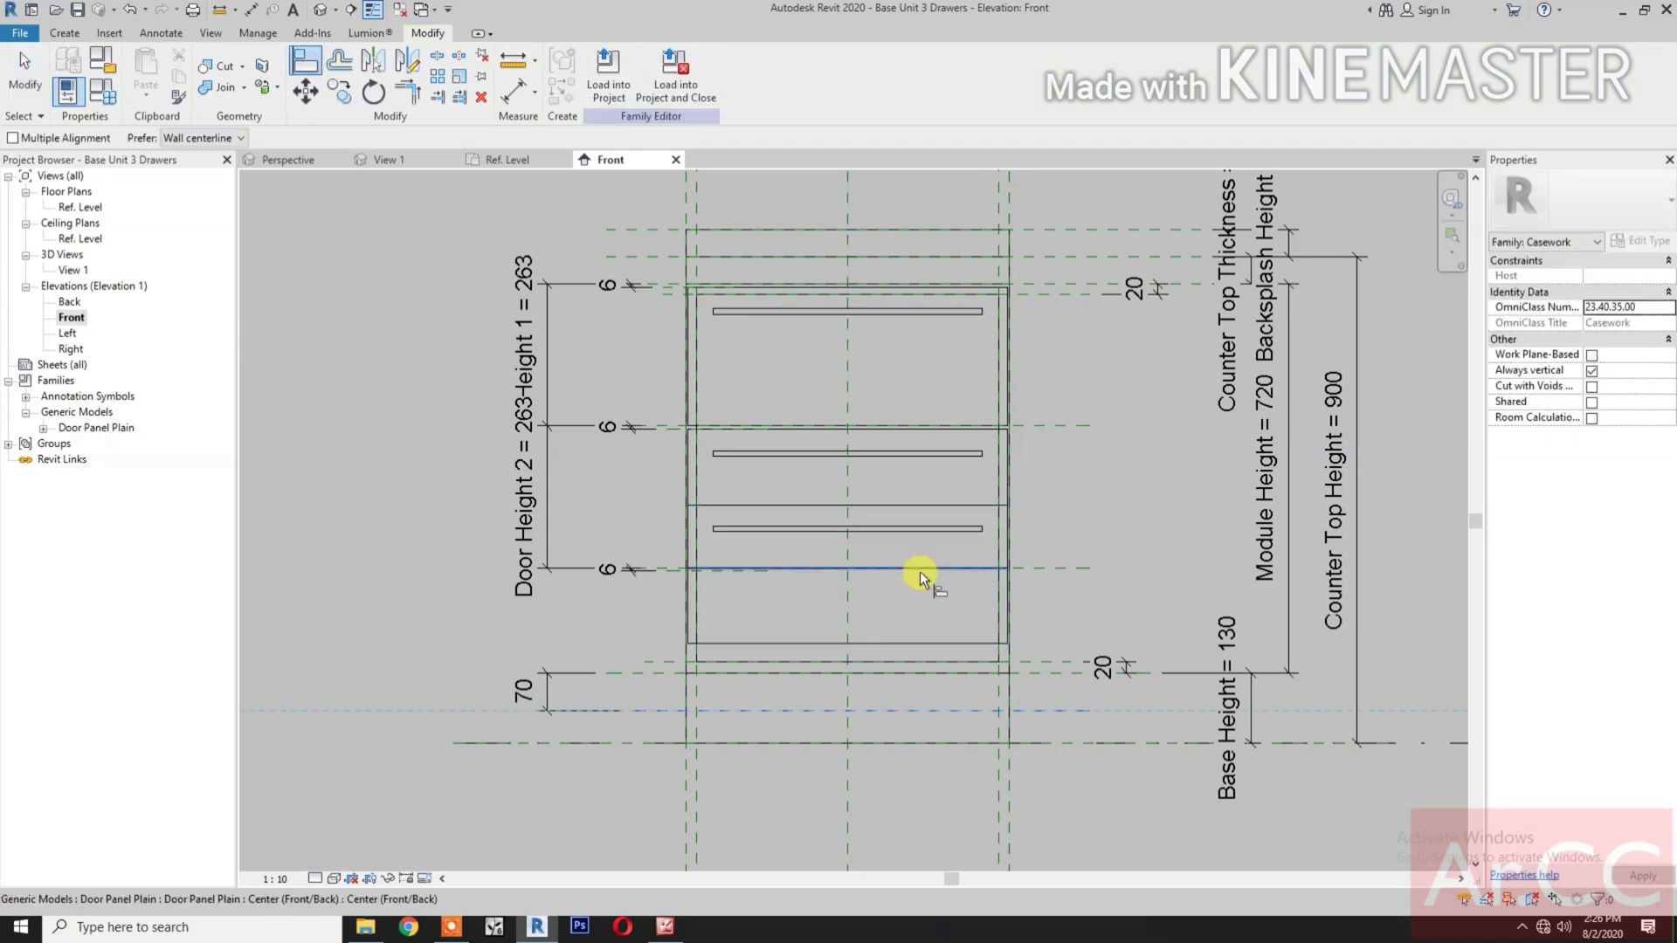
{"action": "left_click", "coordinate": [920, 646]}
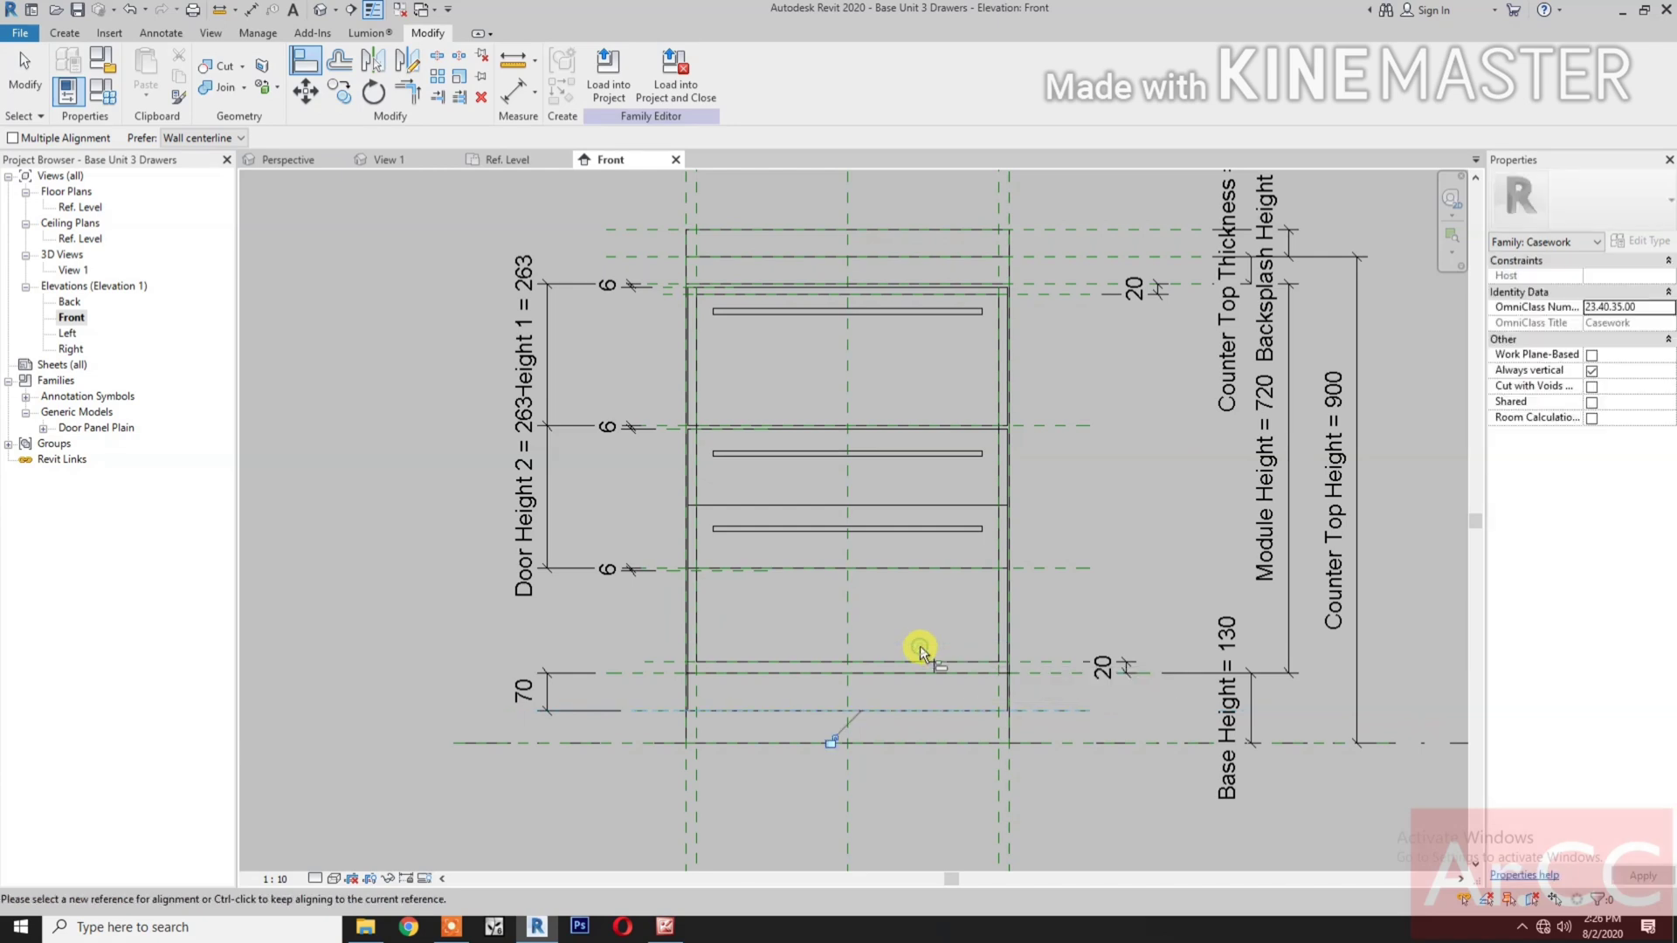
{"action": "left_click", "coordinate": [836, 741]}
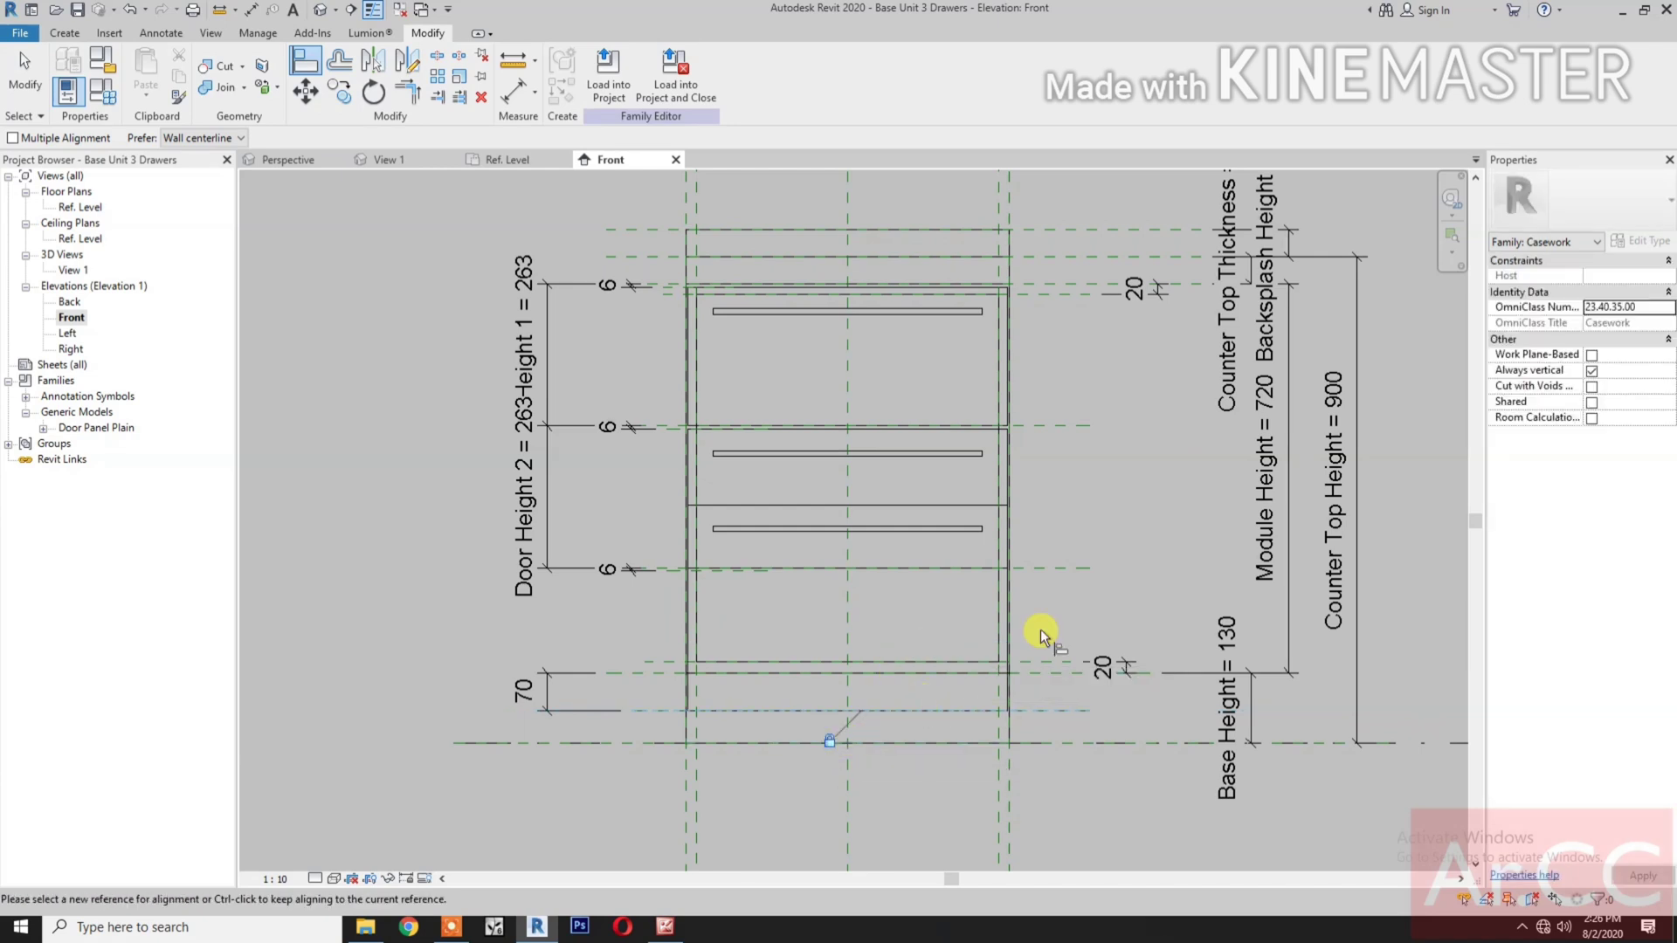
{"action": "left_click", "coordinate": [744, 574]}
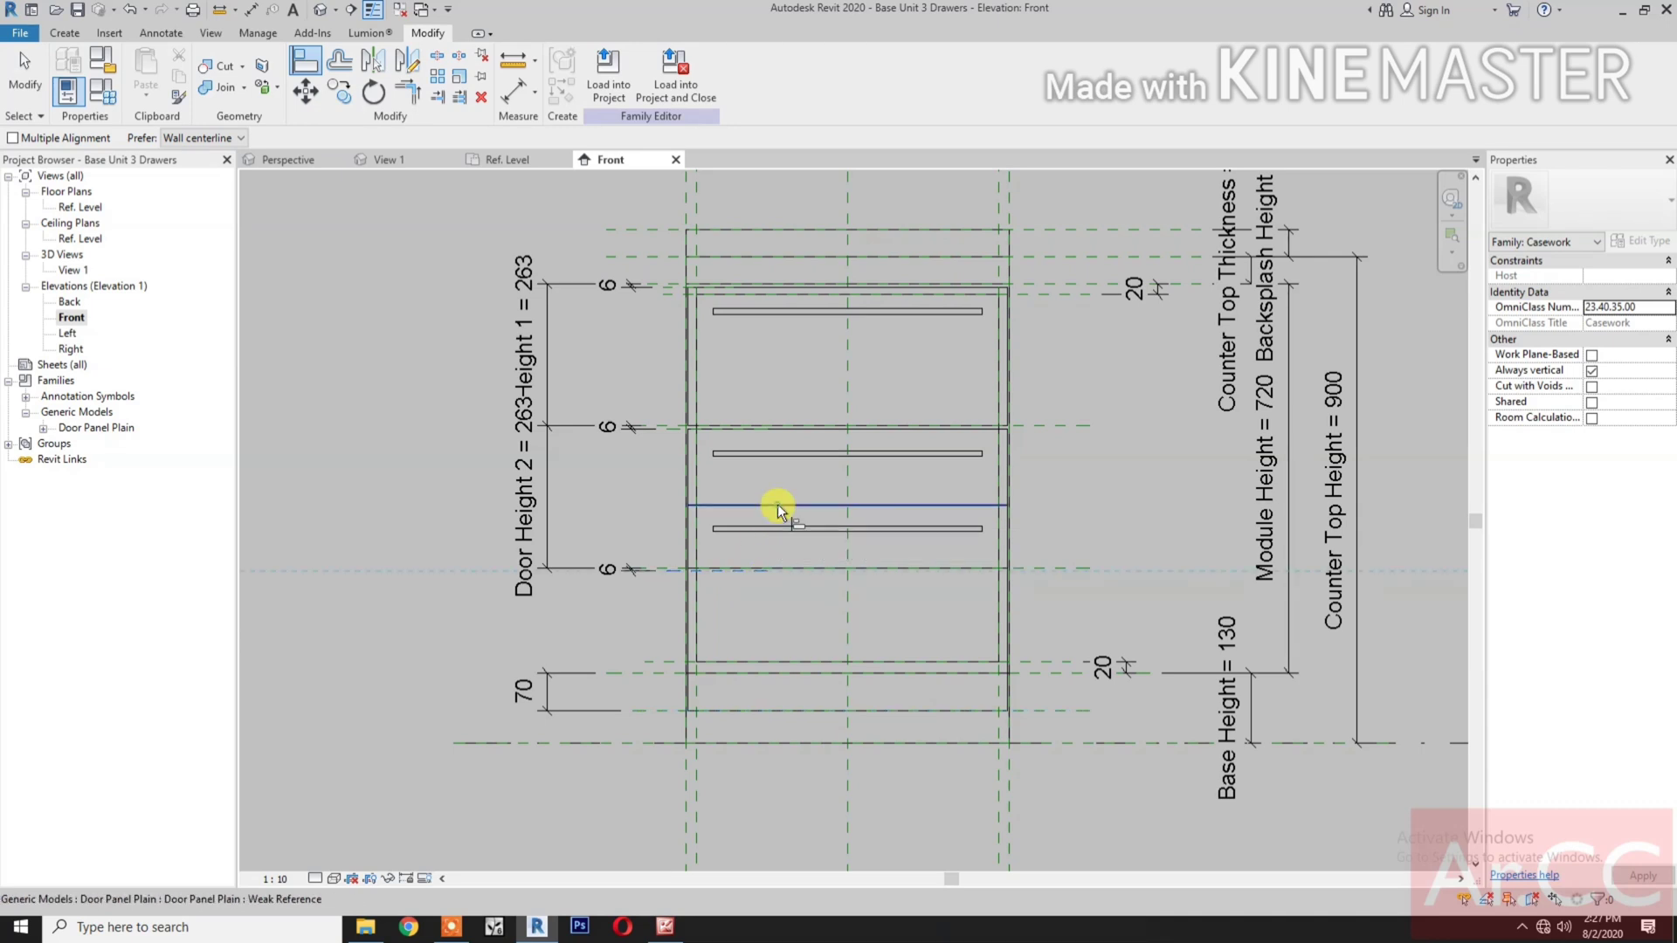
{"action": "left_click", "coordinate": [778, 505]}
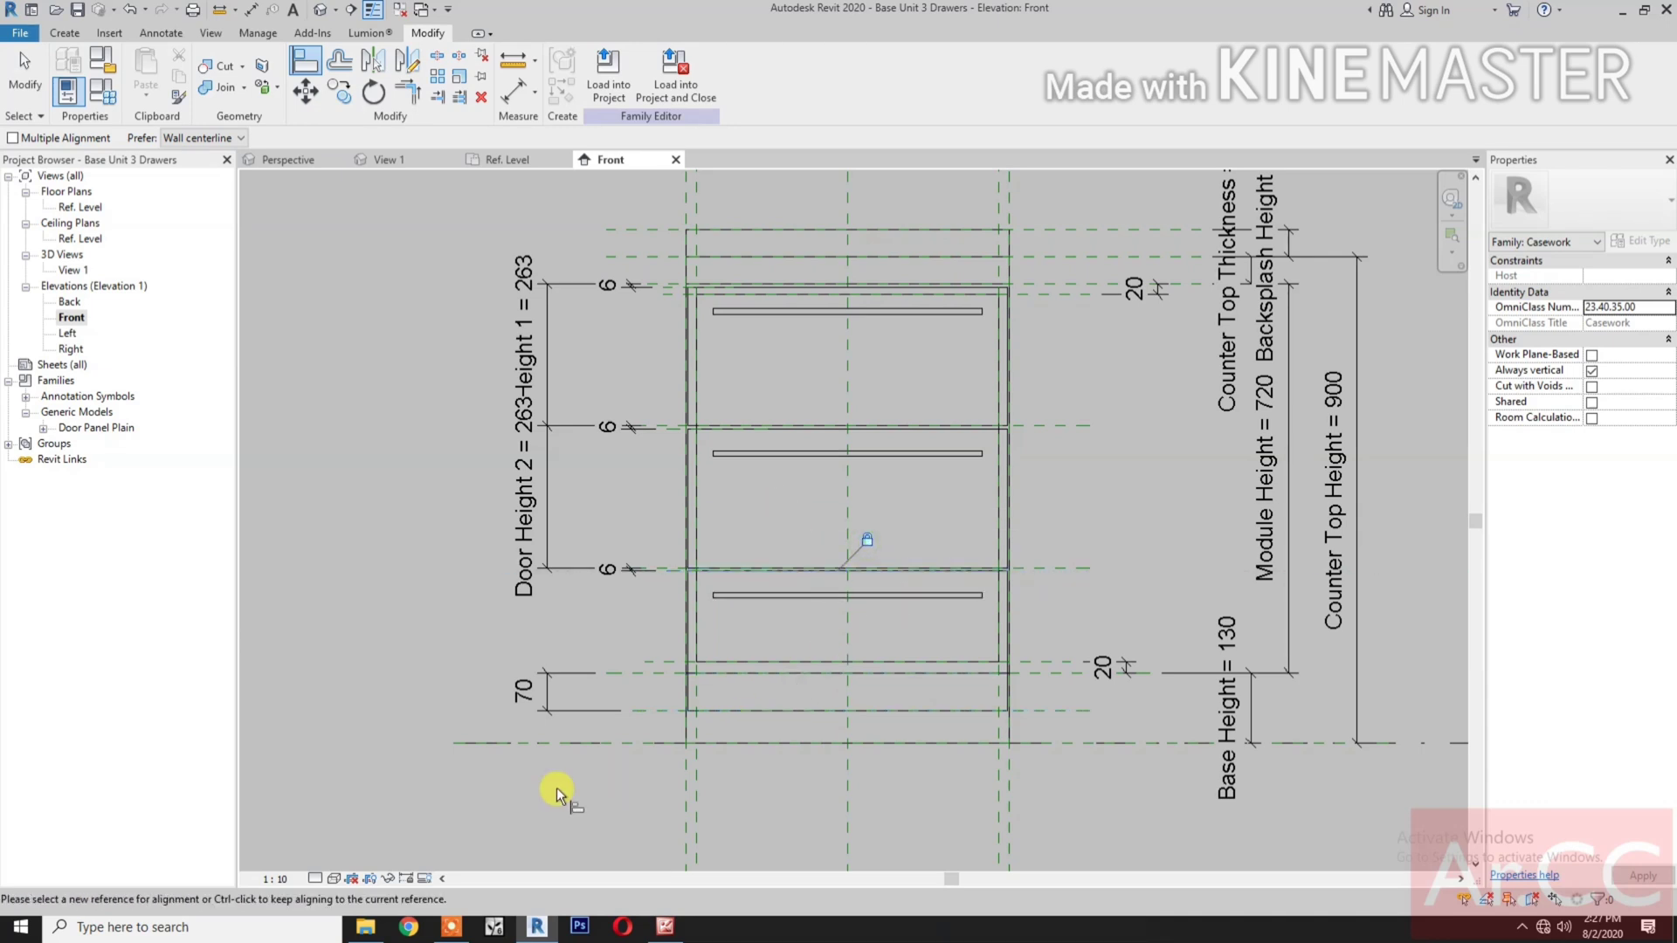
{"action": "key", "text": "Escape"}
{"action": "key", "text": "Escape"}
- Set the visual style to Realistic and pan the cabinet into view in 3D View 1
{"action": "left_click", "coordinate": [334, 880]}
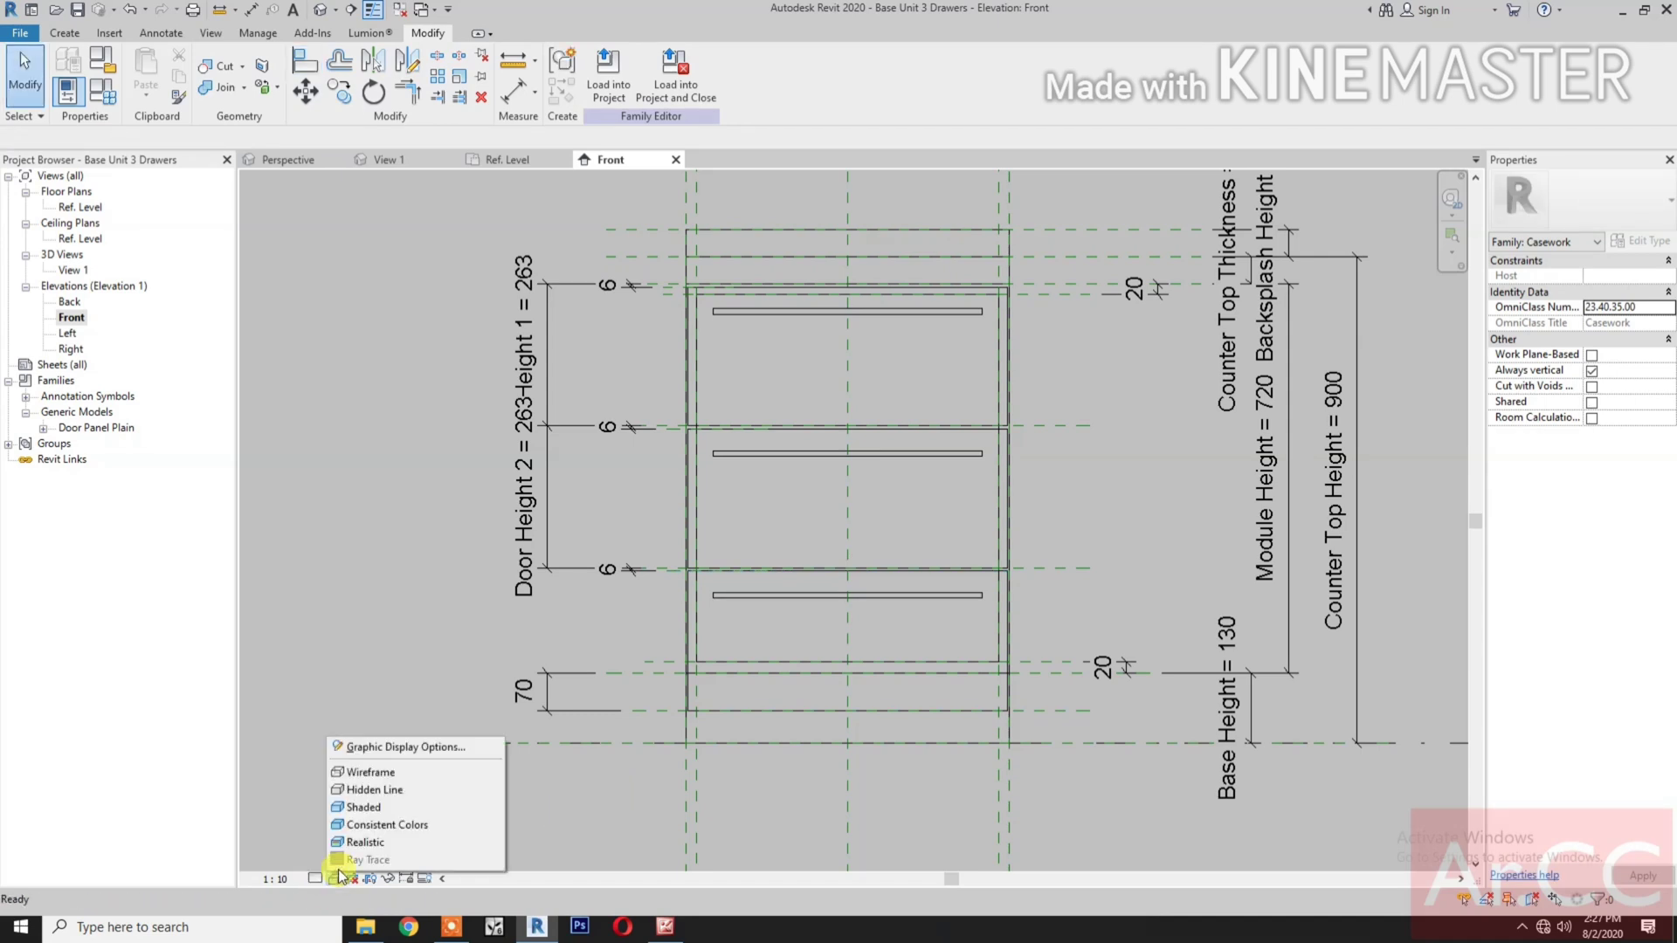
{"action": "left_click", "coordinate": [359, 846]}
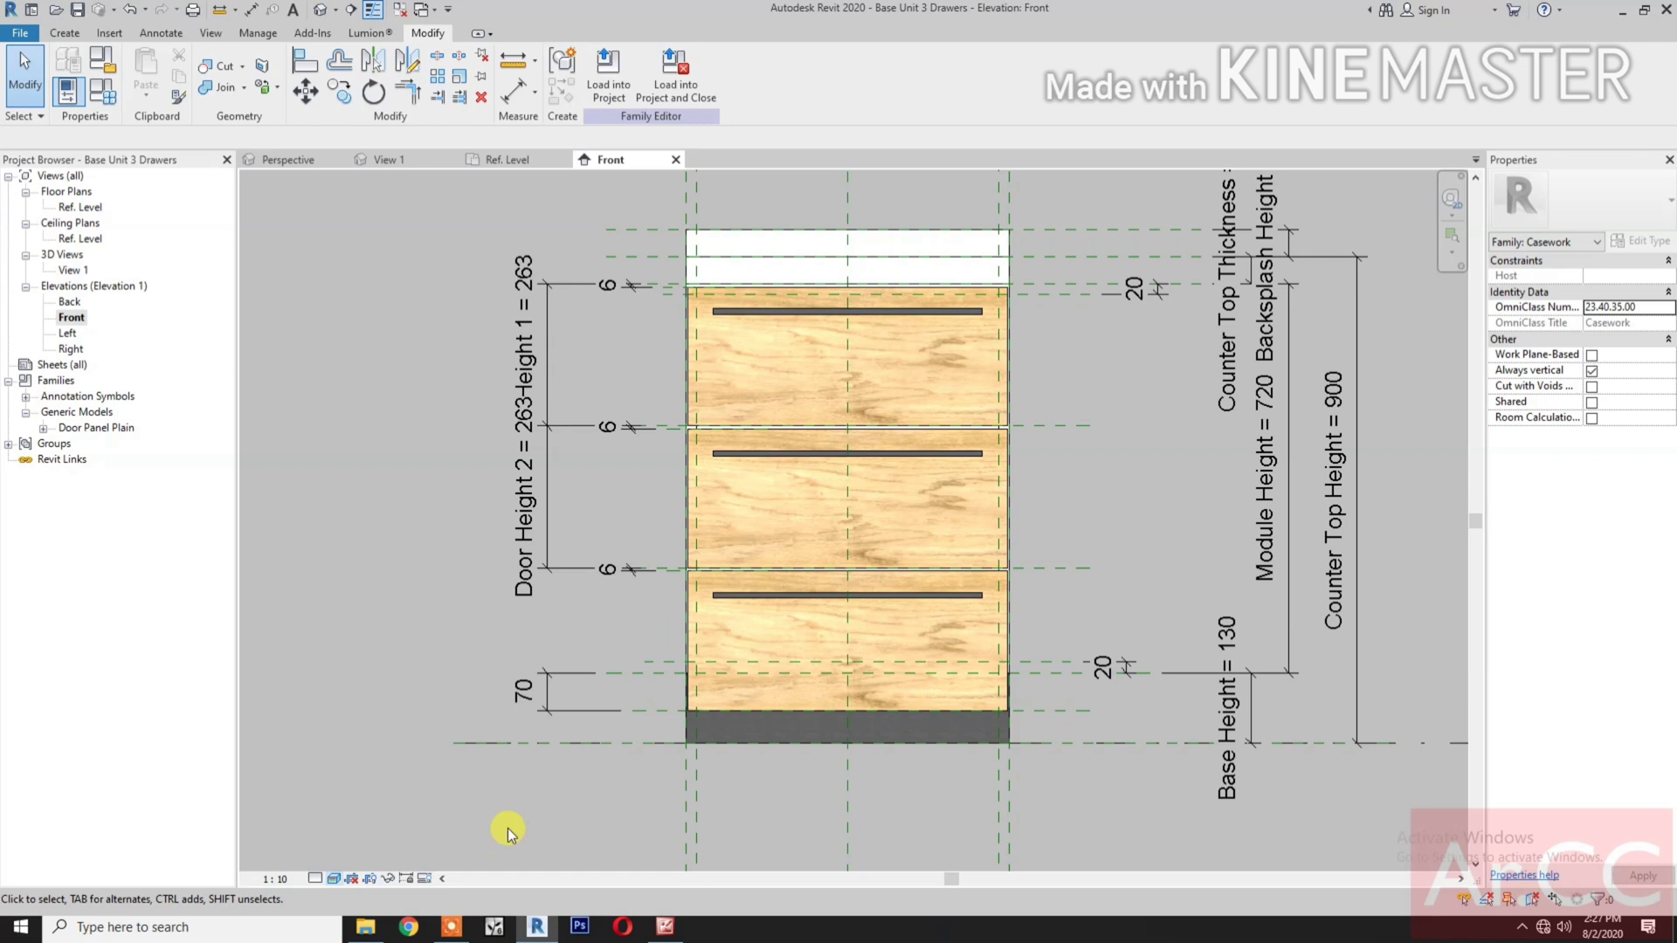
{"action": "left_click", "coordinate": [395, 160]}
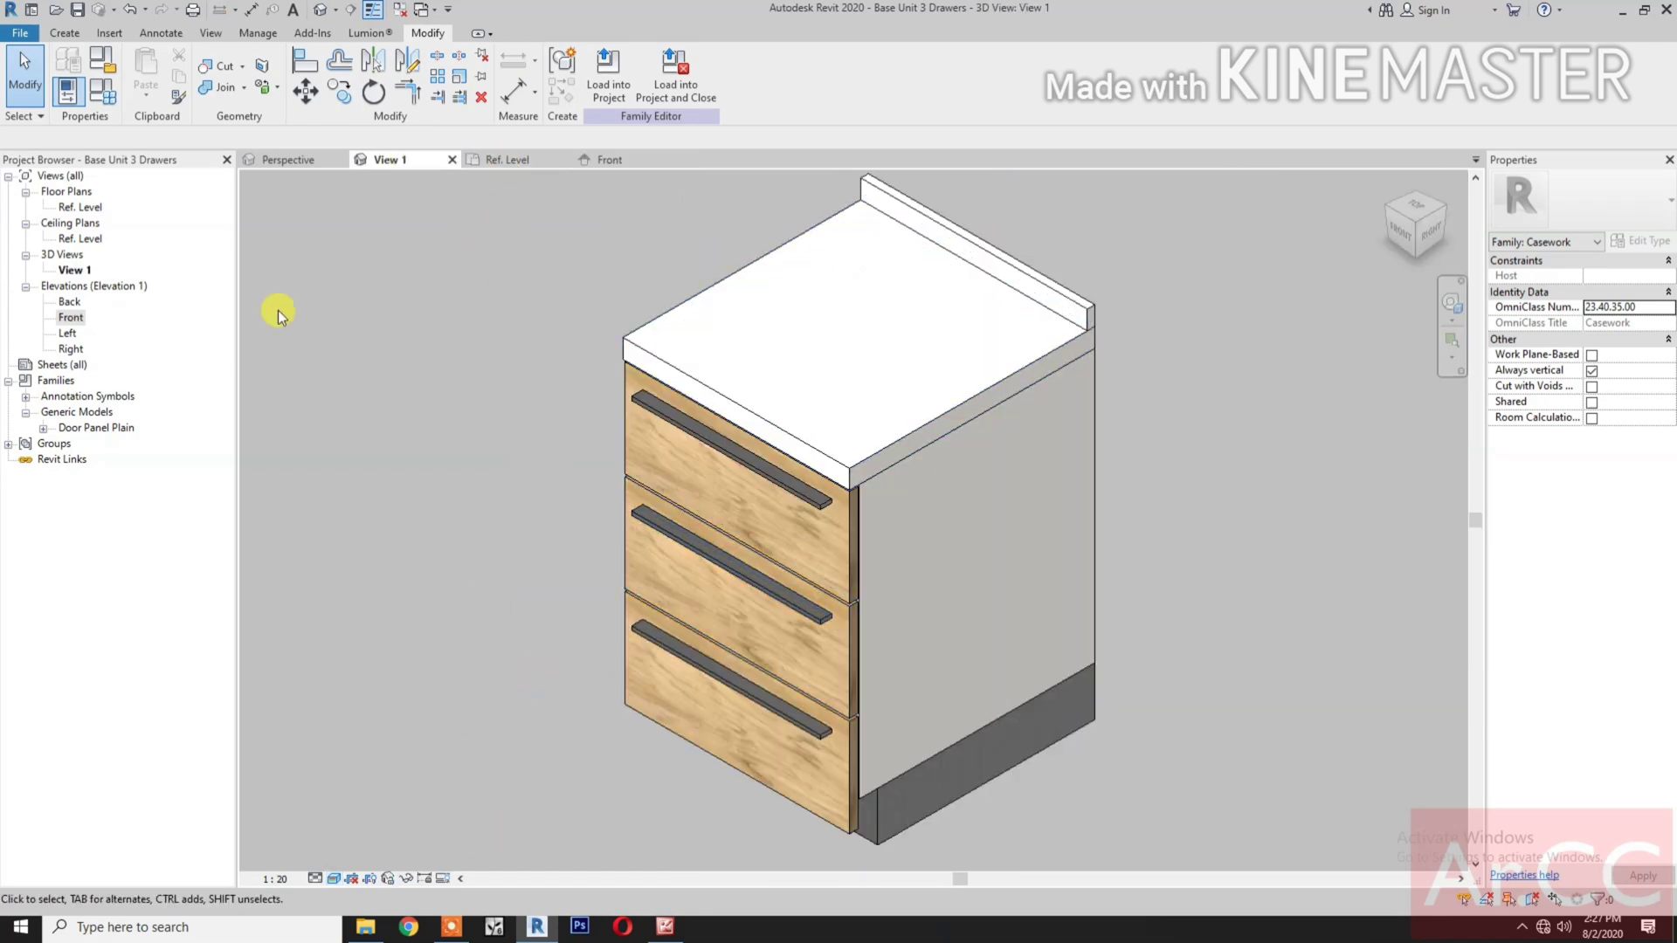
{"action": "middle_click_drag", "start_coordinate": [385, 629], "coordinate": [637, 588]}
- In Family Types, set Depth to 650 and Width to 800, applying each change
{"action": "left_click", "coordinate": [86, 96]}
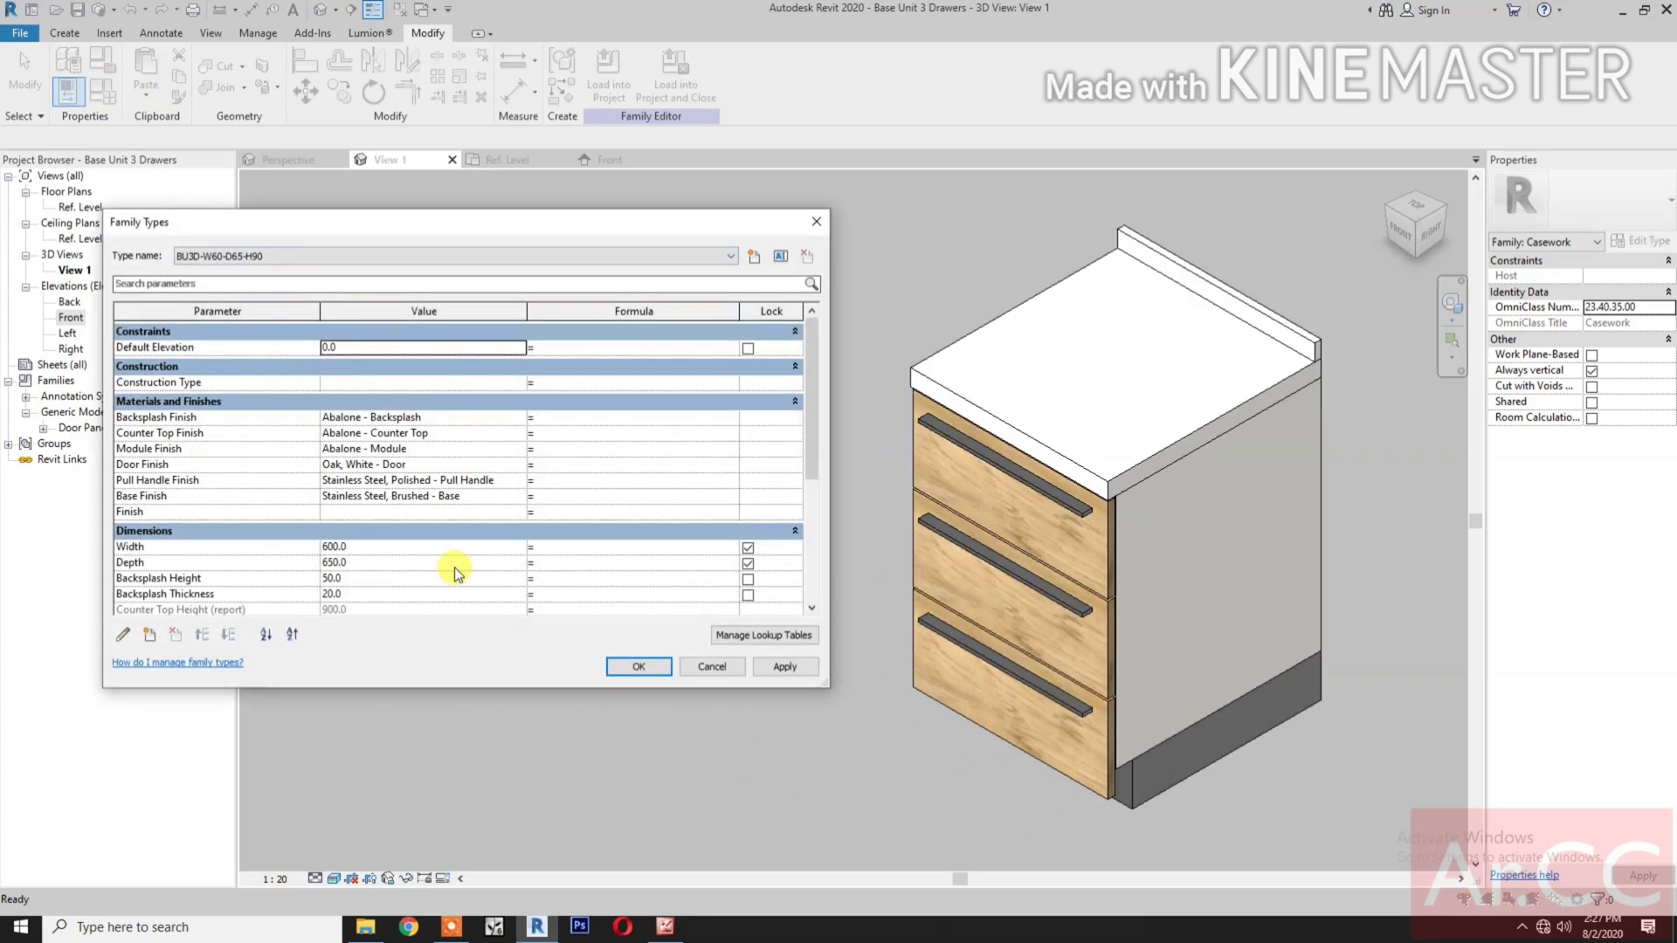
{"action": "left_click", "coordinate": [417, 559]}
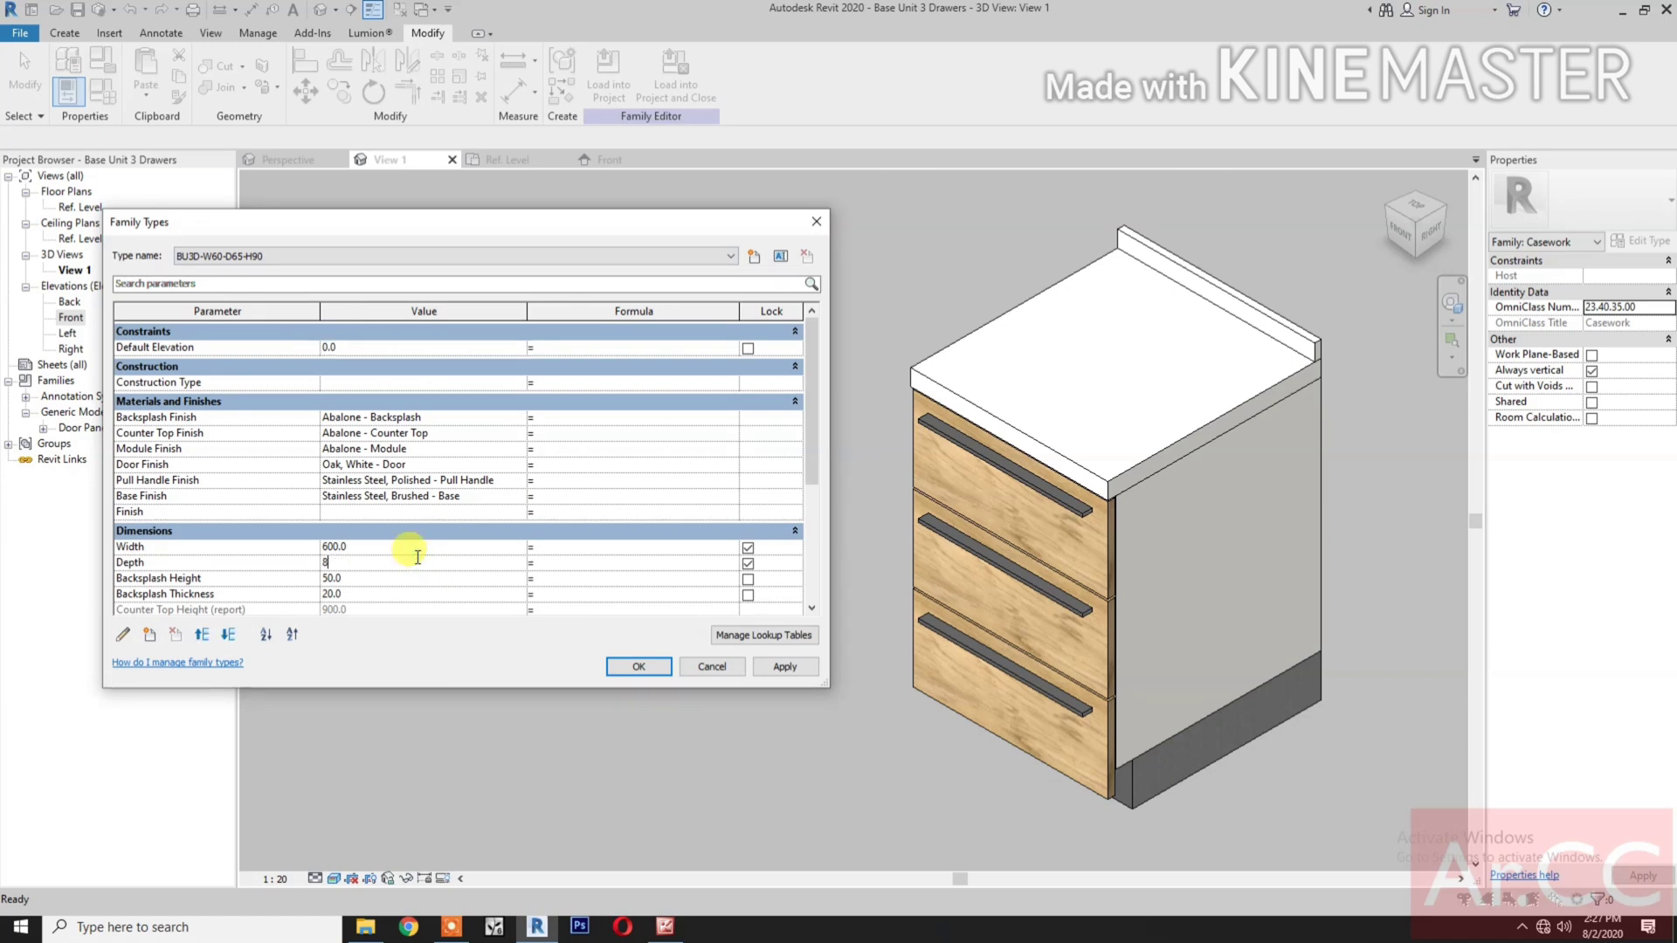
{"action": "left_click", "coordinate": [780, 668]}
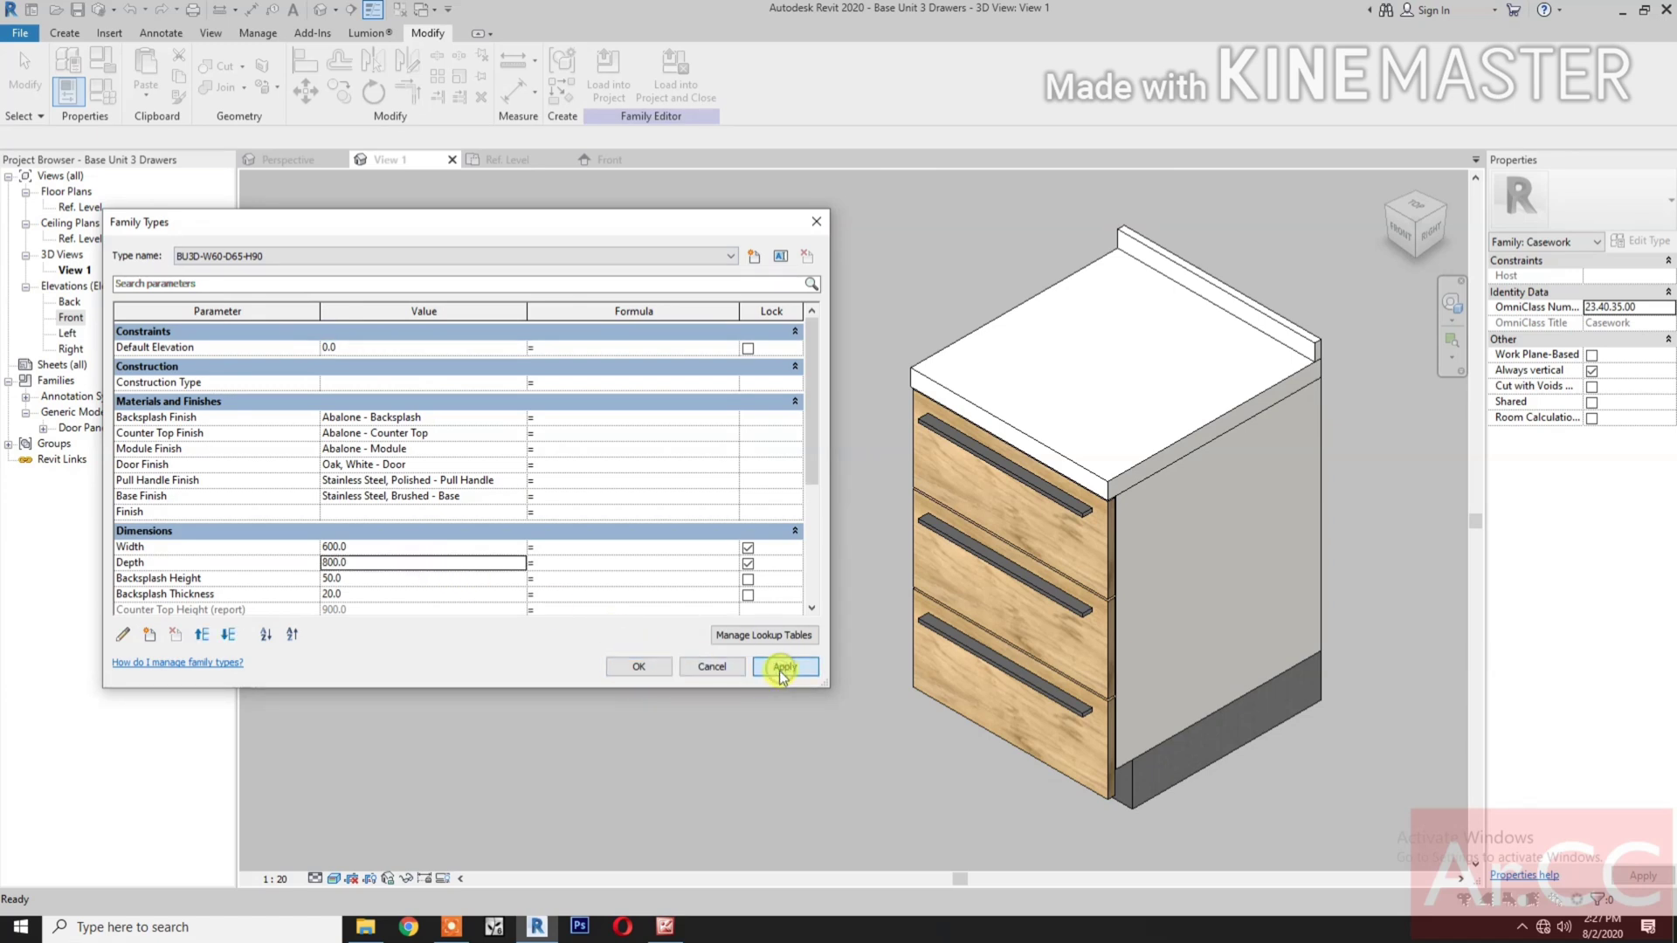
{"action": "left_click", "coordinate": [410, 562]}
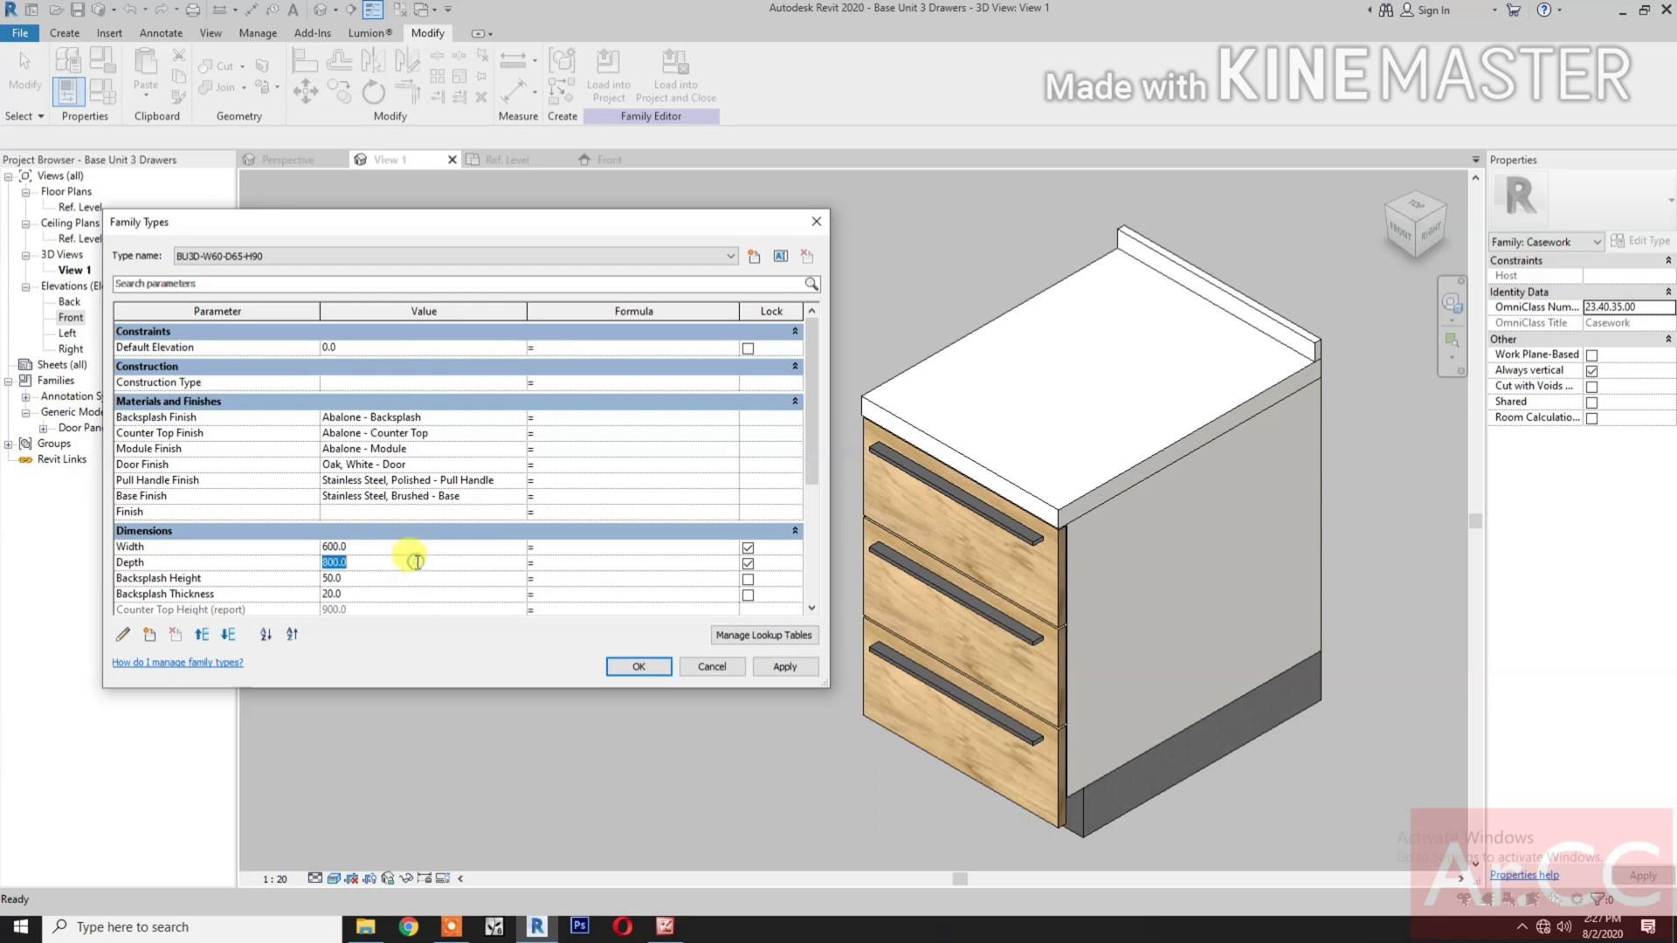
{"action": "type", "text": "650"}
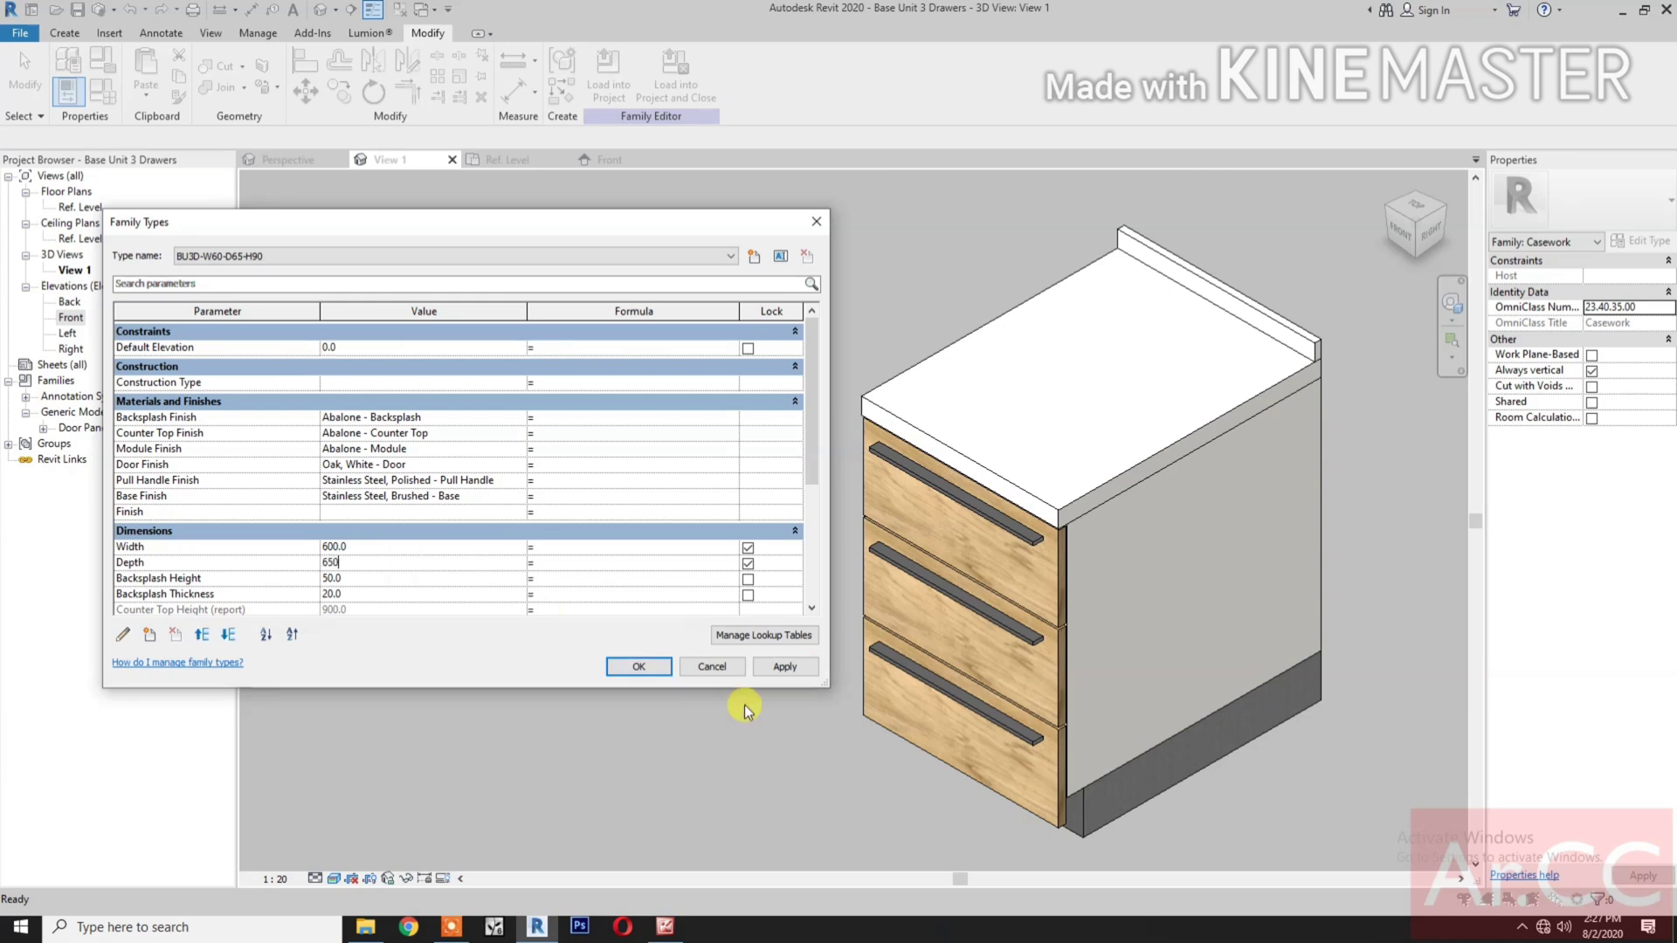
{"action": "left_click", "coordinate": [784, 668]}
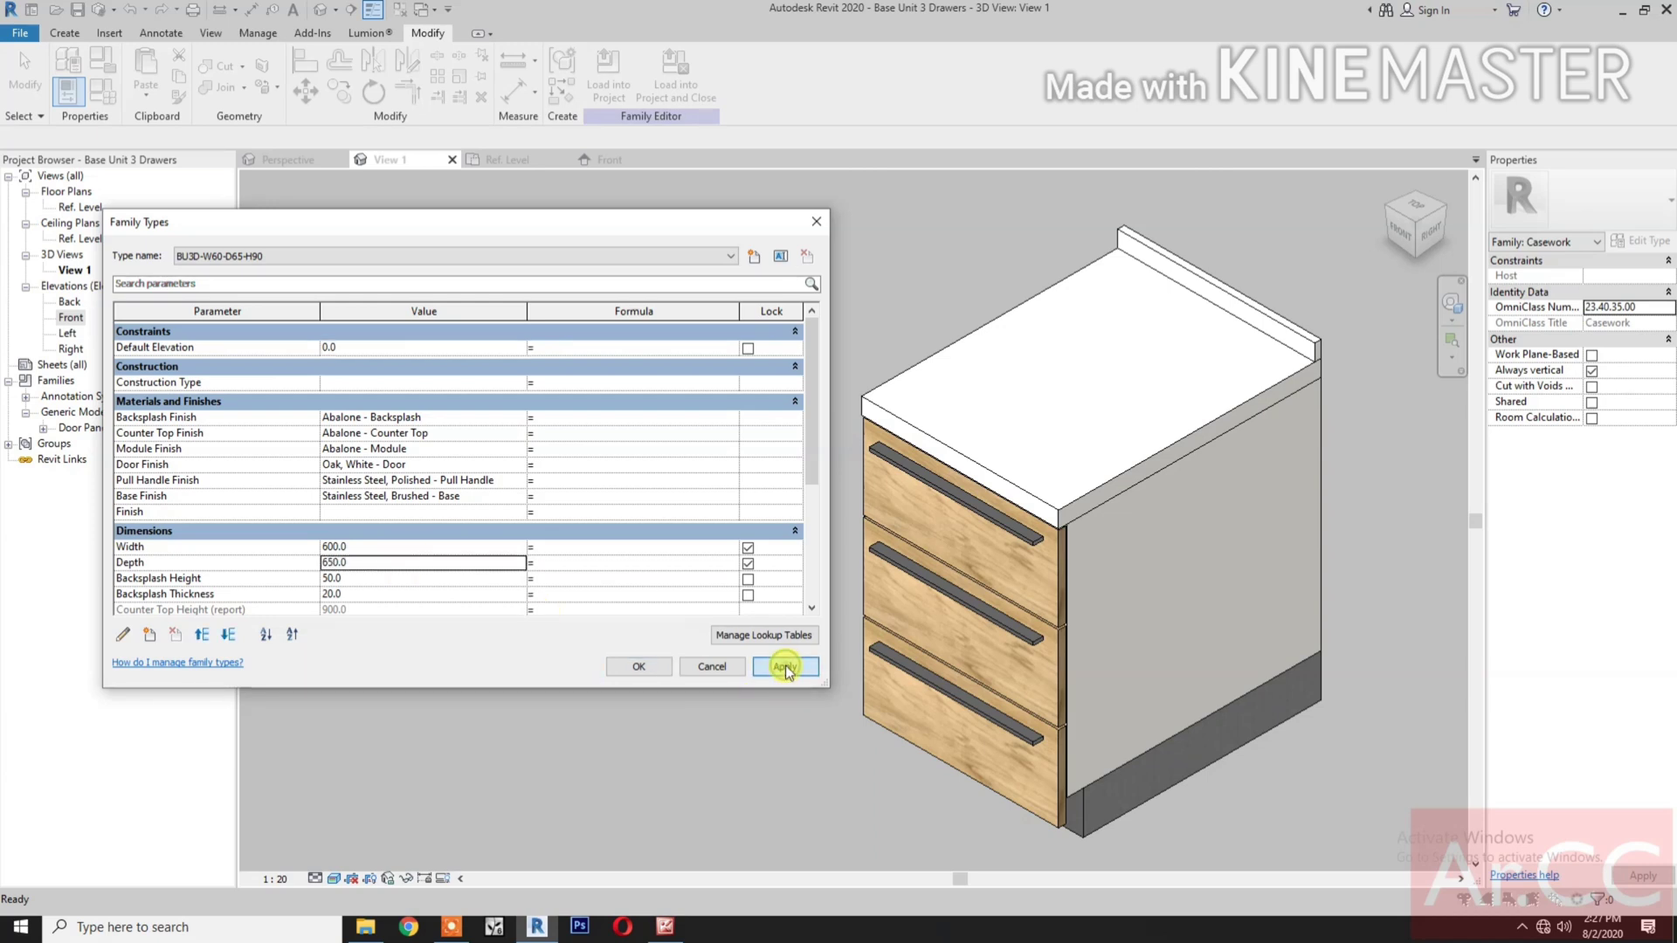
{"action": "left_click", "coordinate": [396, 548]}
{"action": "type", "text": "8"}
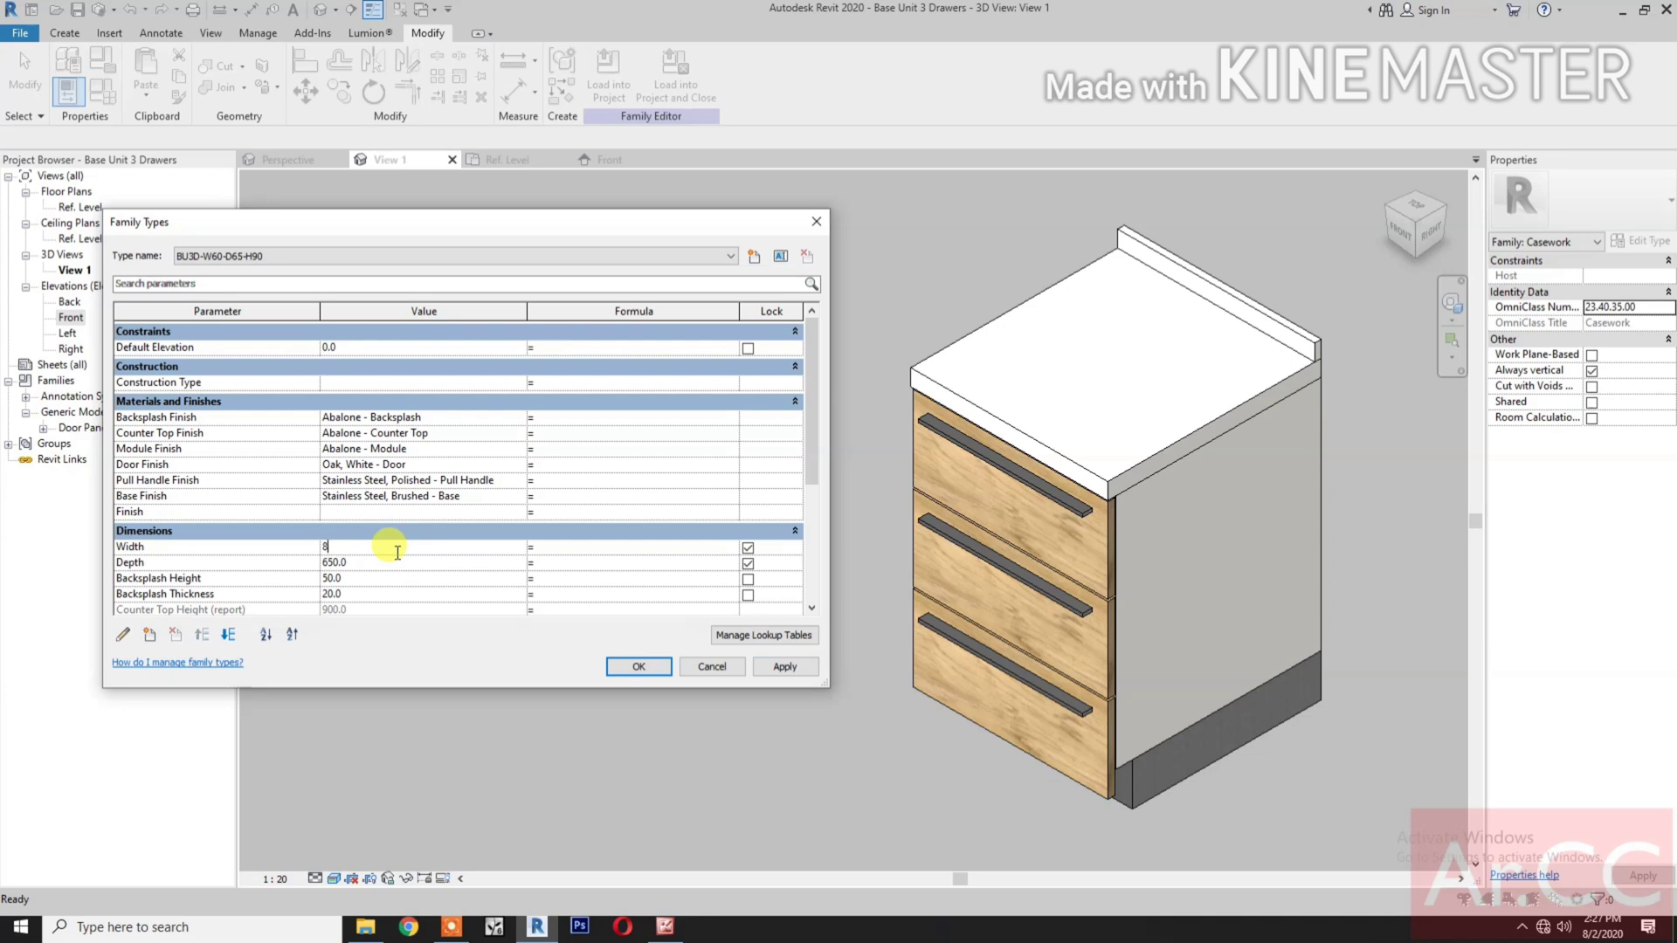
{"action": "type", "text": "00"}
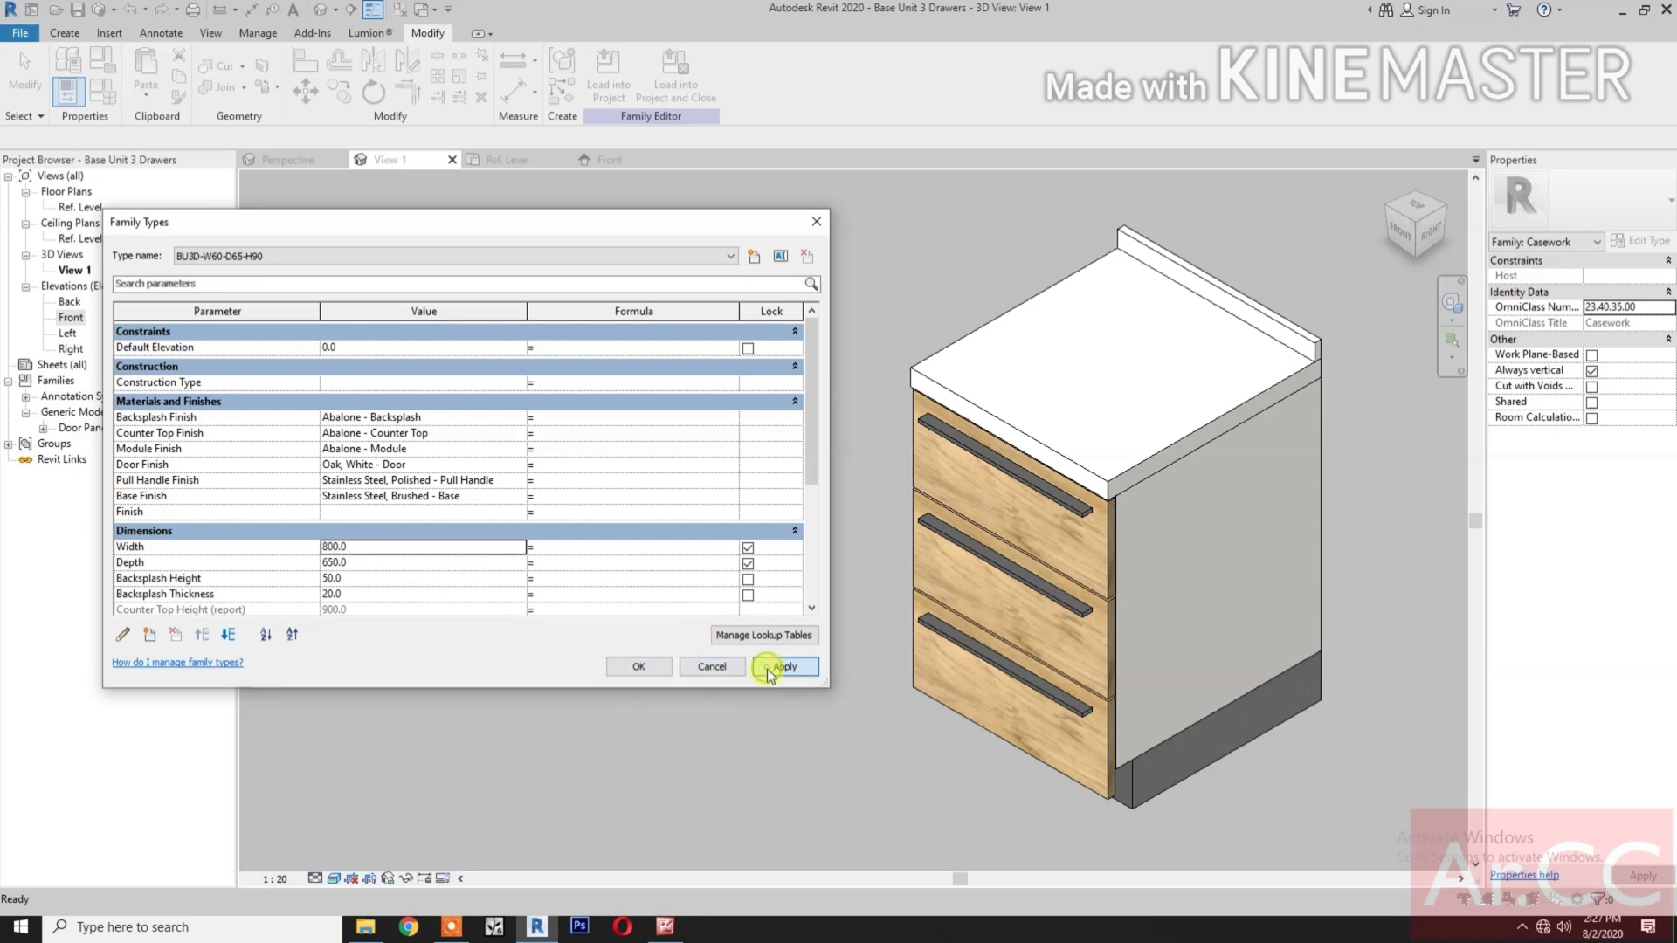
{"action": "left_click", "coordinate": [770, 670]}
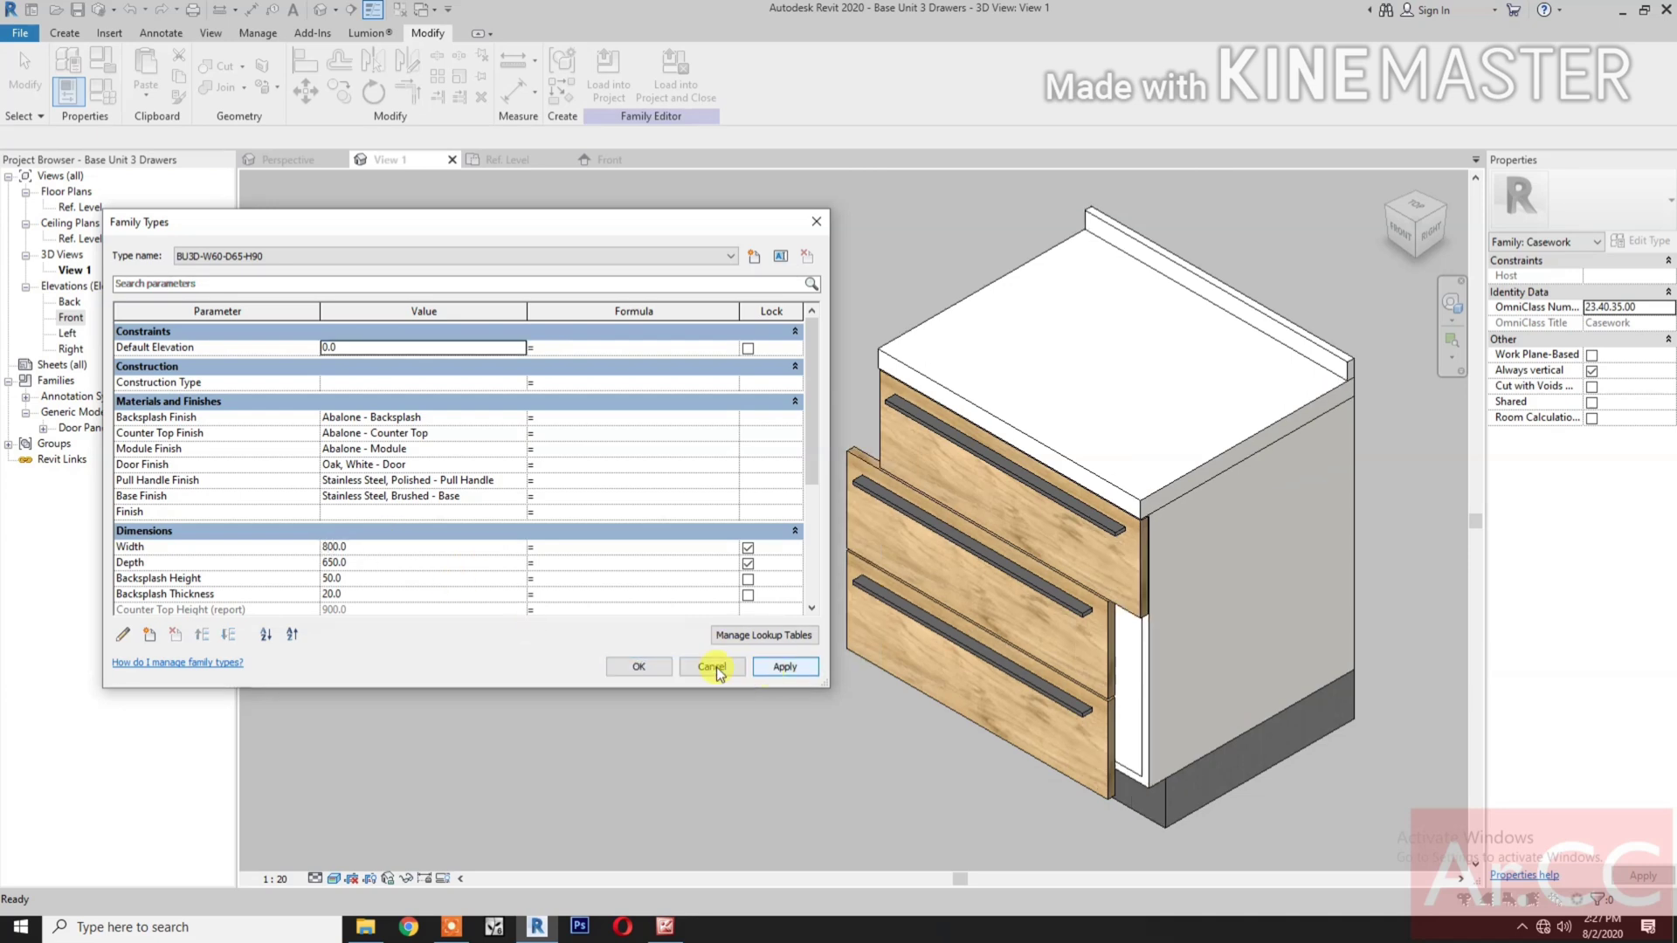
{"action": "left_click", "coordinate": [632, 669]}
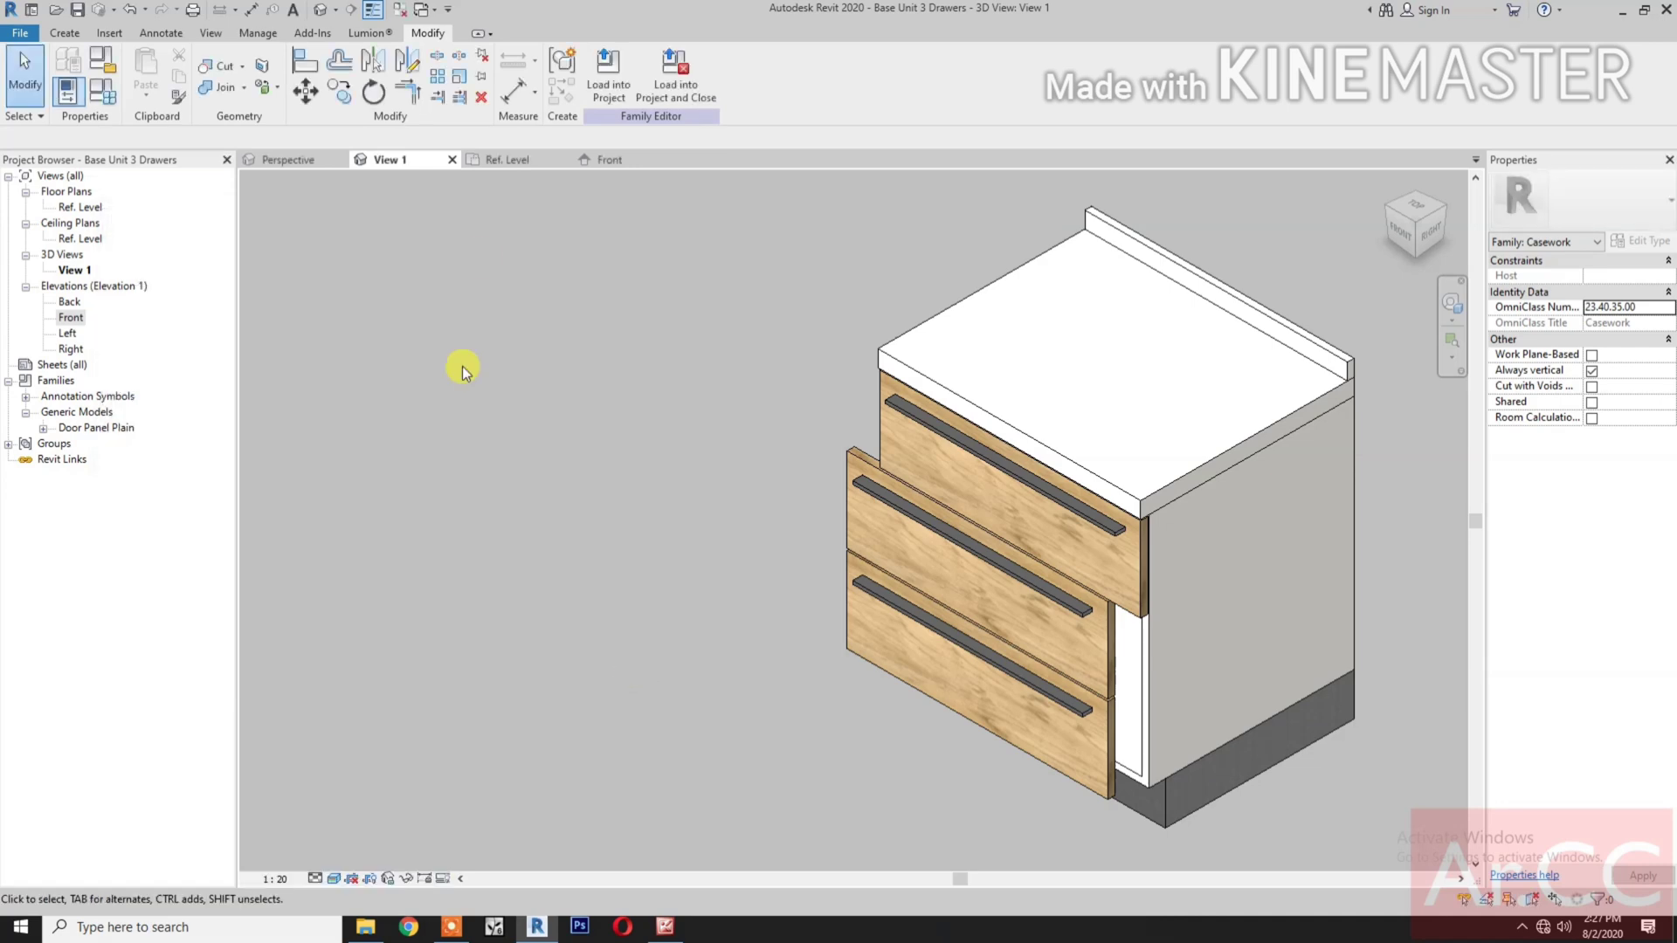
- In the Front elevation, align the middle and bottom drawer fronts to the Center (Left/Right) plane
{"action": "left_click", "coordinate": [604, 161]}
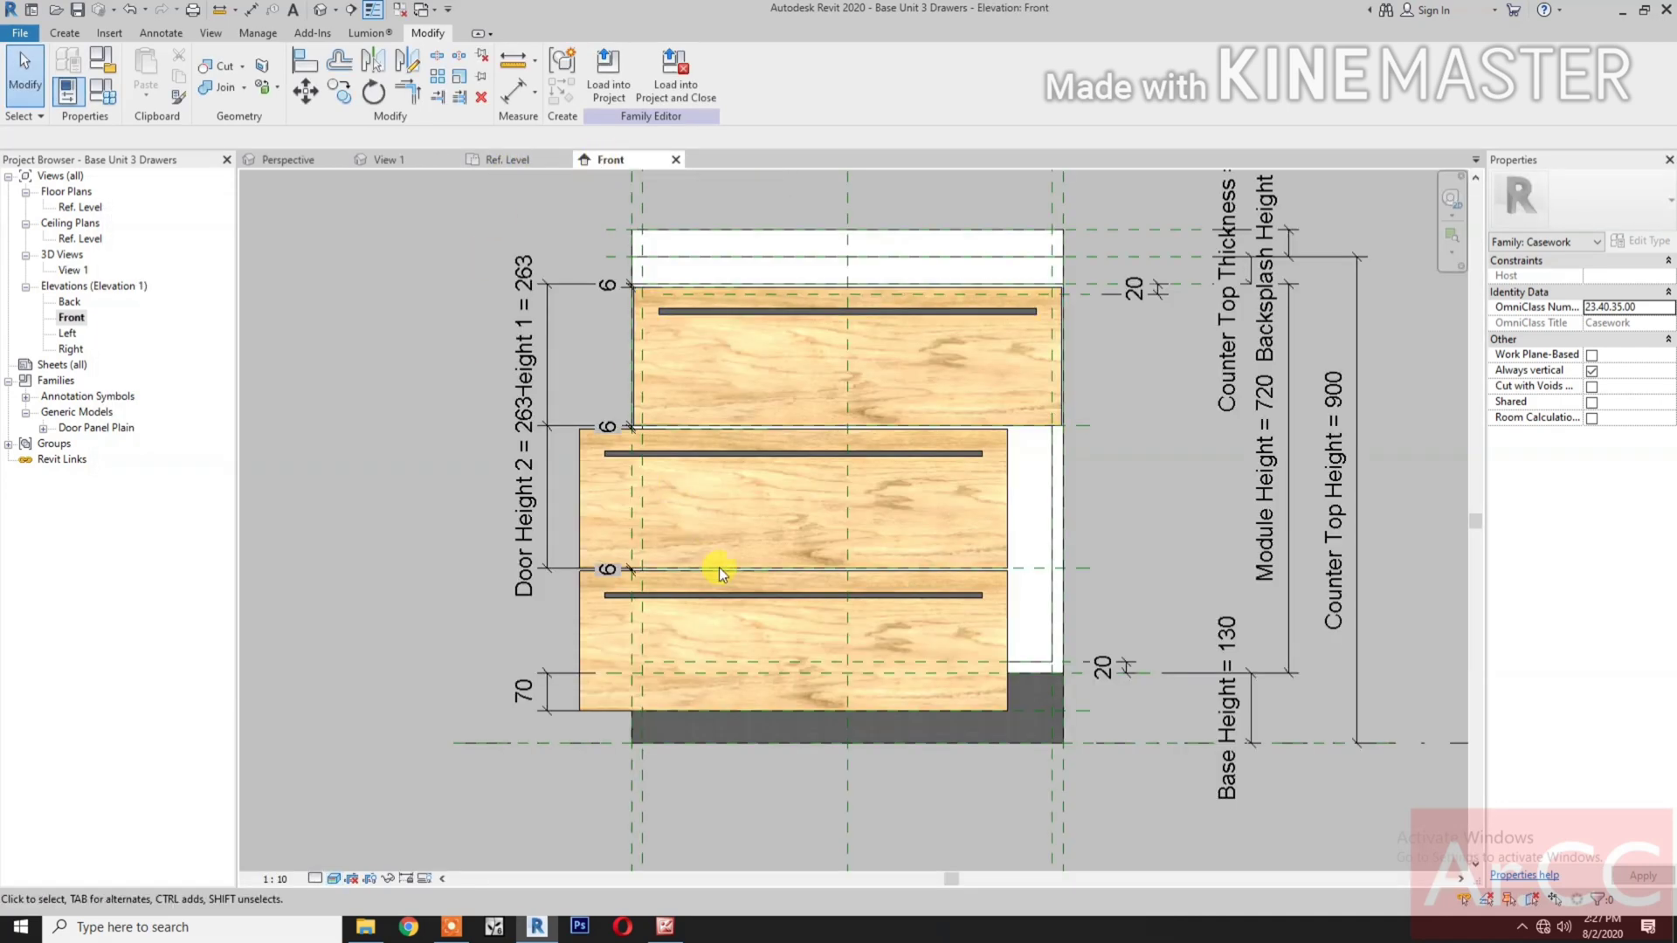
{"action": "left_click", "coordinate": [305, 60]}
{"action": "scroll", "coordinate": [900, 606], "scroll_direction": "down", "scroll_amount": 1}
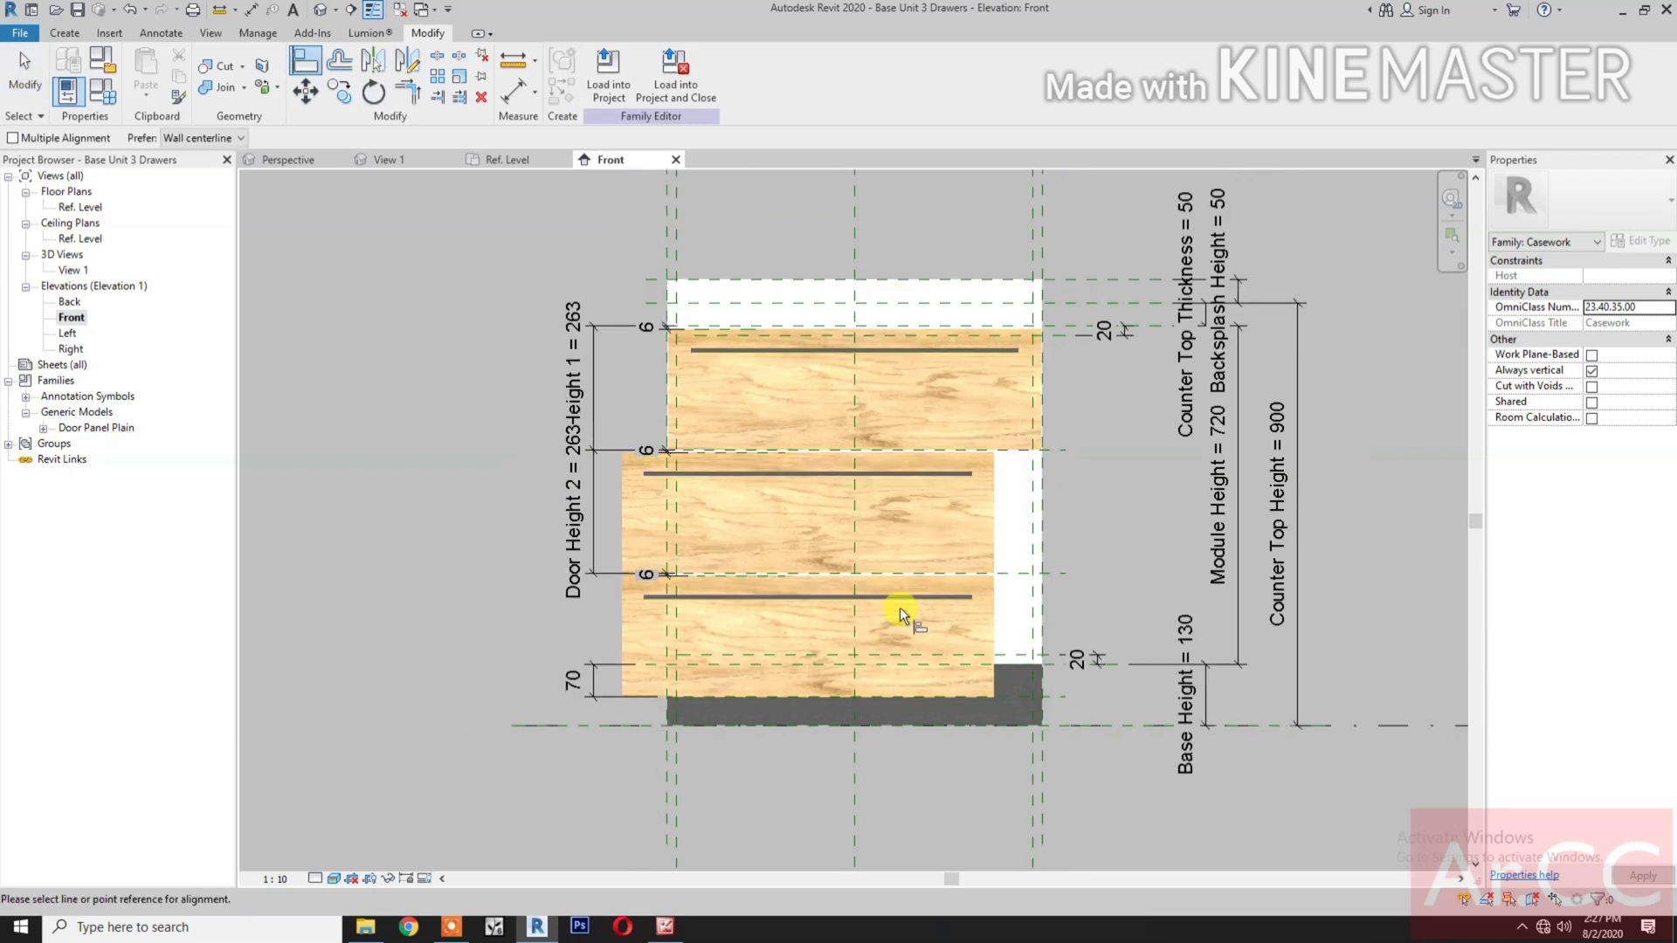
{"action": "left_click", "coordinate": [858, 224]}
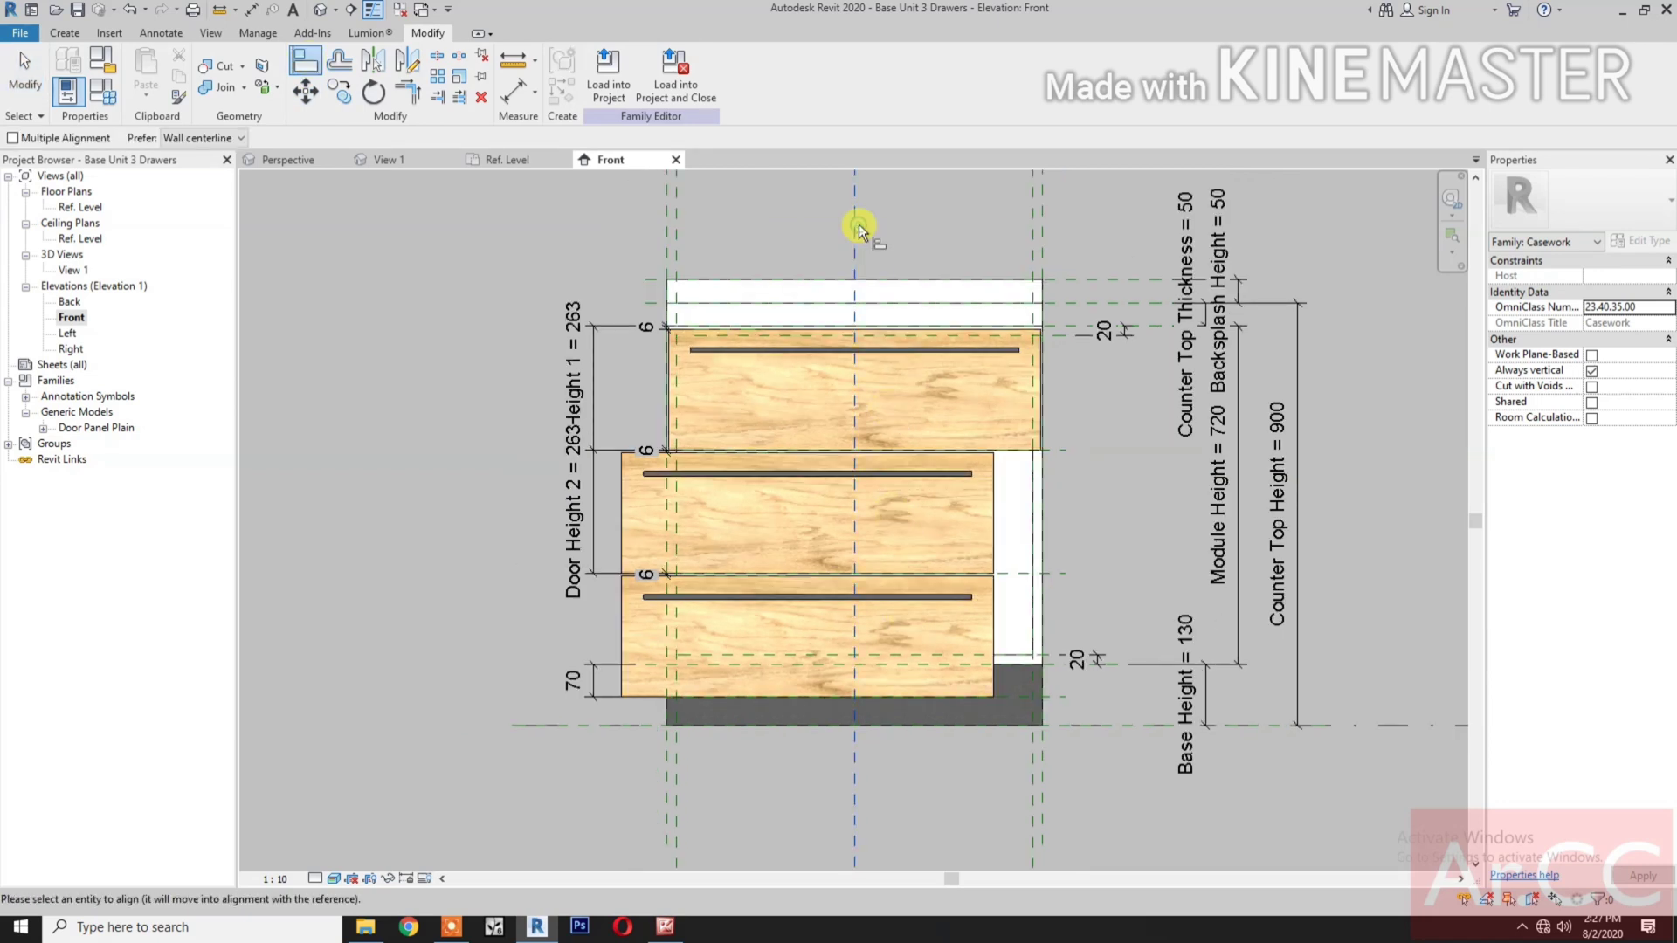
{"action": "left_click", "coordinate": [808, 498]}
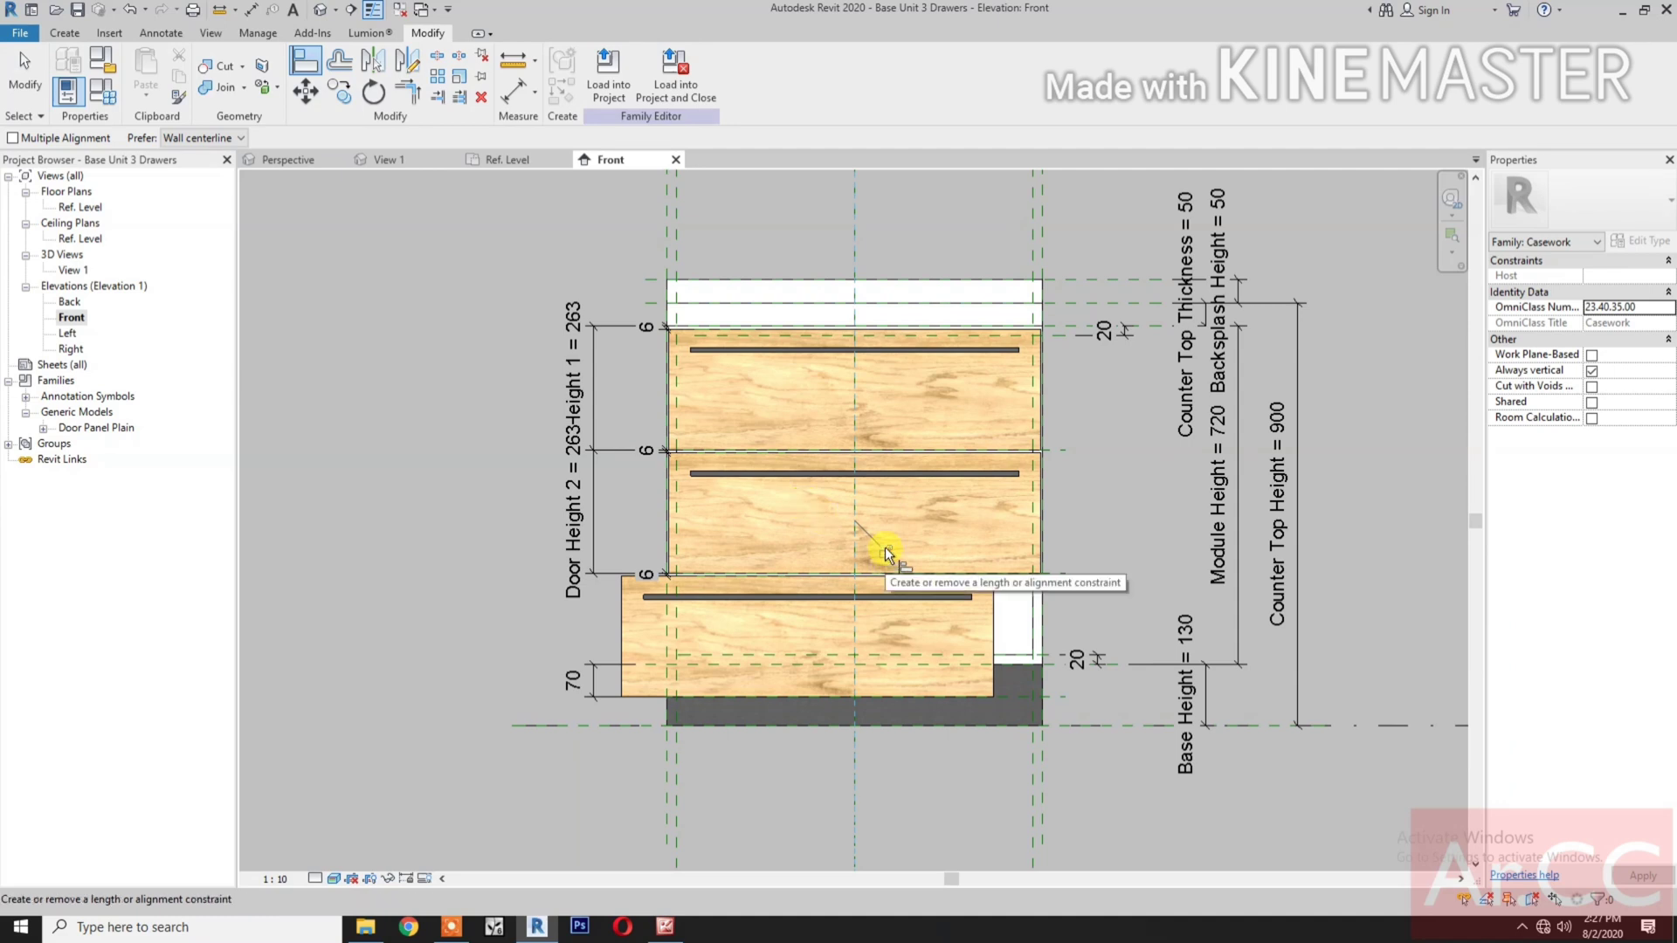
{"action": "left_click", "coordinate": [858, 235]}
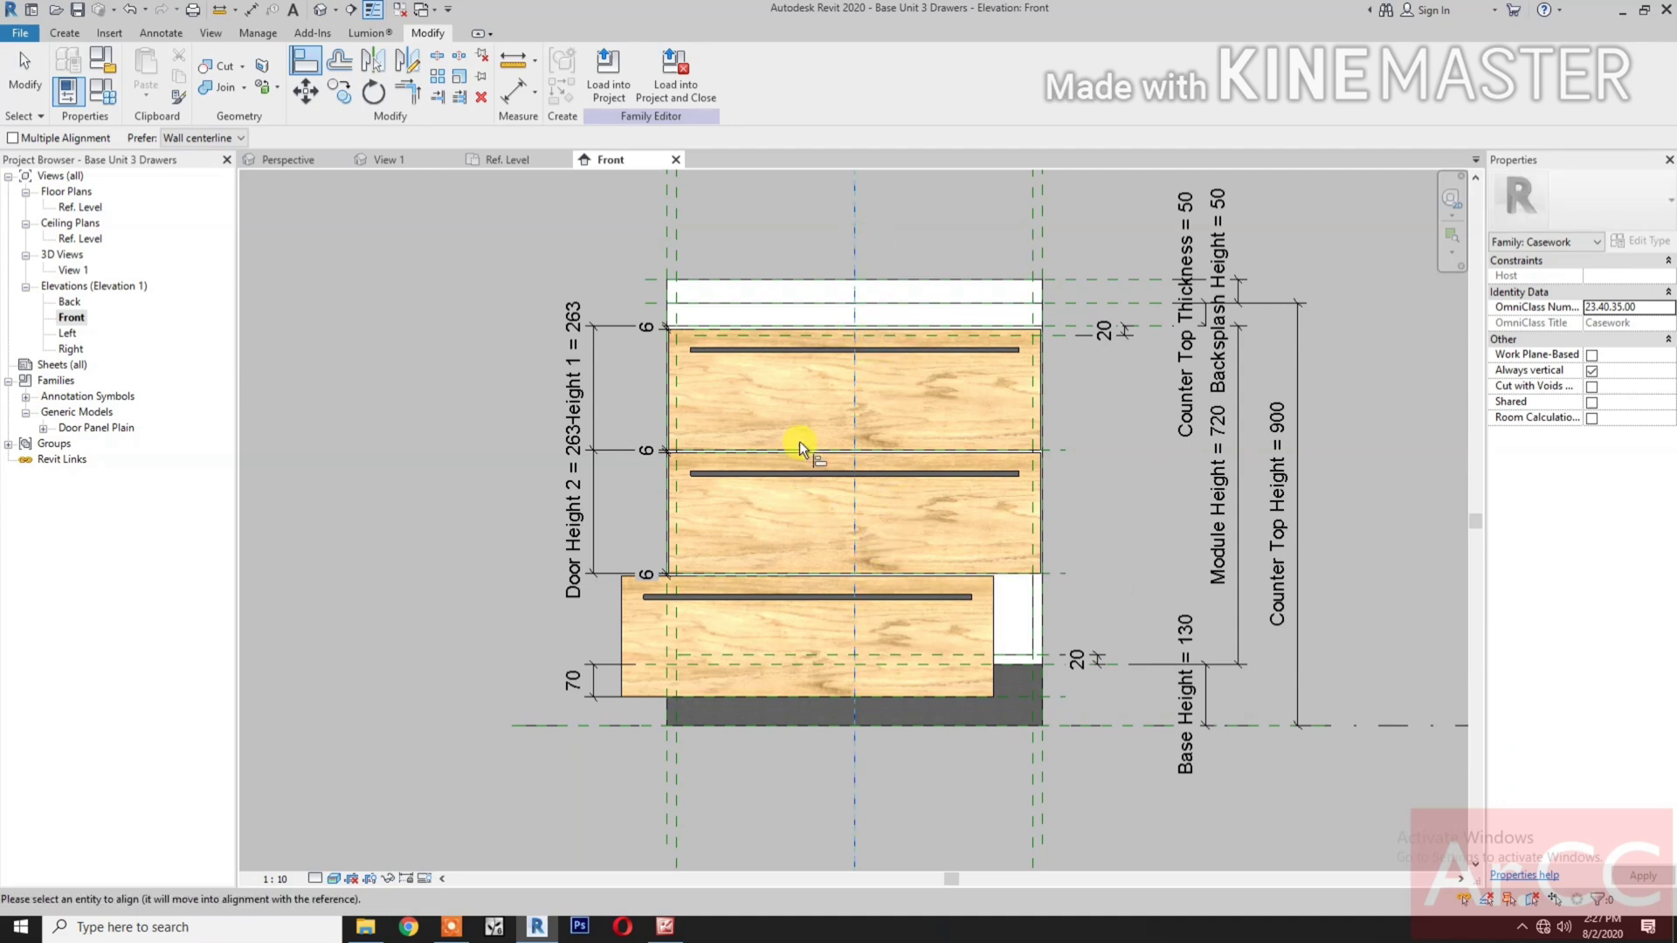
{"action": "left_click", "coordinate": [808, 625]}
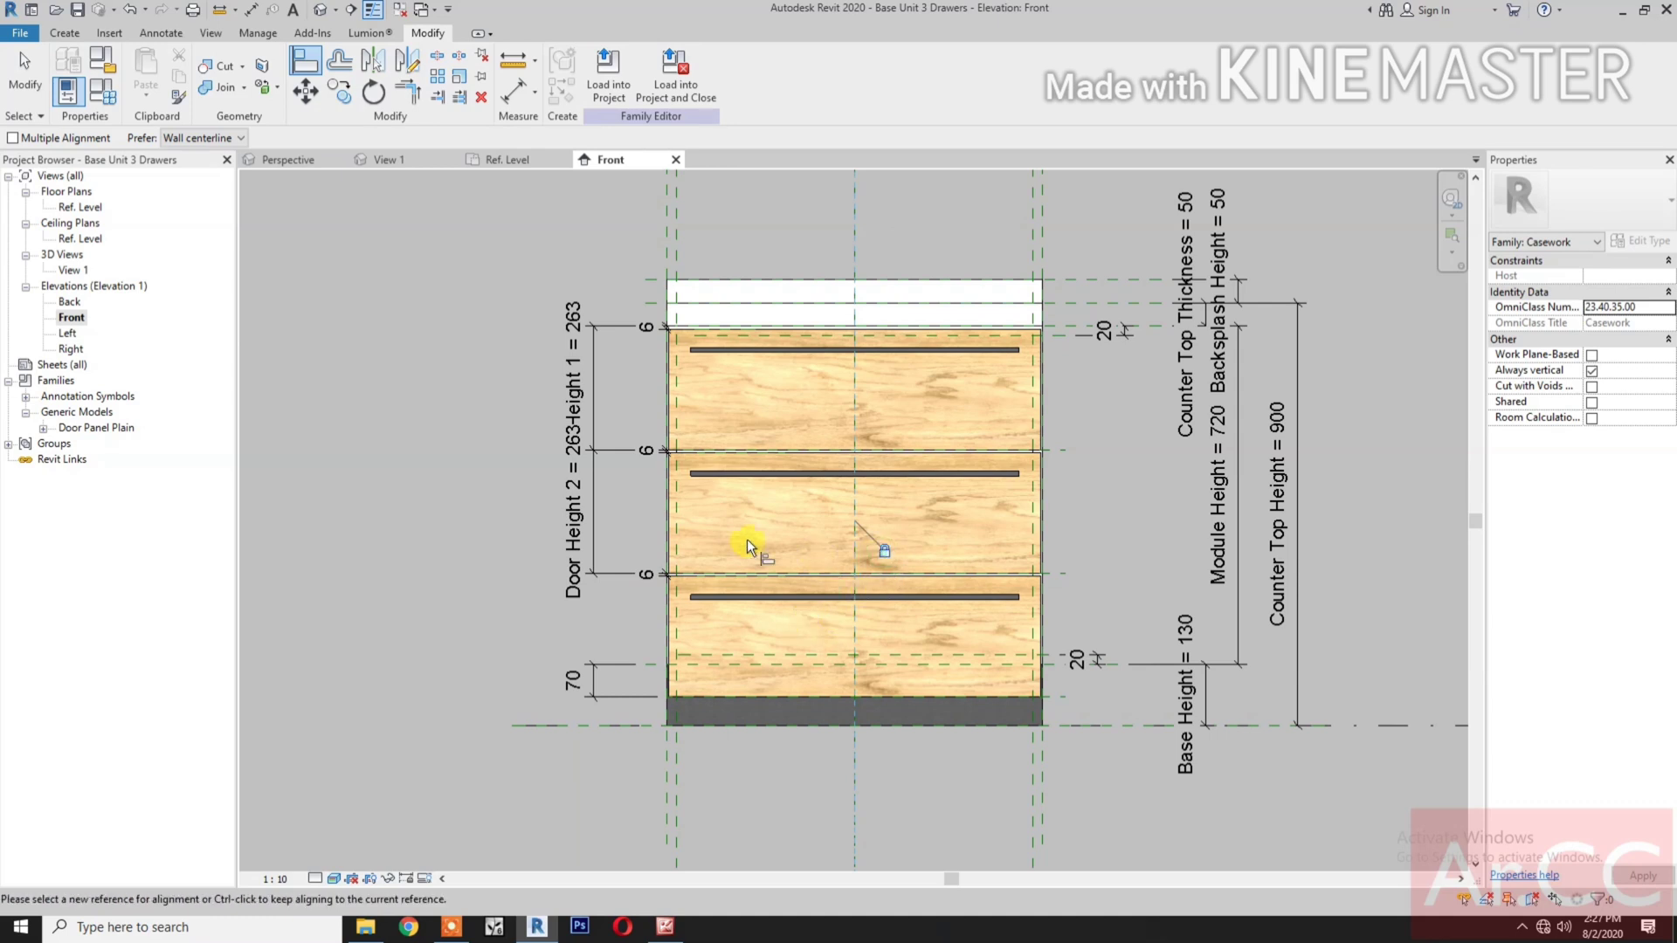
{"action": "left_click", "coordinate": [387, 162]}
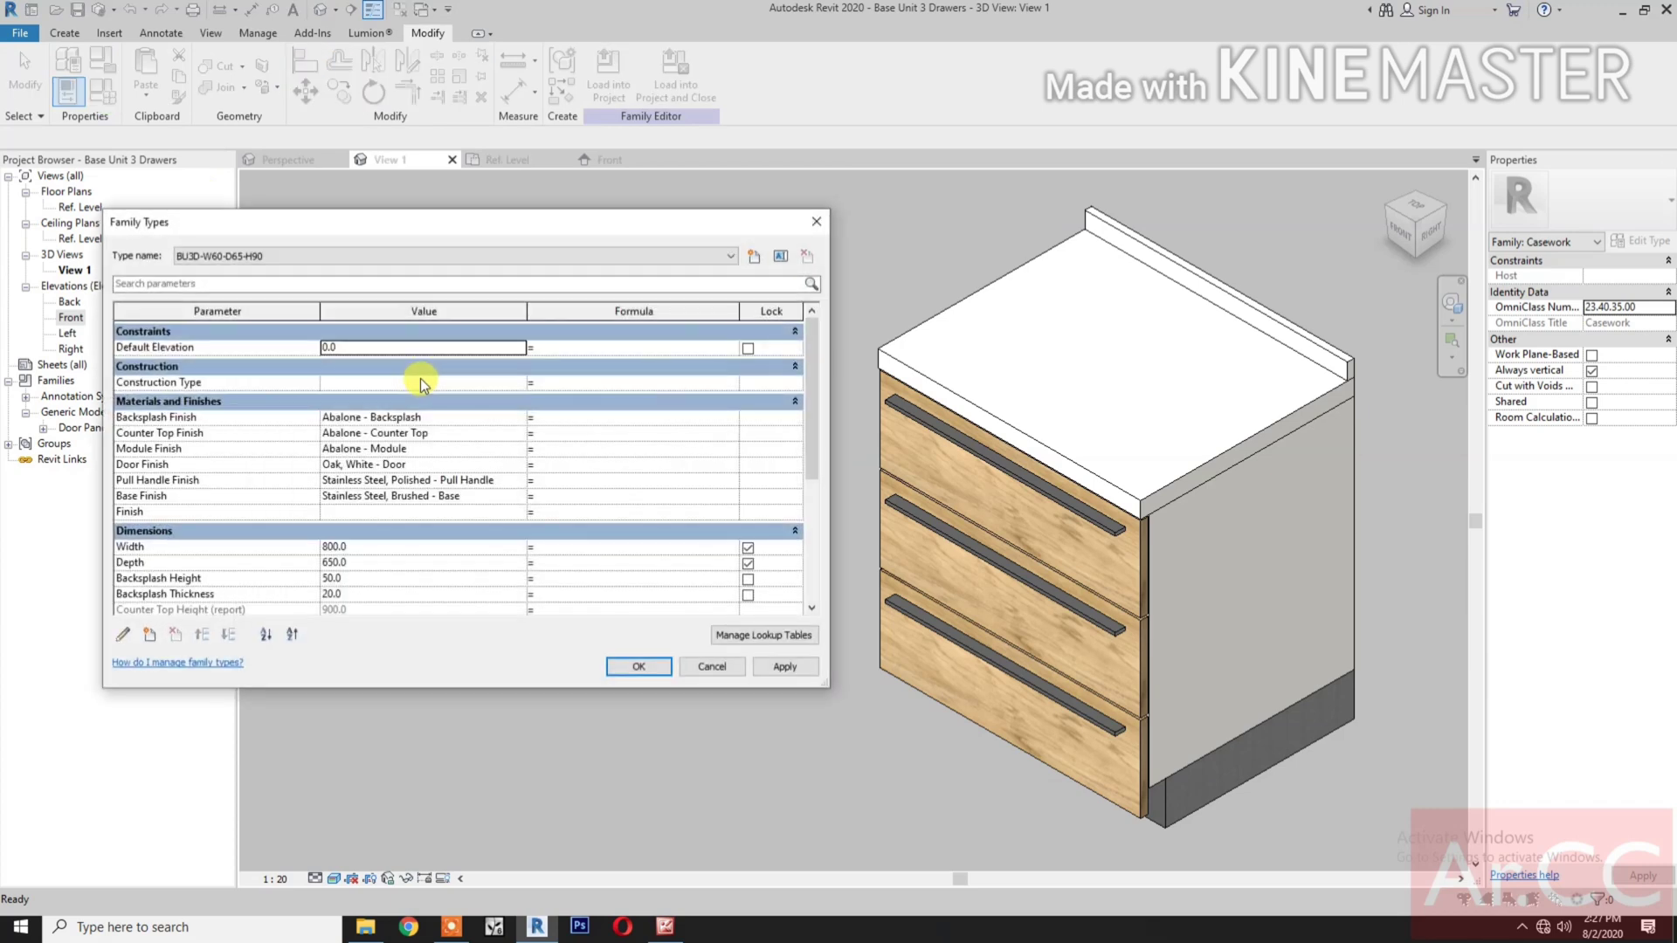
- Flex the cabinet Width back to 600 and apply it
{"action": "left_click", "coordinate": [449, 549]}
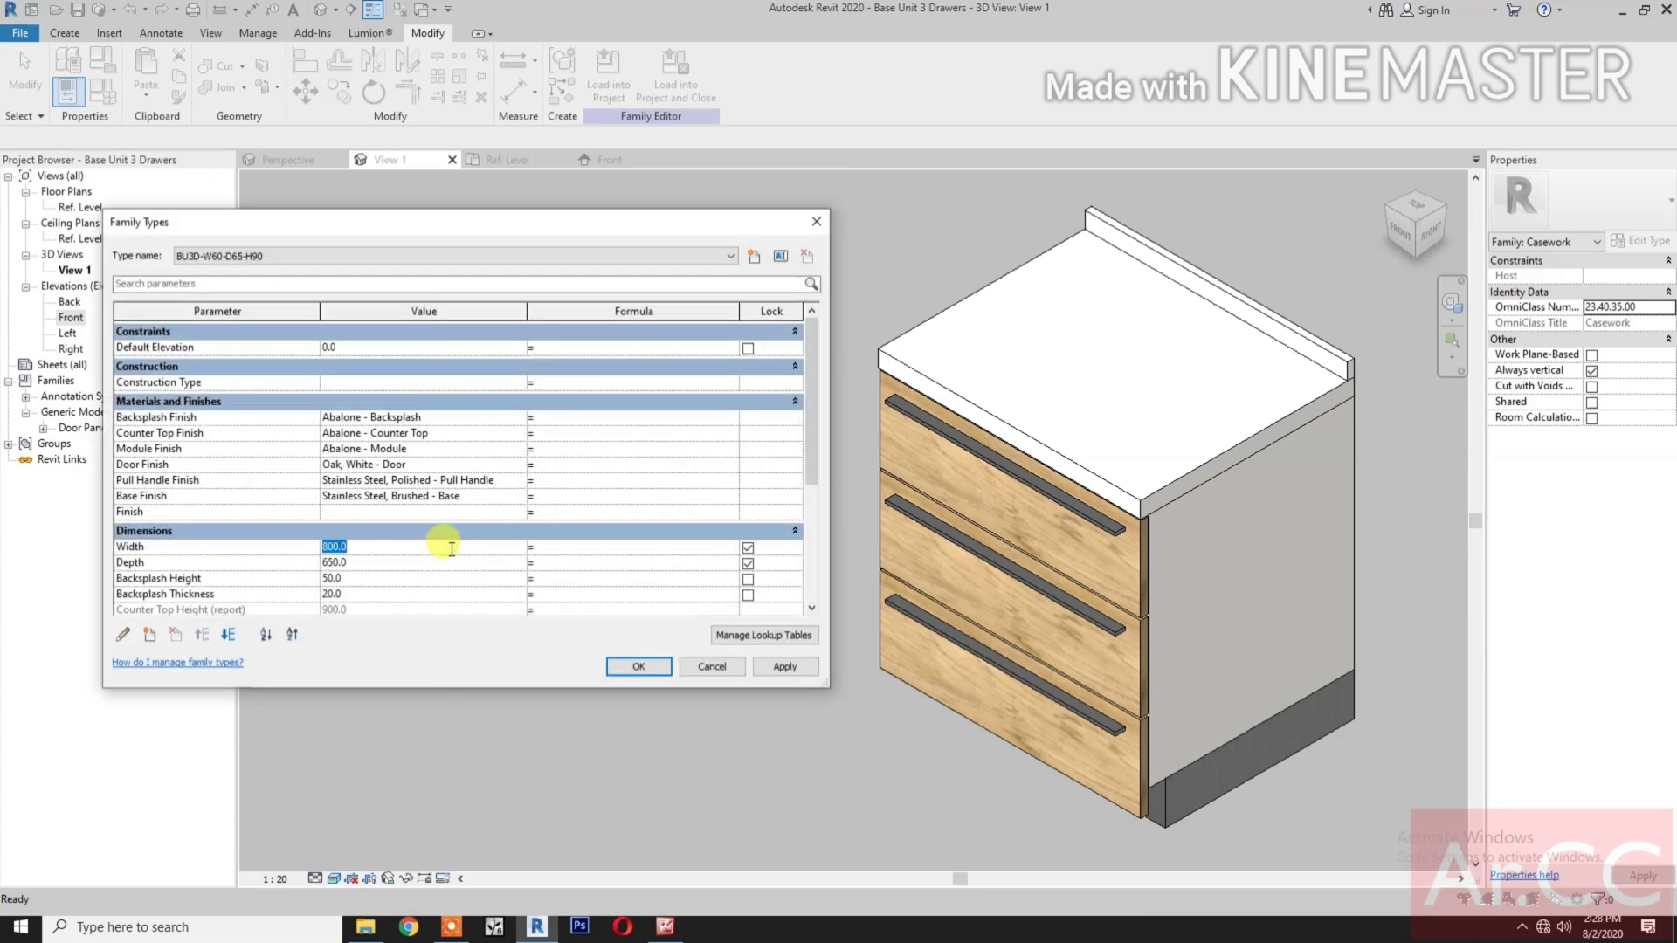
{"action": "type", "text": "60"}
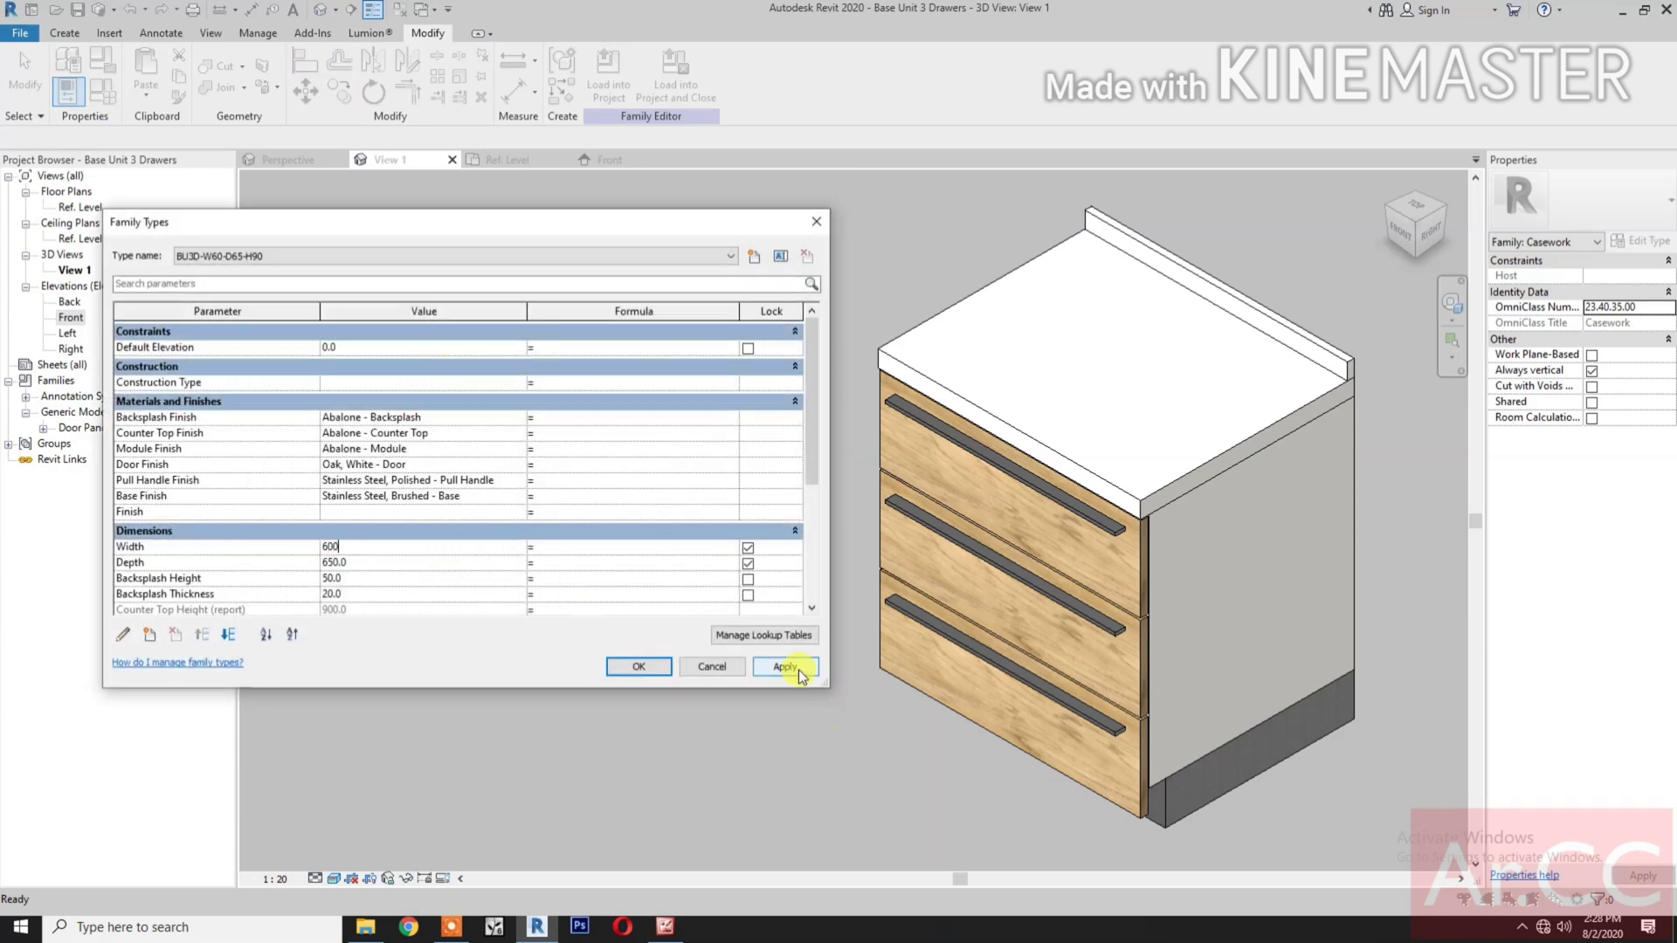
{"action": "left_click", "coordinate": [786, 666]}
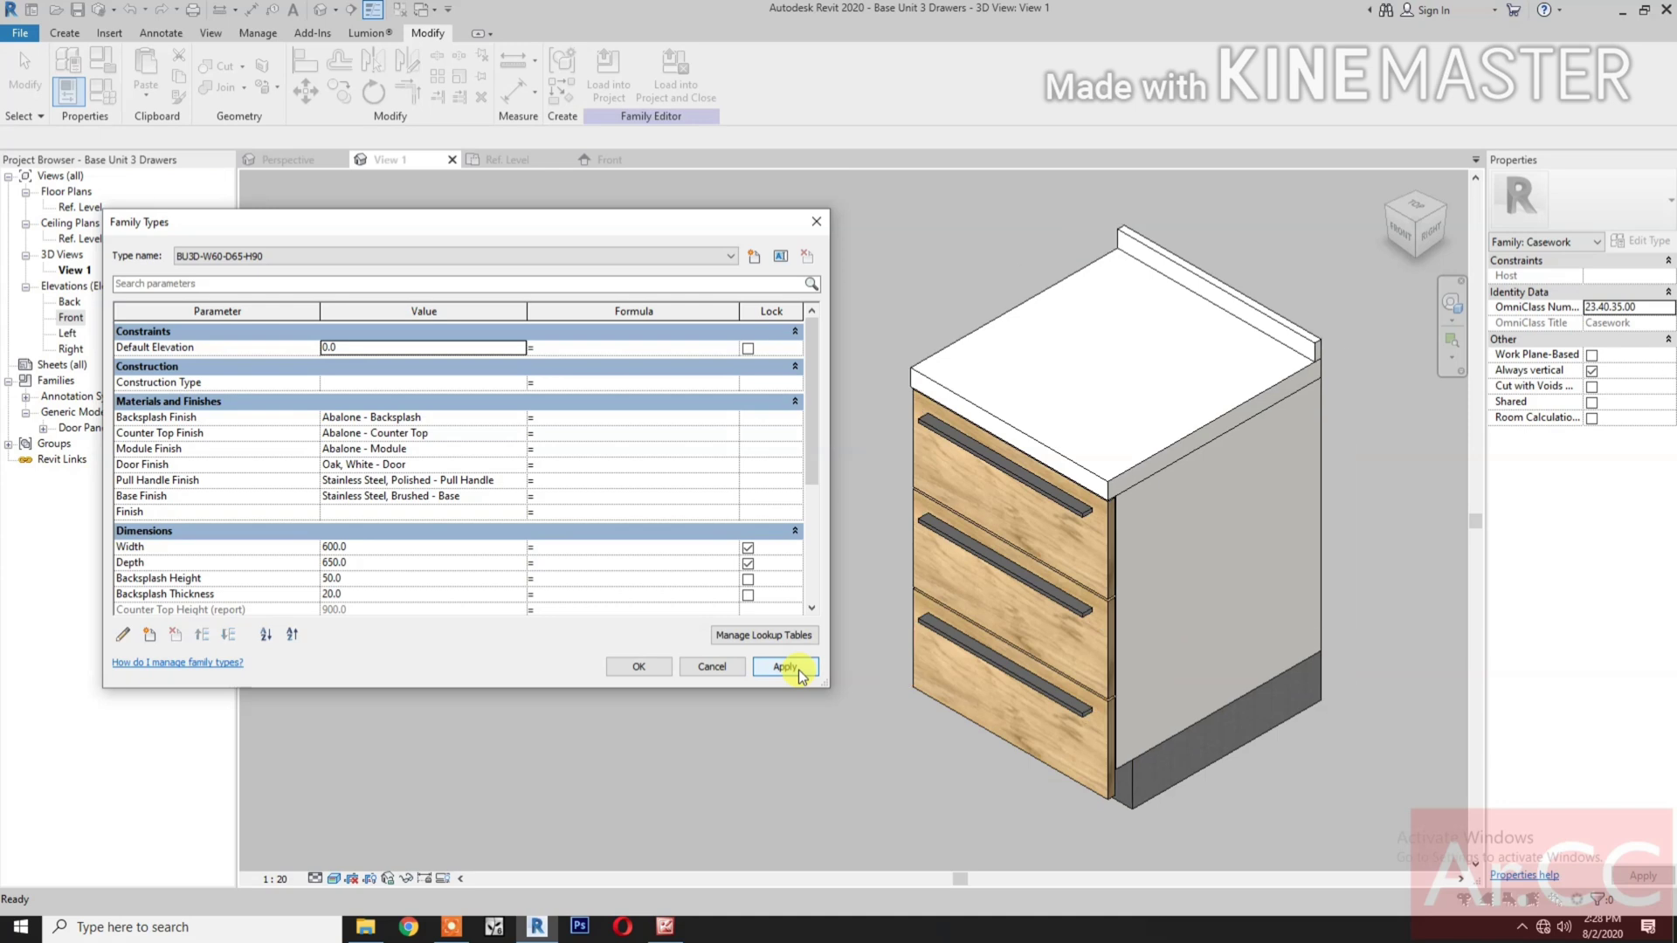
{"action": "left_click", "coordinate": [636, 666]}
{"action": "middle_click_drag", "start_coordinate": [747, 729], "coordinate": [580, 737]}
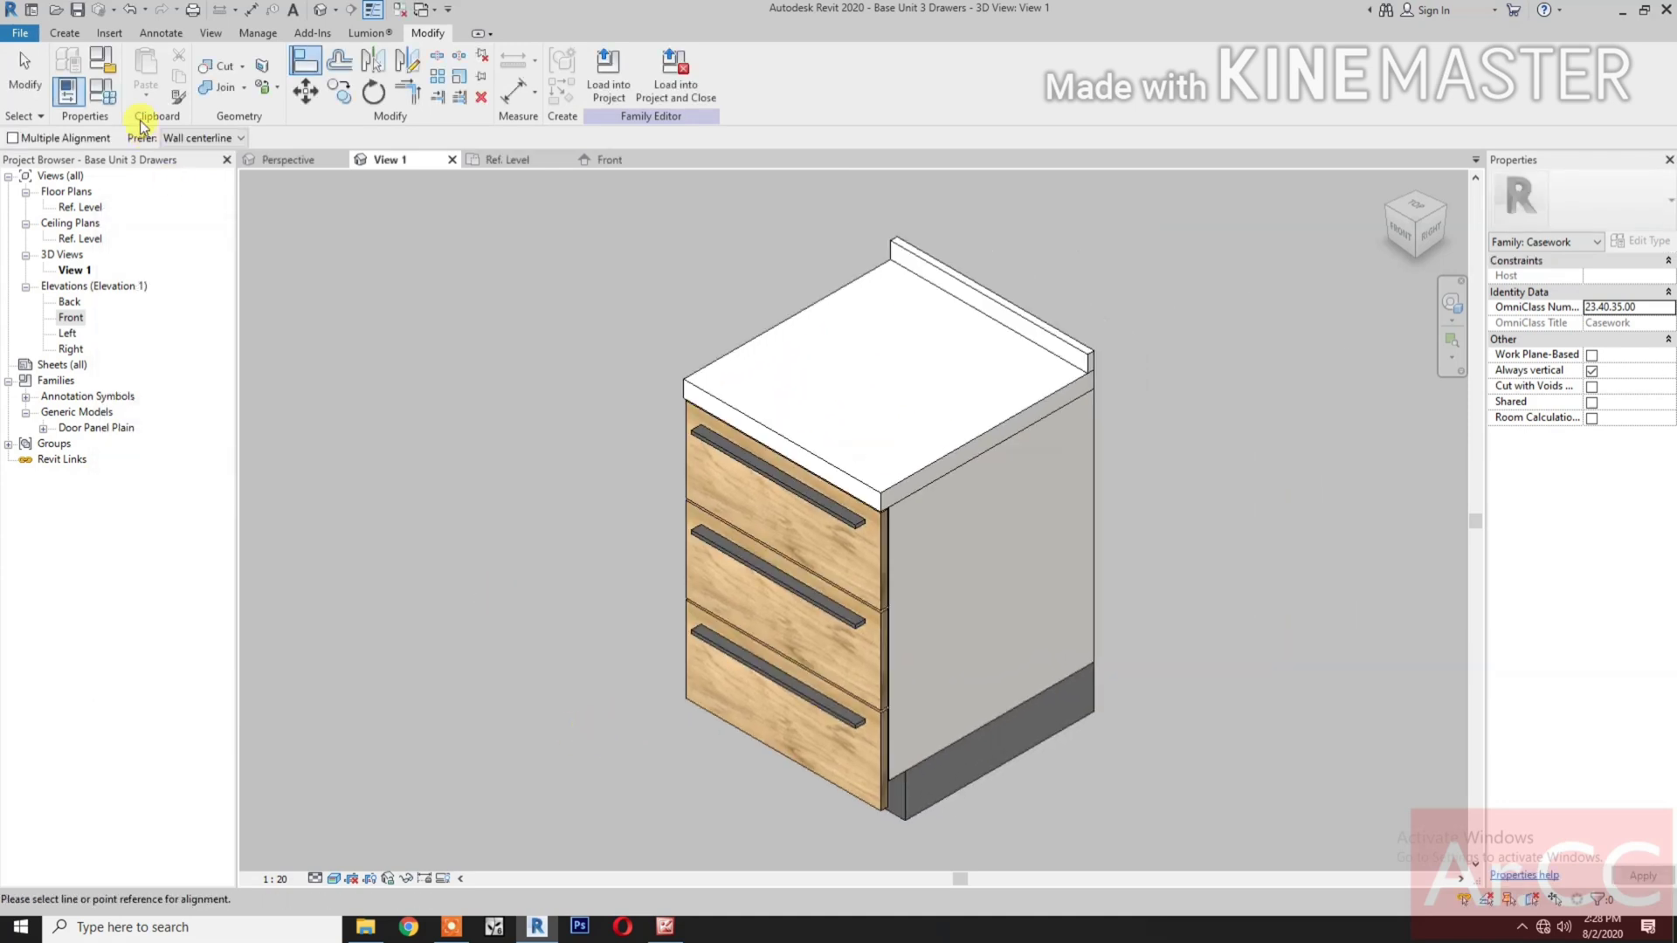
- Review the cabinet's parameters in Family Types and close the dialog
{"action": "left_click", "coordinate": [102, 90]}
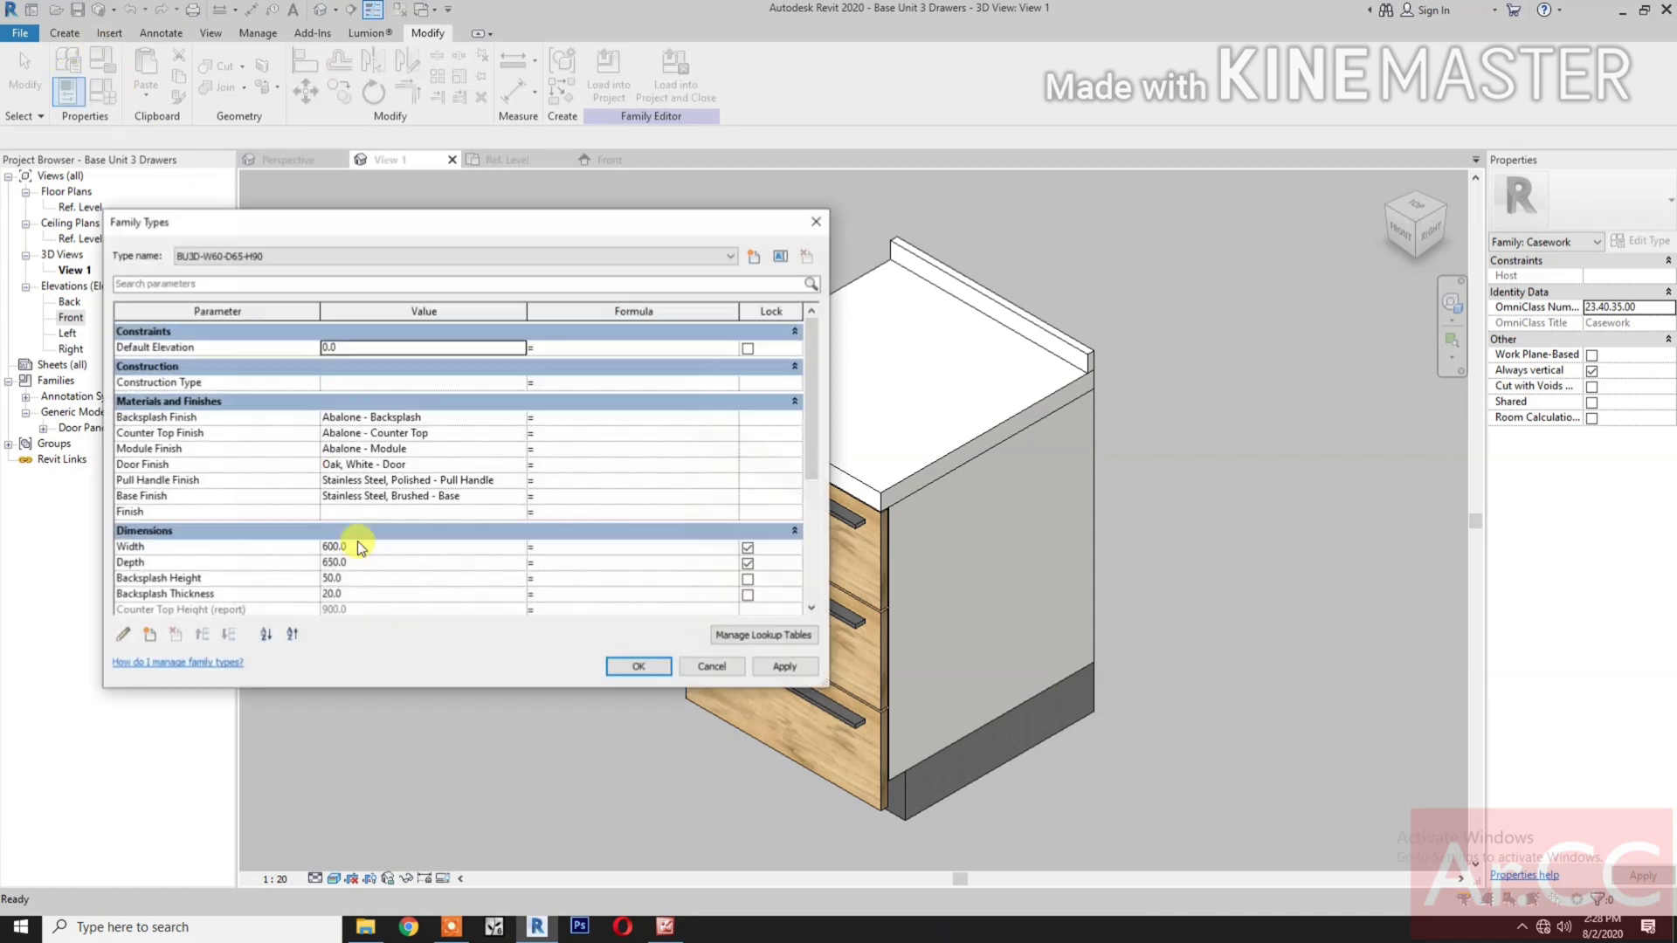
{"action": "scroll", "coordinate": [375, 542], "scroll_direction": "down", "scroll_amount": 5}
{"action": "scroll", "coordinate": [381, 564], "scroll_direction": "down", "scroll_amount": 3}
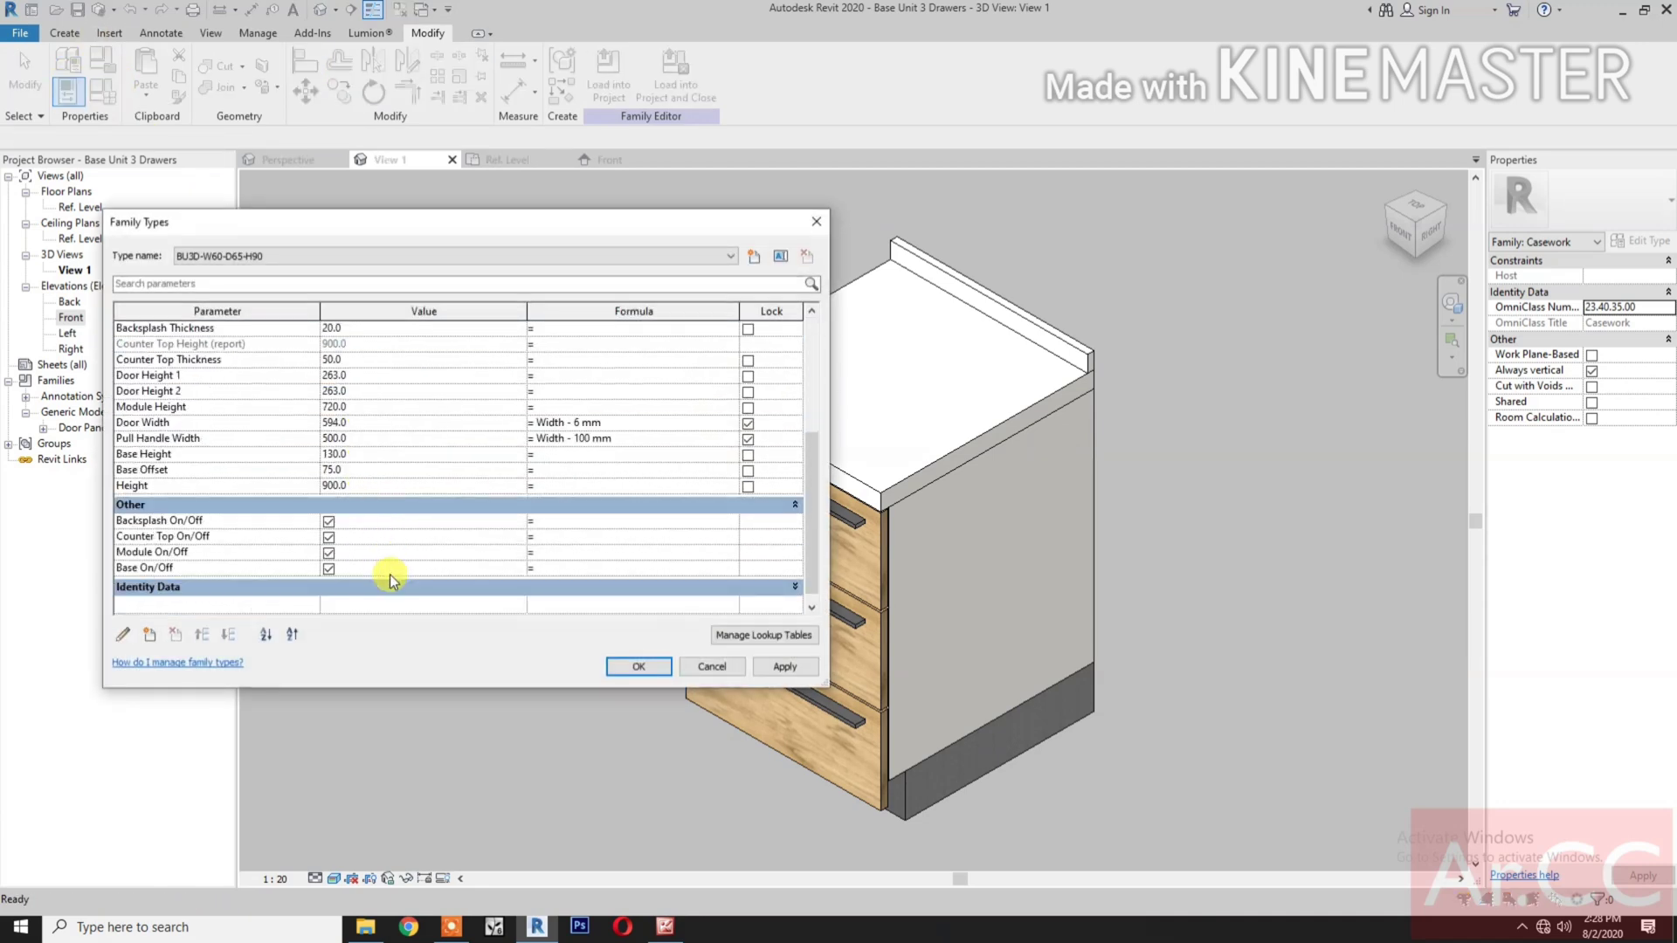
{"action": "scroll", "coordinate": [389, 575], "scroll_direction": "up", "scroll_amount": 2}
{"action": "scroll", "coordinate": [390, 574], "scroll_direction": "up", "scroll_amount": 3}
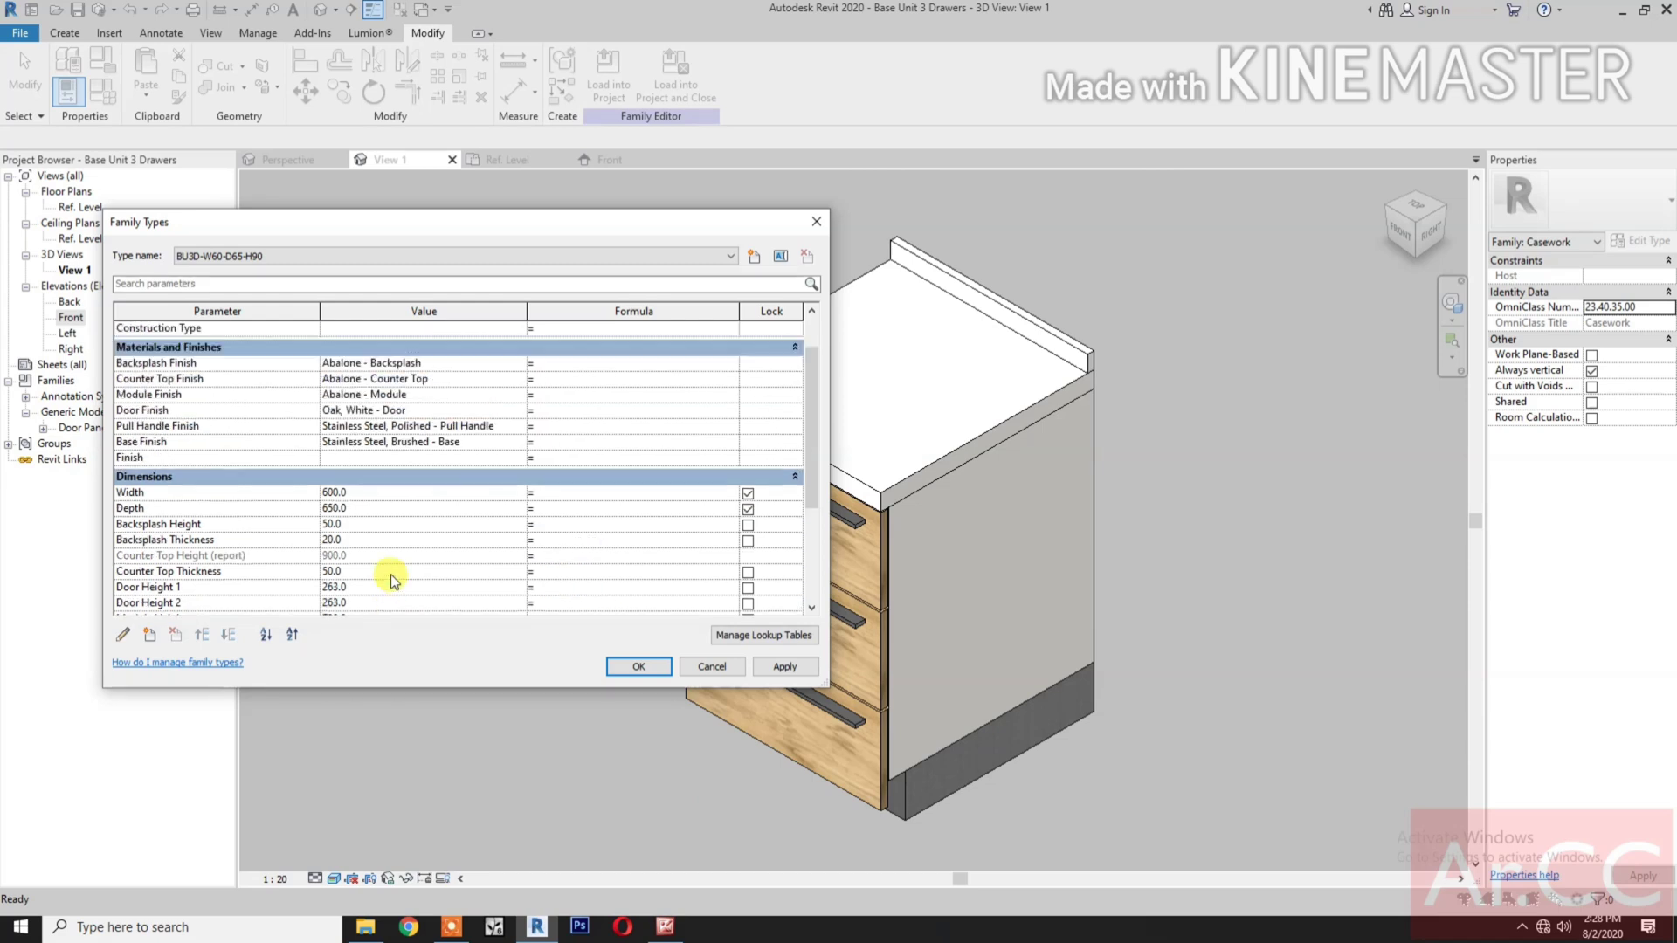
{"action": "left_click", "coordinate": [638, 666]}
- Save the family and load it into the Casework Design project
{"action": "key", "text": "a"}
{"action": "key", "text": "l"}
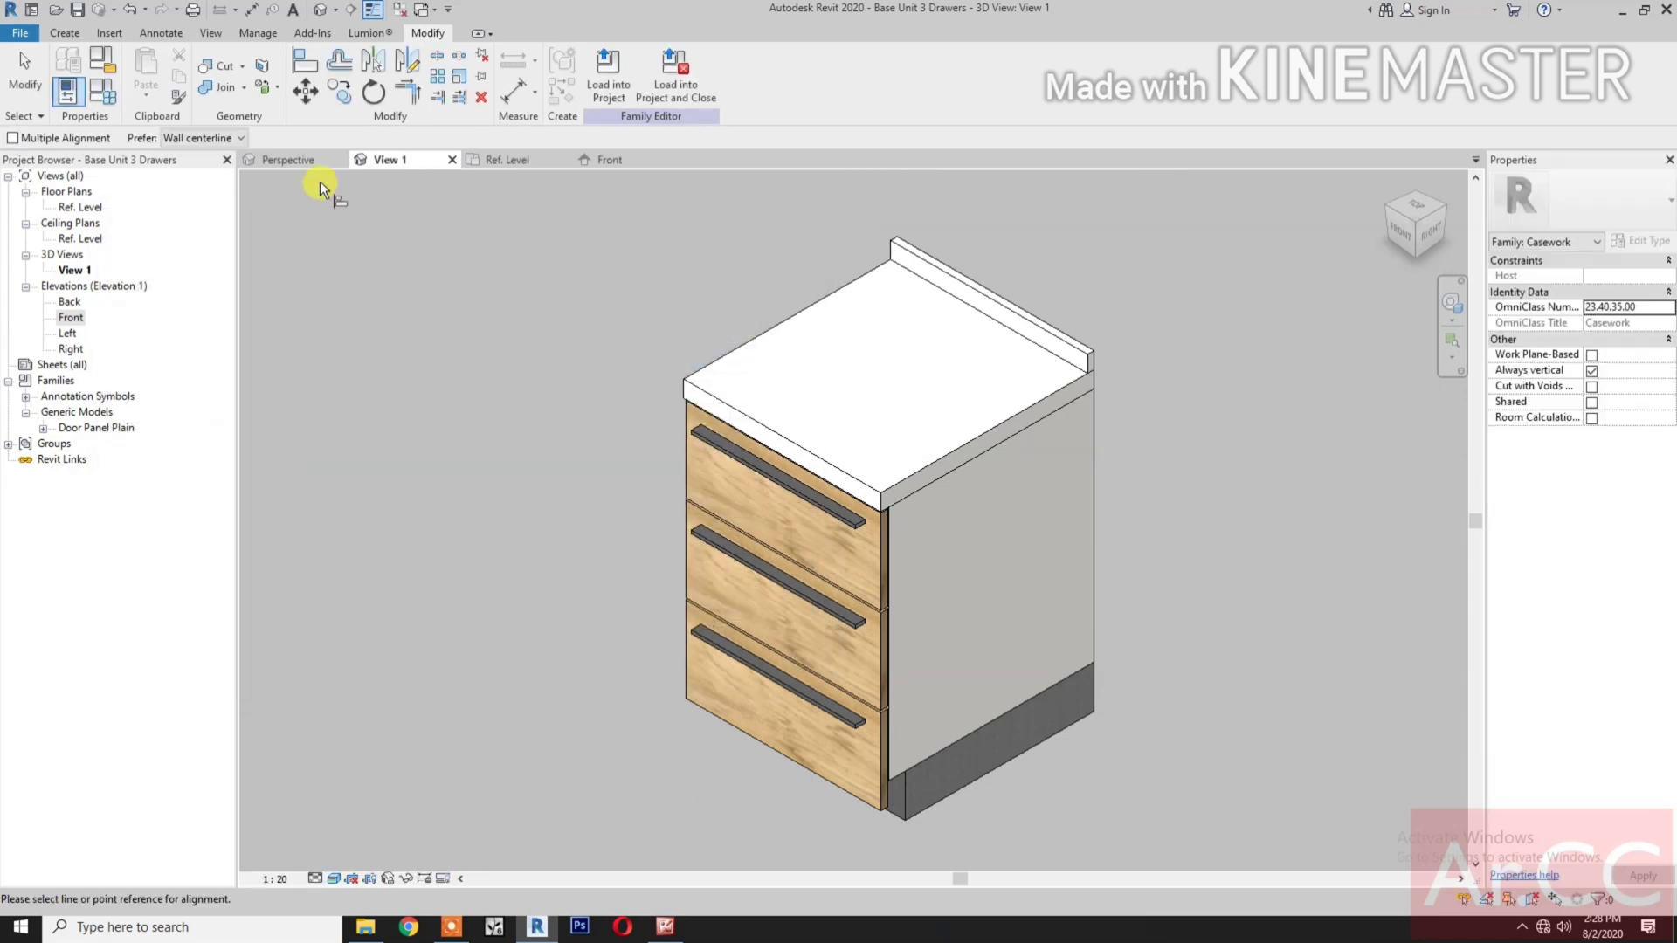
{"action": "left_click", "coordinate": [79, 10]}
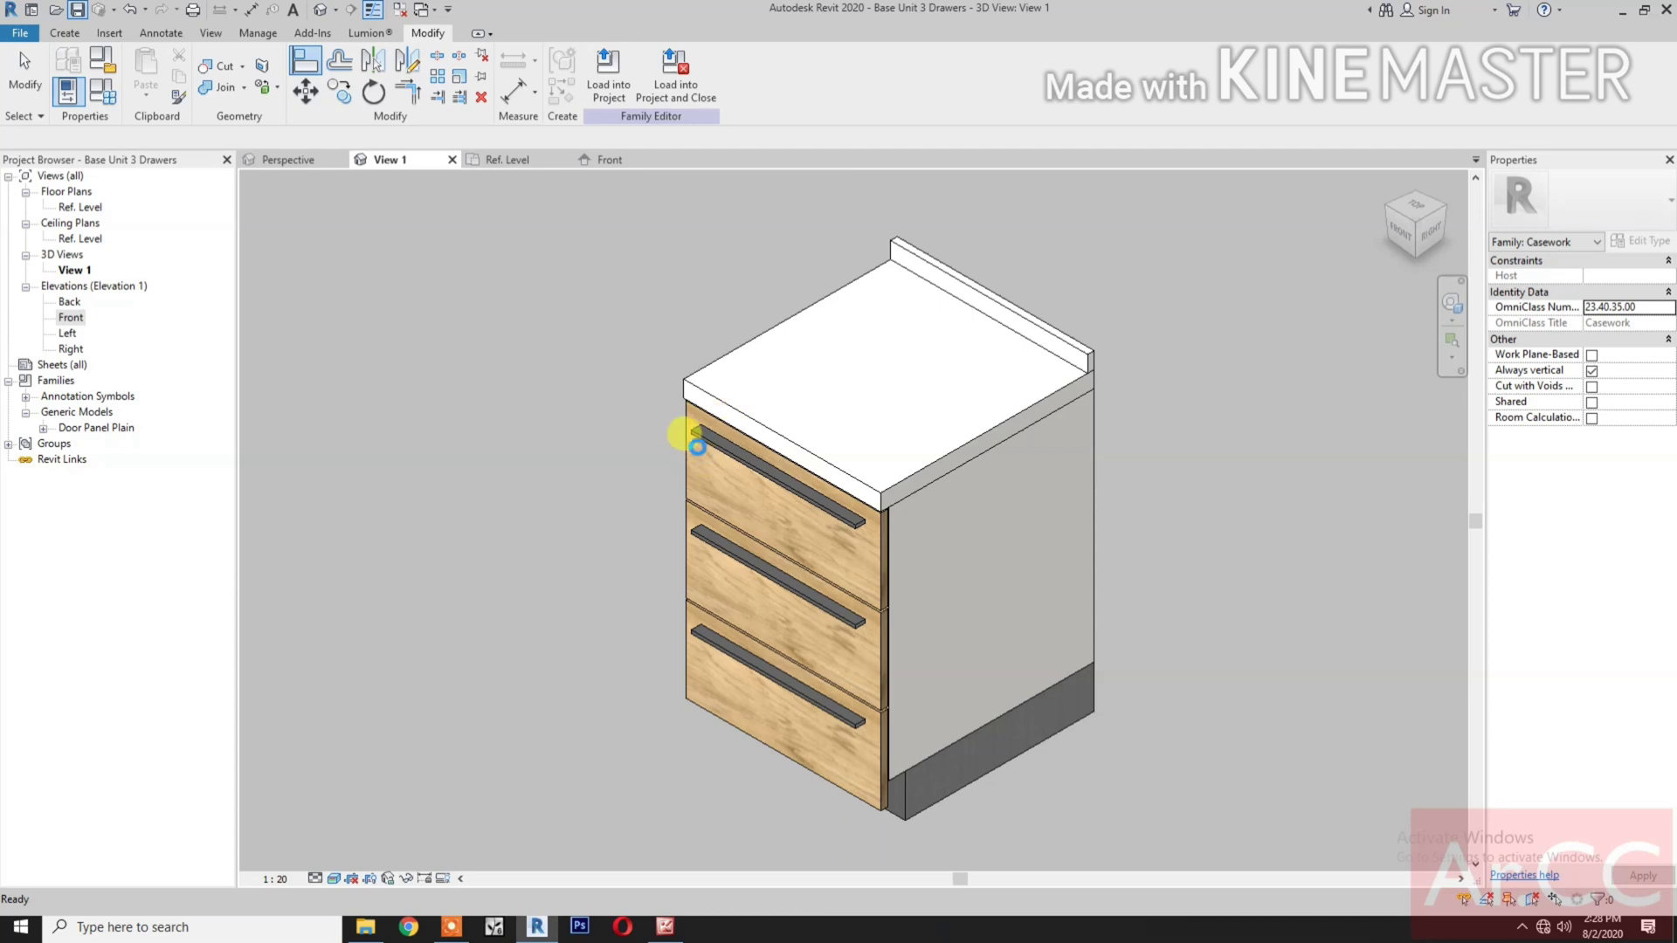
{"action": "left_click", "coordinate": [682, 96]}
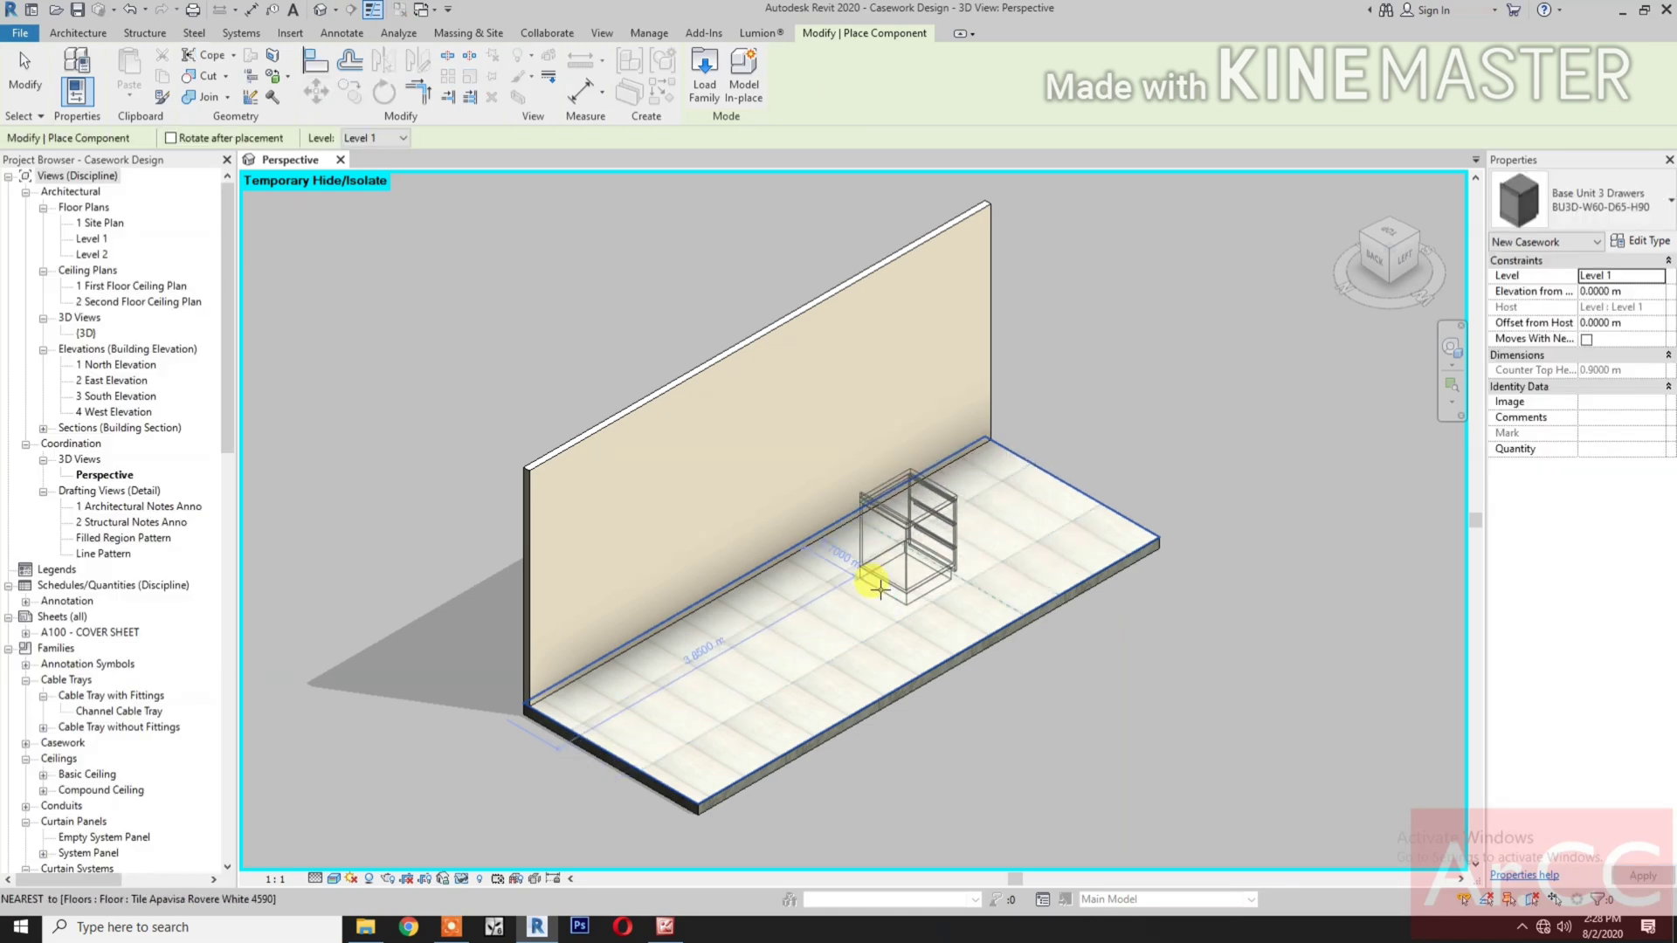
- Rotate the Base Unit 3 Drawers cabinet and place it on the floor
{"action": "key", "text": "space"}
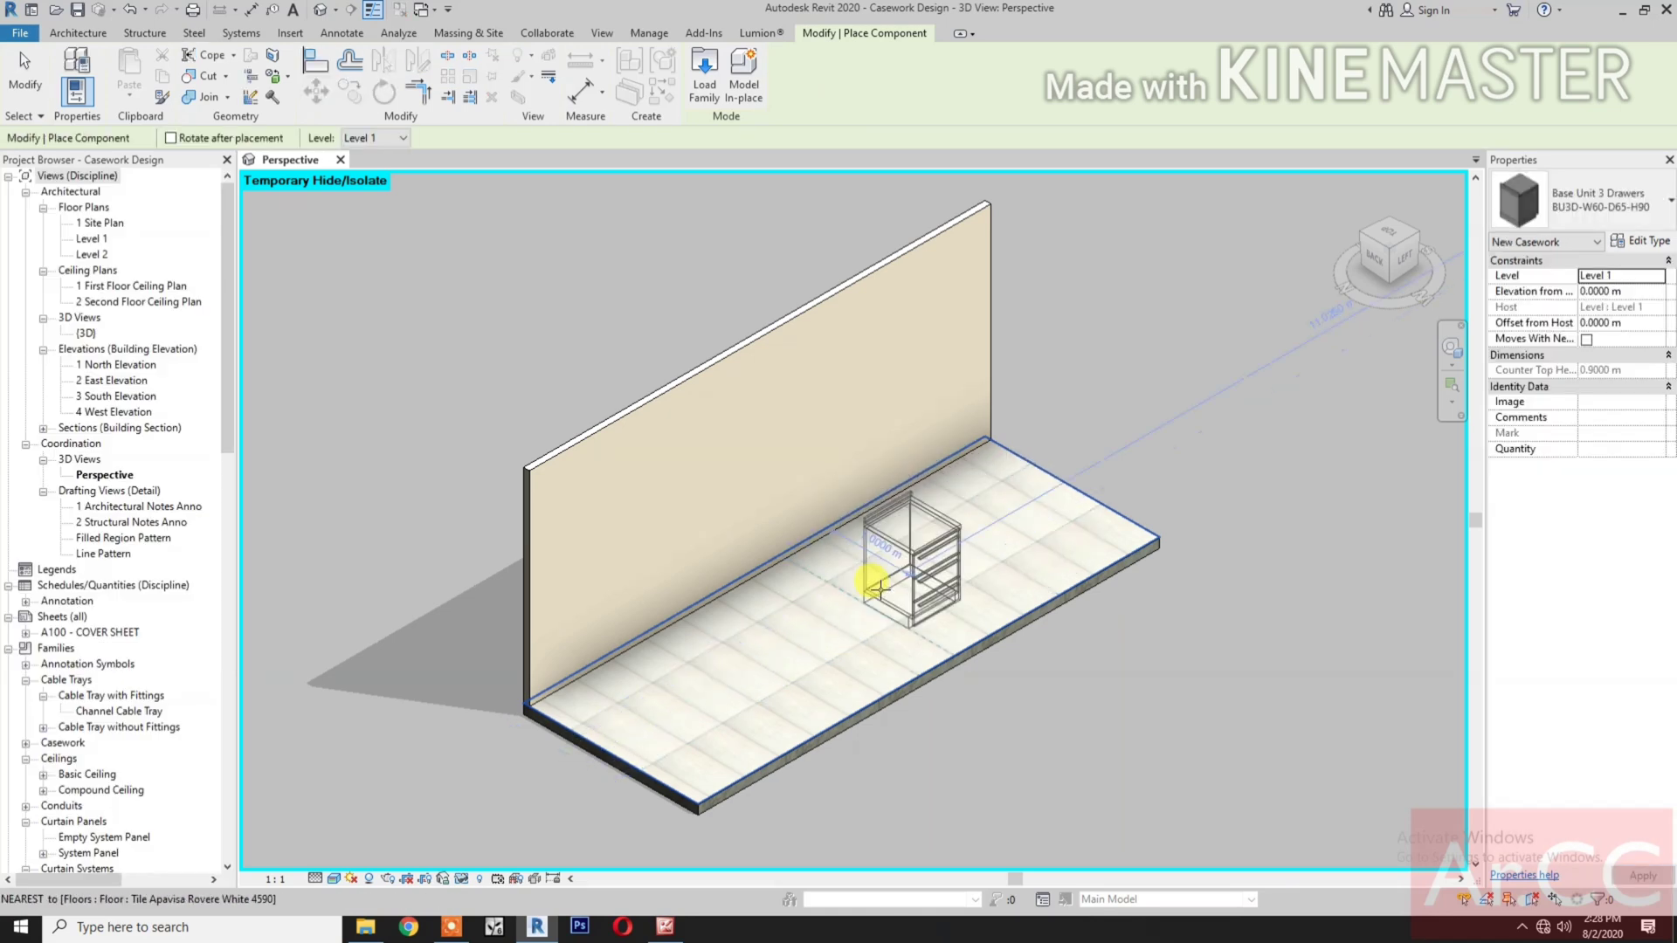
{"action": "left_click", "coordinate": [876, 587]}
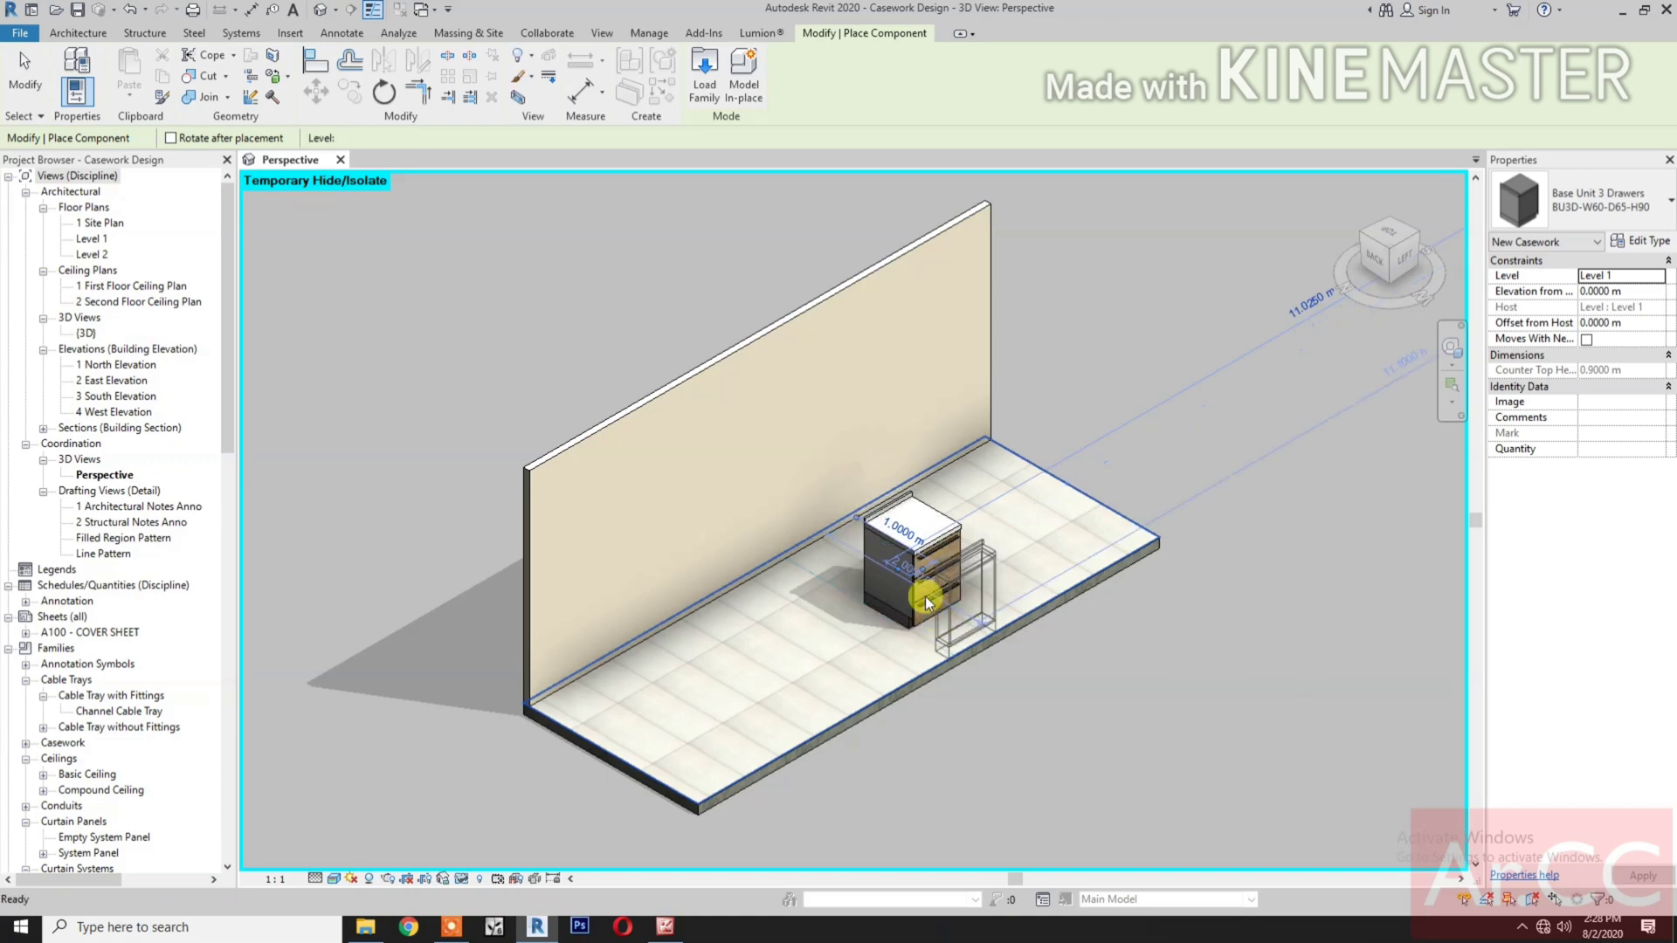
{"action": "scroll", "coordinate": [919, 573], "scroll_direction": "up", "scroll_amount": 2}
{"action": "key", "text": "Escape"}
{"action": "key", "text": "Escape"}
- Mirror a copy of the placed cabinet about its side edge
{"action": "left_click", "coordinate": [917, 550]}
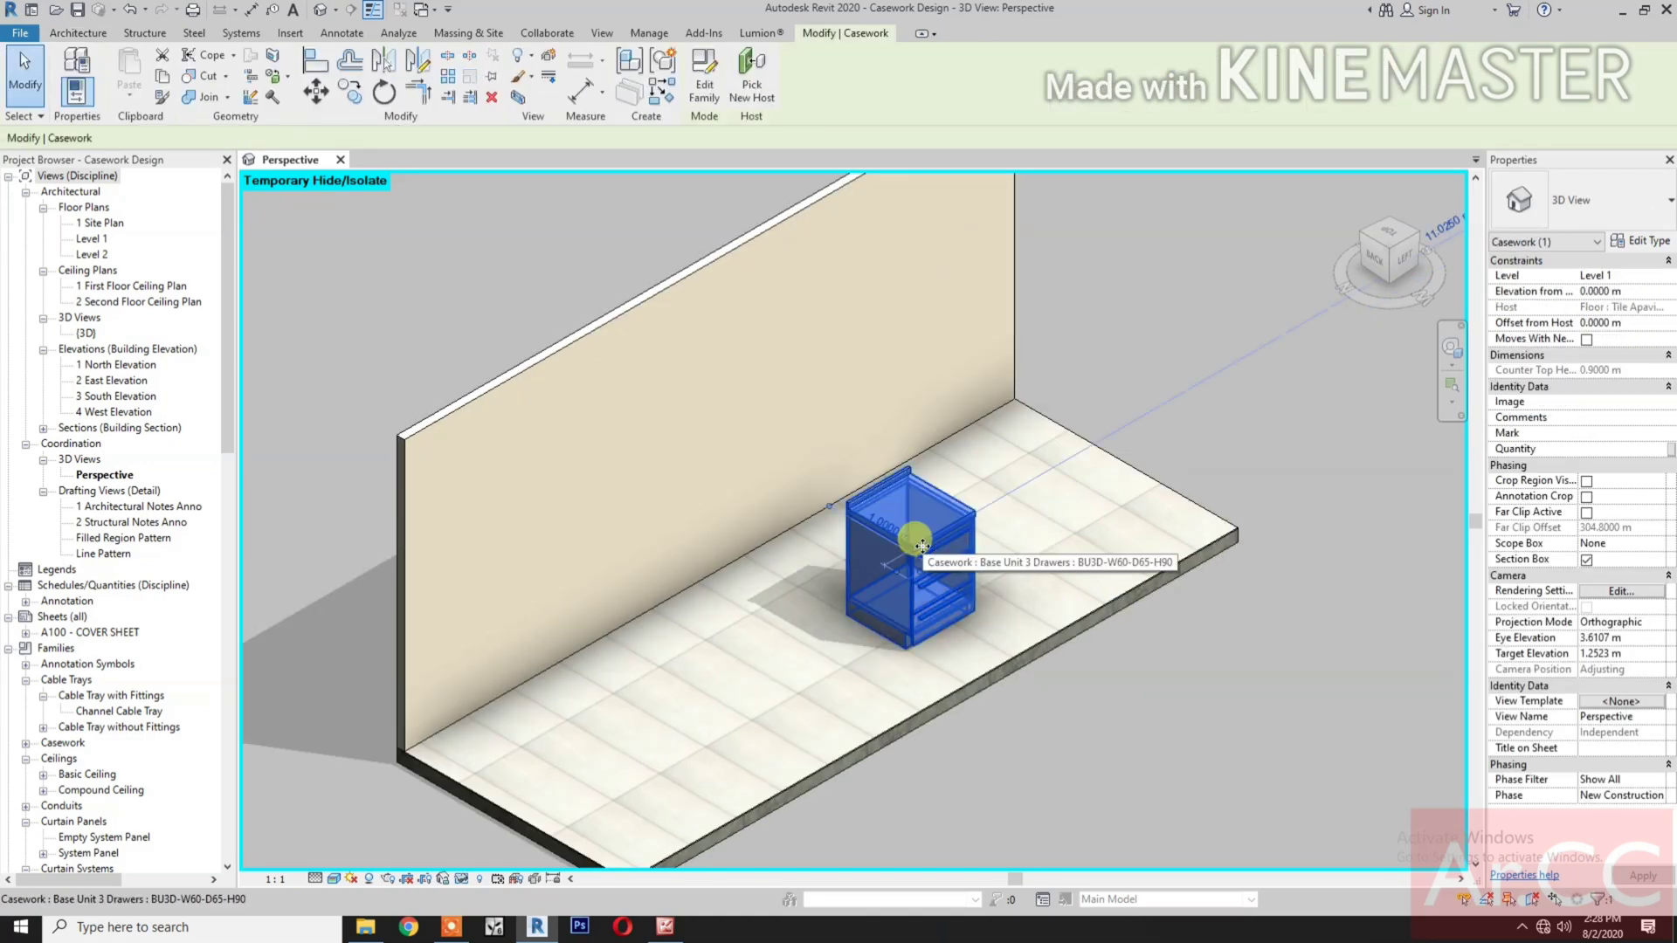
{"action": "key", "text": "m"}
{"action": "key", "text": "m"}
{"action": "scroll", "coordinate": [900, 542], "scroll_direction": "up", "scroll_amount": 2}
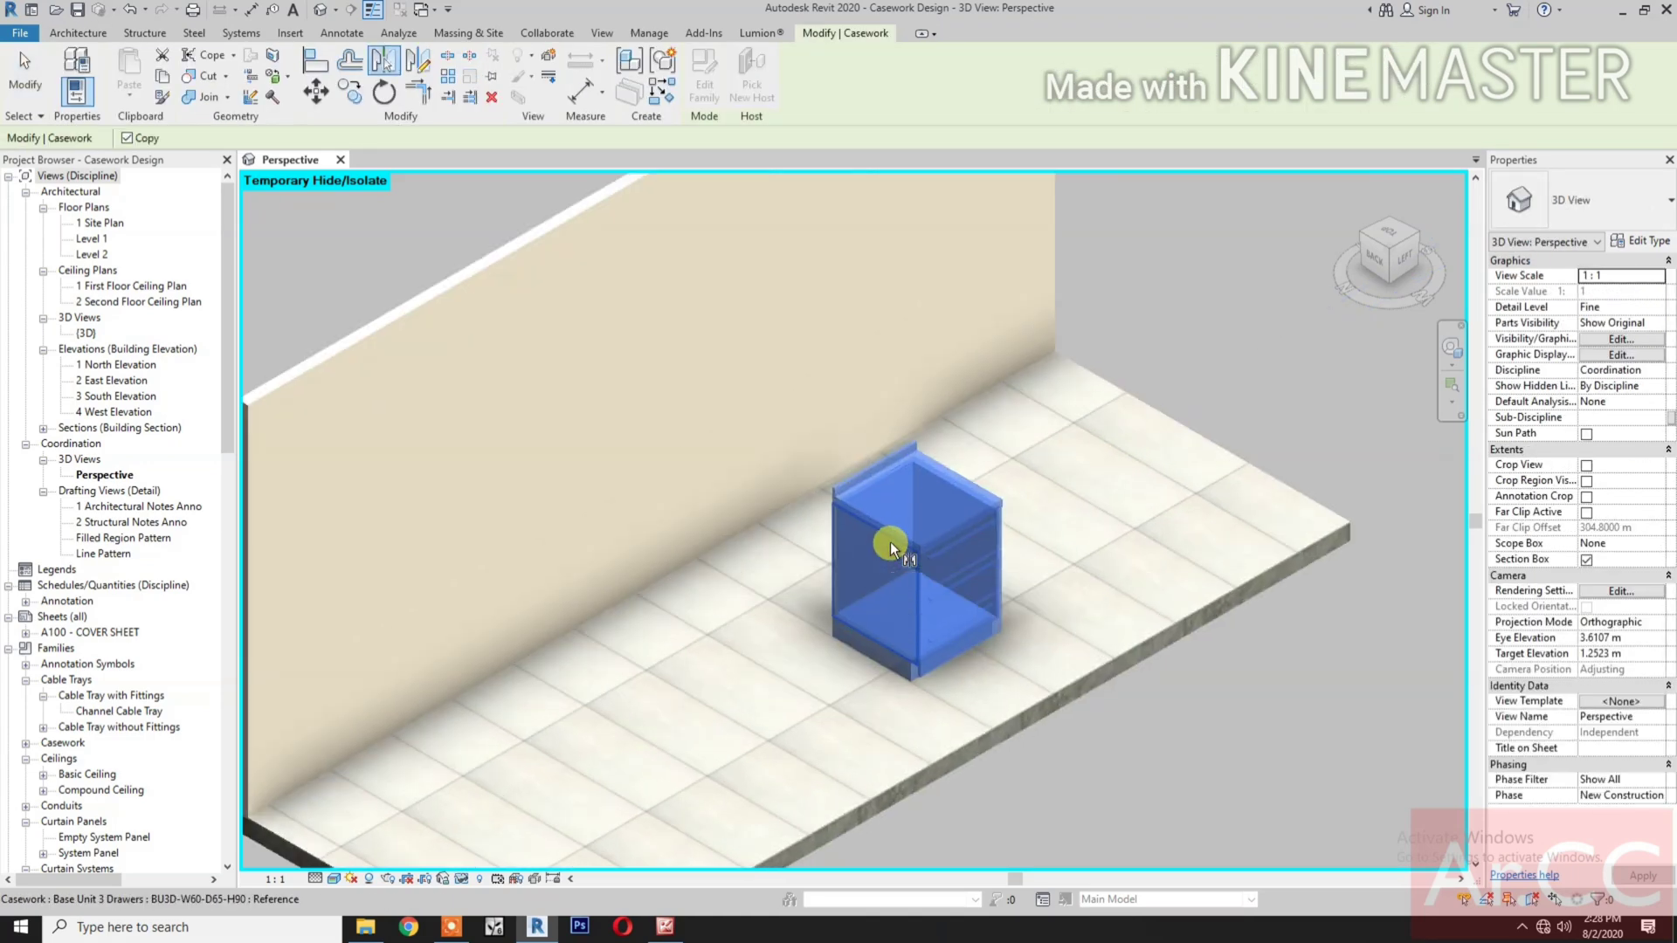
{"action": "left_click", "coordinate": [905, 537]}
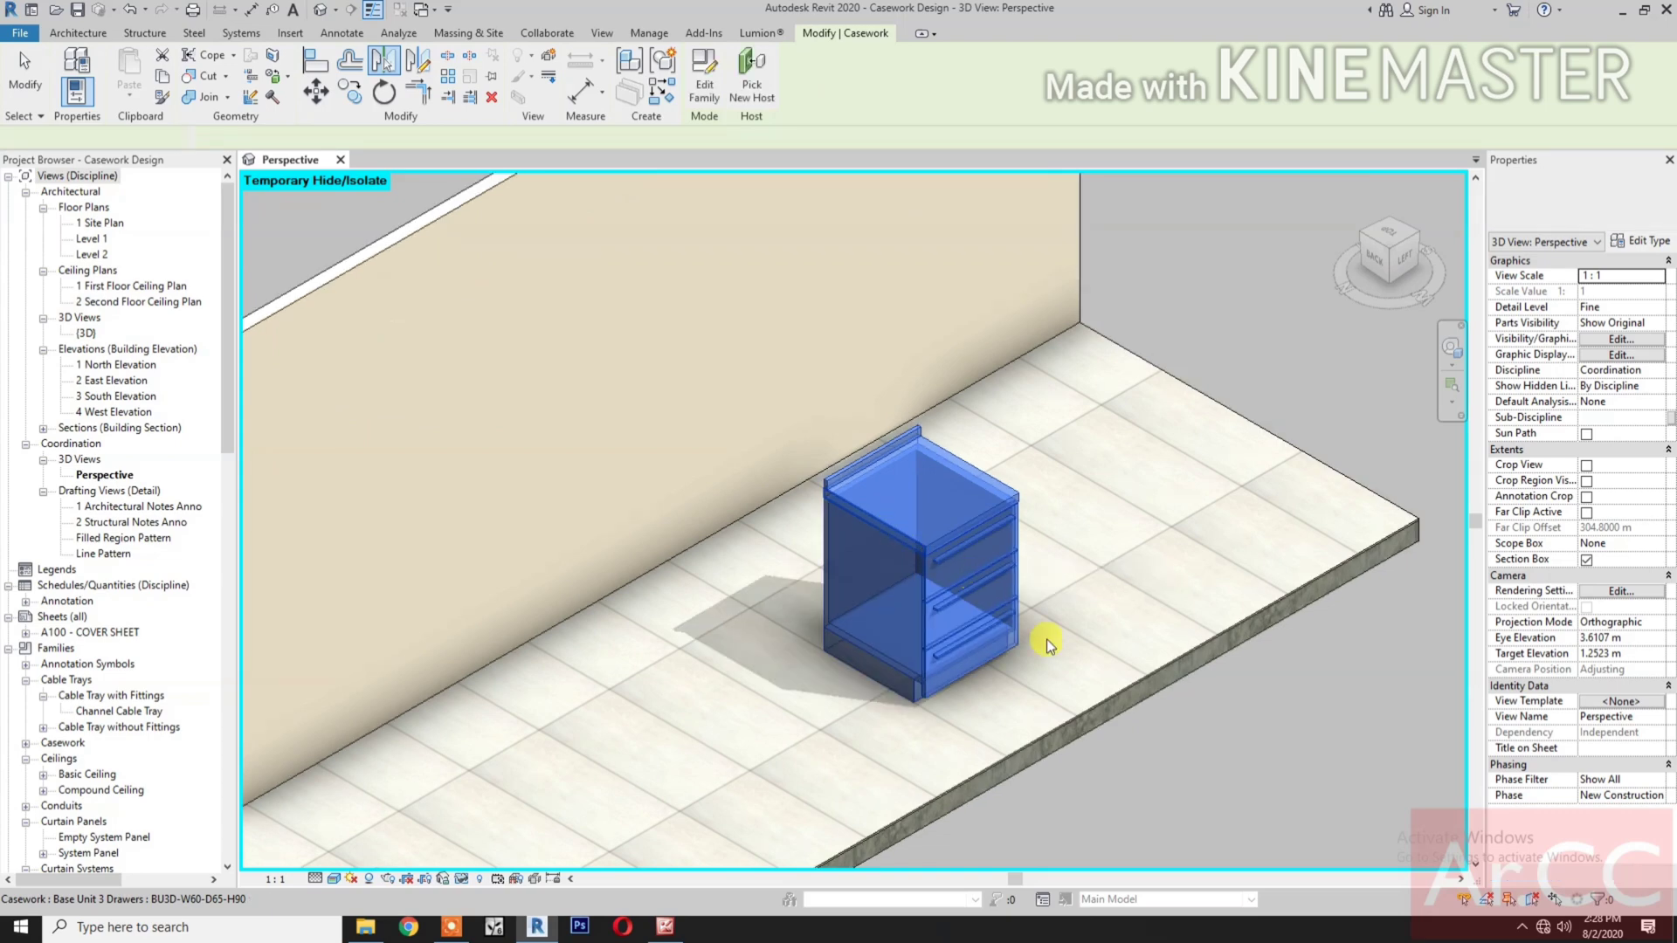